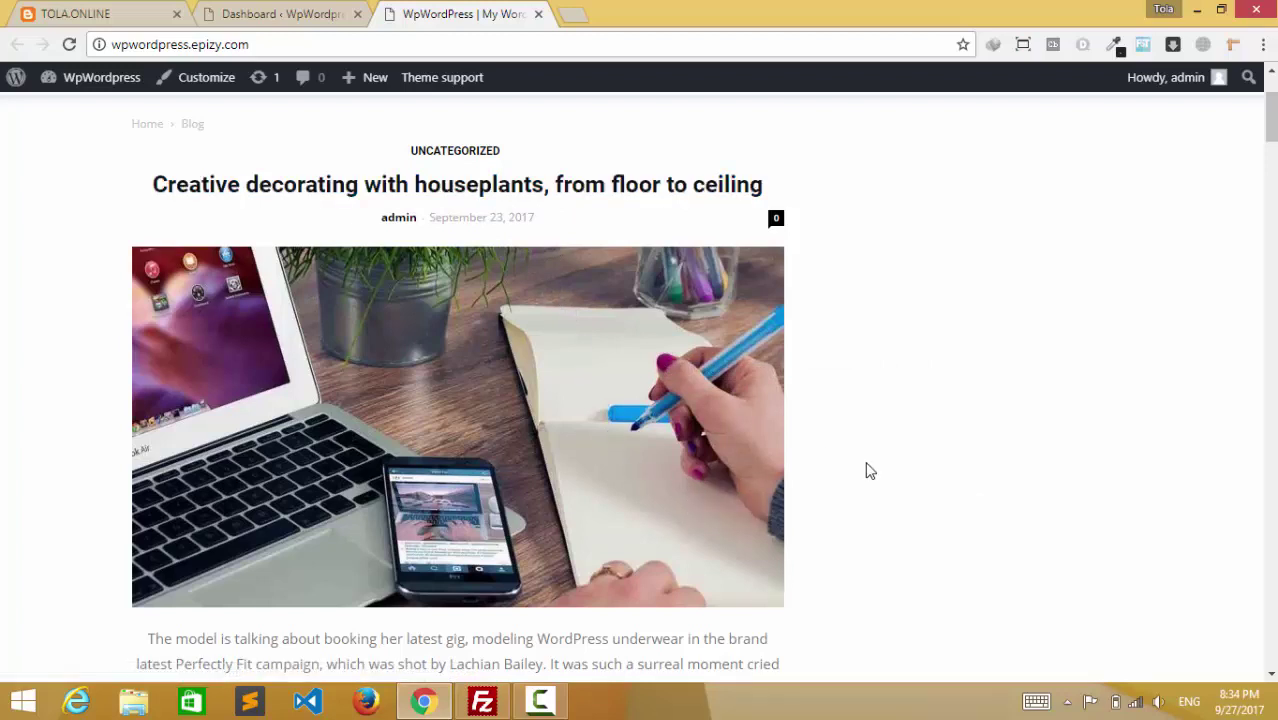
Examine the site's blog home page, from the header and menu area down through the list of posts
{"action": "scroll", "coordinate": [828, 567], "scroll_direction": "down", "scroll_amount": 2}
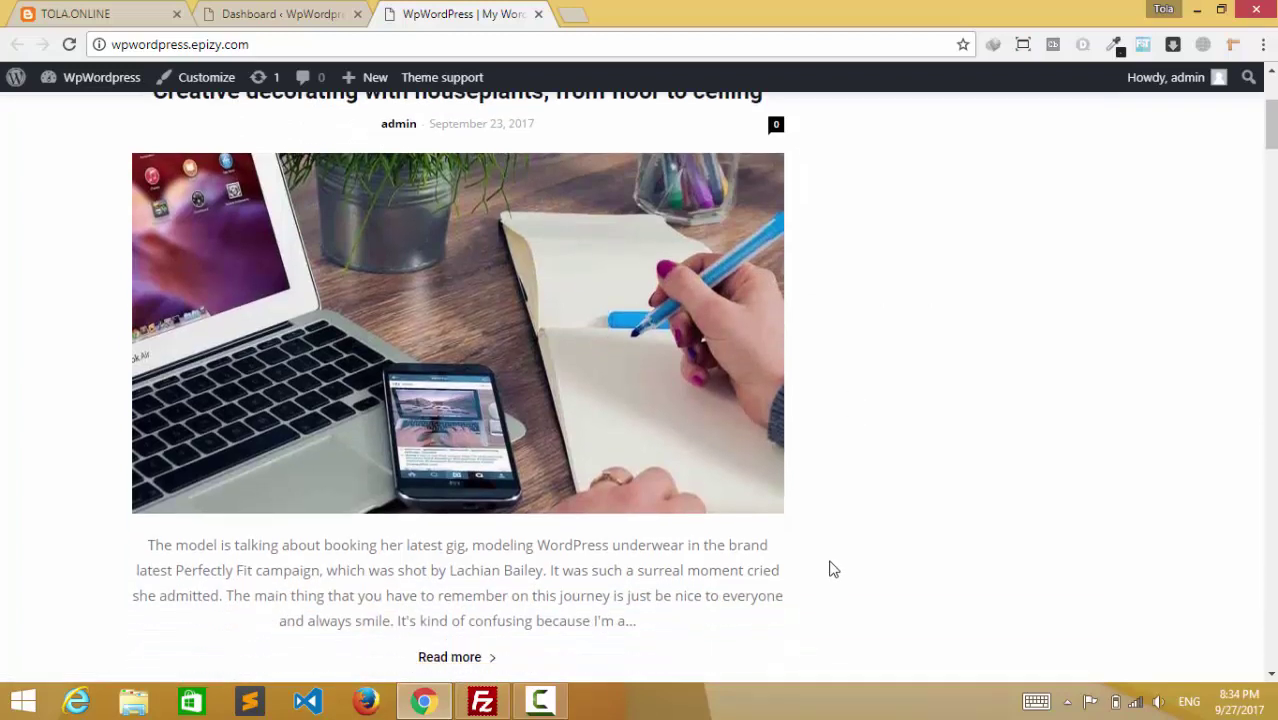
{"action": "scroll", "coordinate": [803, 556], "scroll_direction": "down", "scroll_amount": 7}
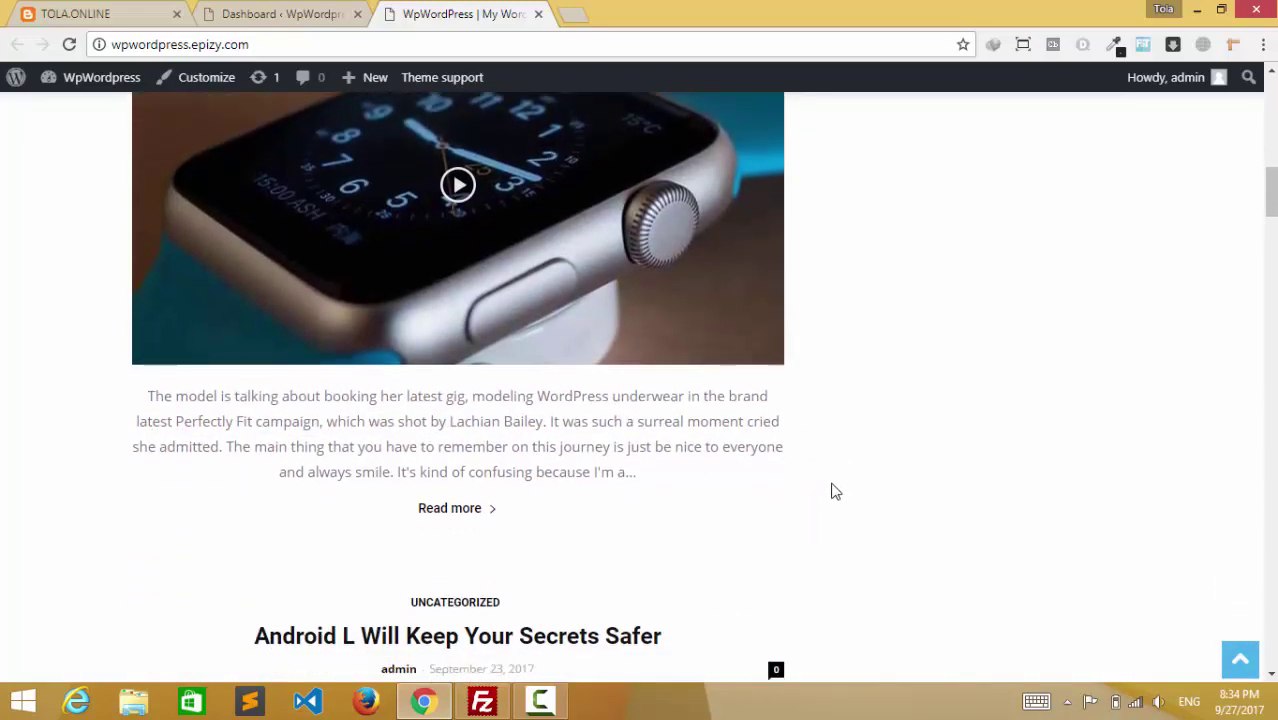
{"action": "scroll", "coordinate": [834, 491], "scroll_direction": "up", "scroll_amount": 10}
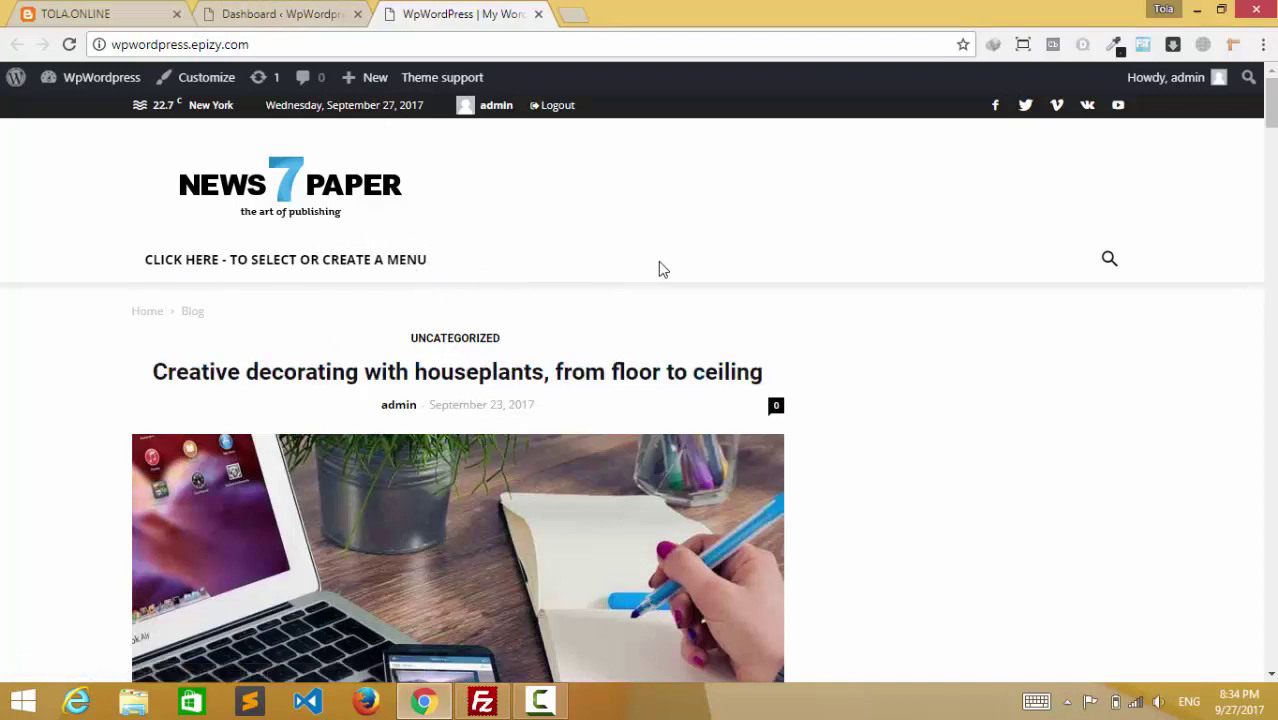
{"action": "scroll", "coordinate": [967, 459], "scroll_direction": "down", "scroll_amount": 10}
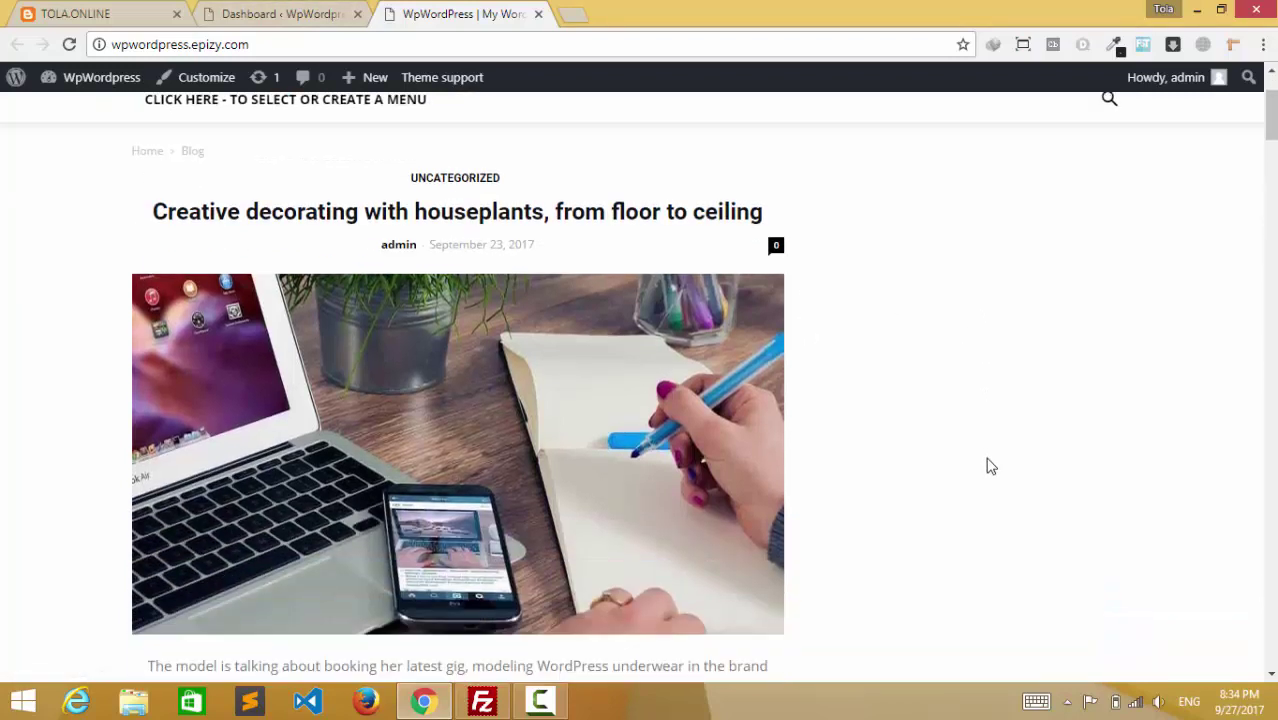
{"action": "scroll", "coordinate": [952, 489], "scroll_direction": "down", "scroll_amount": 20}
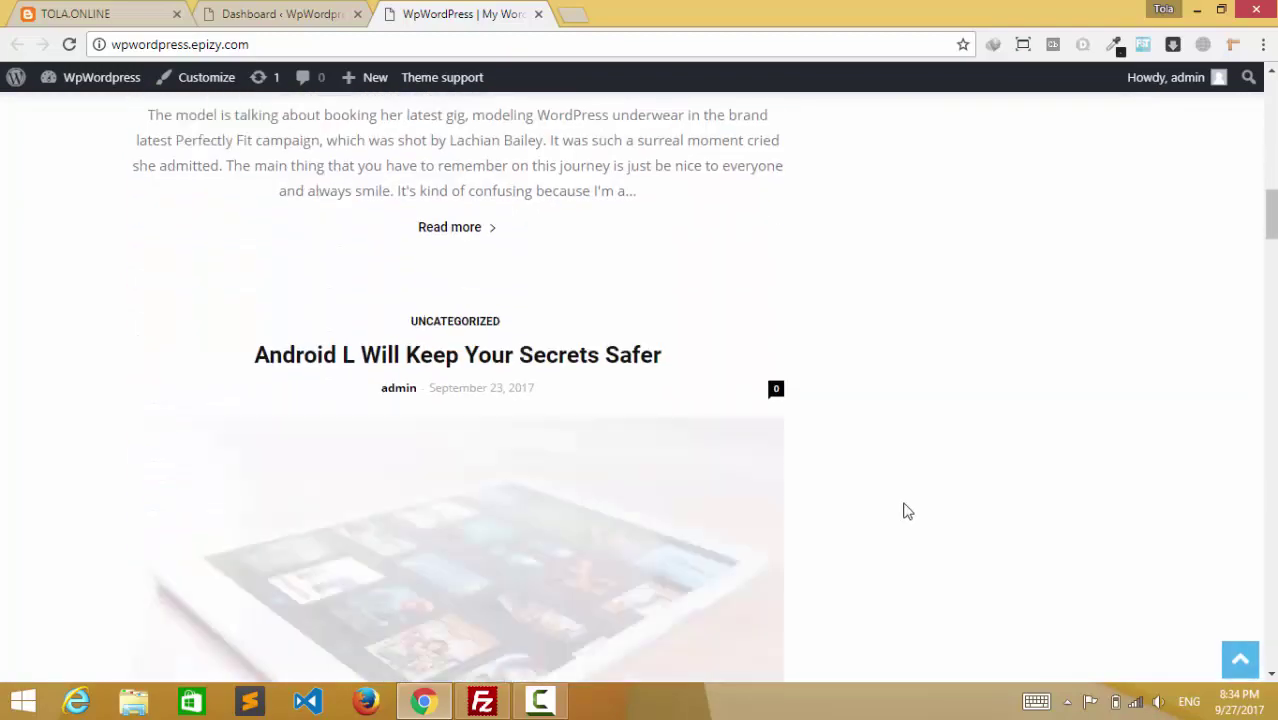
{"action": "scroll", "coordinate": [902, 483], "scroll_direction": "down", "scroll_amount": 5}
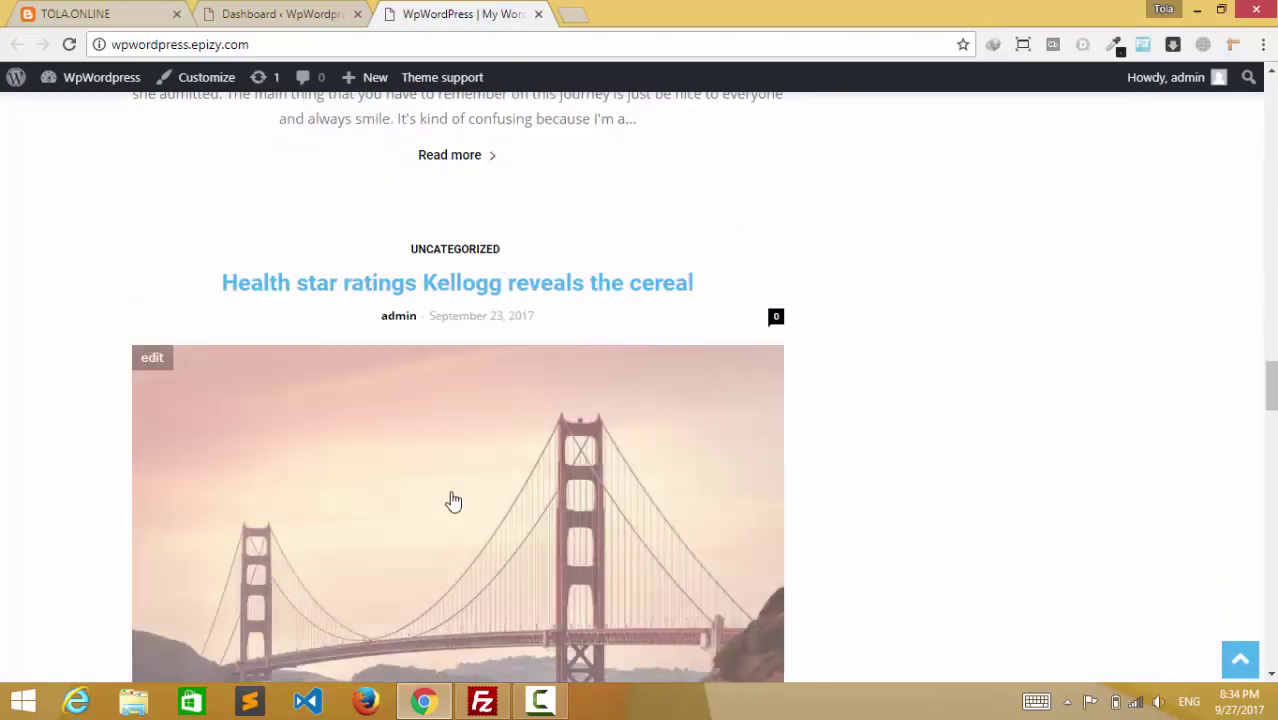
{"action": "scroll", "coordinate": [839, 479], "scroll_direction": "up", "scroll_amount": 8}
{"action": "scroll", "coordinate": [882, 331], "scroll_direction": "up", "scroll_amount": 10}
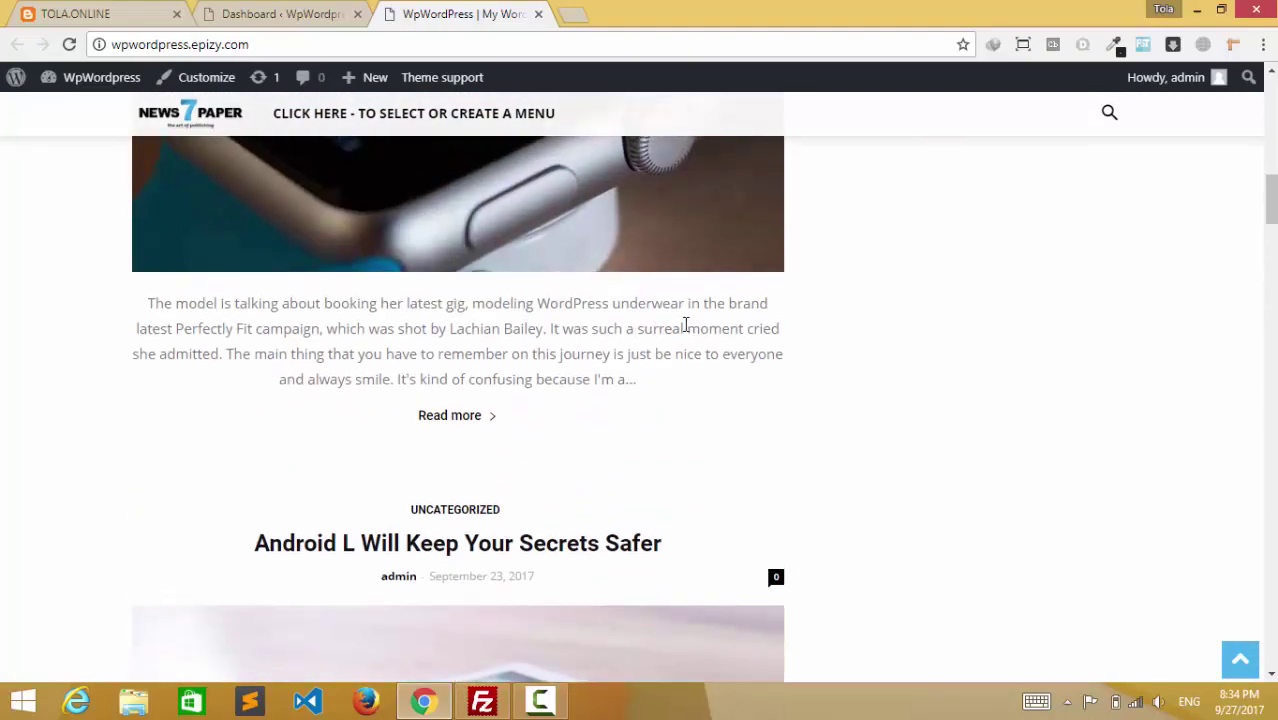
{"action": "scroll", "coordinate": [685, 325], "scroll_direction": "up", "scroll_amount": 10}
{"action": "scroll", "coordinate": [744, 336], "scroll_direction": "up", "scroll_amount": 10}
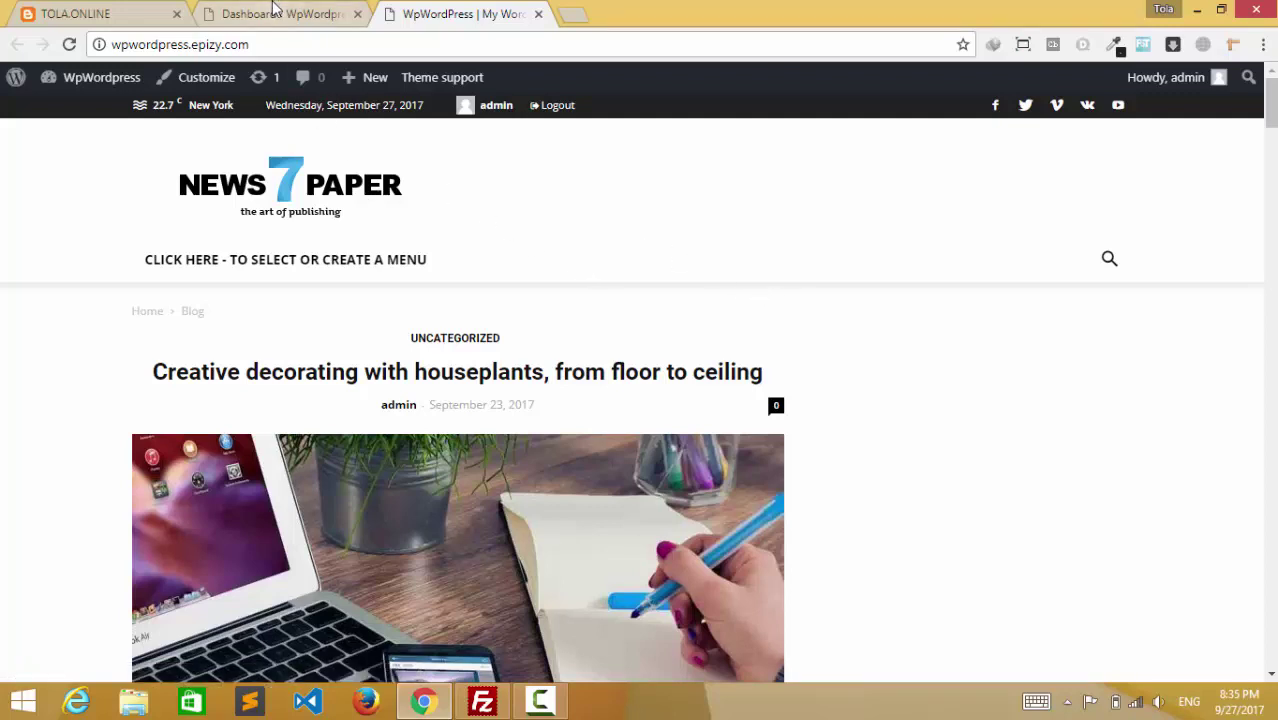
{"action": "left_click", "coordinate": [277, 12]}
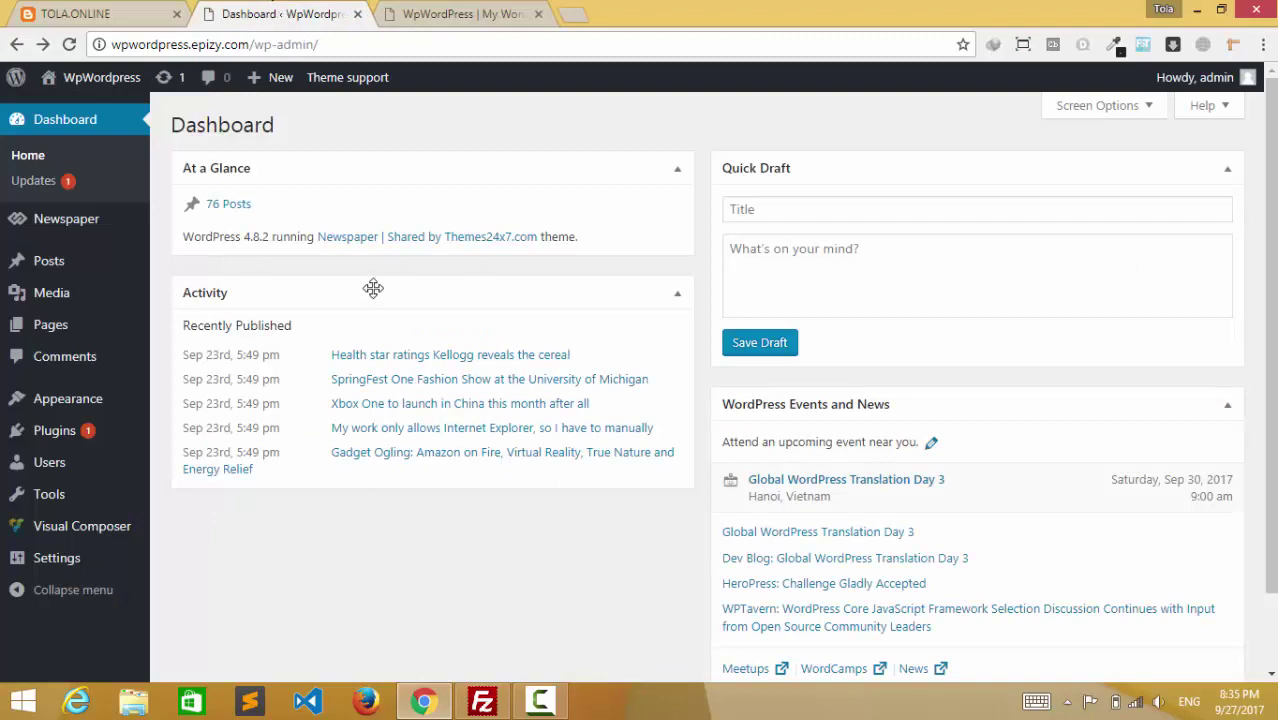
{"action": "left_click", "coordinate": [450, 12]}
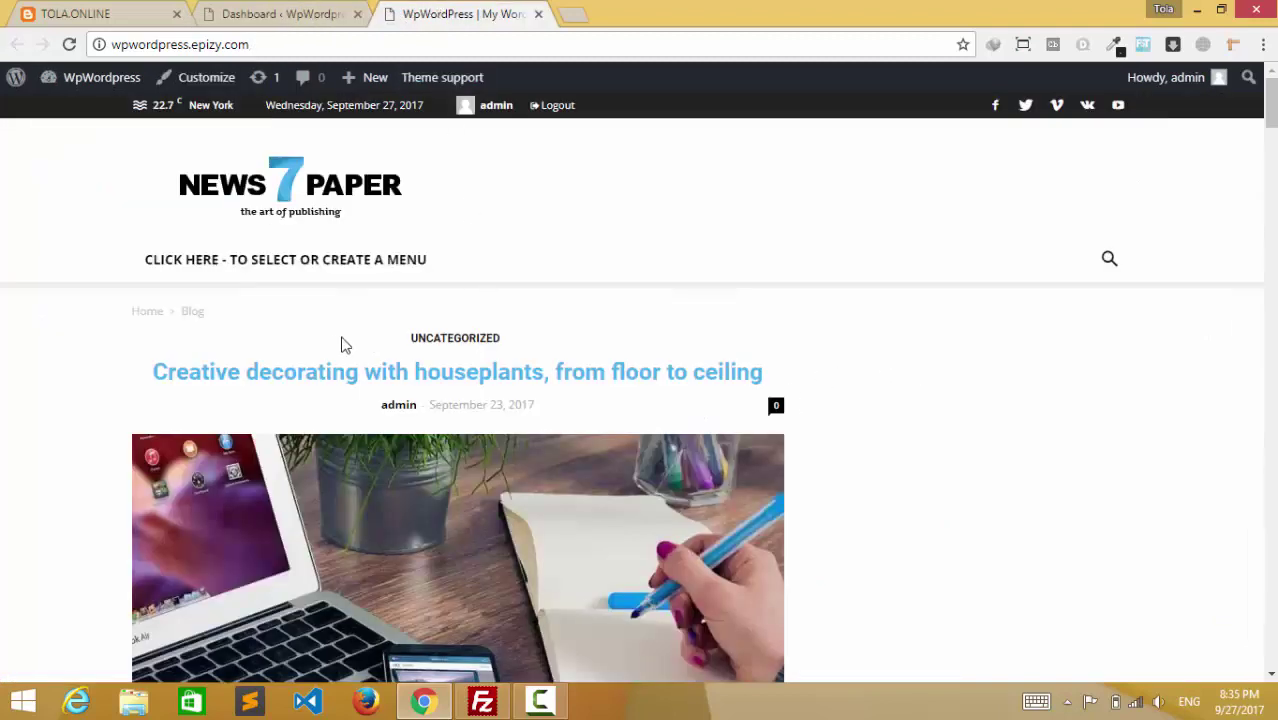
{"action": "scroll", "coordinate": [964, 417], "scroll_direction": "down", "scroll_amount": 14}
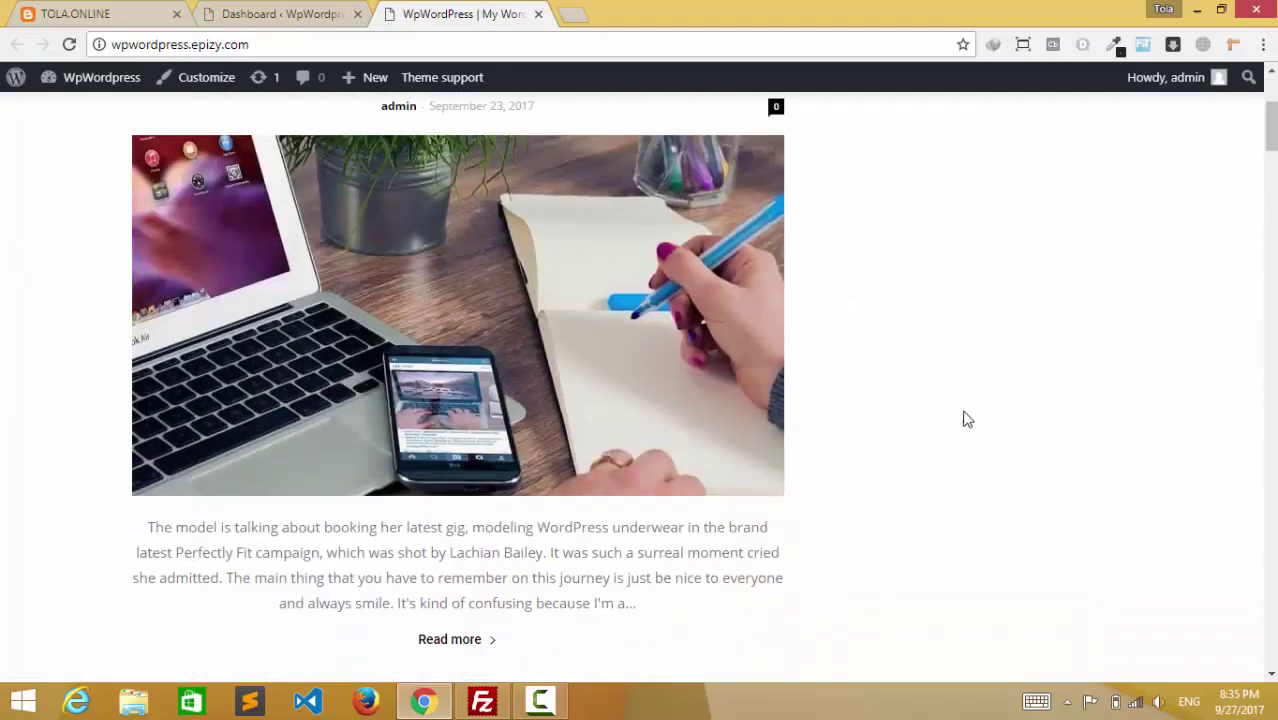
{"action": "scroll", "coordinate": [998, 460], "scroll_direction": "down", "scroll_amount": 6}
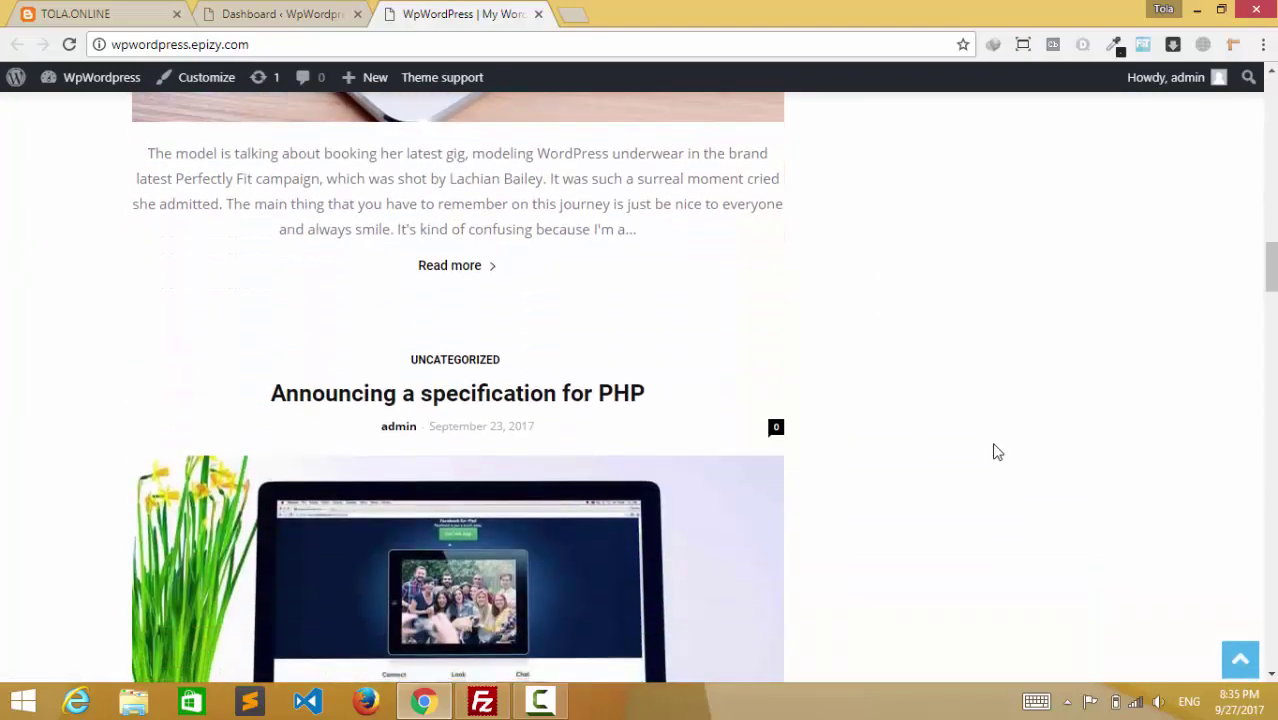
{"action": "scroll", "coordinate": [767, 417], "scroll_direction": "up", "scroll_amount": 15}
Start a new page from the WordPress dashboard and title it Home
{"action": "left_click", "coordinate": [240, 10]}
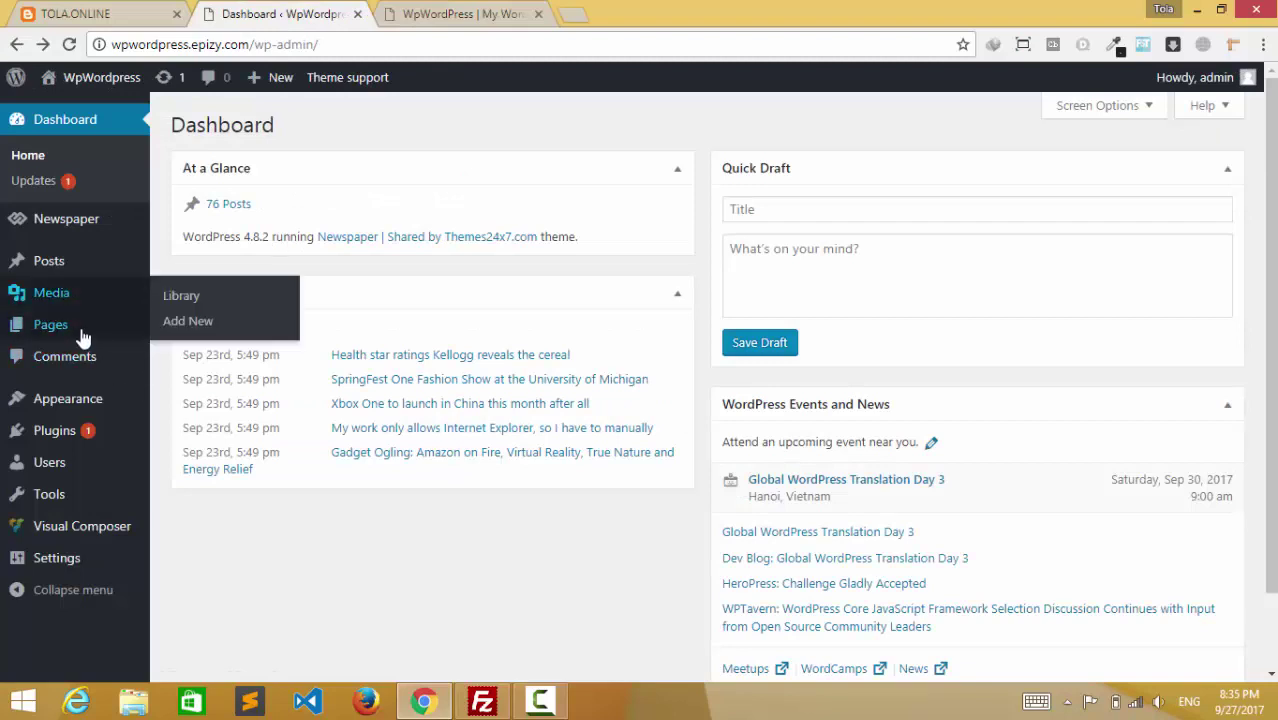
{"action": "mouse_move", "coordinate": [80, 330]}
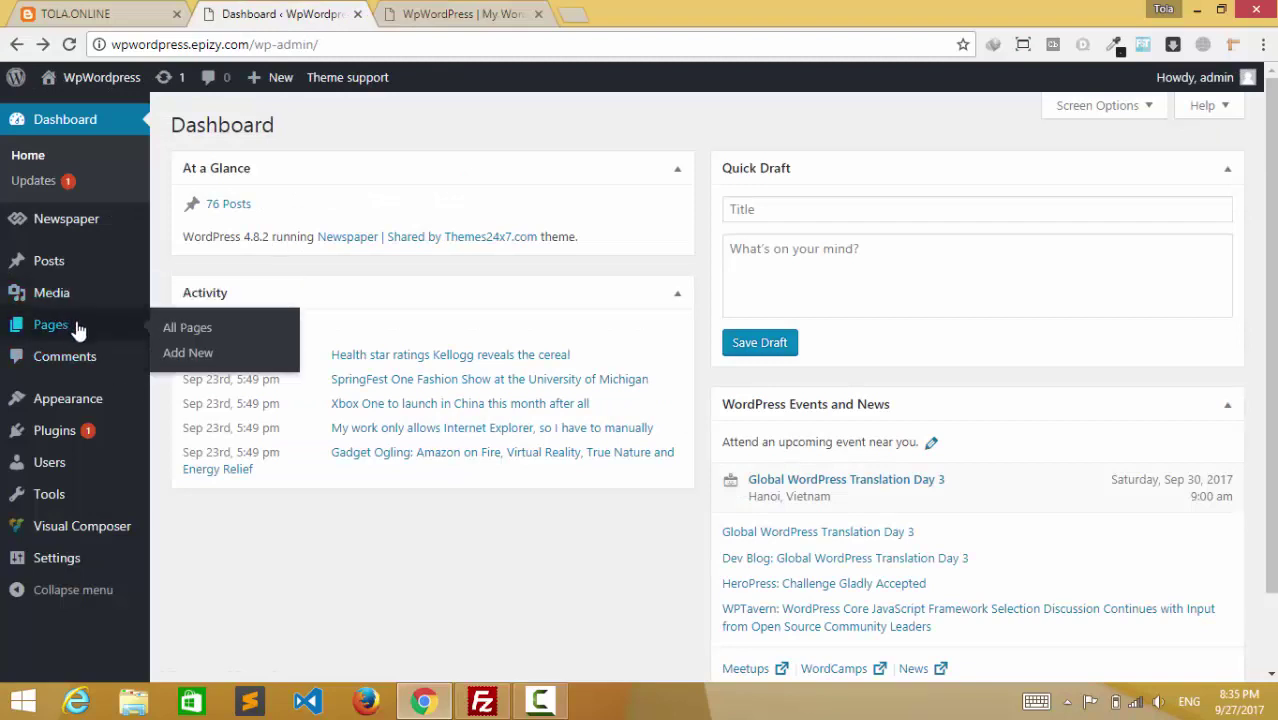
{"action": "left_click", "coordinate": [206, 358]}
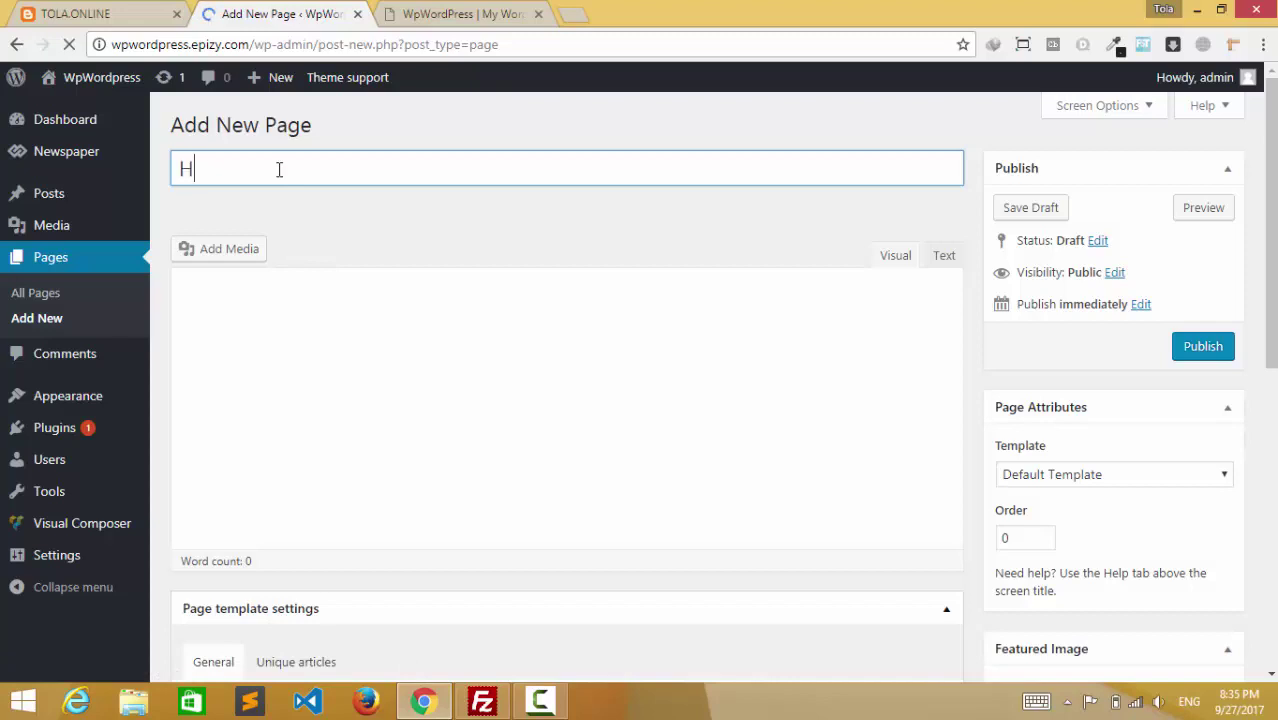
{"action": "type", "text": "Om"}
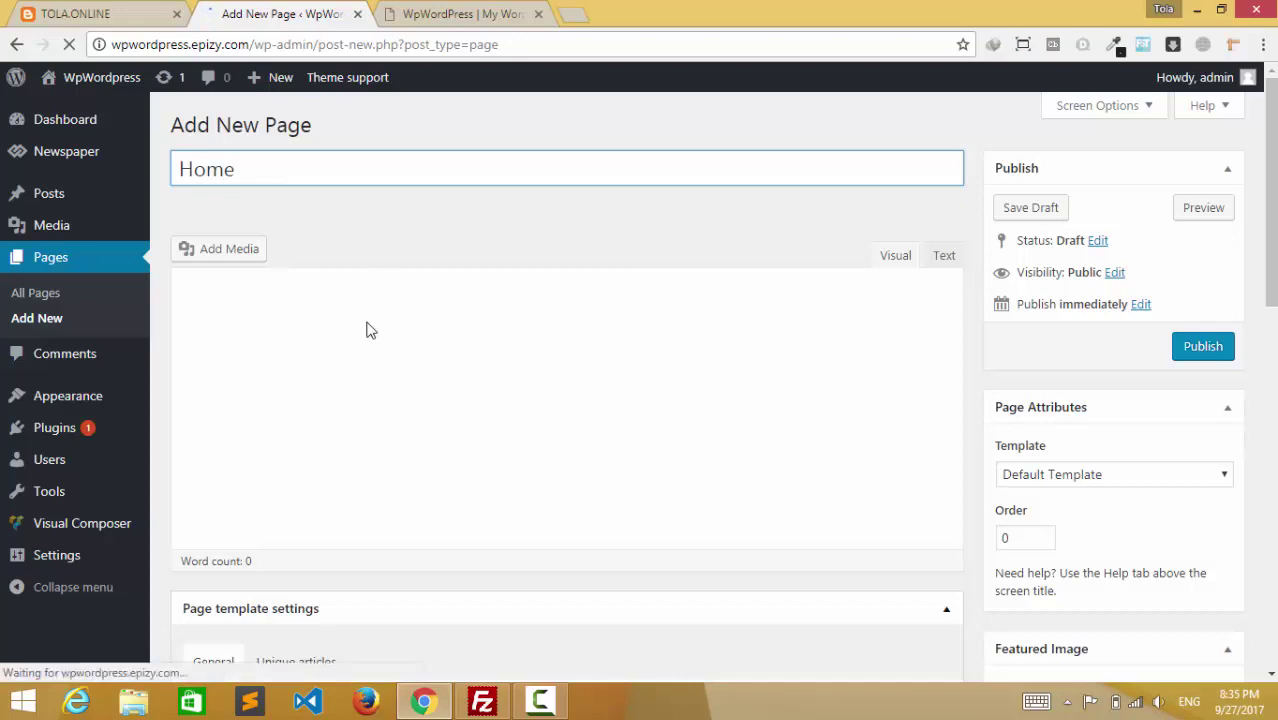
{"action": "left_click", "coordinate": [570, 280]}
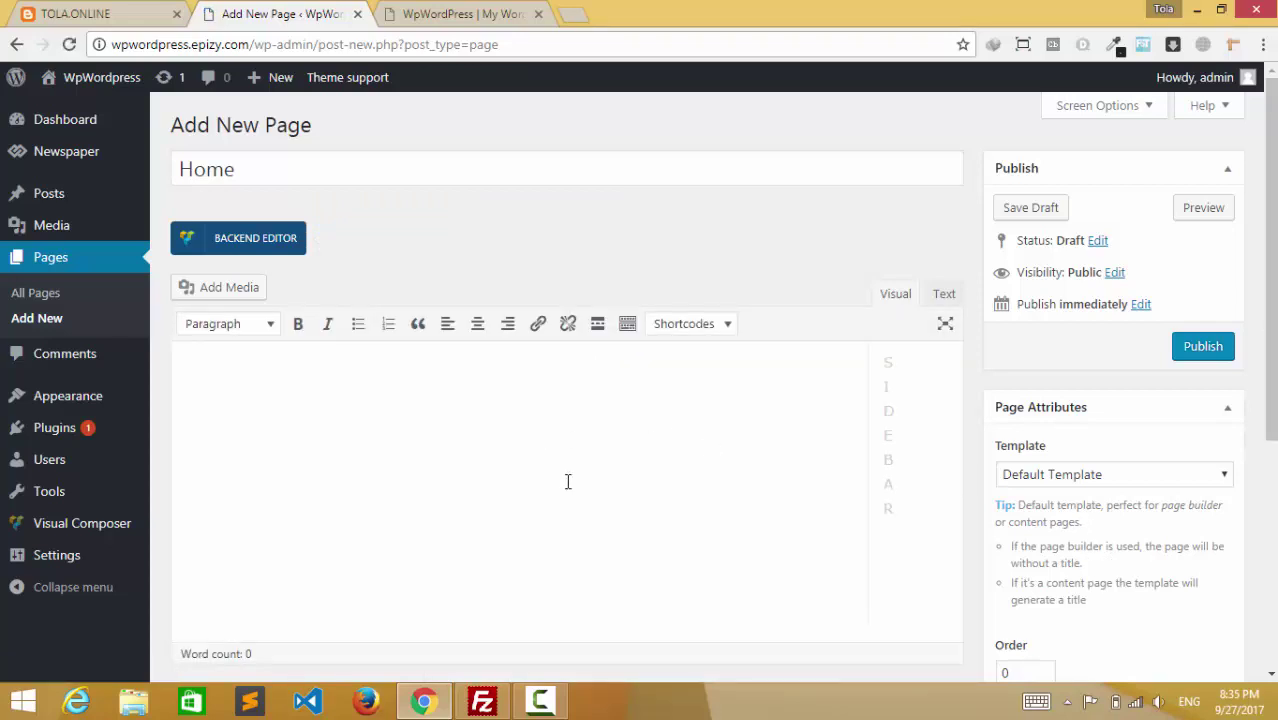
Switch the Home page to the Visual Composer backend editor and dismiss the Add Elements hint
{"action": "scroll", "coordinate": [565, 487], "scroll_direction": "down", "scroll_amount": 4}
{"action": "scroll", "coordinate": [560, 480], "scroll_direction": "up", "scroll_amount": 4}
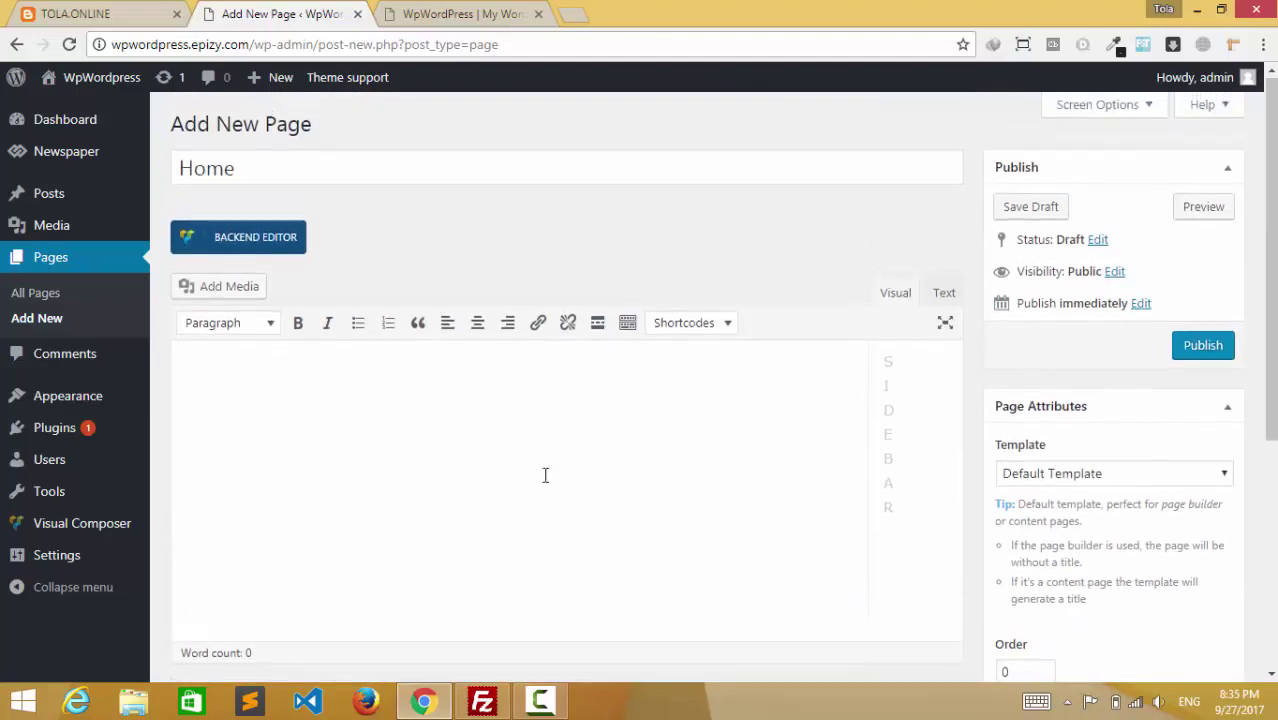
{"action": "left_click", "coordinate": [254, 248]}
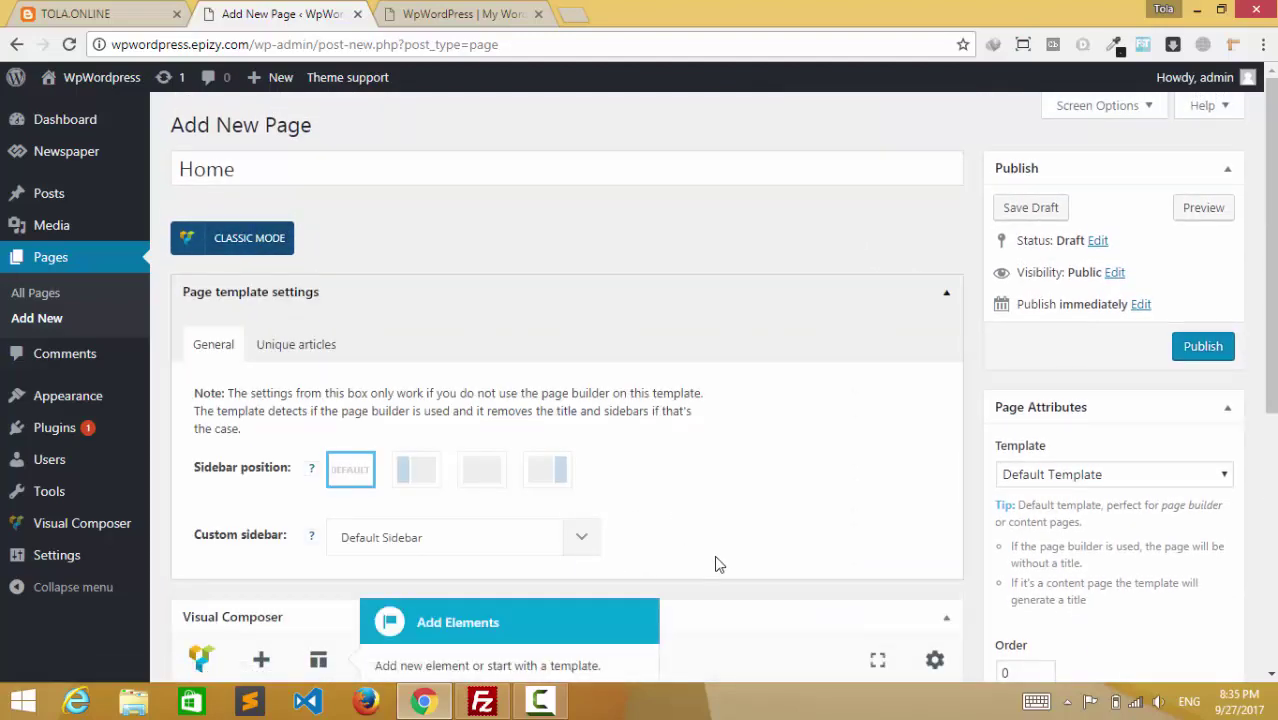
{"action": "scroll", "coordinate": [690, 485], "scroll_direction": "down", "scroll_amount": 2}
{"action": "scroll", "coordinate": [701, 485], "scroll_direction": "up", "scroll_amount": 1}
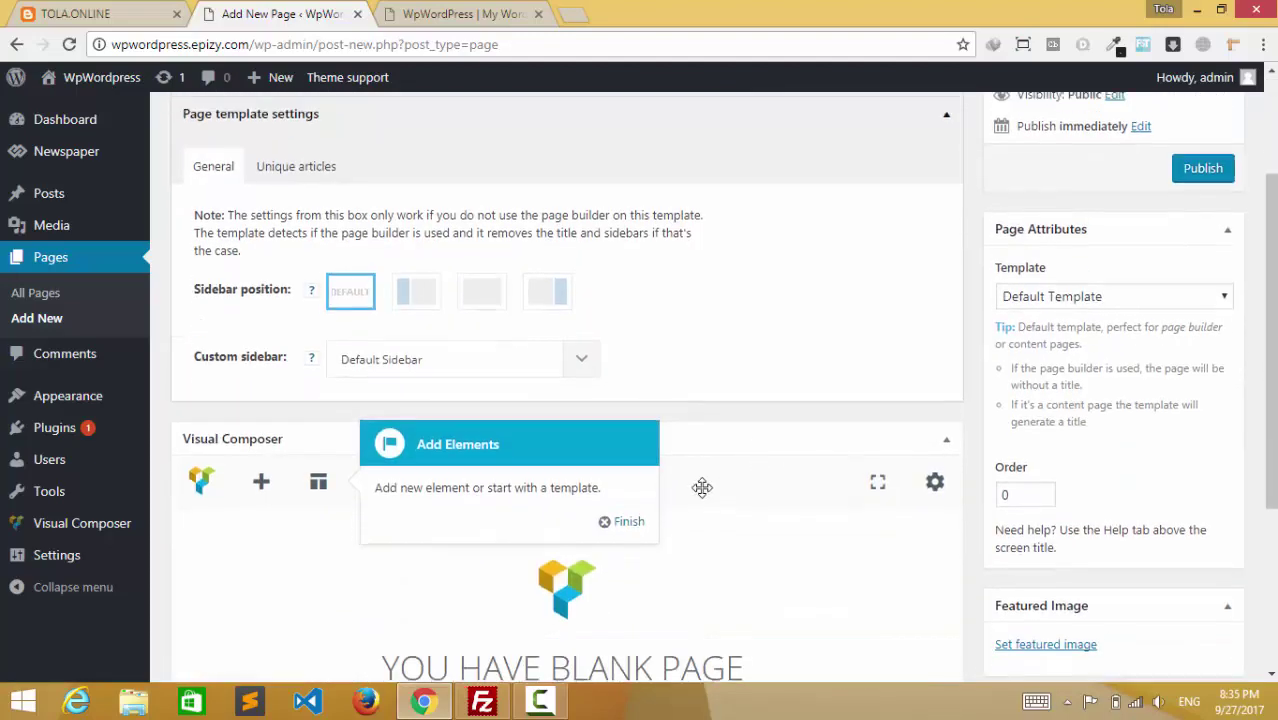
{"action": "left_click", "coordinate": [625, 606]}
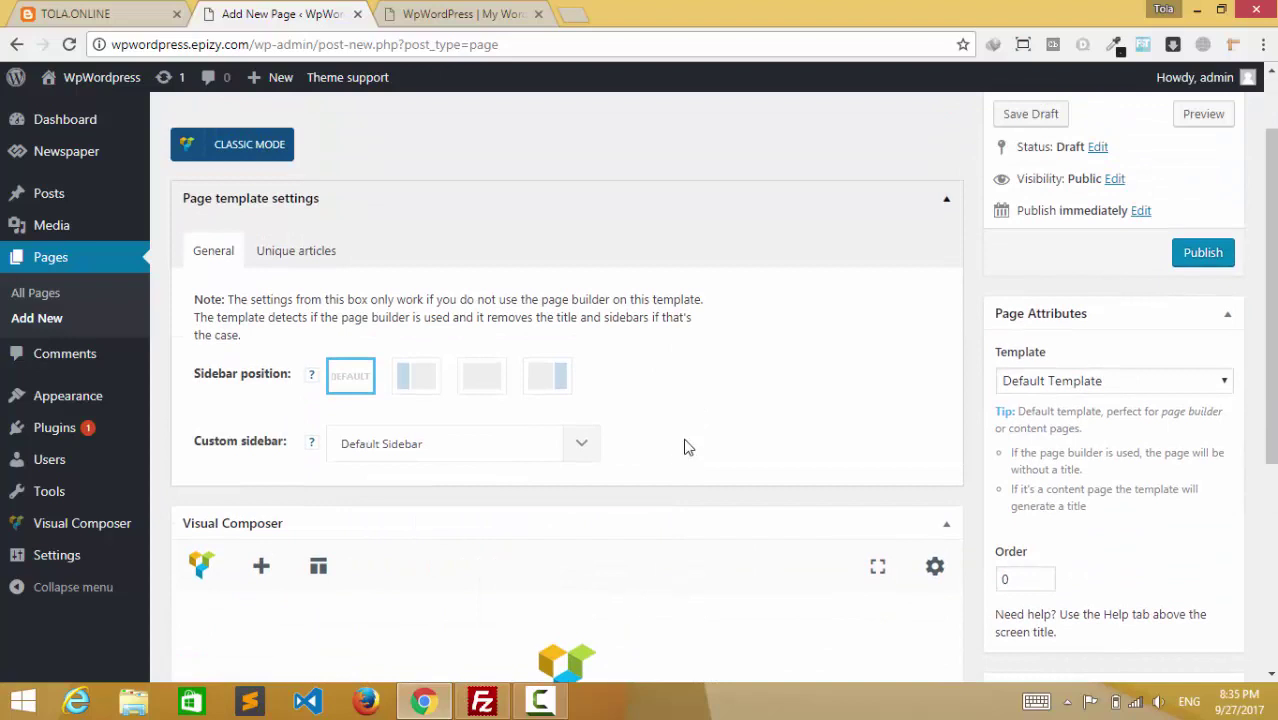
Keep the page on Default Template and add a Big Grid 1 element to the blank Visual Composer layout
{"action": "left_click", "coordinate": [1127, 387]}
{"action": "left_click", "coordinate": [1127, 390]}
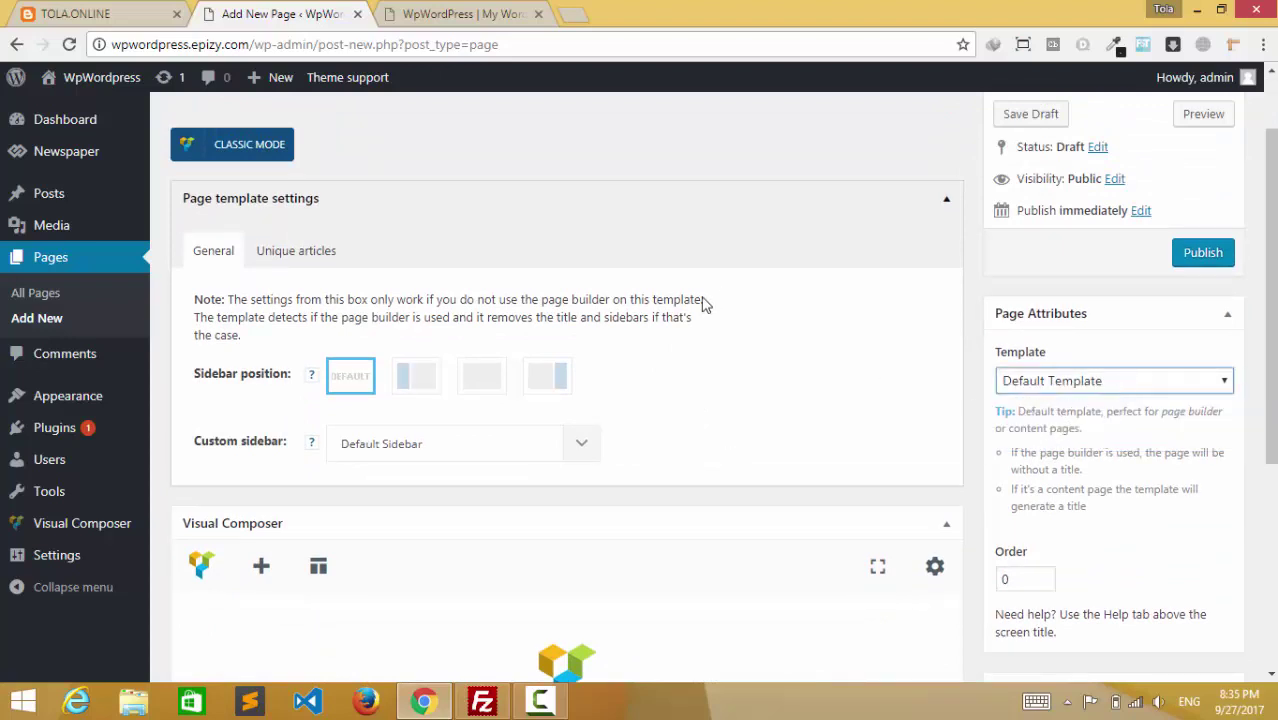
{"action": "scroll", "coordinate": [741, 366], "scroll_direction": "up", "scroll_amount": 1}
{"action": "scroll", "coordinate": [667, 385], "scroll_direction": "down", "scroll_amount": 5}
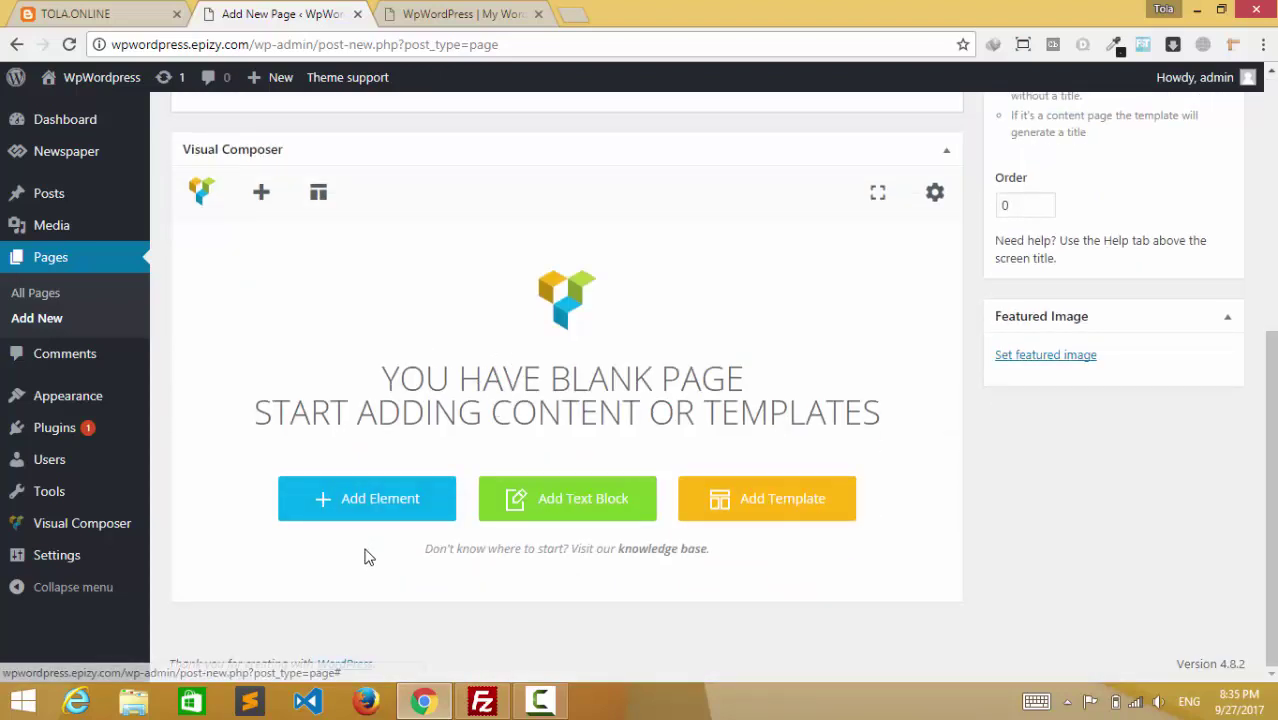
{"action": "left_click", "coordinate": [381, 511]}
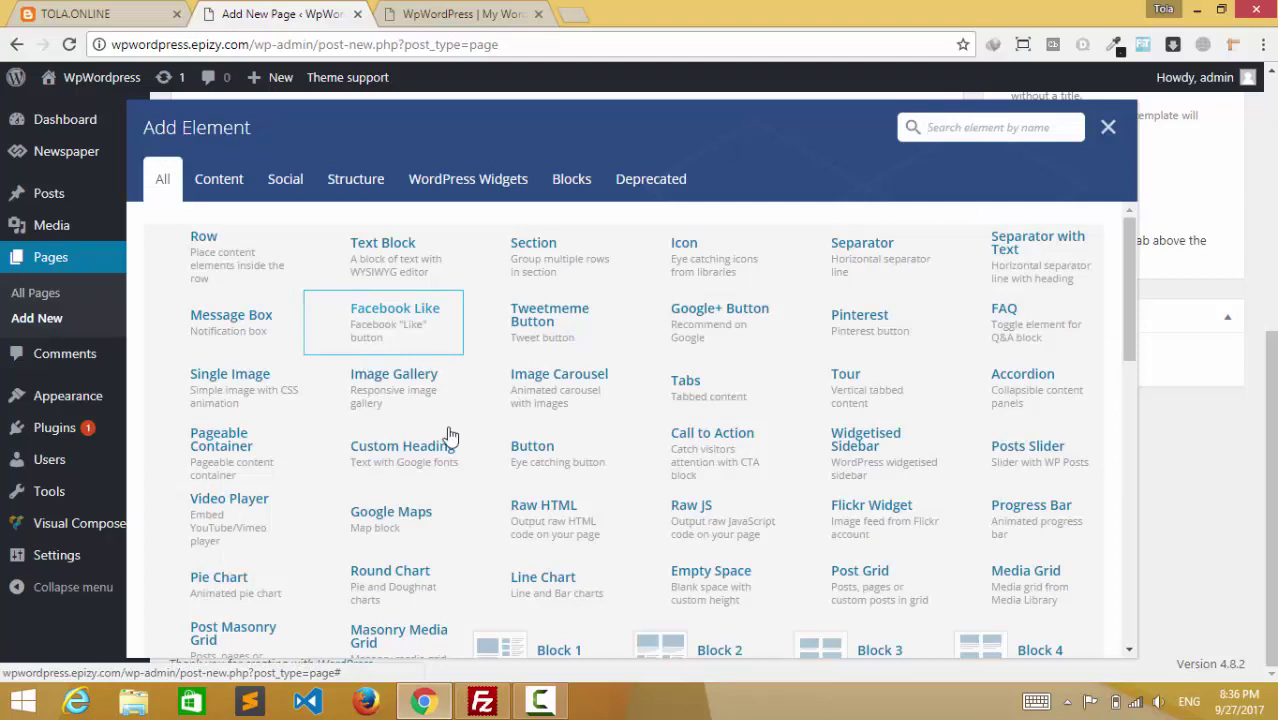
{"action": "scroll", "coordinate": [490, 480], "scroll_direction": "down", "scroll_amount": 3}
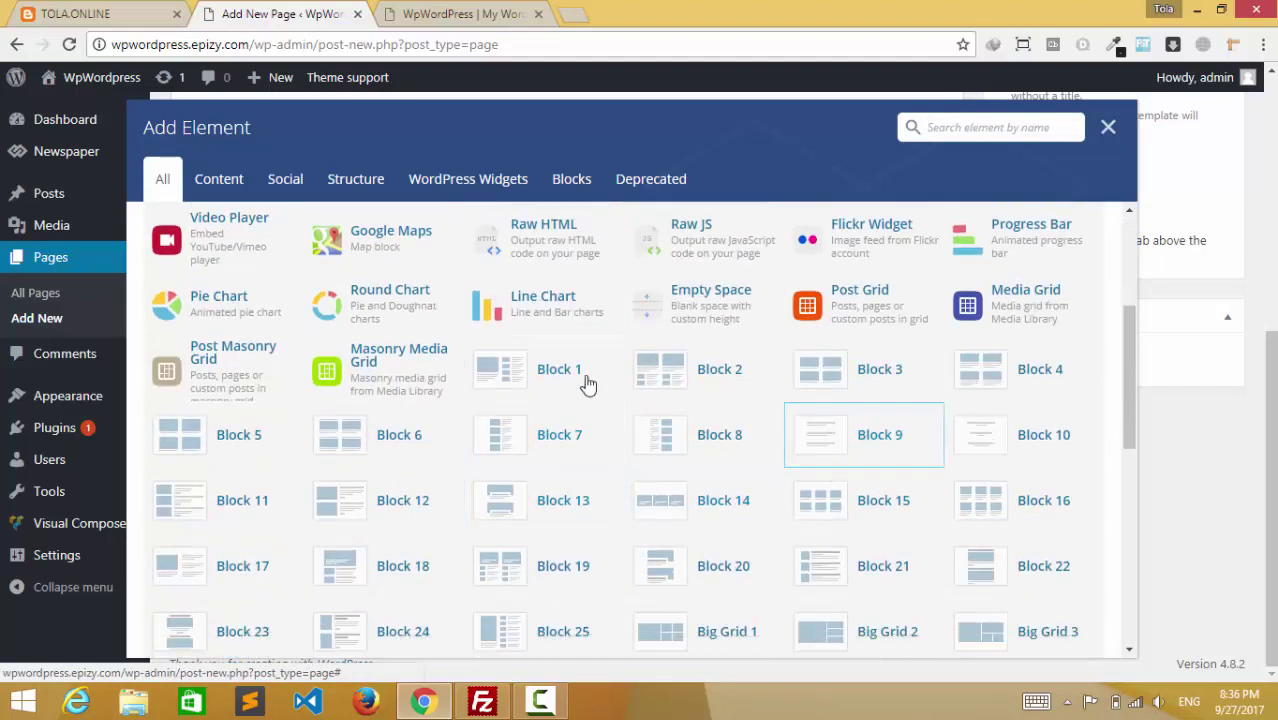
{"action": "scroll", "coordinate": [730, 465], "scroll_direction": "down", "scroll_amount": 1}
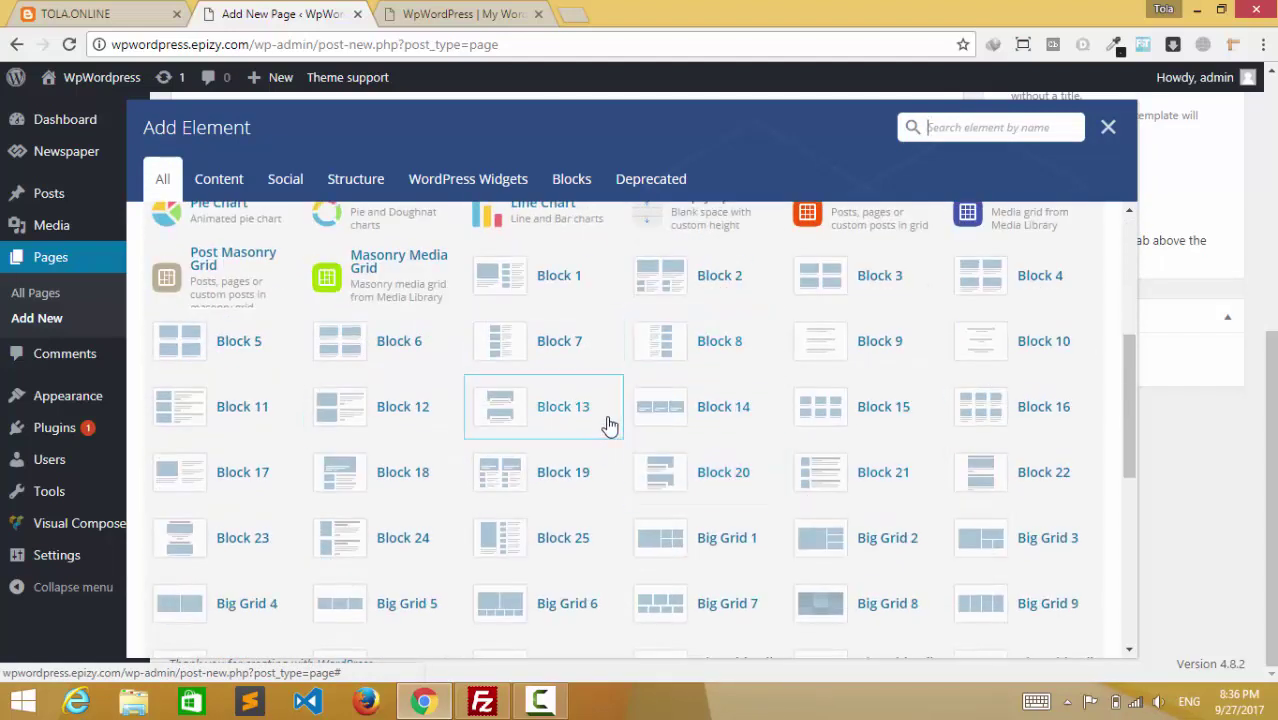
{"action": "scroll", "coordinate": [609, 425], "scroll_direction": "down", "scroll_amount": 1}
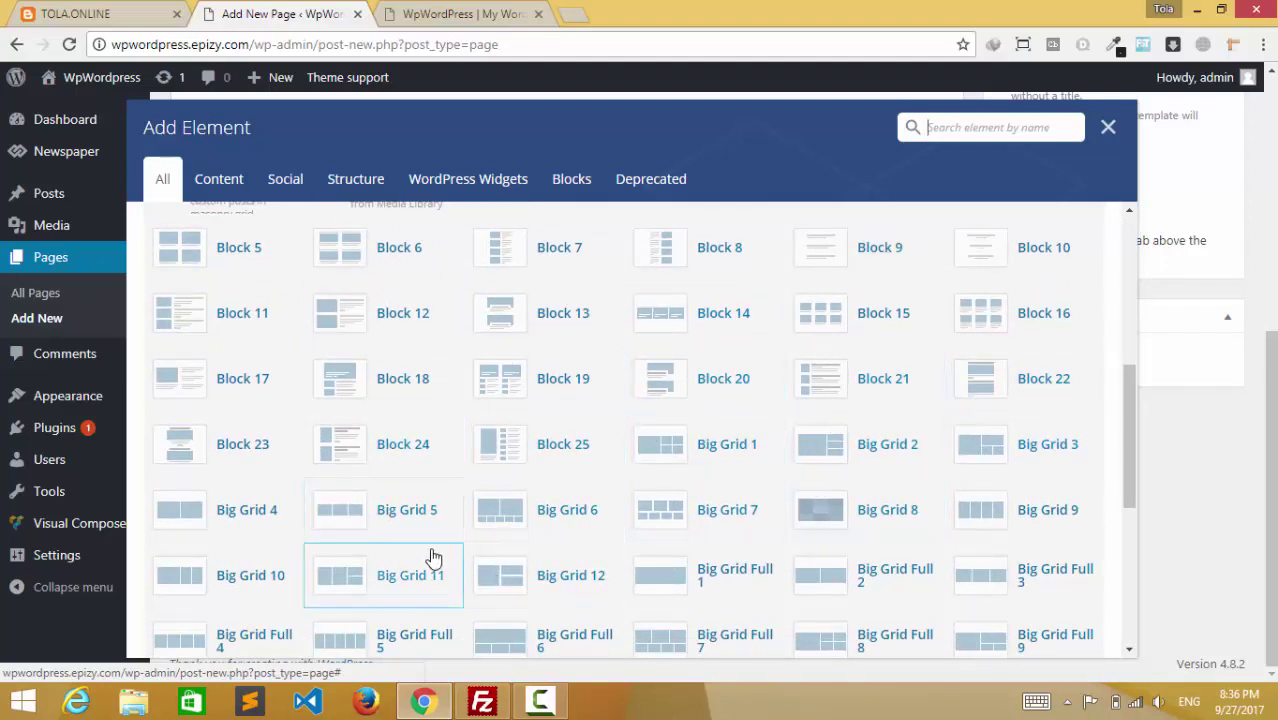
{"action": "scroll", "coordinate": [690, 440], "scroll_direction": "down", "scroll_amount": 1}
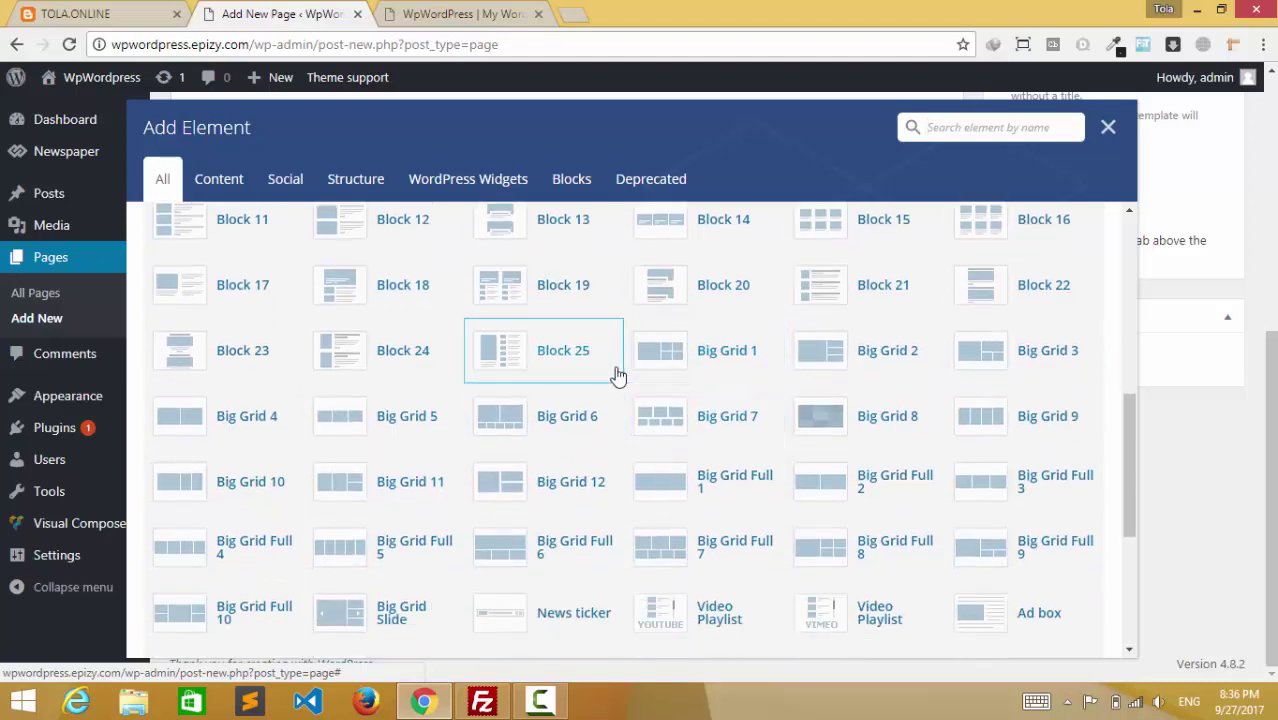
{"action": "left_click", "coordinate": [686, 374]}
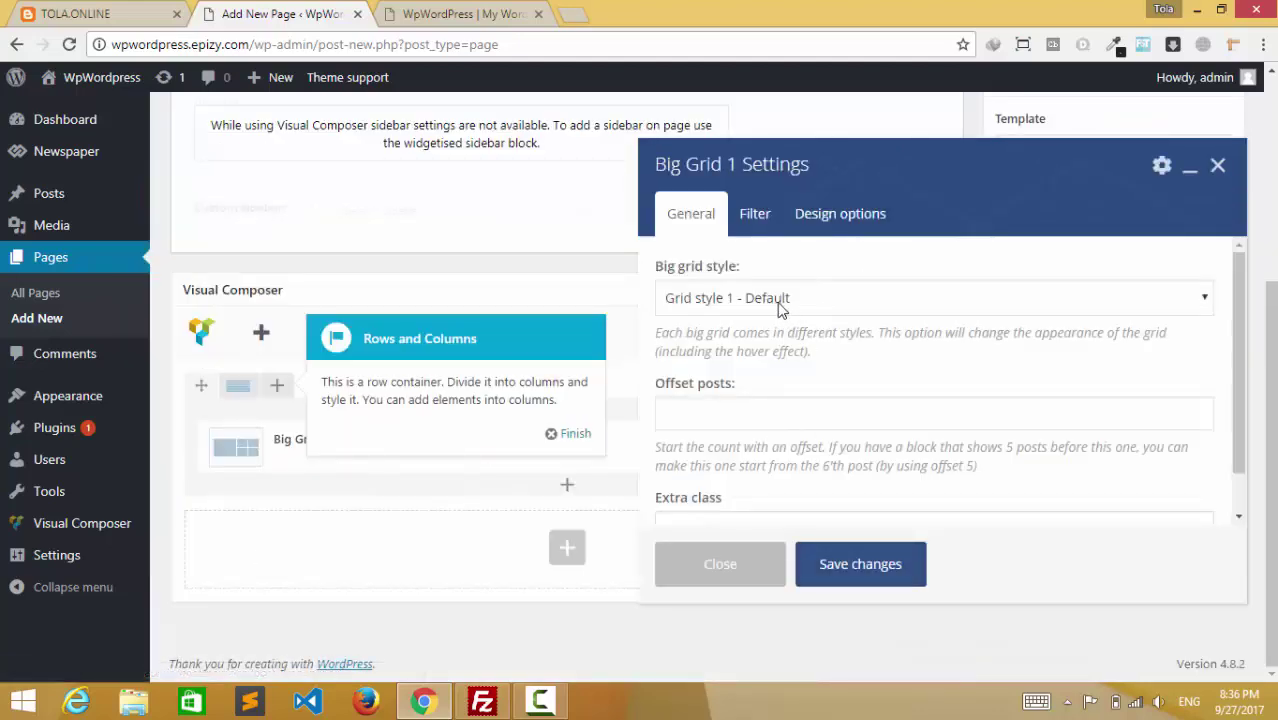
Choose Grid style 1 - Default as the big grid style for the Big Grid 1 element
{"action": "left_click", "coordinate": [779, 300]}
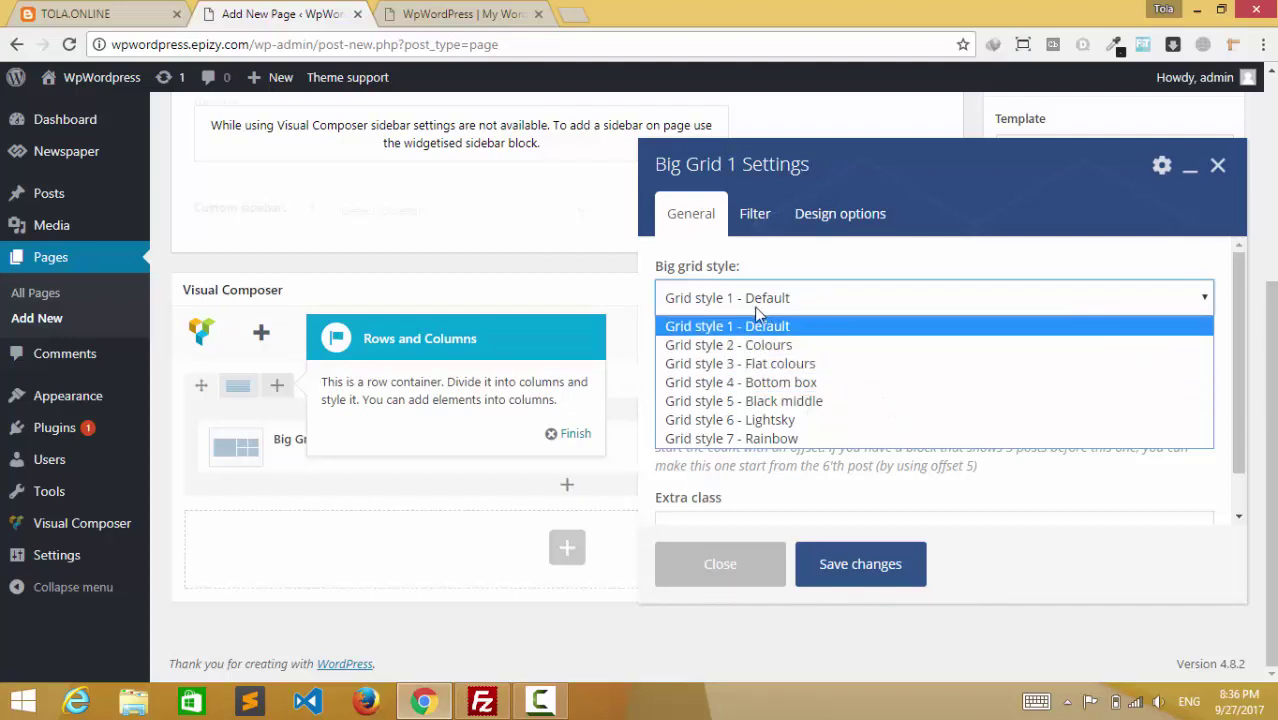
{"action": "left_click", "coordinate": [790, 327]}
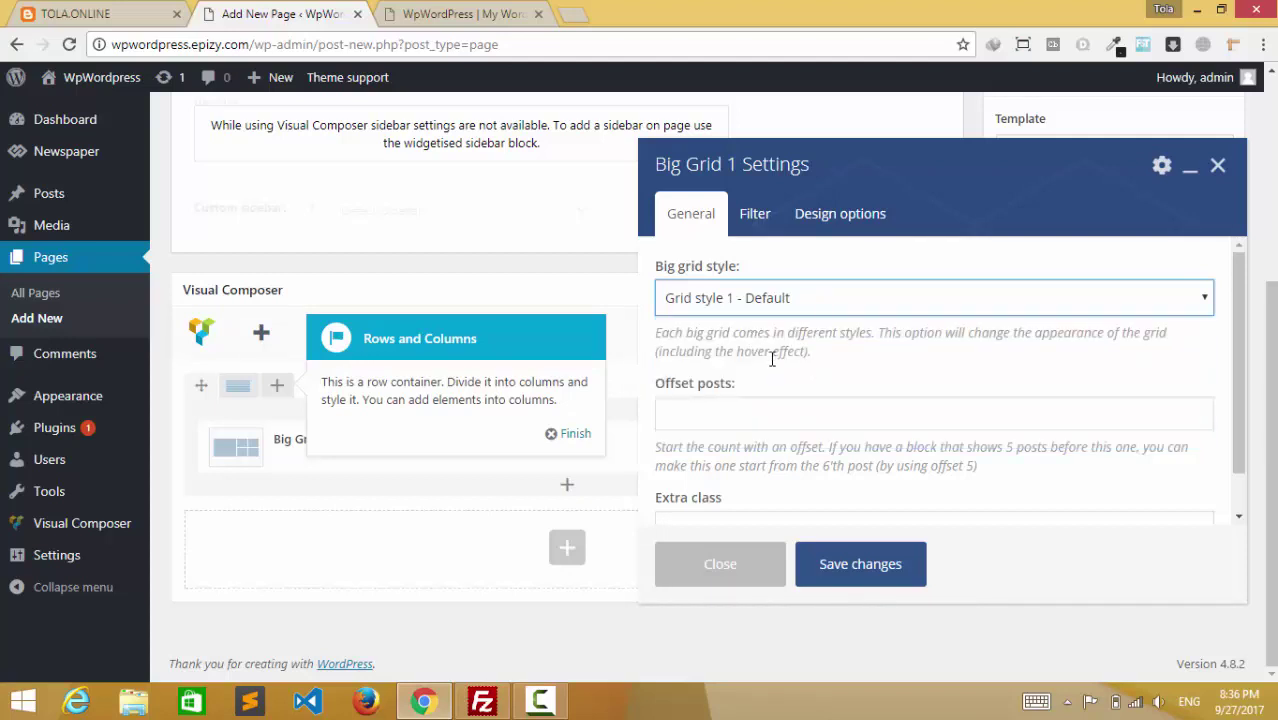
{"action": "left_click", "coordinate": [826, 430]}
{"action": "left_click_drag", "start_coordinate": [1240, 366], "coordinate": [1221, 337]}
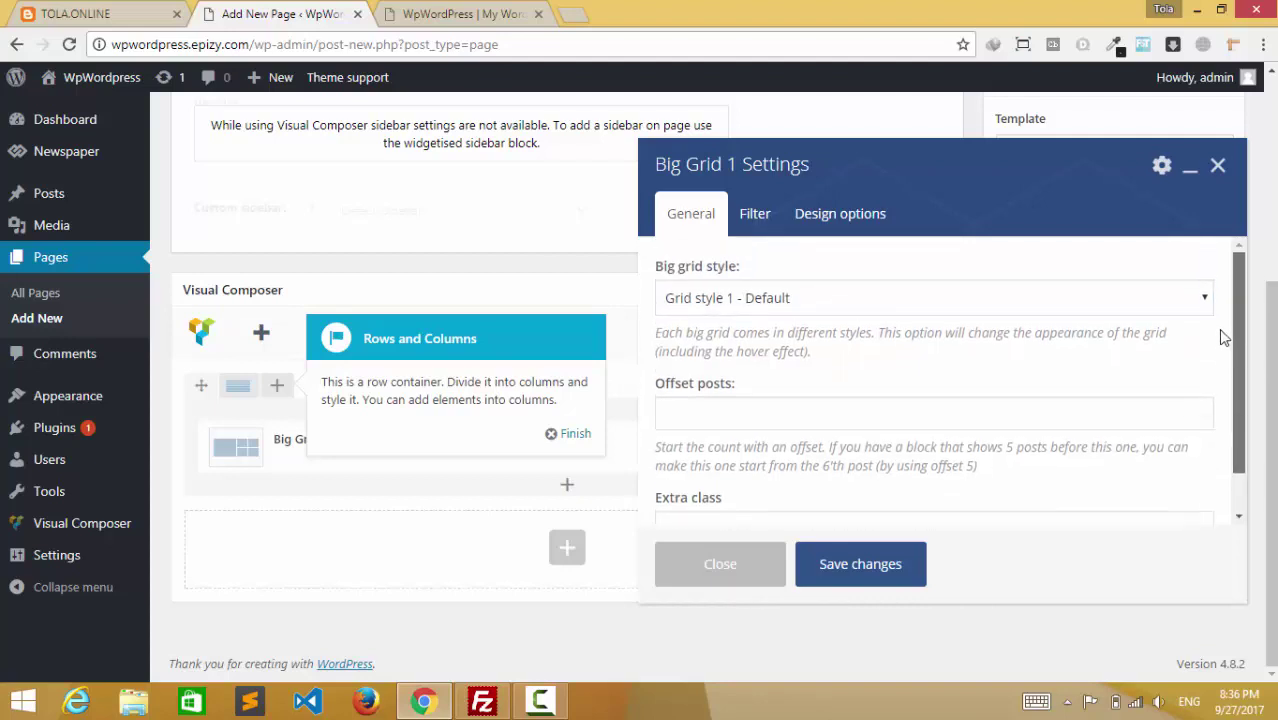
Check the Big Grid 1 category filter choices and leave the filter on All categories
{"action": "left_click", "coordinate": [754, 214]}
{"action": "scroll", "coordinate": [785, 400], "scroll_direction": "down", "scroll_amount": 1}
{"action": "left_click", "coordinate": [748, 322]}
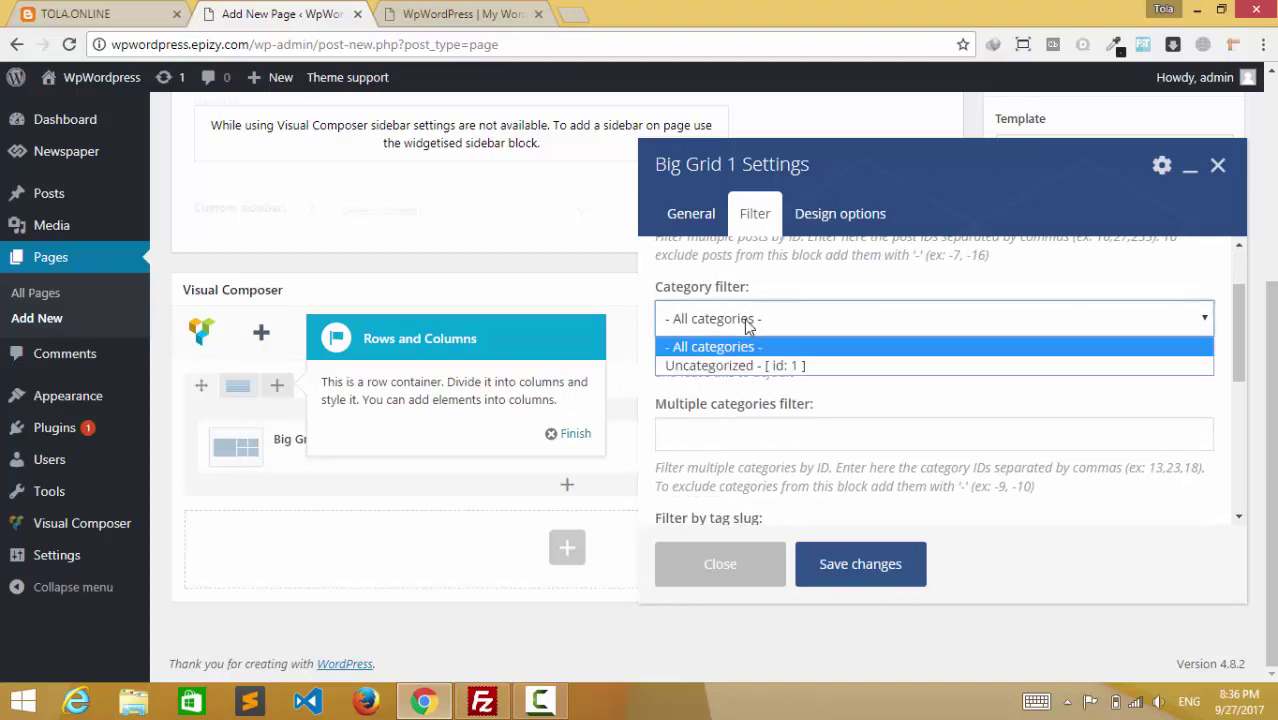
{"action": "left_click", "coordinate": [763, 320]}
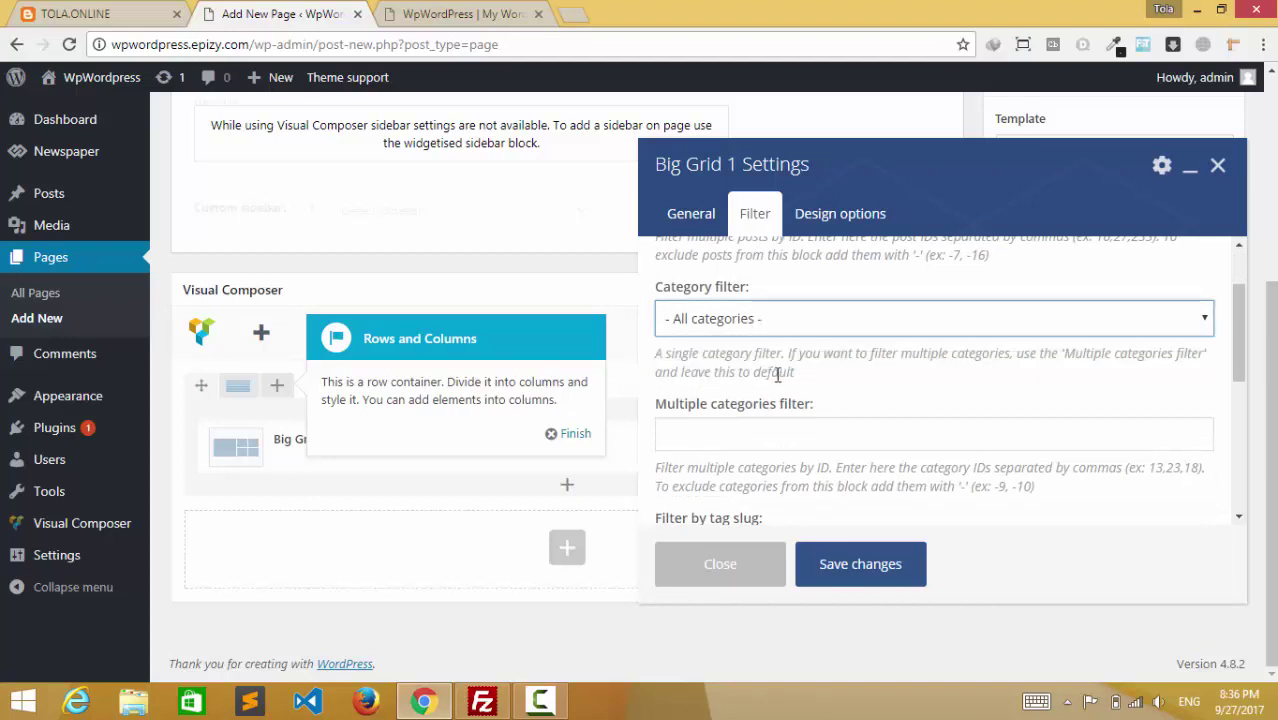
Look over the Big Grid 1 design options, then save the element's settings and publish the Home page
{"action": "left_click_drag", "start_coordinate": [820, 164], "coordinate": [576, 133]}
{"action": "left_click", "coordinate": [420, 178]}
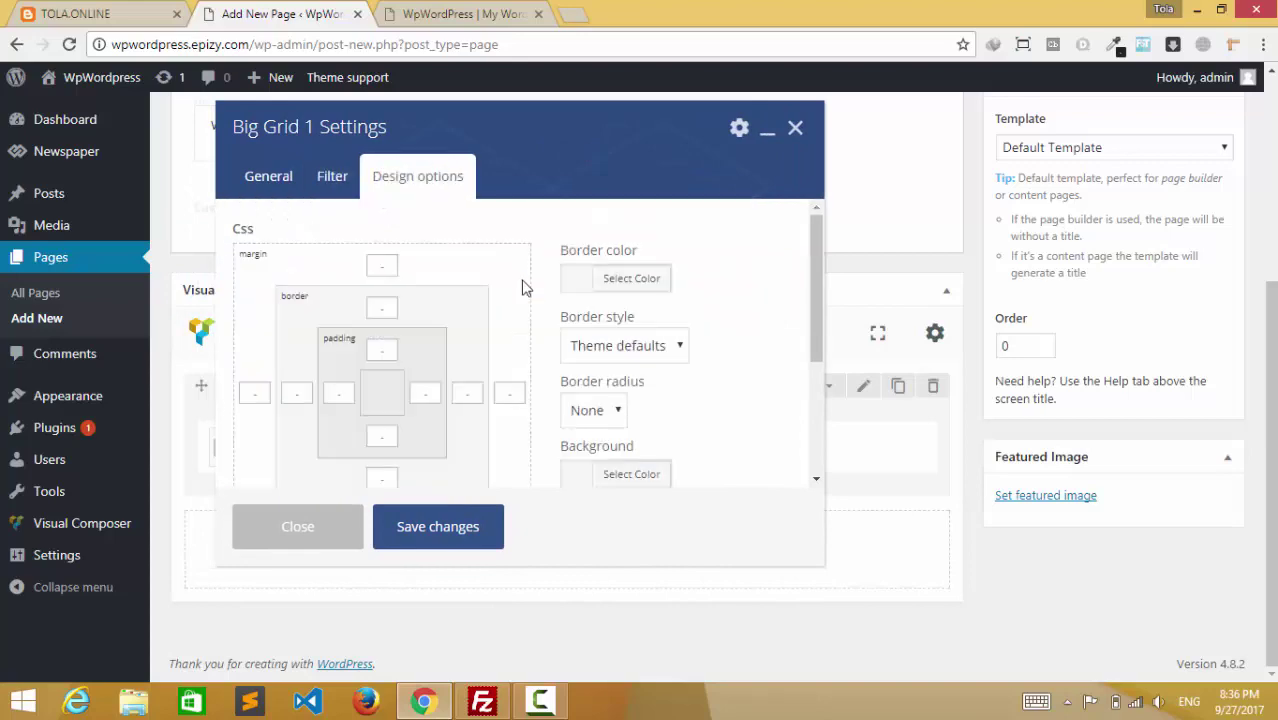
{"action": "scroll", "coordinate": [556, 396], "scroll_direction": "down", "scroll_amount": 3}
{"action": "scroll", "coordinate": [558, 385], "scroll_direction": "up", "scroll_amount": 8}
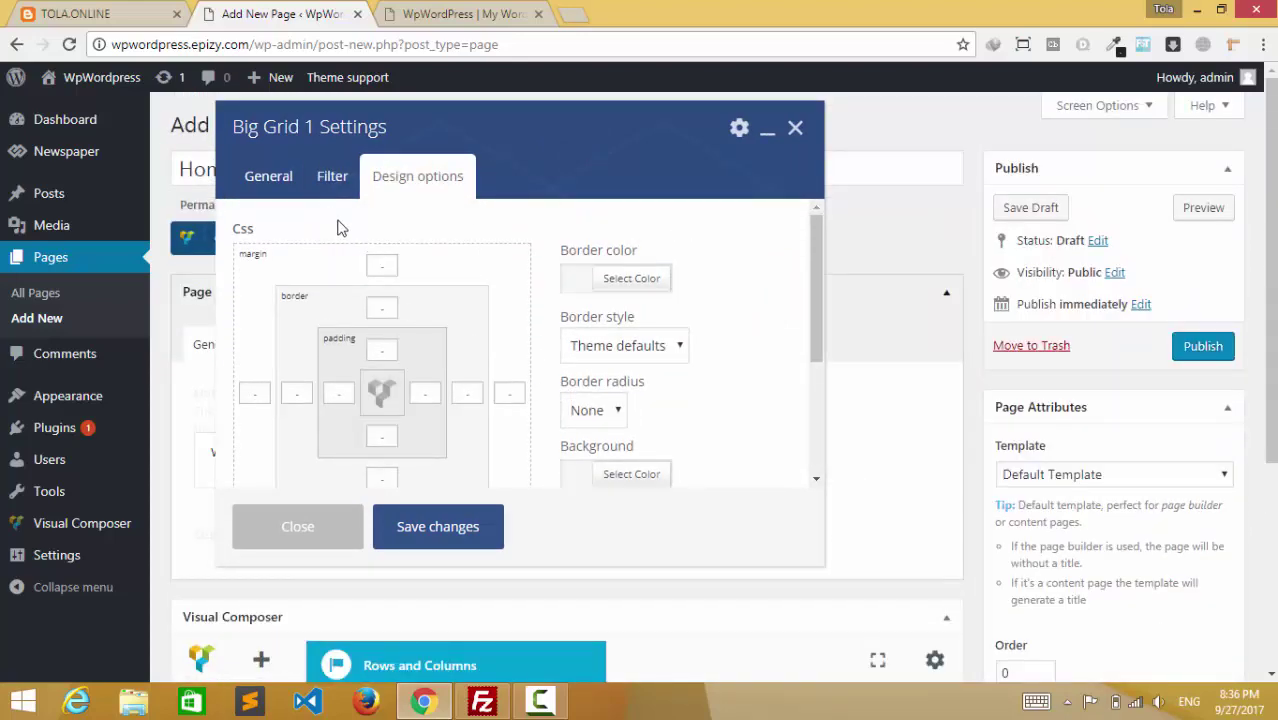
{"action": "left_click", "coordinate": [268, 178]}
{"action": "left_click", "coordinate": [464, 524]}
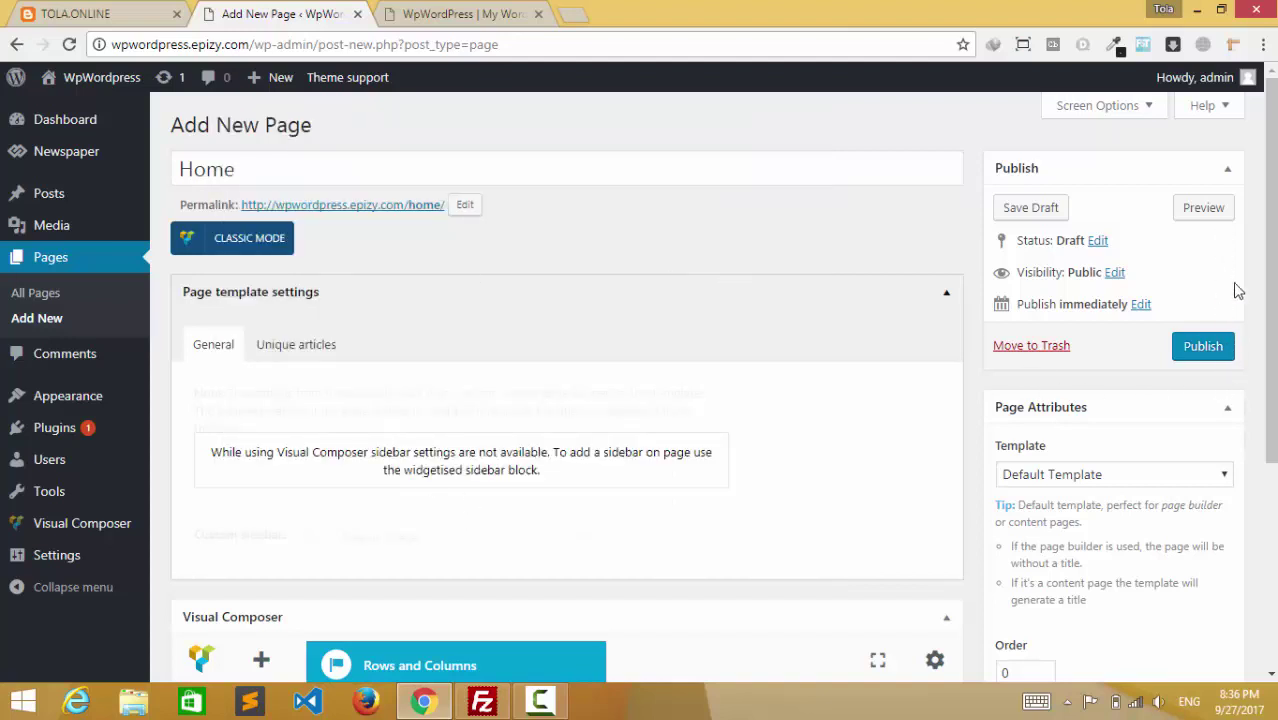
{"action": "left_click", "coordinate": [1210, 352]}
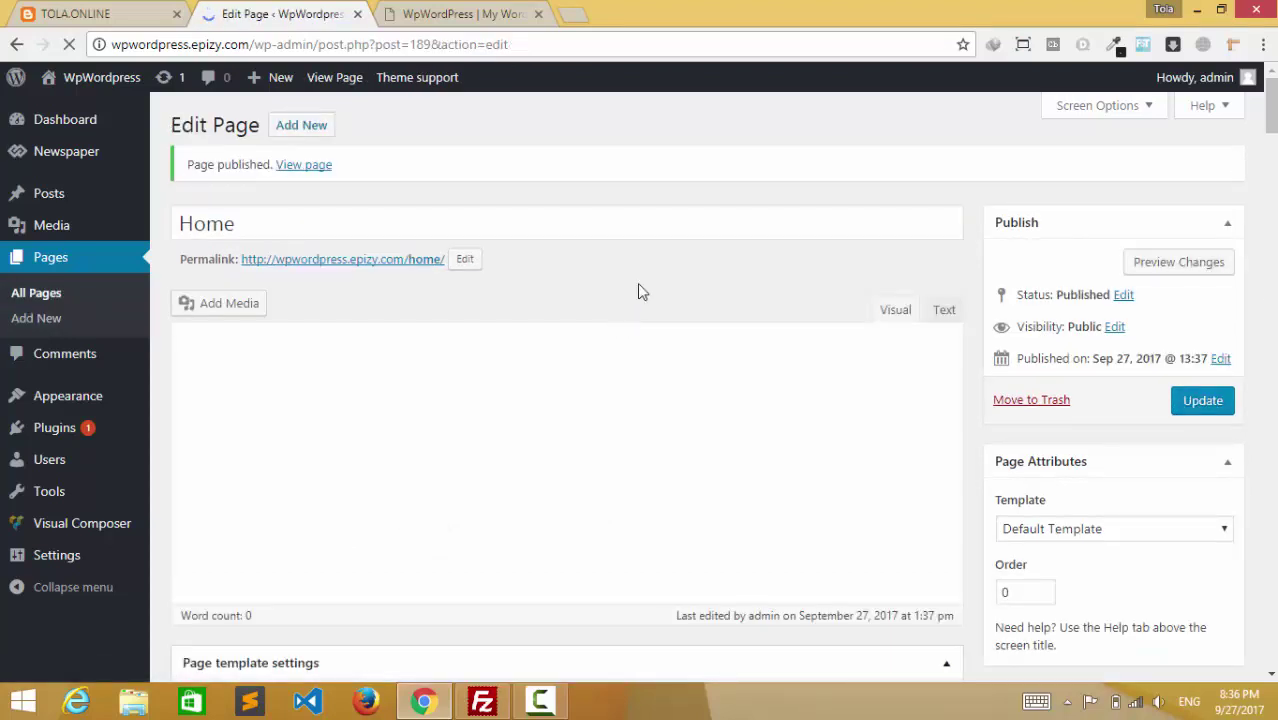
Open the published Home page in a separate browser tab, close the old site tab, and examine the big grid layout
{"action": "left_click", "coordinate": [304, 168], "text": "ctrl"}
{"action": "left_click", "coordinate": [470, 14]}
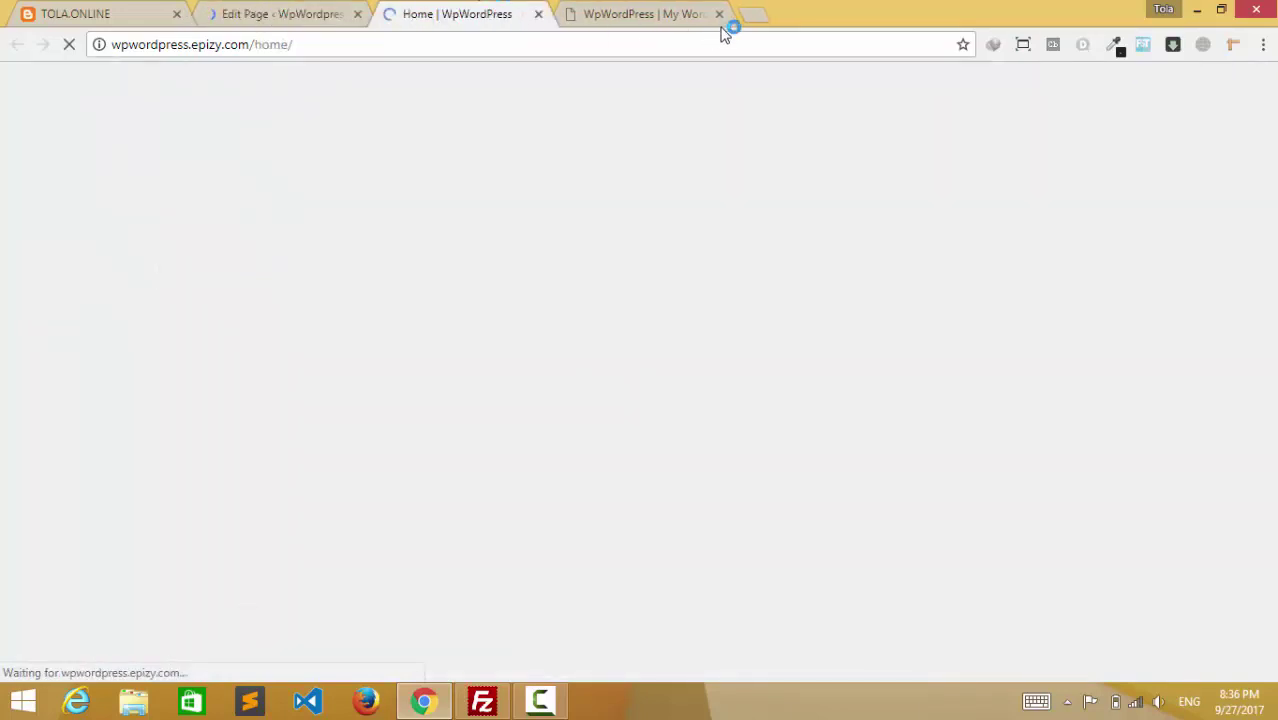
{"action": "left_click", "coordinate": [719, 14]}
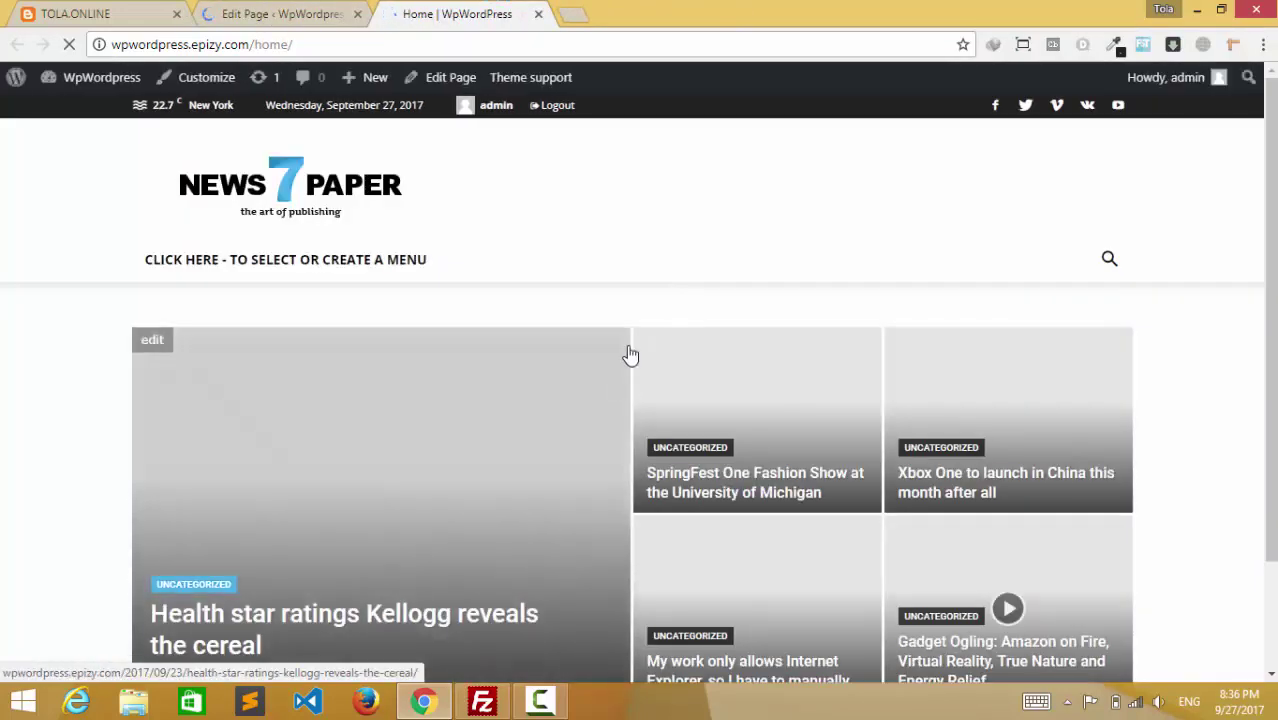
{"action": "scroll", "coordinate": [630, 355], "scroll_direction": "down", "scroll_amount": 2}
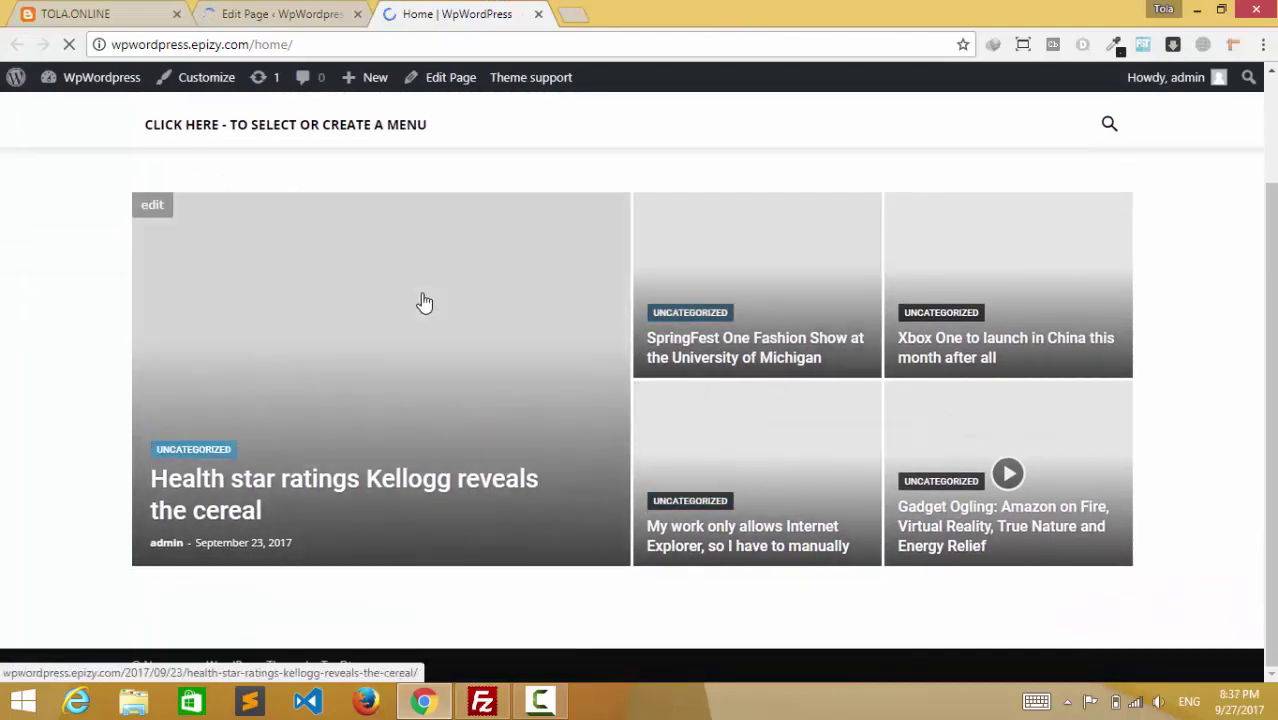
{"action": "scroll", "coordinate": [900, 520], "scroll_direction": "up", "scroll_amount": 2}
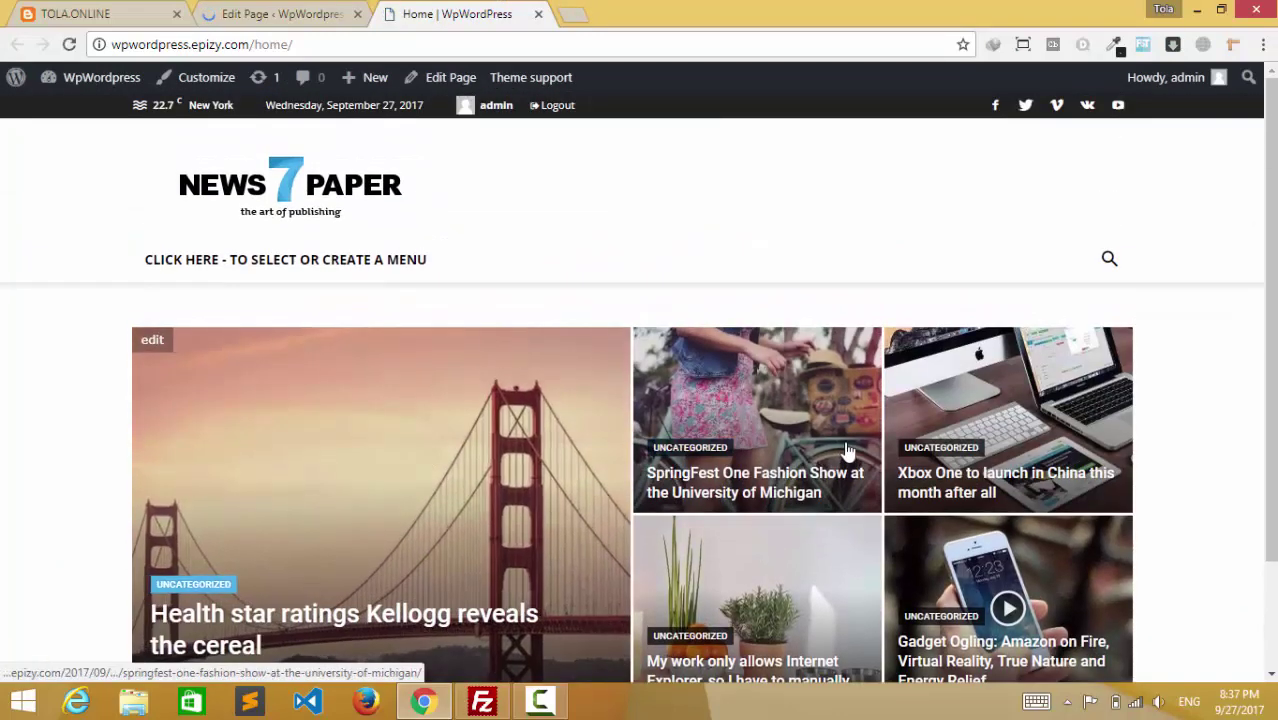
{"action": "scroll", "coordinate": [846, 452], "scroll_direction": "down", "scroll_amount": 2}
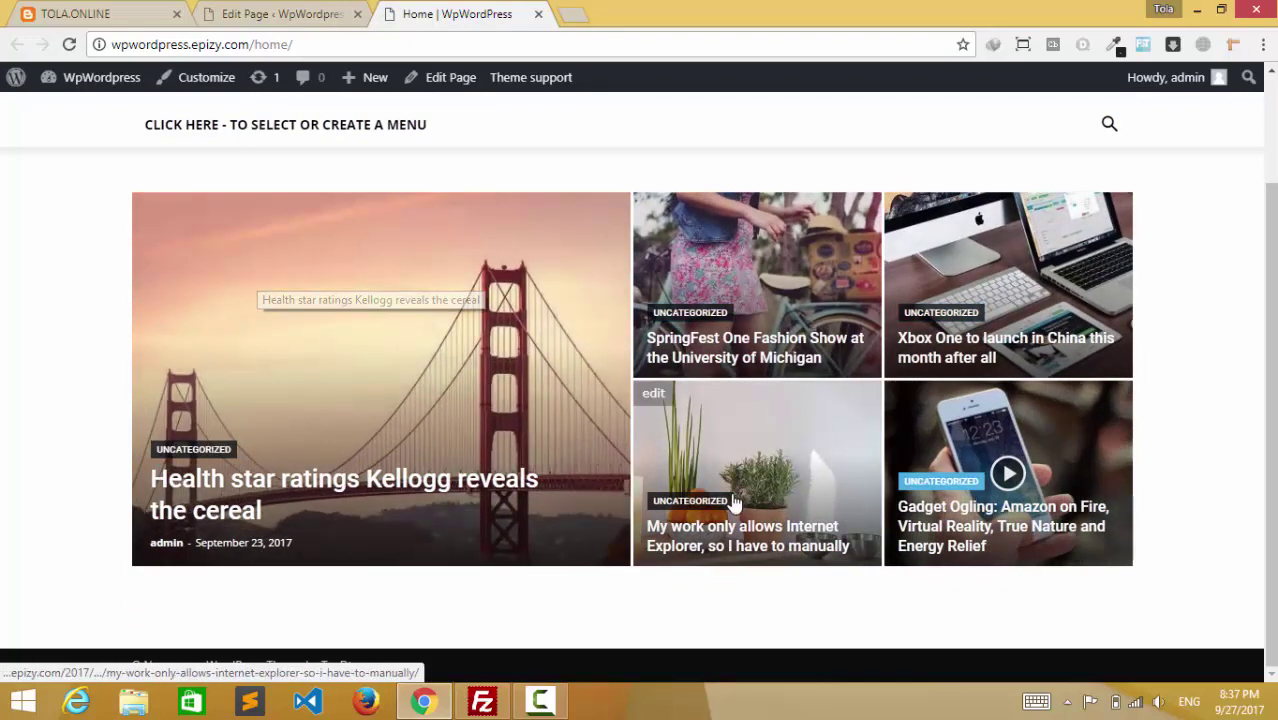
{"action": "scroll", "coordinate": [737, 528], "scroll_direction": "up", "scroll_amount": 2}
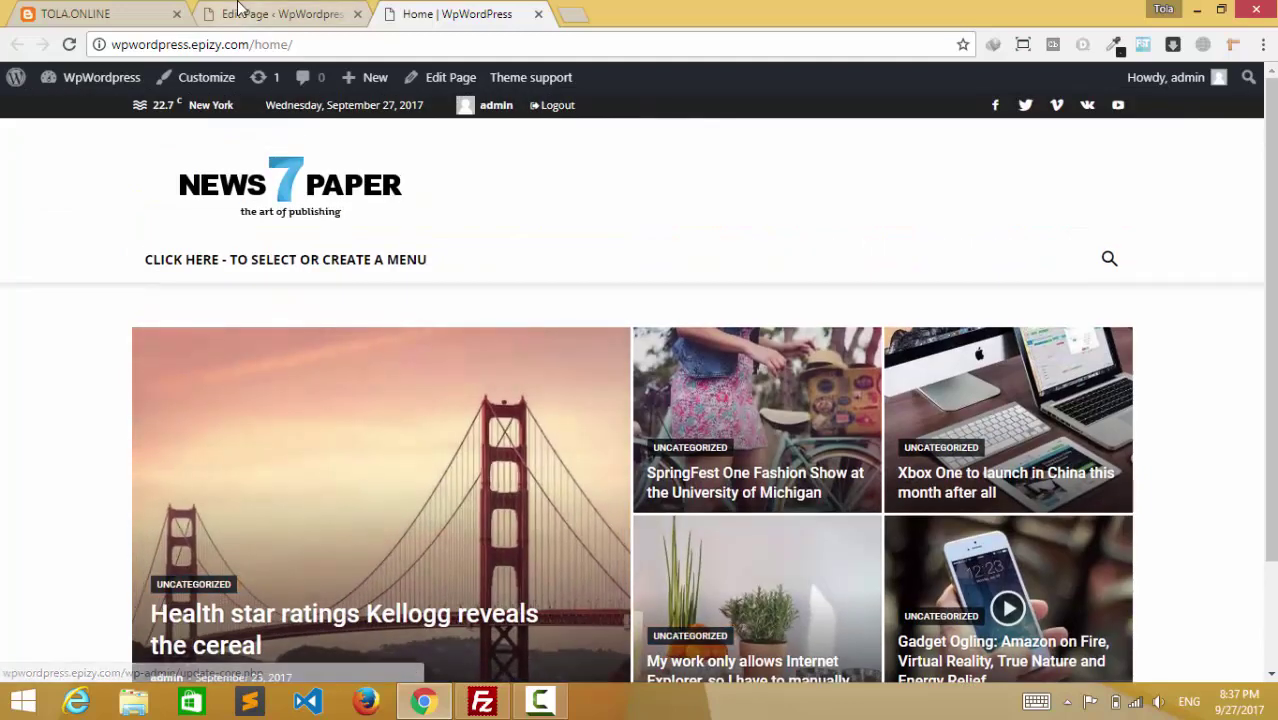
{"action": "scroll", "coordinate": [705, 472], "scroll_direction": "down", "scroll_amount": 2}
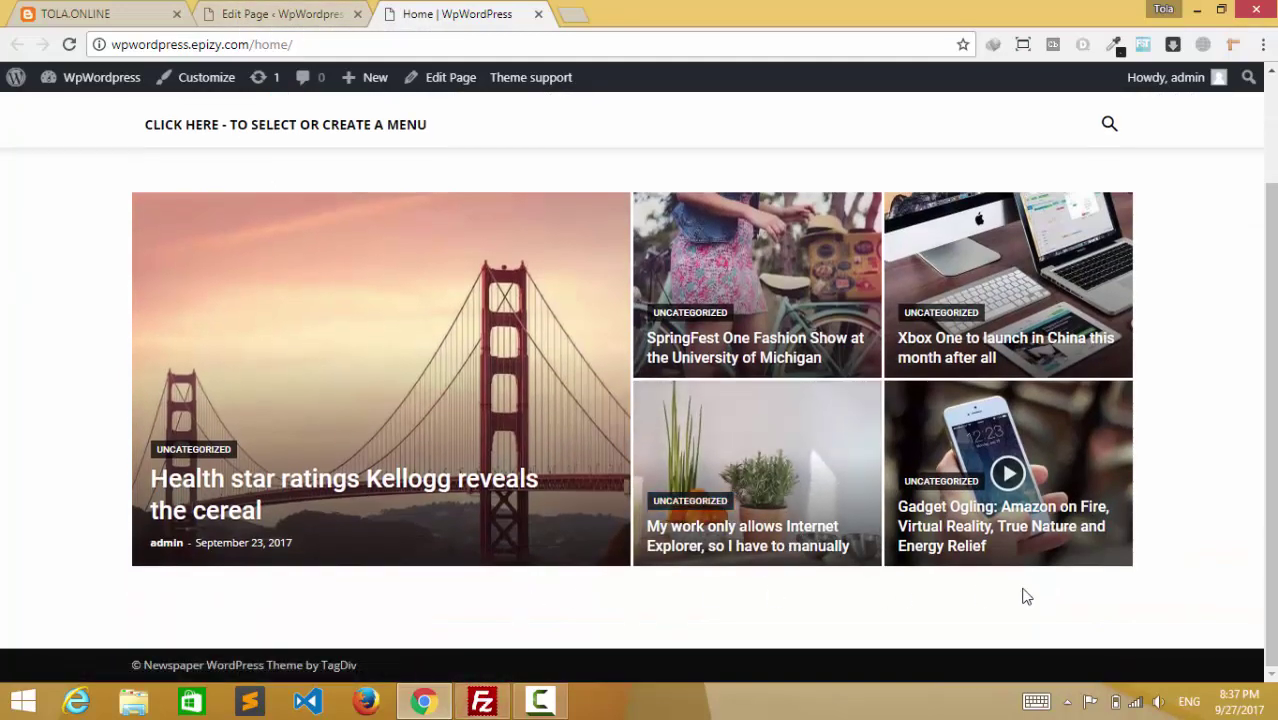
Add a new row below the Big Grid 1 row in the Home page editor and split it into 2/3 + 1/3 columns
{"action": "key", "text": "ctrl+shift+Tab"}
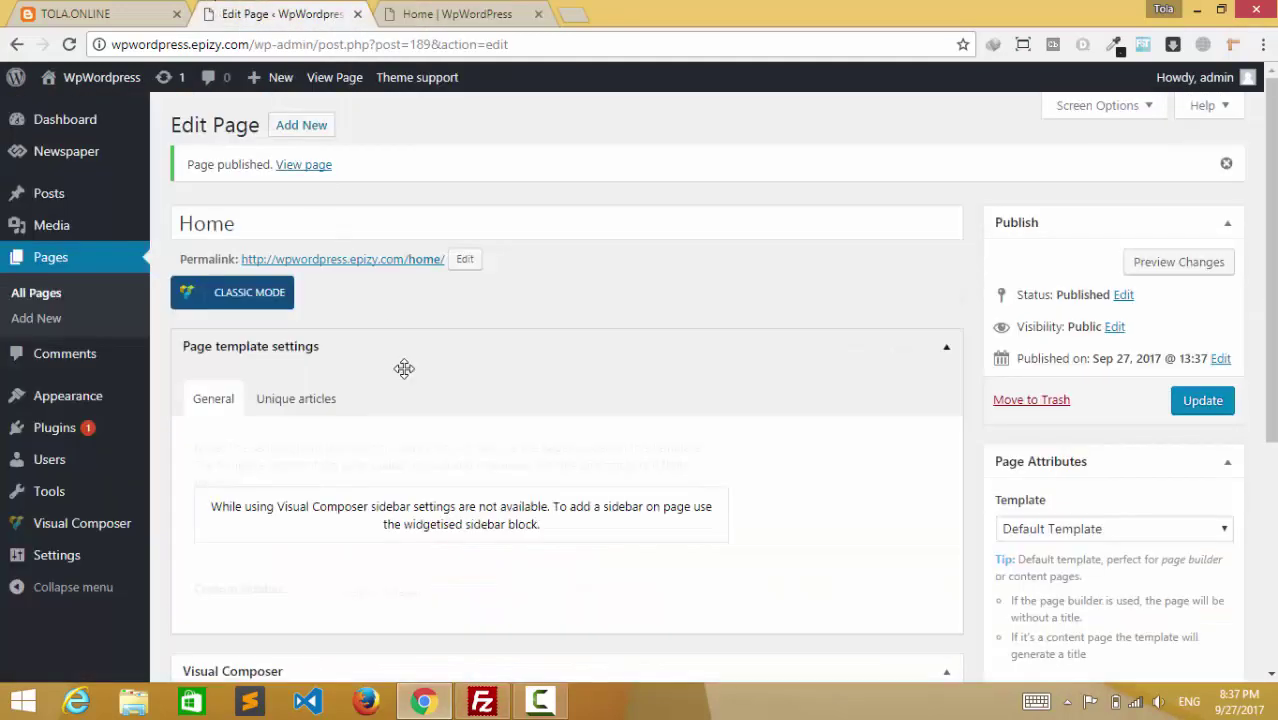
{"action": "scroll", "coordinate": [502, 563], "scroll_direction": "down", "scroll_amount": 2}
{"action": "scroll", "coordinate": [470, 540], "scroll_direction": "down", "scroll_amount": 2}
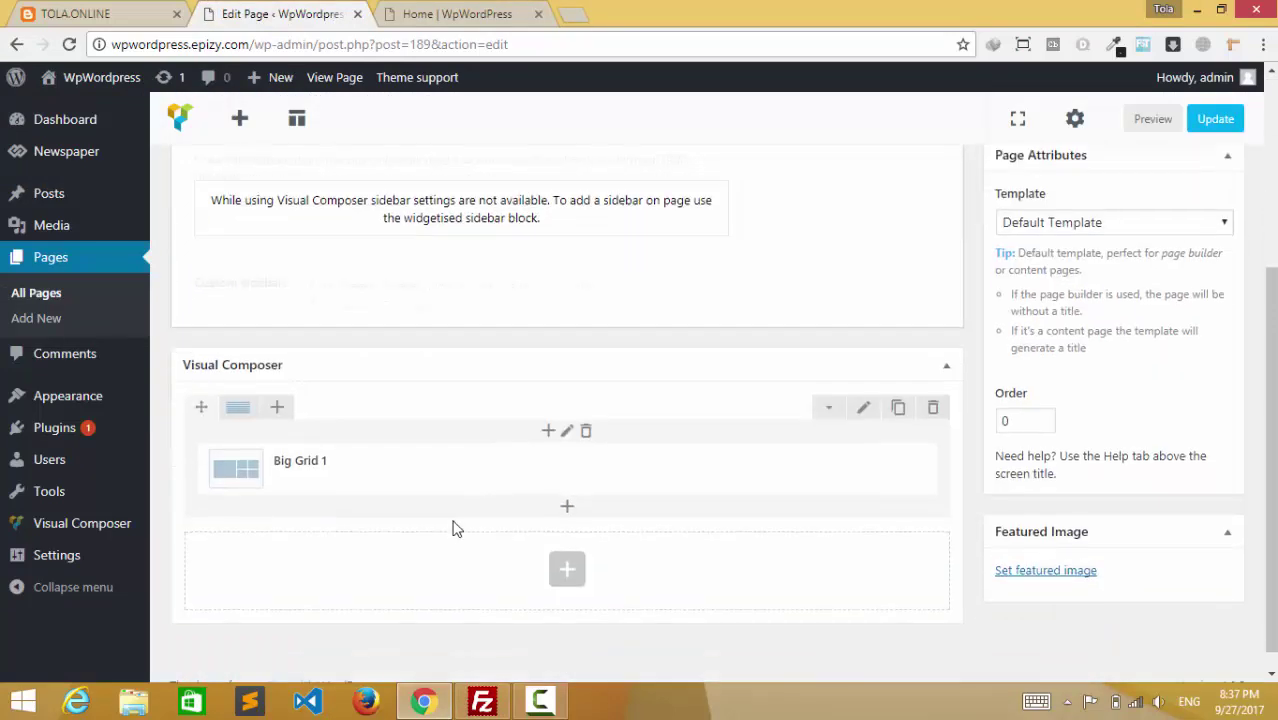
{"action": "left_click", "coordinate": [555, 552]}
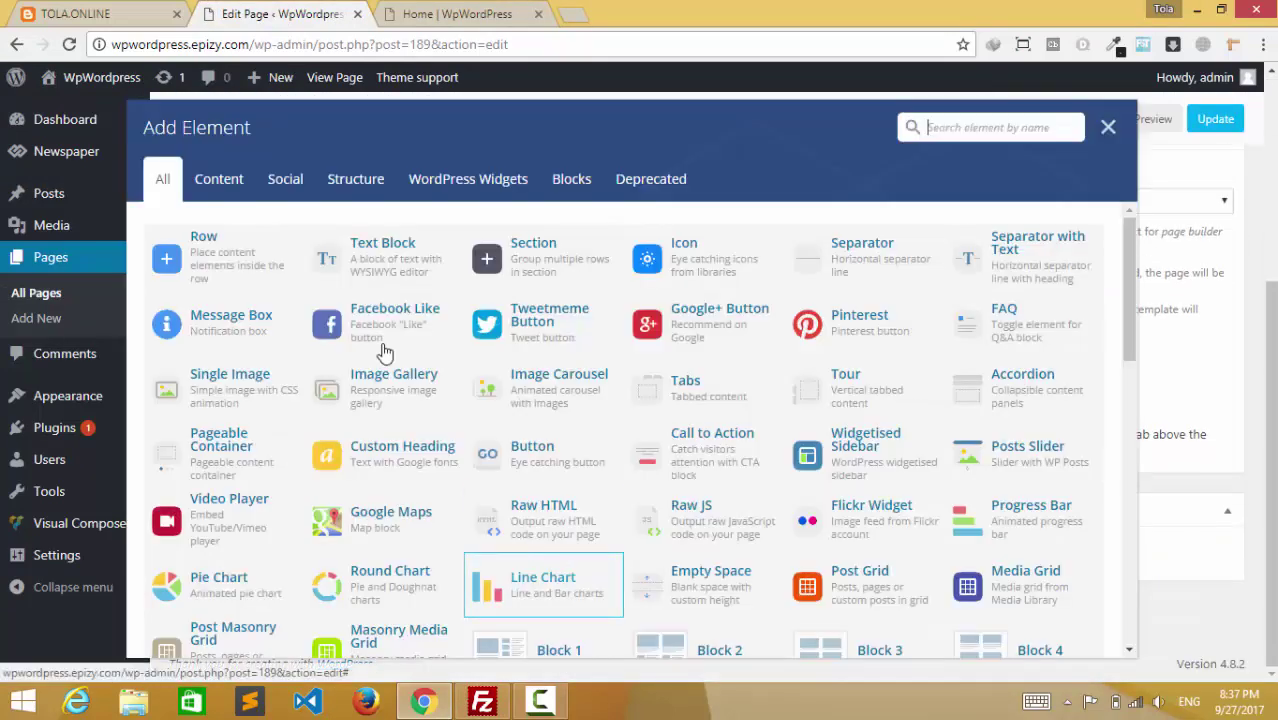
{"action": "scroll", "coordinate": [530, 450], "scroll_direction": "down", "scroll_amount": 3}
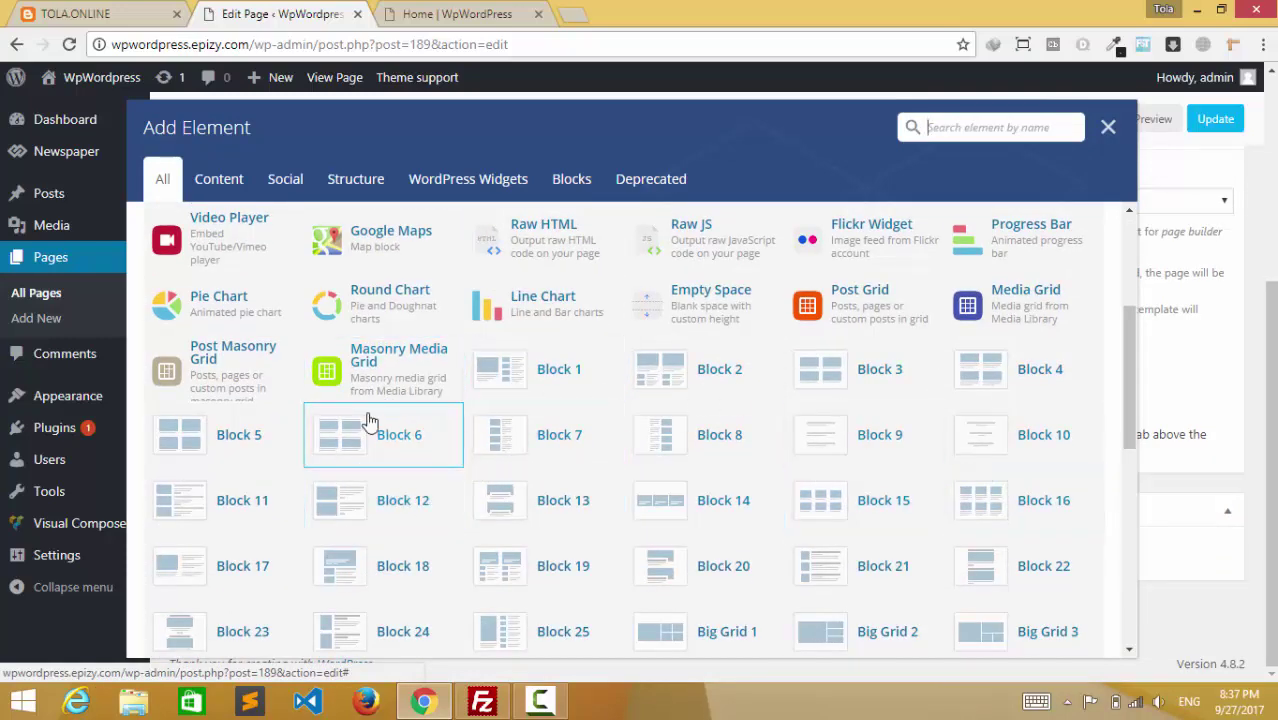
{"action": "scroll", "coordinate": [300, 347], "scroll_direction": "up", "scroll_amount": 2}
{"action": "scroll", "coordinate": [300, 347], "scroll_direction": "up", "scroll_amount": 5}
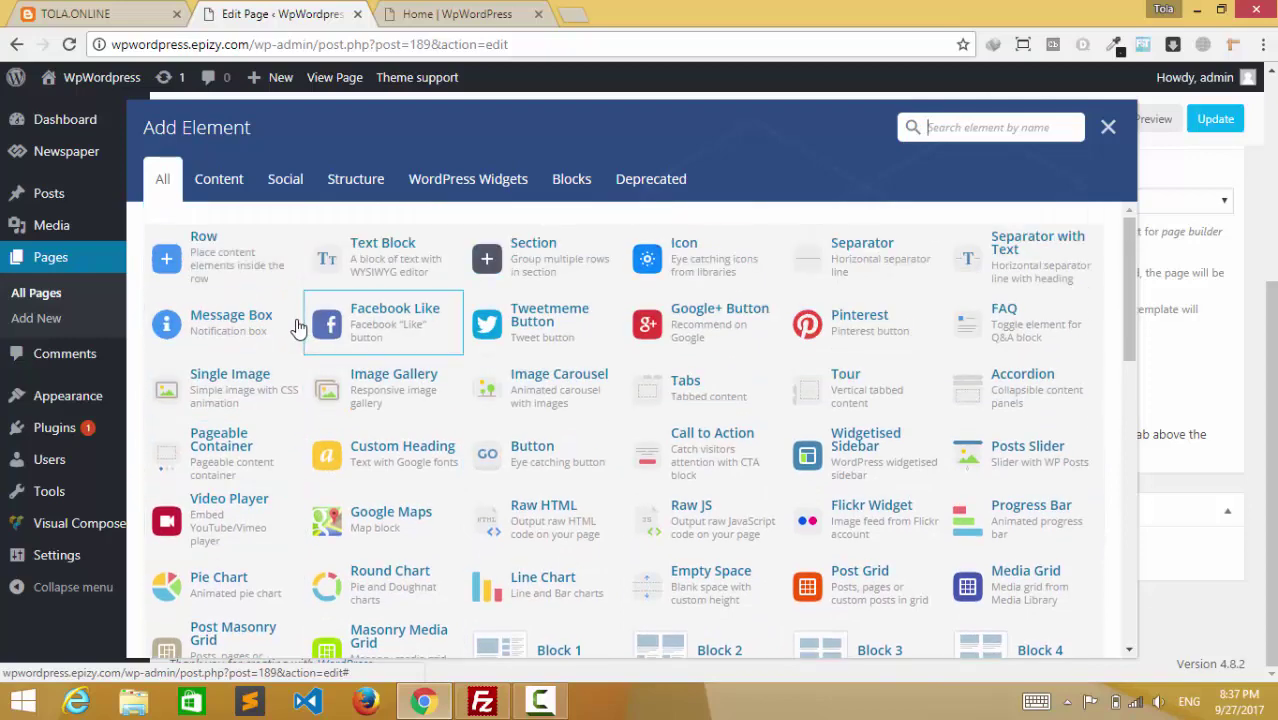
{"action": "left_click", "coordinate": [215, 250]}
{"action": "scroll", "coordinate": [622, 474], "scroll_direction": "down", "scroll_amount": 3}
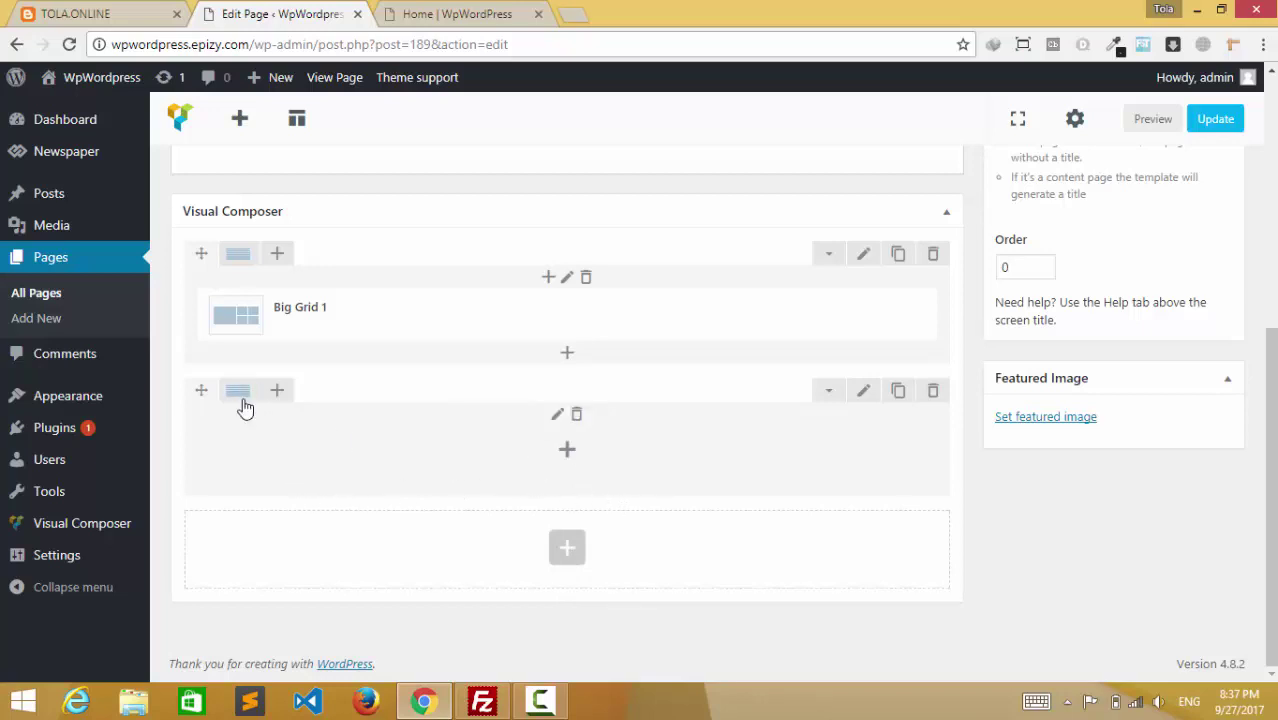
{"action": "mouse_move", "coordinate": [245, 404]}
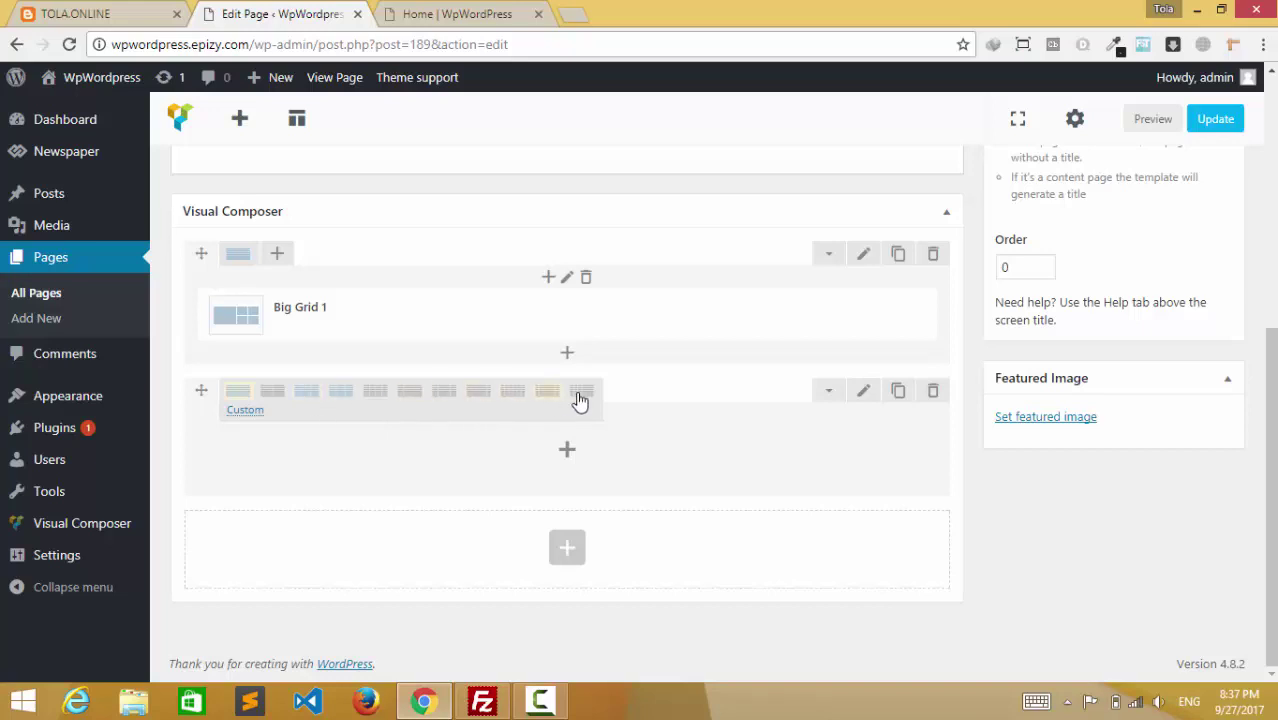
{"action": "left_click", "coordinate": [308, 392]}
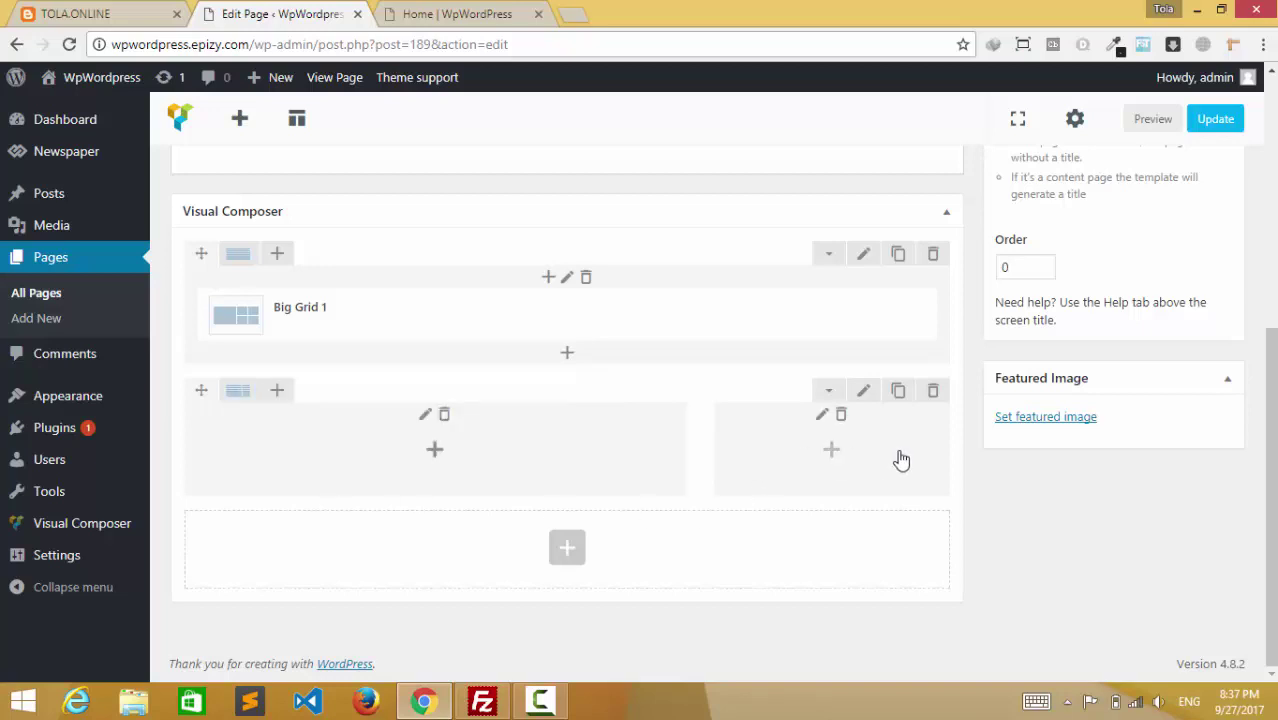
Browse the available blocks and add a Block 1 element to the wide column of the new row
{"action": "left_click", "coordinate": [434, 450]}
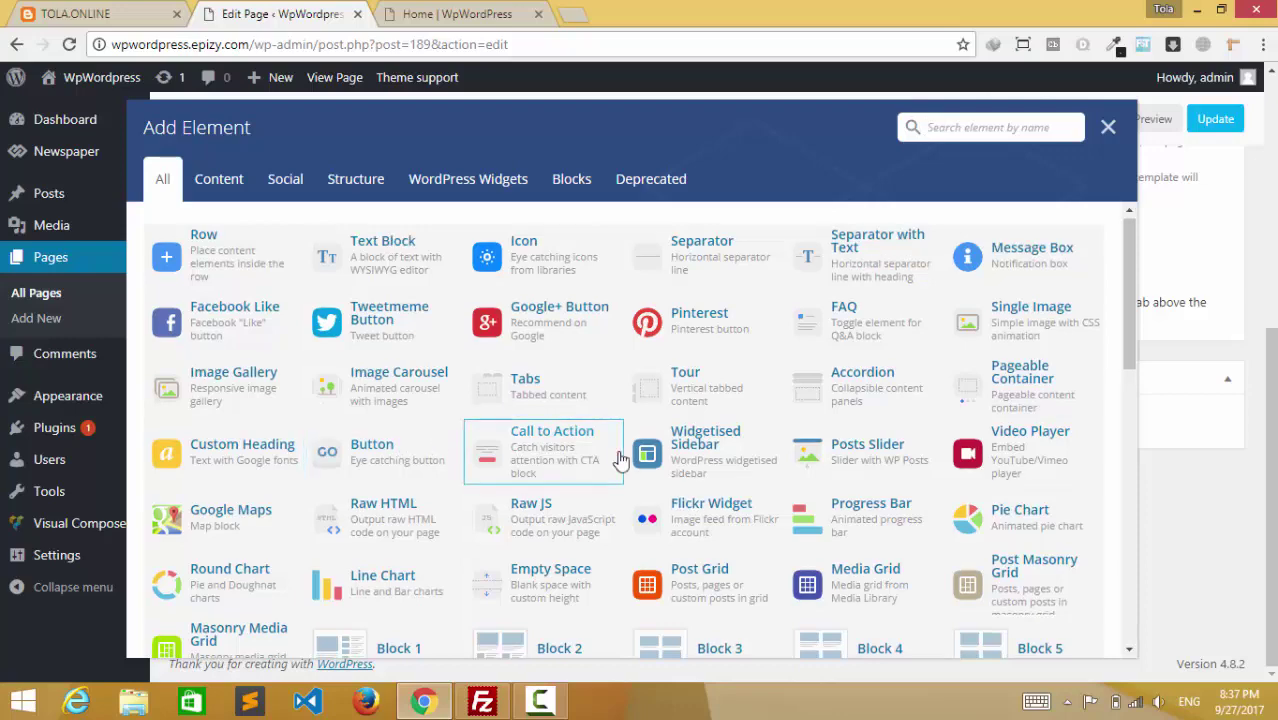
{"action": "scroll", "coordinate": [610, 480], "scroll_direction": "down", "scroll_amount": 5}
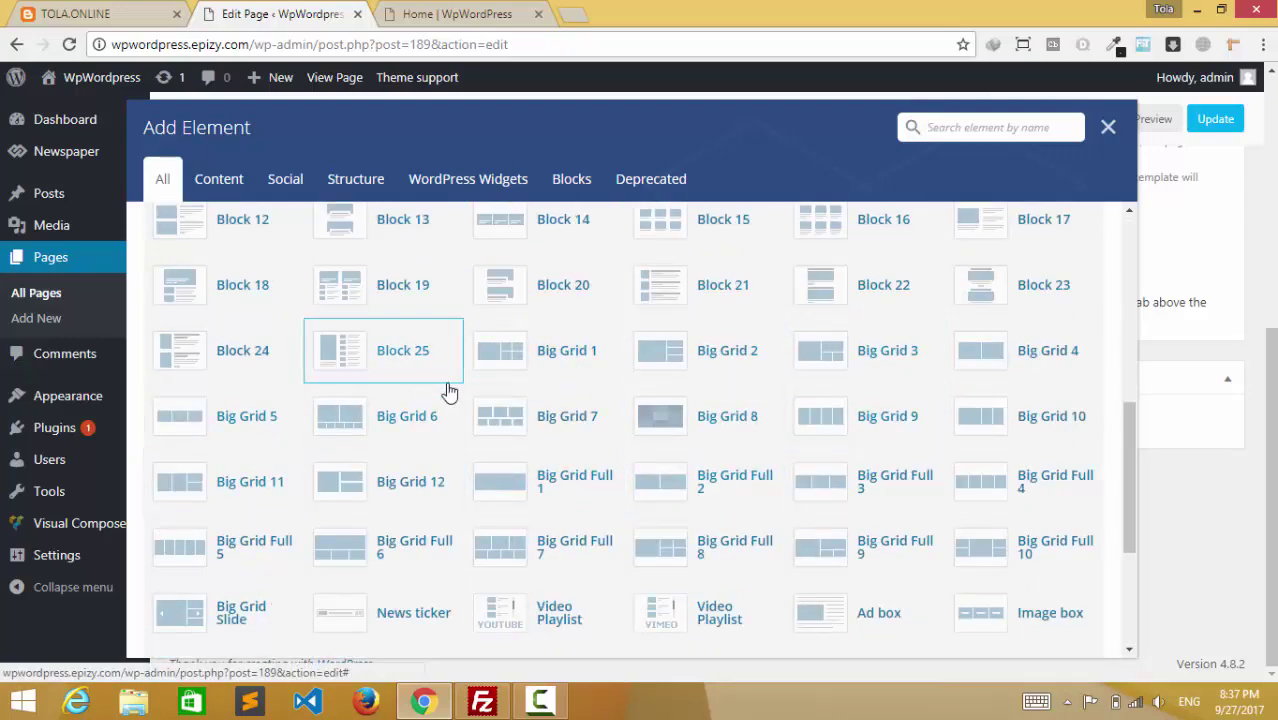
{"action": "scroll", "coordinate": [480, 430], "scroll_direction": "up", "scroll_amount": 1}
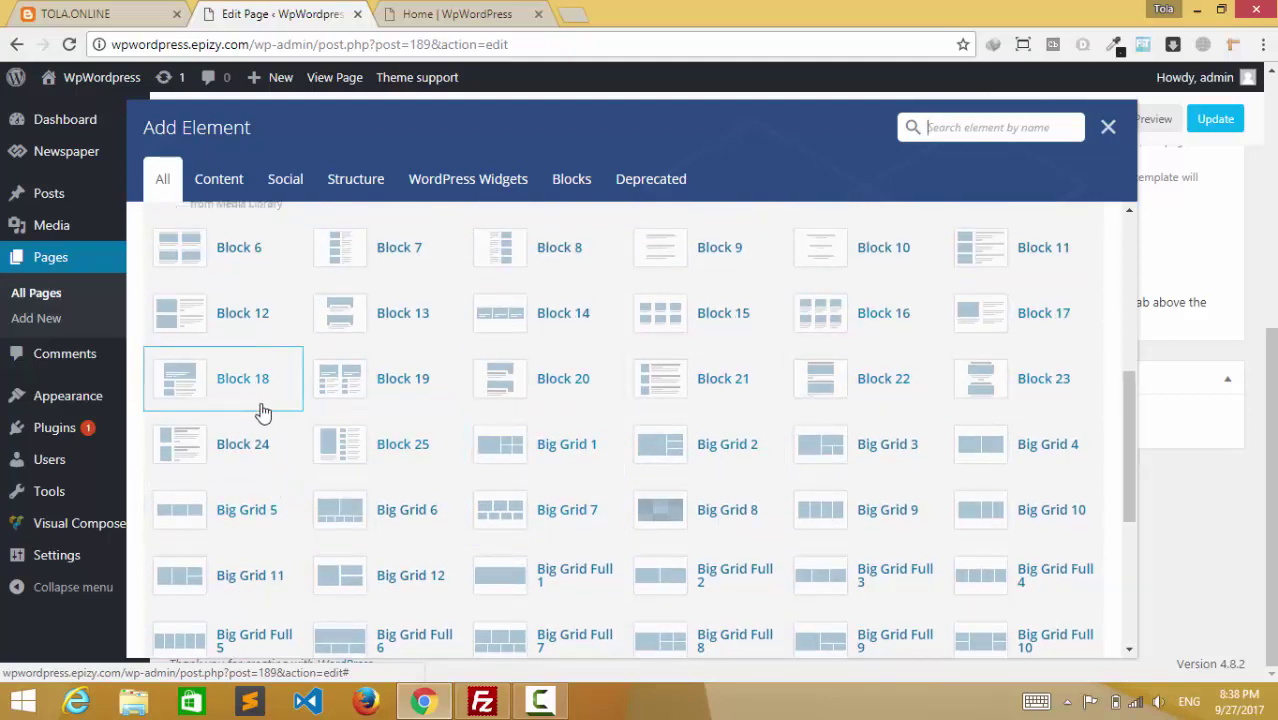
{"action": "scroll", "coordinate": [260, 414], "scroll_direction": "up", "scroll_amount": 1}
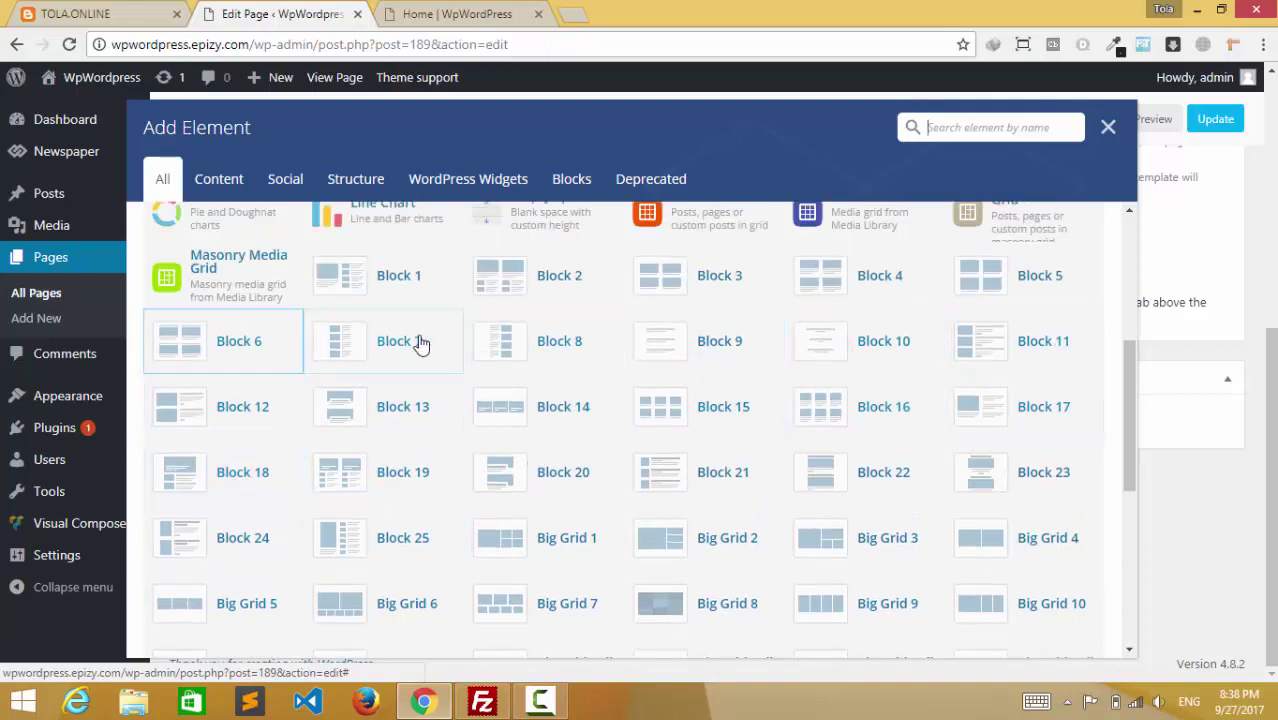
{"action": "scroll", "coordinate": [856, 488], "scroll_direction": "down", "scroll_amount": 3}
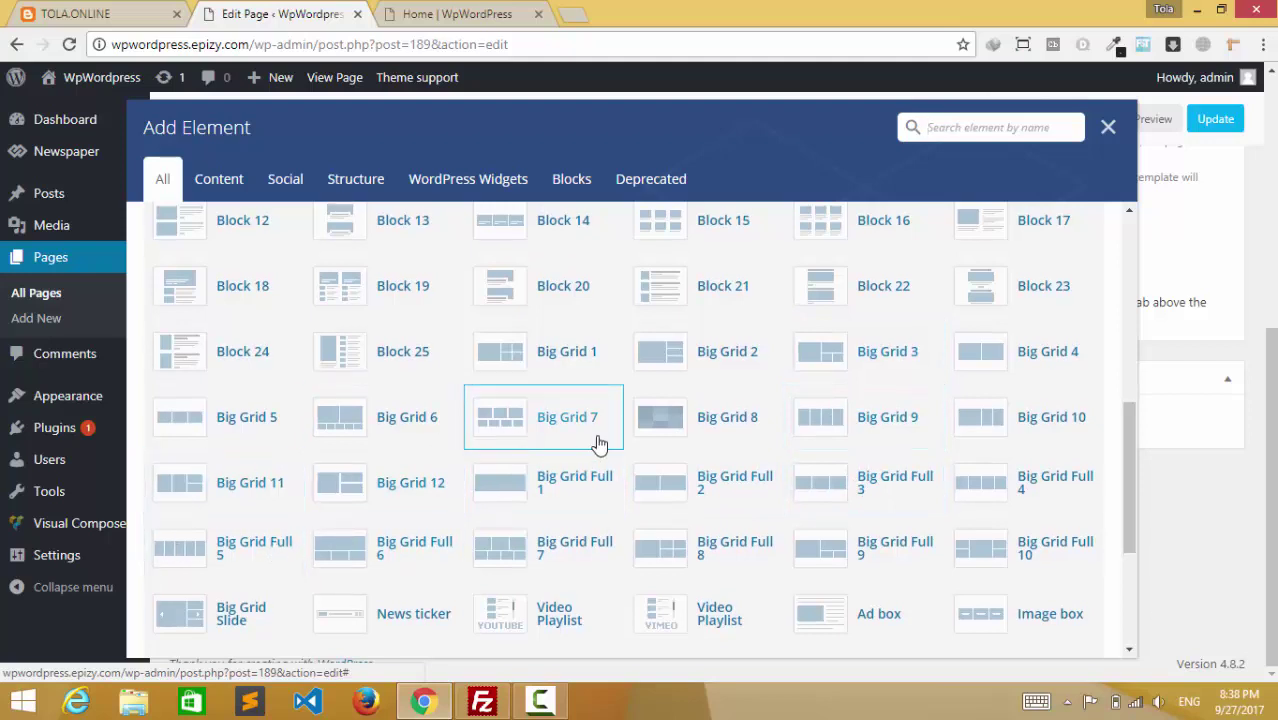
{"action": "scroll", "coordinate": [595, 445], "scroll_direction": "up", "scroll_amount": 1}
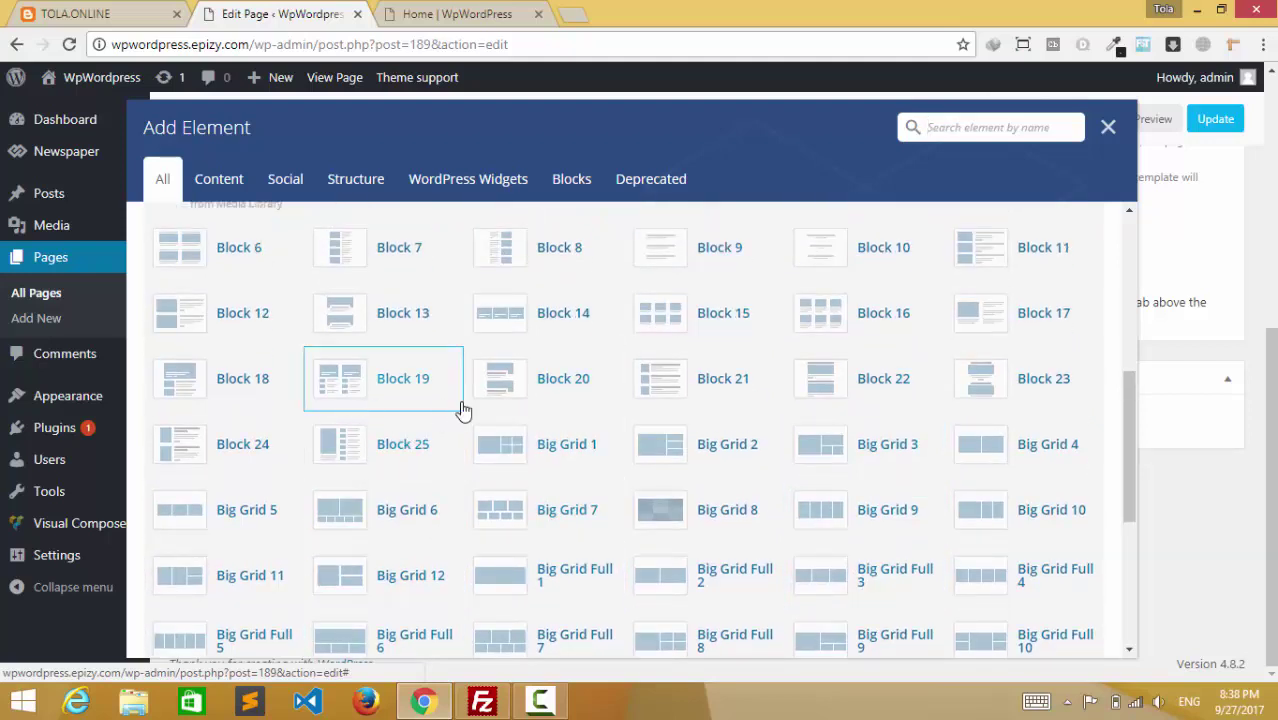
{"action": "scroll", "coordinate": [898, 413], "scroll_direction": "up", "scroll_amount": 2}
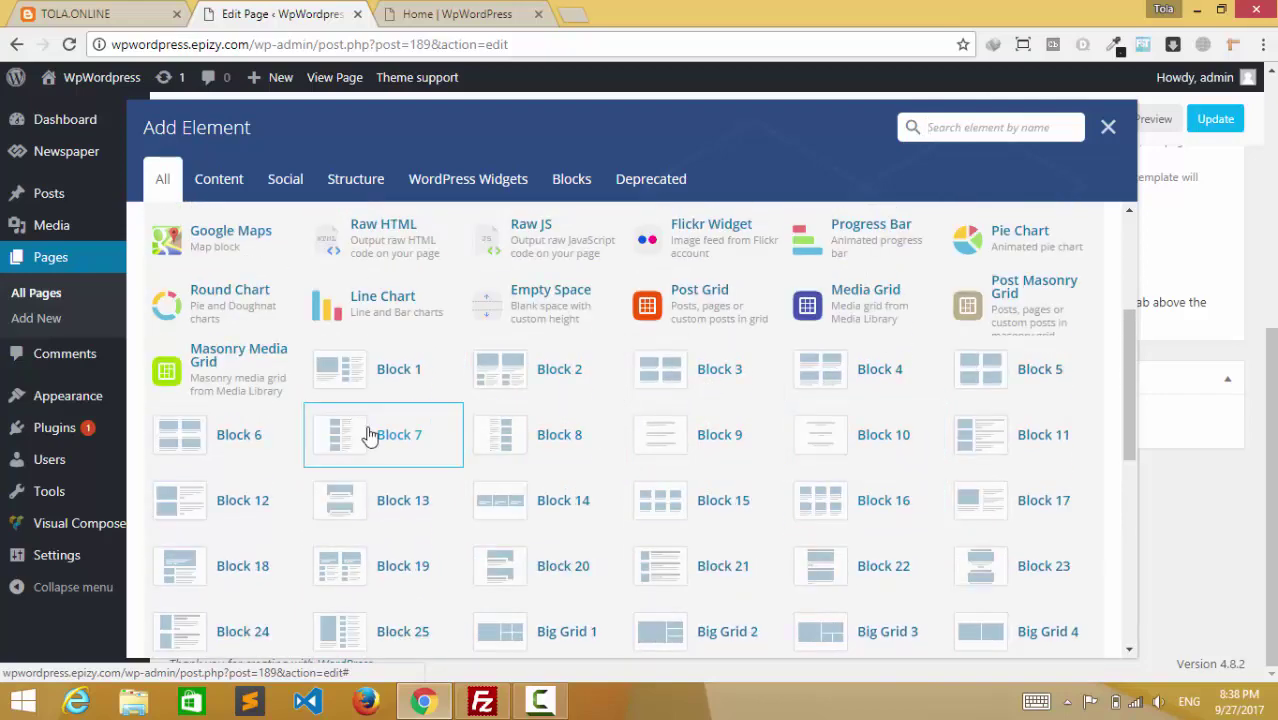
{"action": "scroll", "coordinate": [742, 494], "scroll_direction": "up", "scroll_amount": 3}
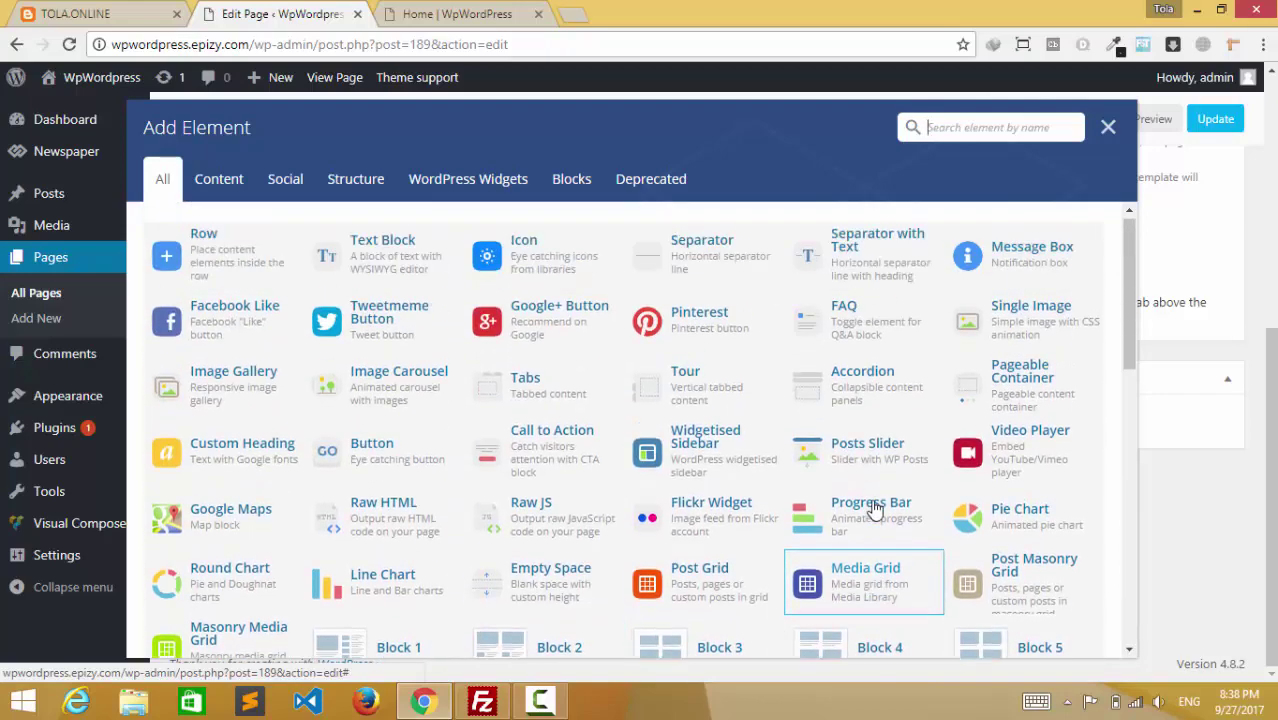
{"action": "scroll", "coordinate": [900, 515], "scroll_direction": "down", "scroll_amount": 4}
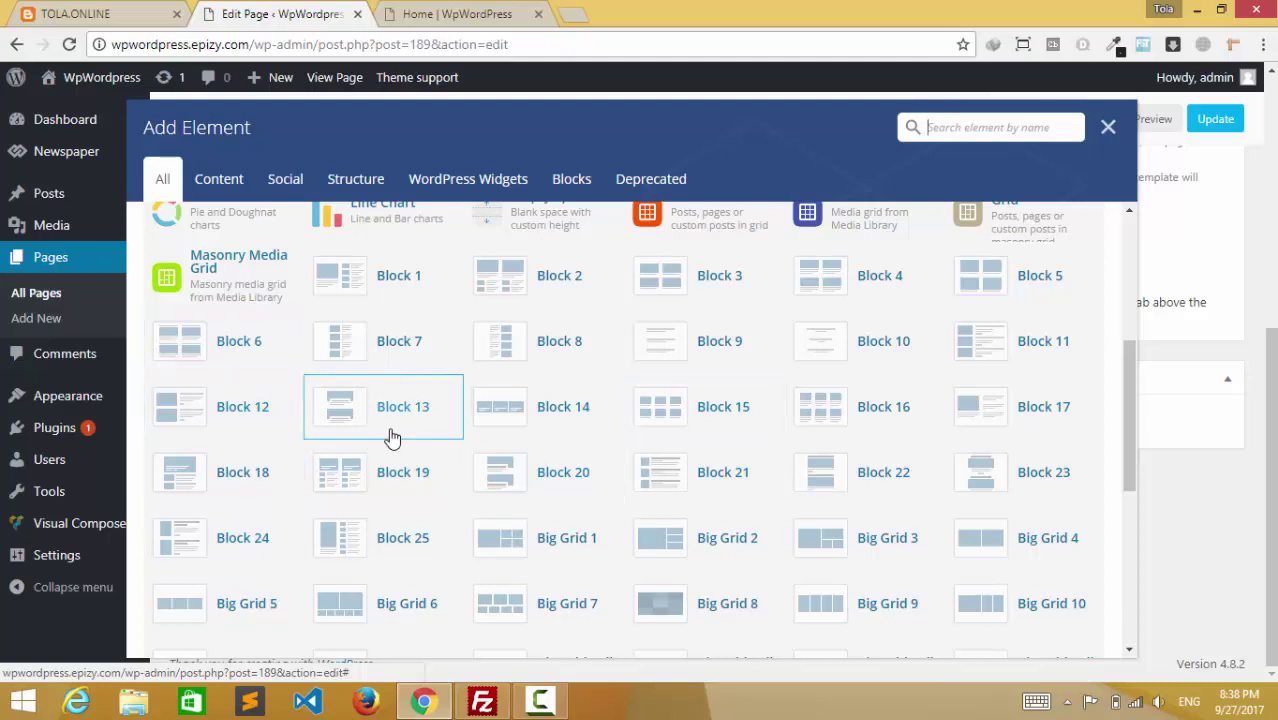
{"action": "left_click", "coordinate": [402, 304]}
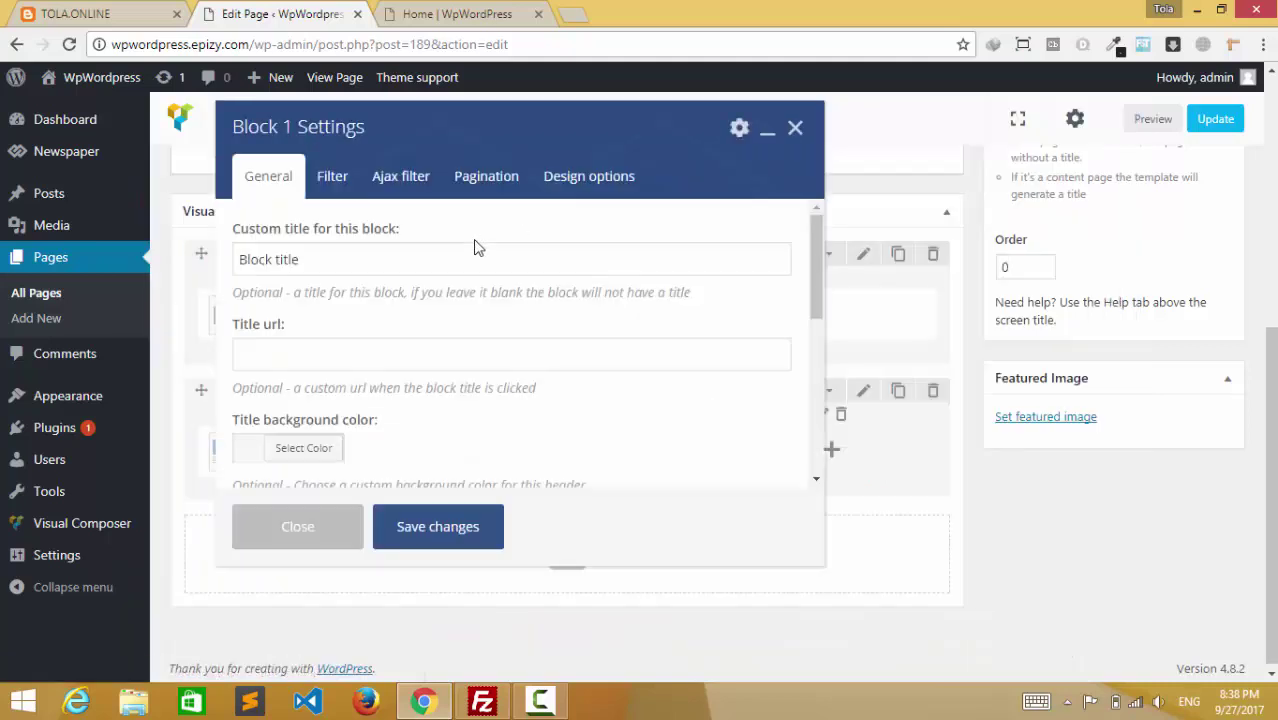
Replace the custom title of Block 1 with Blogger and leave its title URL empty
{"action": "left_click", "coordinate": [368, 268]}
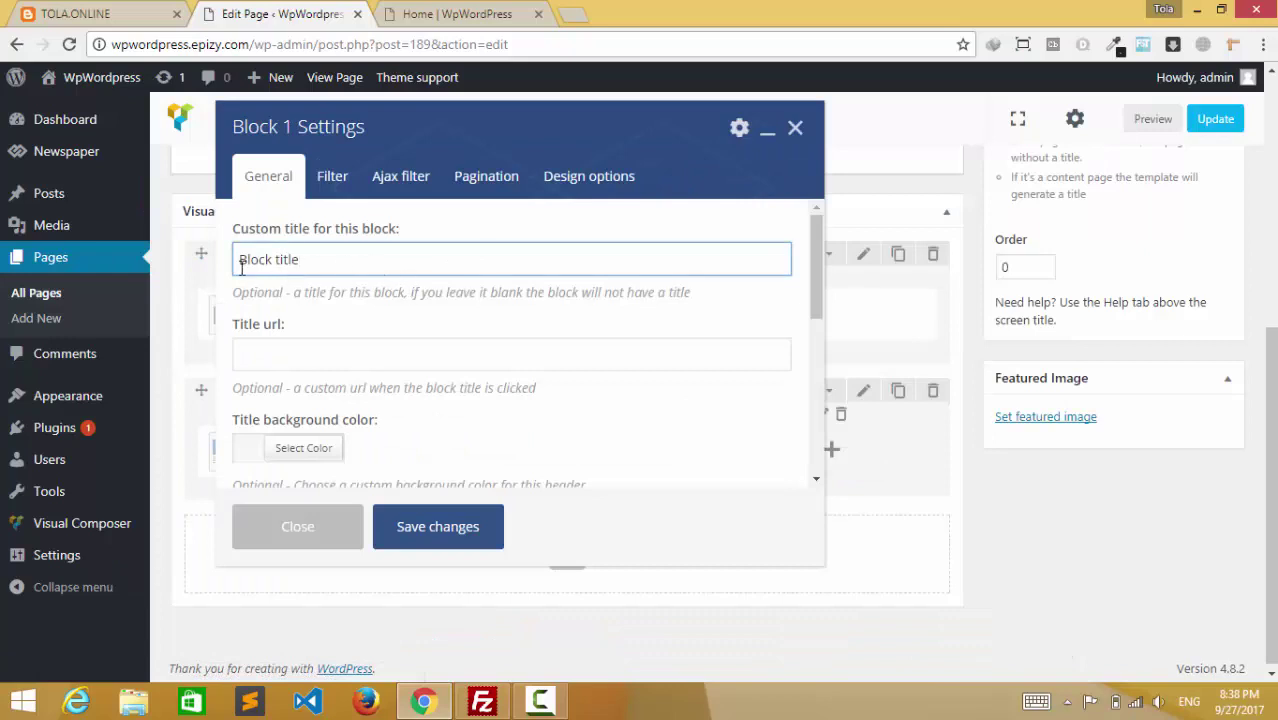
{"action": "left_click_drag", "start_coordinate": [241, 265], "coordinate": [351, 263]}
{"action": "left_click", "coordinate": [371, 263]}
{"action": "double_click", "coordinate": [340, 268]}
{"action": "left_click", "coordinate": [355, 268]}
{"action": "triple_click", "coordinate": [364, 268]}
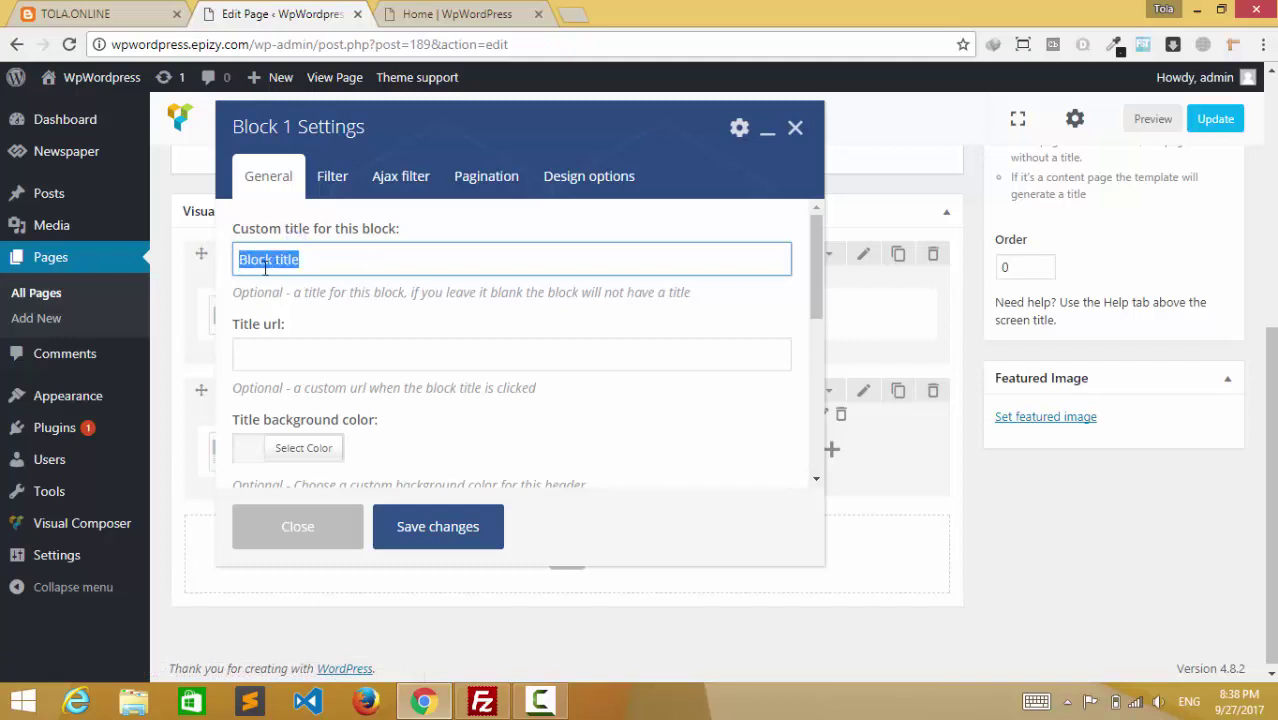
{"action": "left_click", "coordinate": [389, 268]}
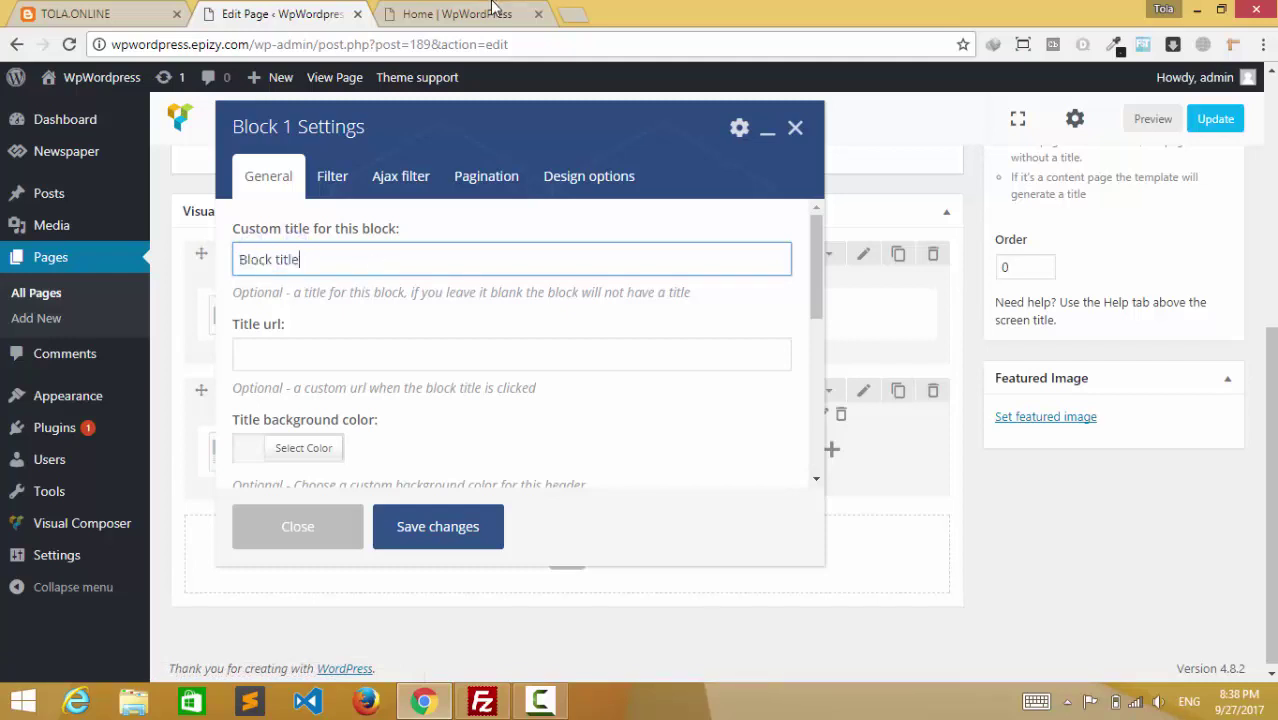
{"action": "left_click_drag", "start_coordinate": [336, 265], "coordinate": [228, 268]}
{"action": "left_click", "coordinate": [365, 263]}
{"action": "left_click_drag", "start_coordinate": [444, 263], "coordinate": [237, 259]}
{"action": "left_click", "coordinate": [339, 253]}
{"action": "key", "text": "BackSpace"}
{"action": "key", "text": "BackSpace"}
{"action": "key", "text": "BackSpace"}
{"action": "key", "text": "BackSpace"}
{"action": "key", "text": "BackSpace"}
{"action": "key", "text": "BackSpace"}
{"action": "key", "text": "BackSpace"}
{"action": "key", "text": "BackSpace"}
{"action": "key", "text": "BackSpace"}
{"action": "key", "text": "BackSpace"}
{"action": "type", "text": "Blogger"}
{"action": "left_click", "coordinate": [322, 355]}
{"action": "scroll", "coordinate": [414, 371], "scroll_direction": "down", "scroll_amount": 1}
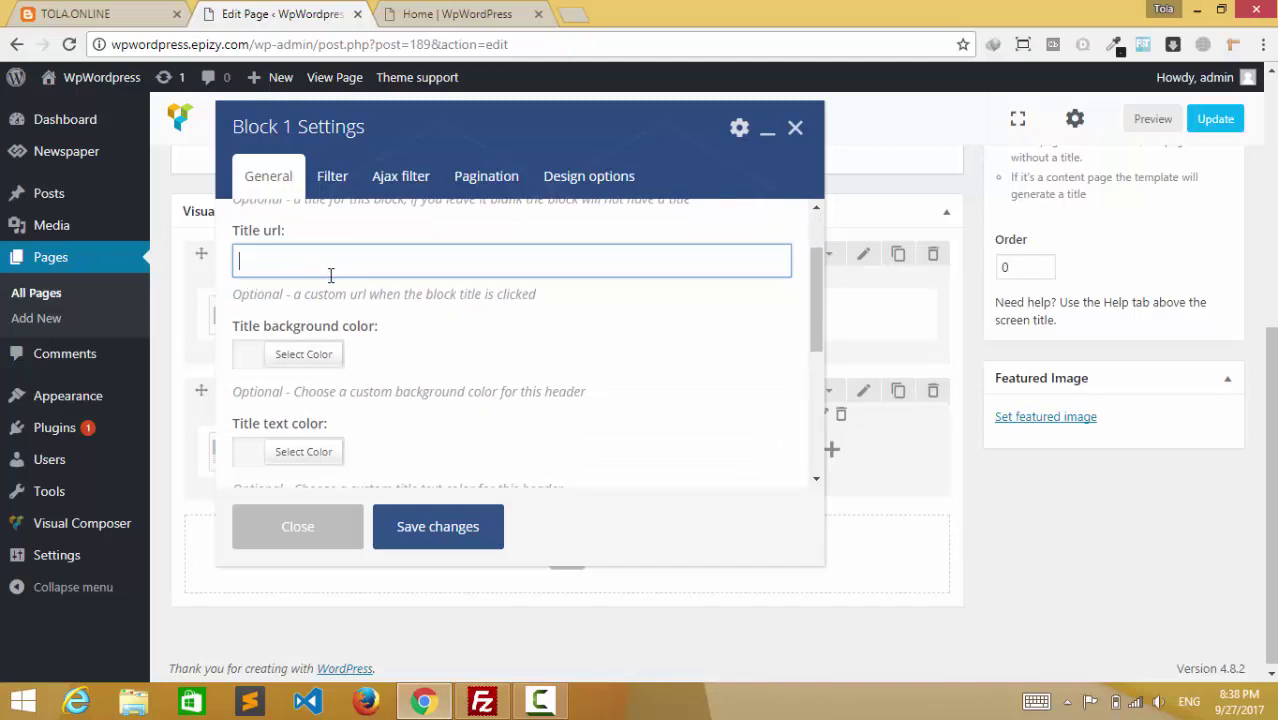
{"action": "scroll", "coordinate": [299, 361], "scroll_direction": "up", "scroll_amount": 1}
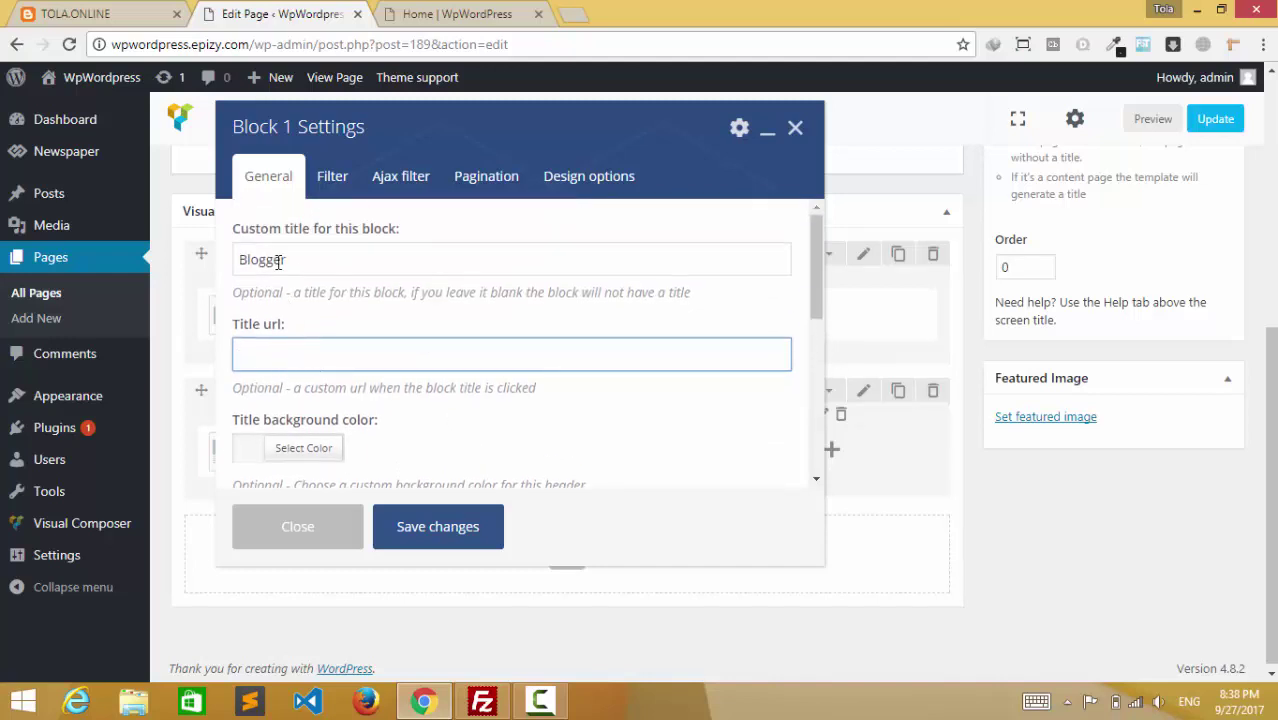
{"action": "left_click", "coordinate": [314, 259]}
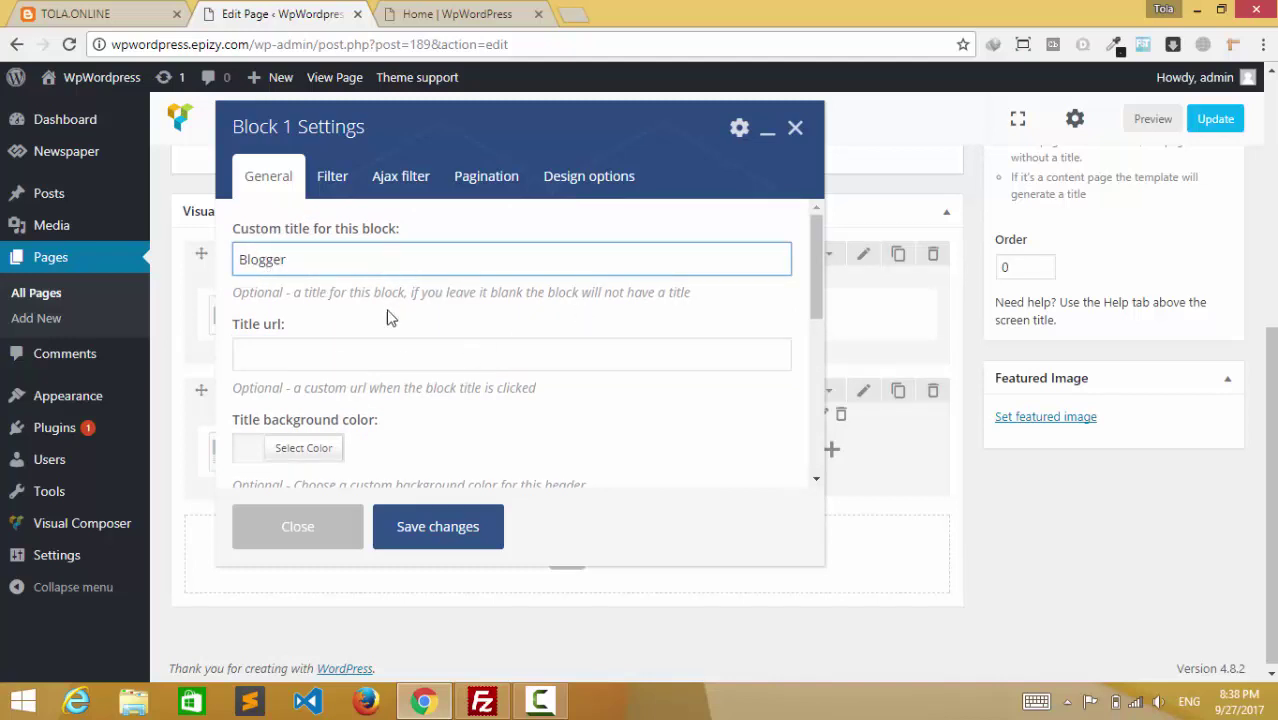
Examine the title URL, title background color and title text color settings of Block 1, leaving the colors unset
{"action": "left_click", "coordinate": [295, 350]}
{"action": "scroll", "coordinate": [554, 378], "scroll_direction": "down", "scroll_amount": 2}
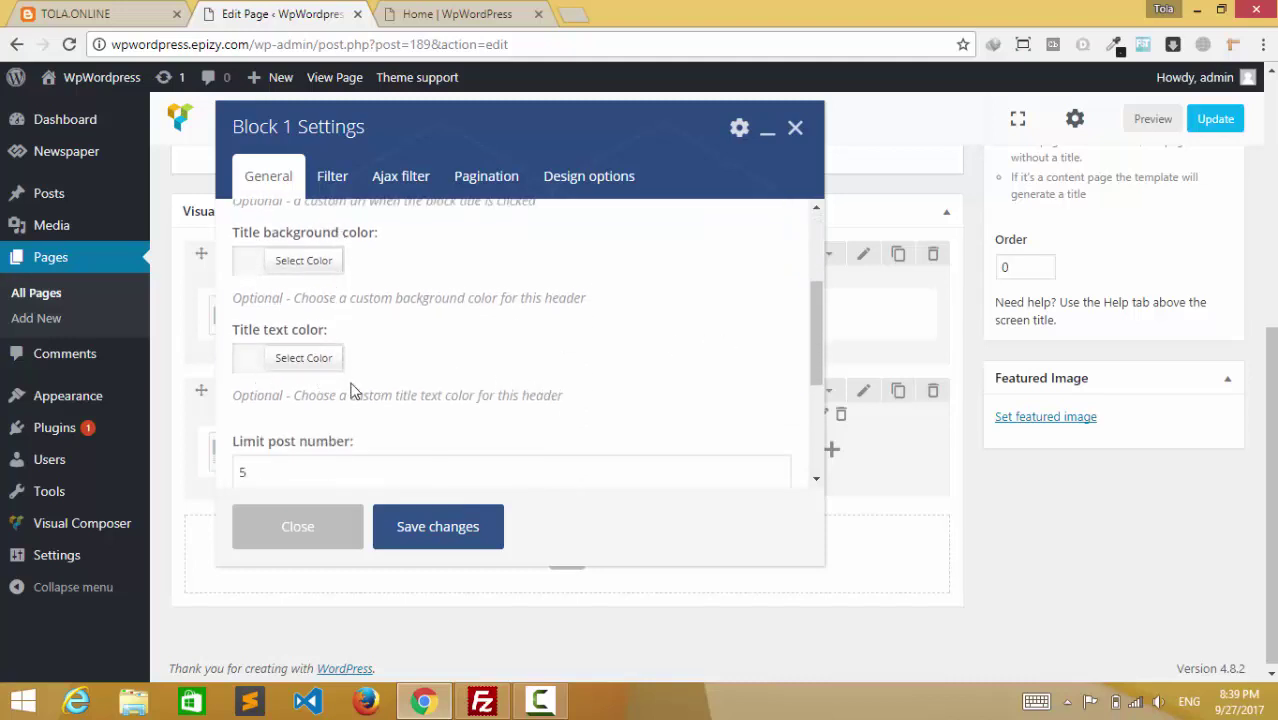
{"action": "left_click", "coordinate": [313, 360]}
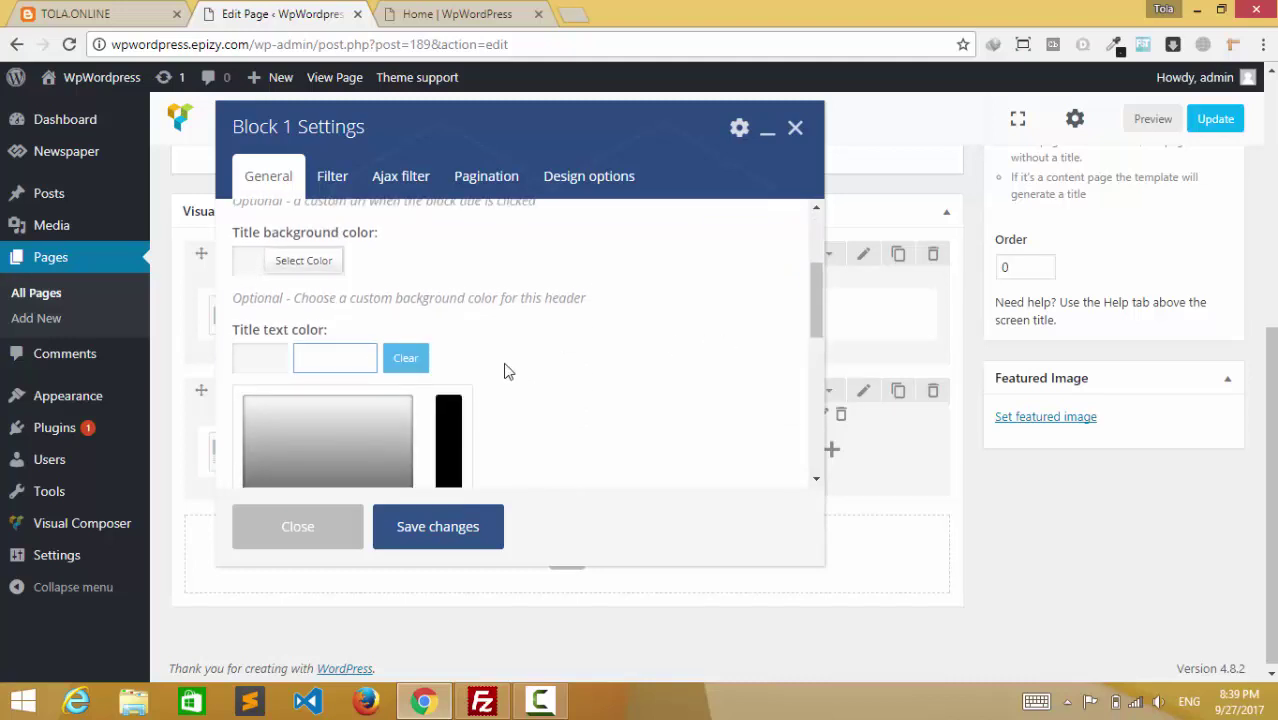
{"action": "left_click", "coordinate": [402, 364]}
{"action": "left_click", "coordinate": [565, 390]}
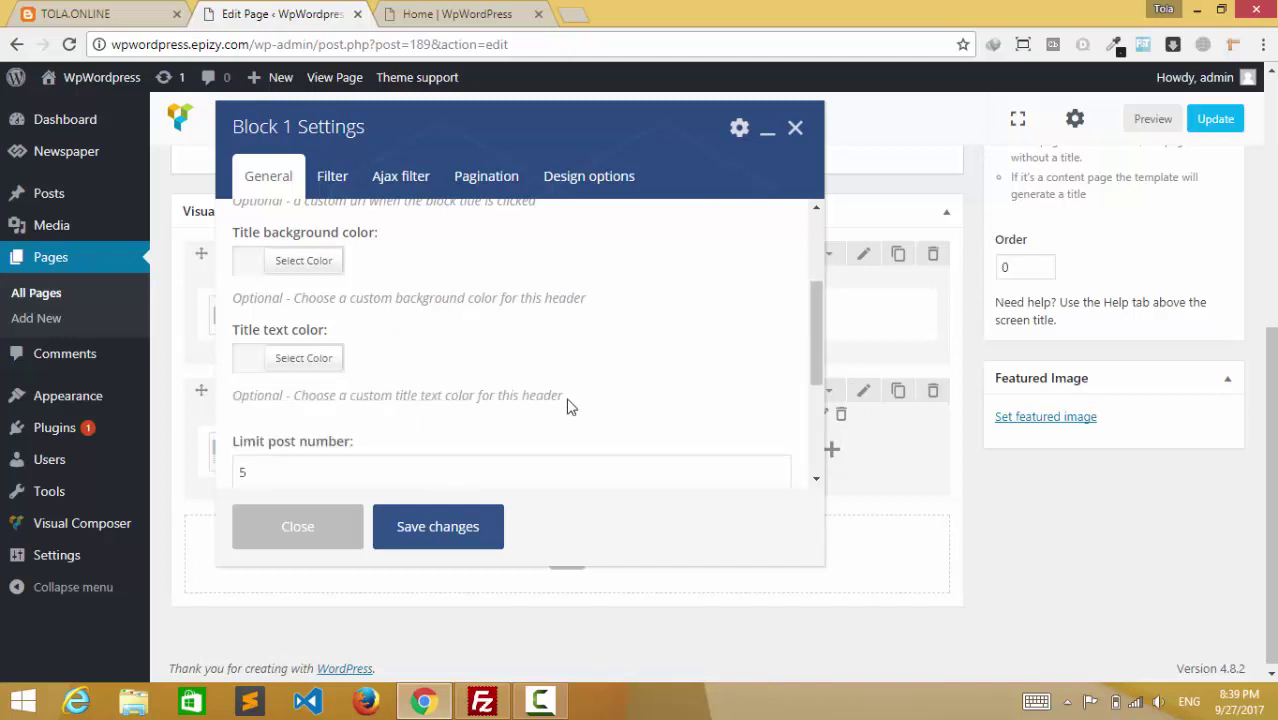
Examine the limit post number, offset posts and extra class settings of Block 1
{"action": "scroll", "coordinate": [500, 370], "scroll_direction": "down", "scroll_amount": 1}
{"action": "left_click", "coordinate": [297, 375]}
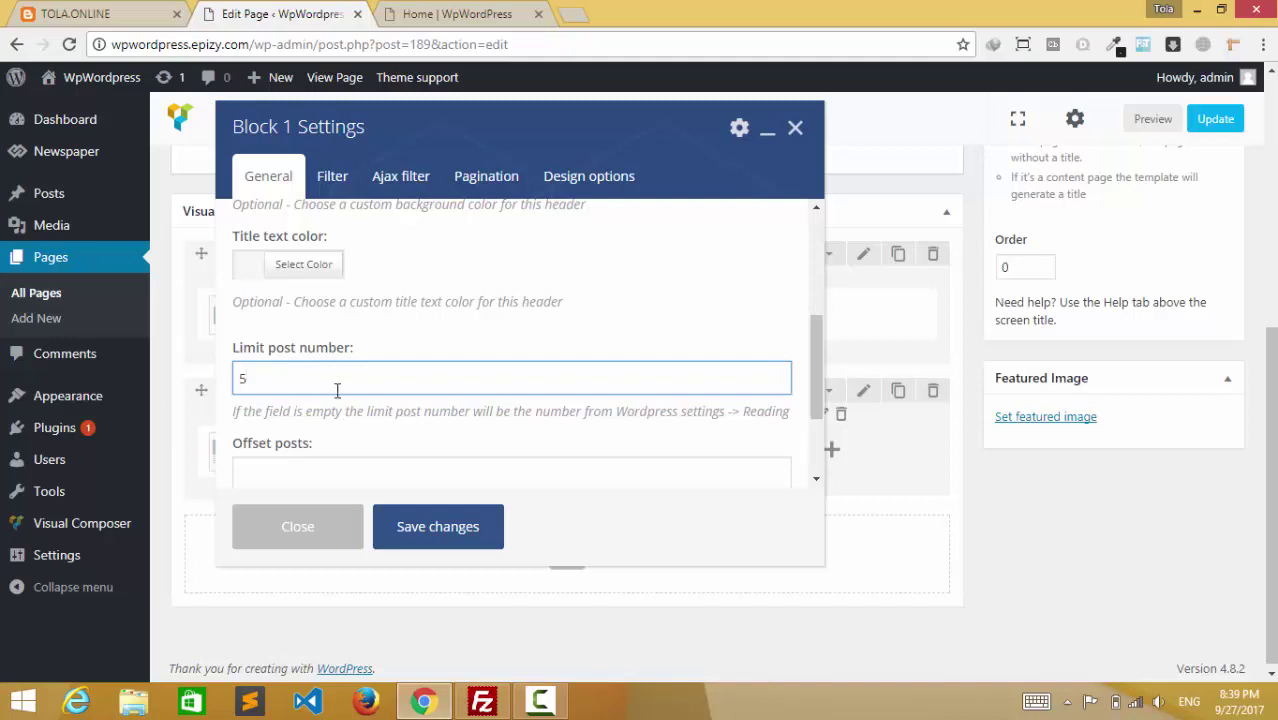
{"action": "left_click_drag", "start_coordinate": [353, 347], "coordinate": [232, 348]}
{"action": "left_click", "coordinate": [413, 355]}
{"action": "left_click", "coordinate": [378, 387]}
{"action": "scroll", "coordinate": [814, 358], "scroll_direction": "down", "scroll_amount": 1}
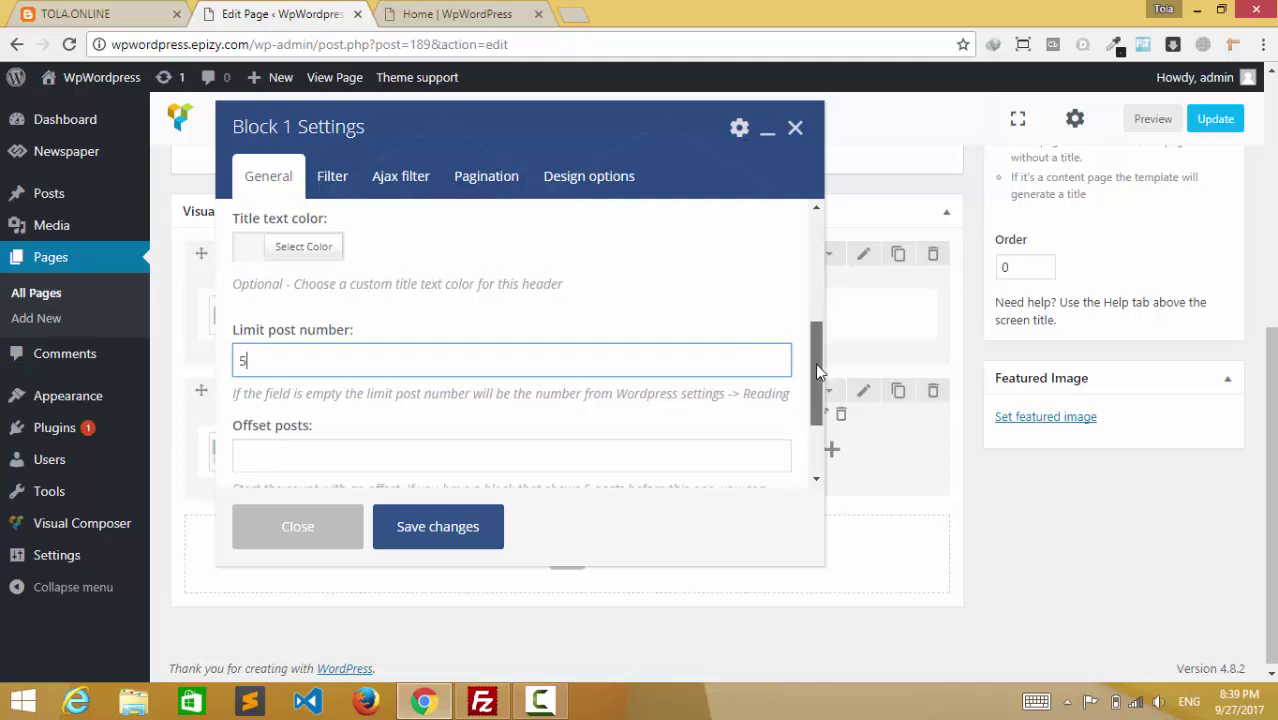
{"action": "scroll", "coordinate": [446, 383], "scroll_direction": "down", "scroll_amount": 3}
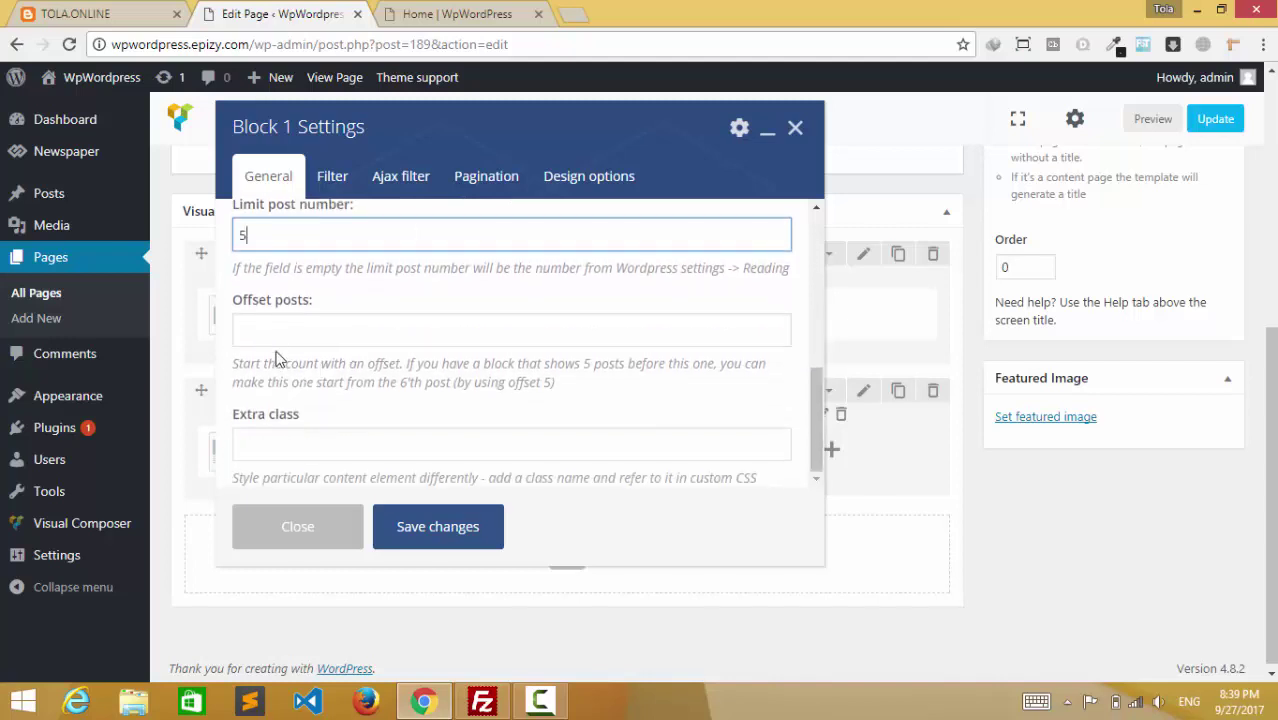
{"action": "key", "text": "Tab"}
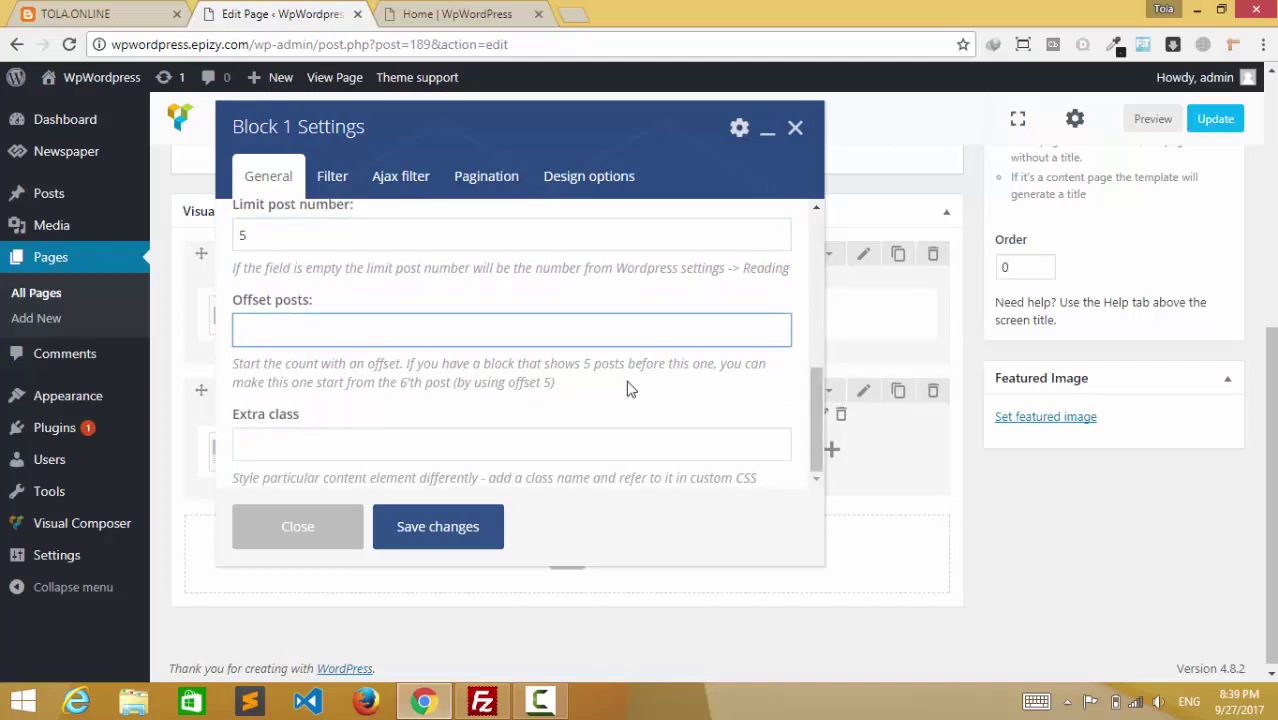
{"action": "scroll", "coordinate": [465, 385], "scroll_direction": "down", "scroll_amount": 1}
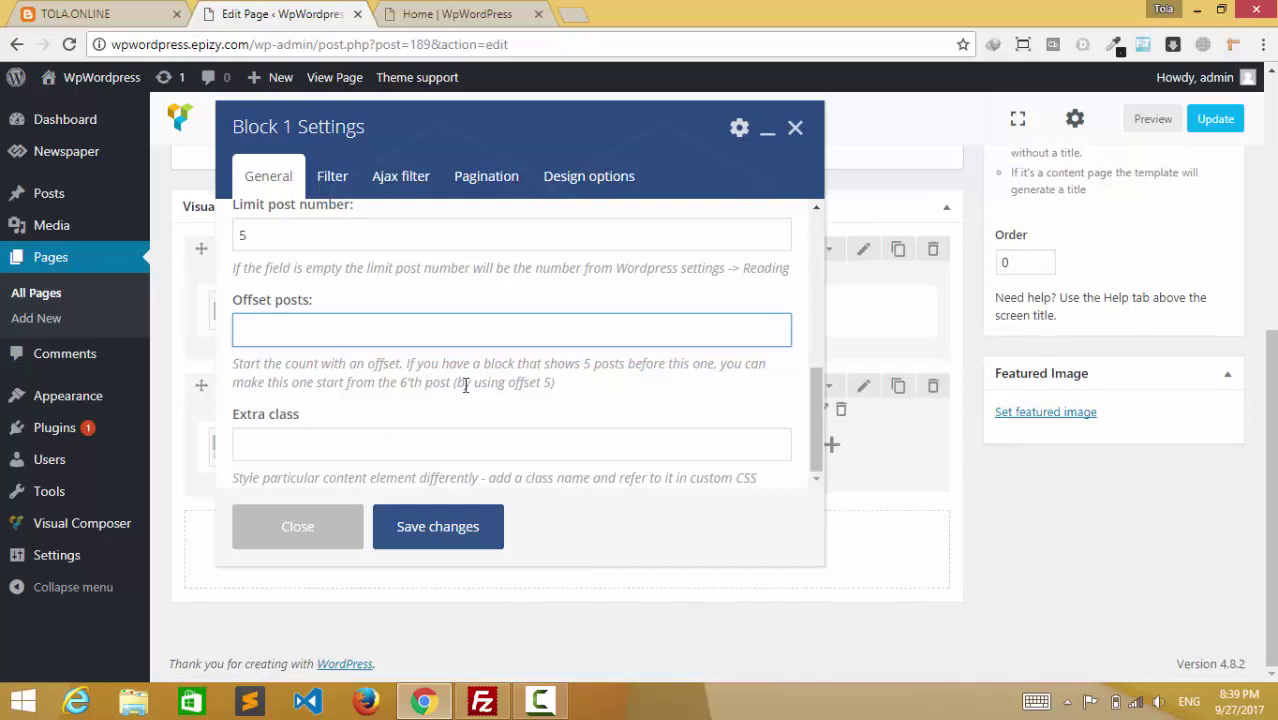
{"action": "scroll", "coordinate": [545, 392], "scroll_direction": "up", "scroll_amount": 5}
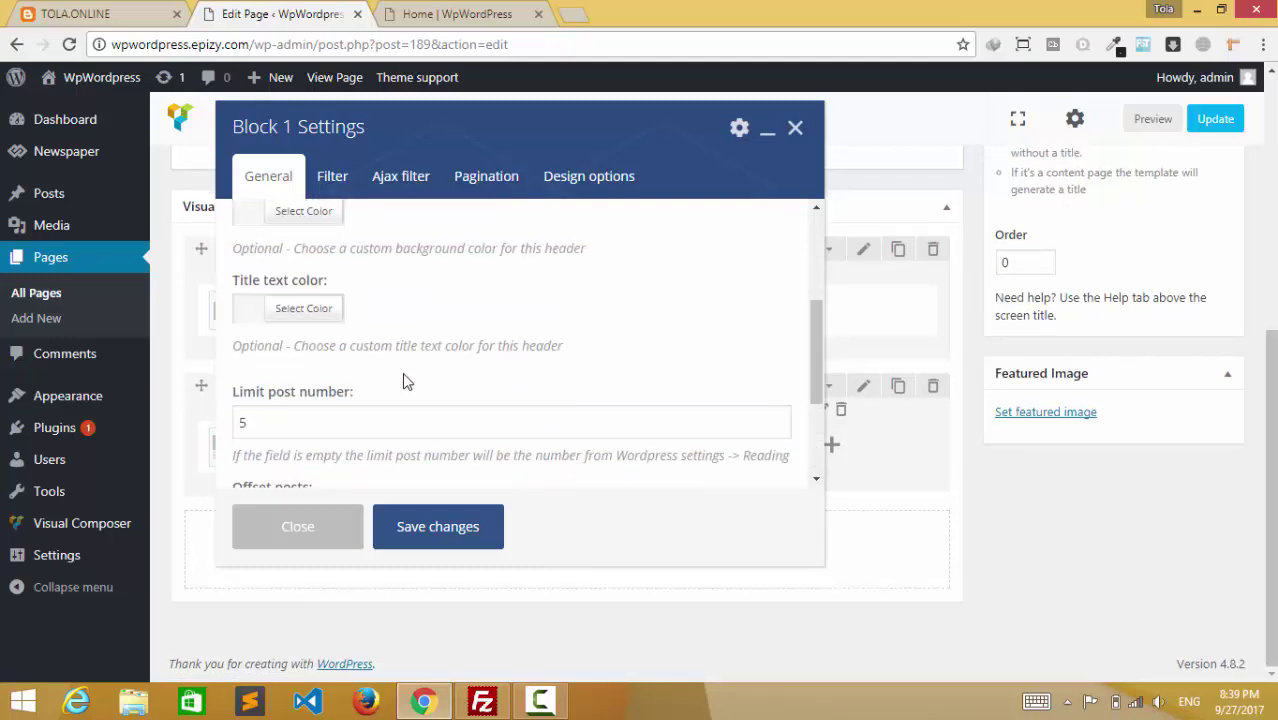
{"action": "left_click", "coordinate": [289, 424]}
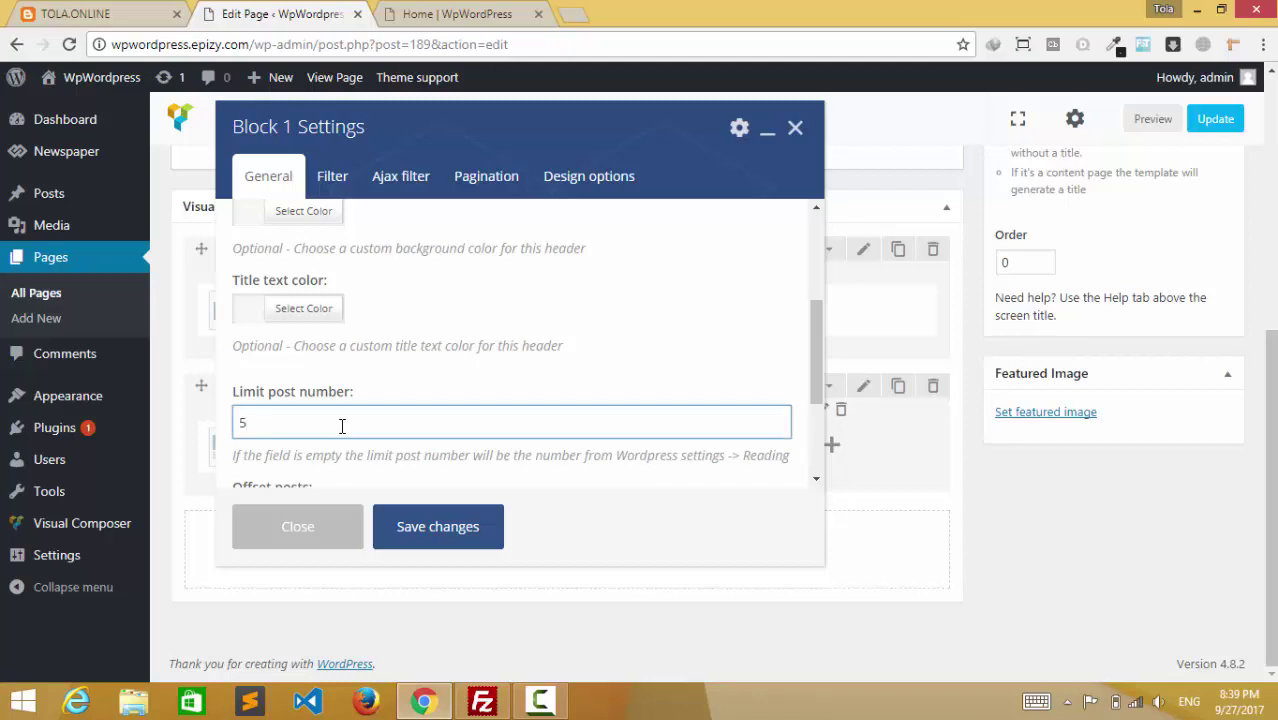
{"action": "scroll", "coordinate": [405, 420], "scroll_direction": "down", "scroll_amount": 5}
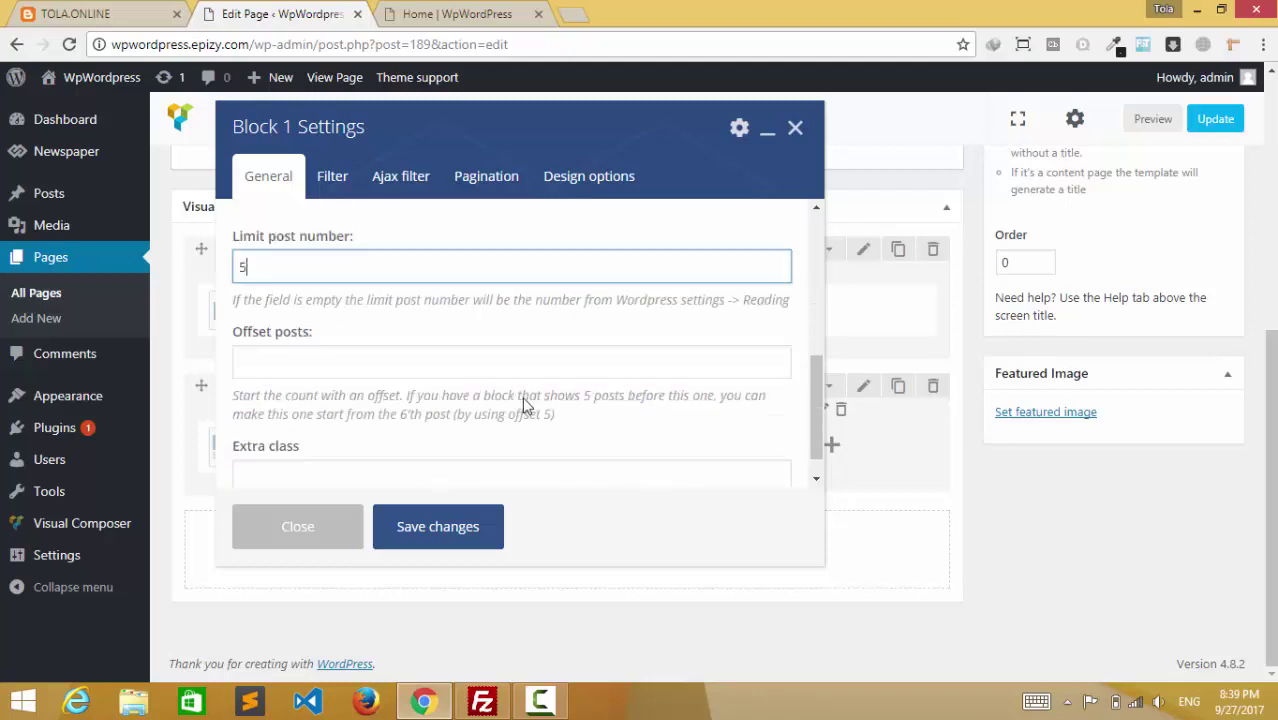
{"action": "key", "text": "Tab"}
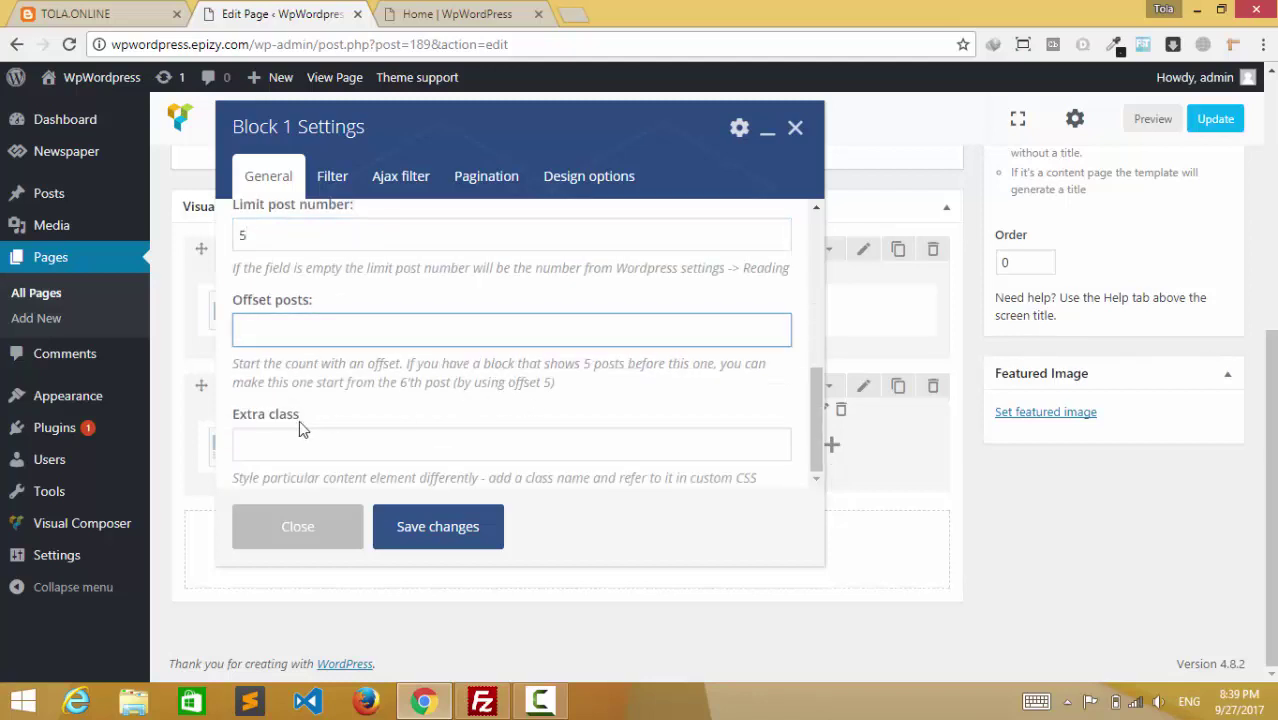
{"action": "key", "text": "Tab"}
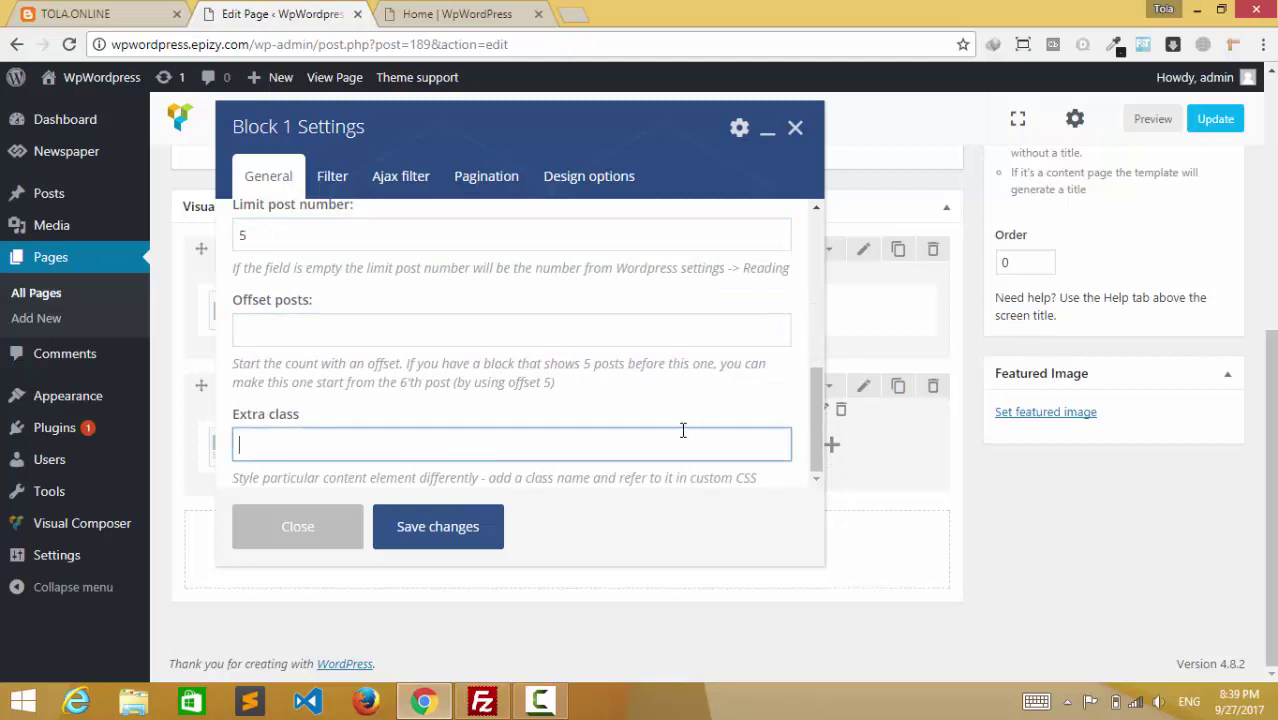
Examine the post, category, tag, author and sort order filters of Block 1 and its ajax dropdown filter types
{"action": "left_click", "coordinate": [334, 186]}
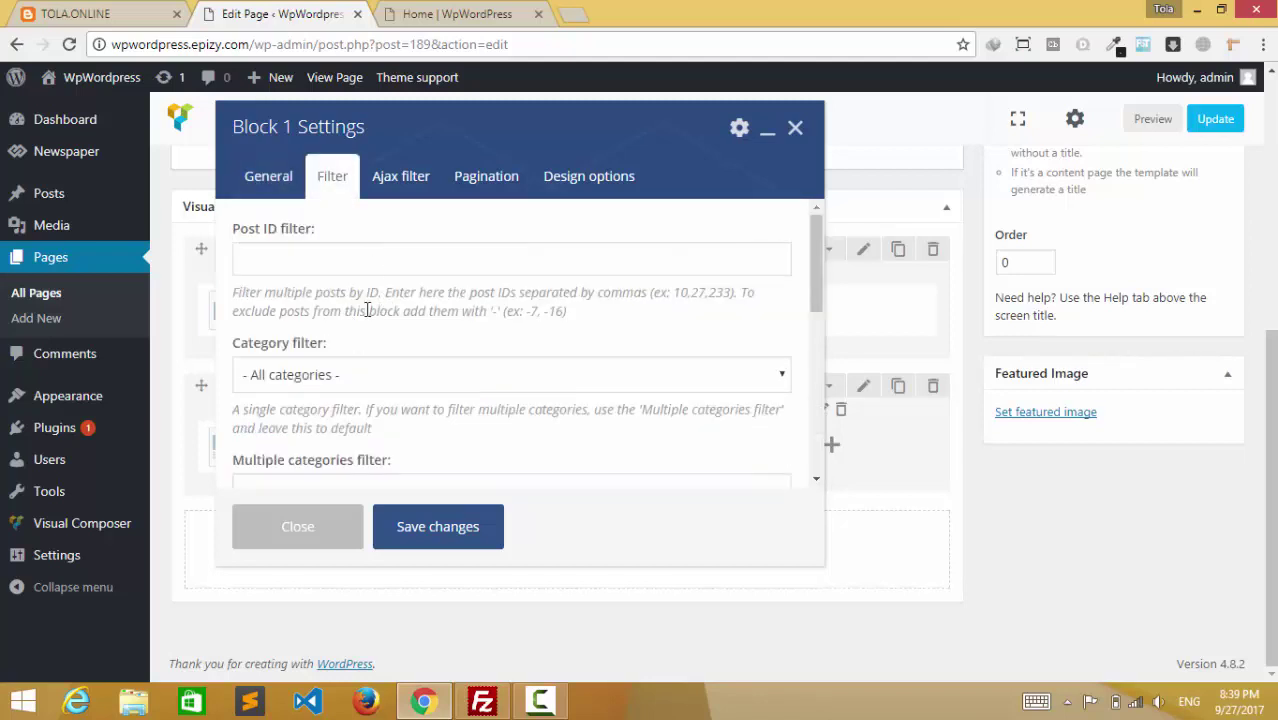
{"action": "left_click", "coordinate": [328, 378]}
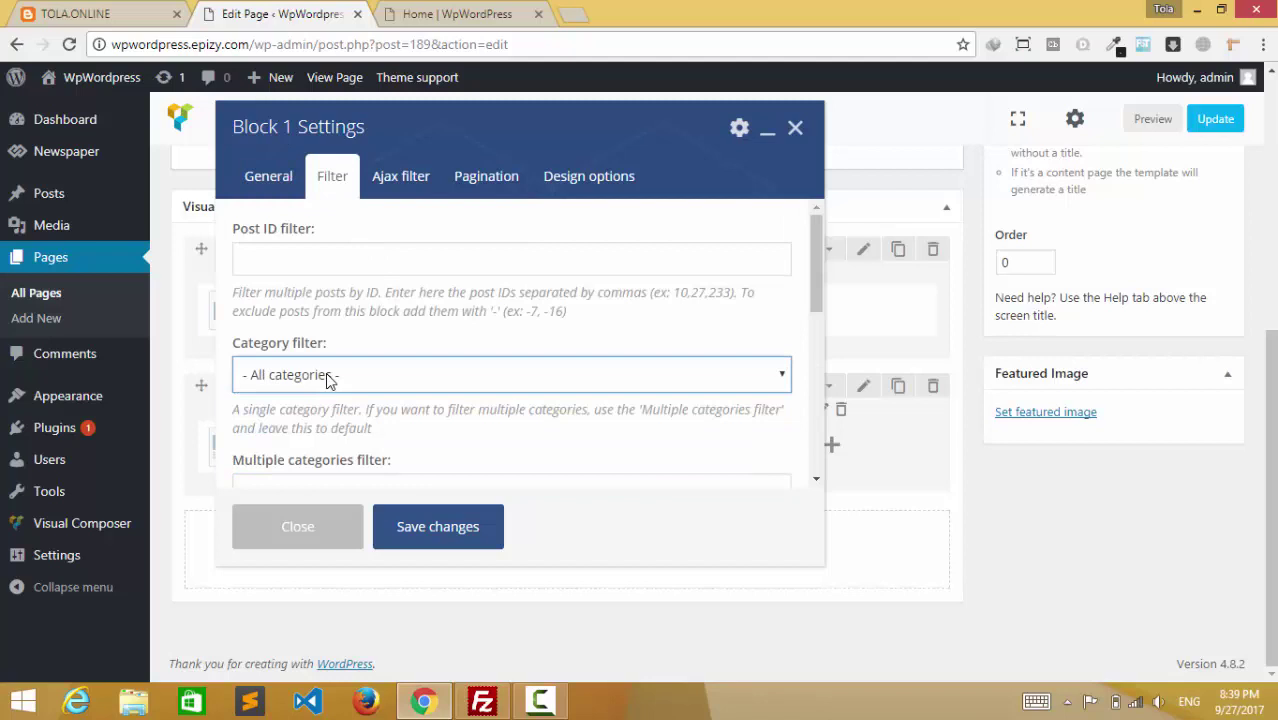
{"action": "scroll", "coordinate": [505, 379], "scroll_direction": "down", "scroll_amount": 5}
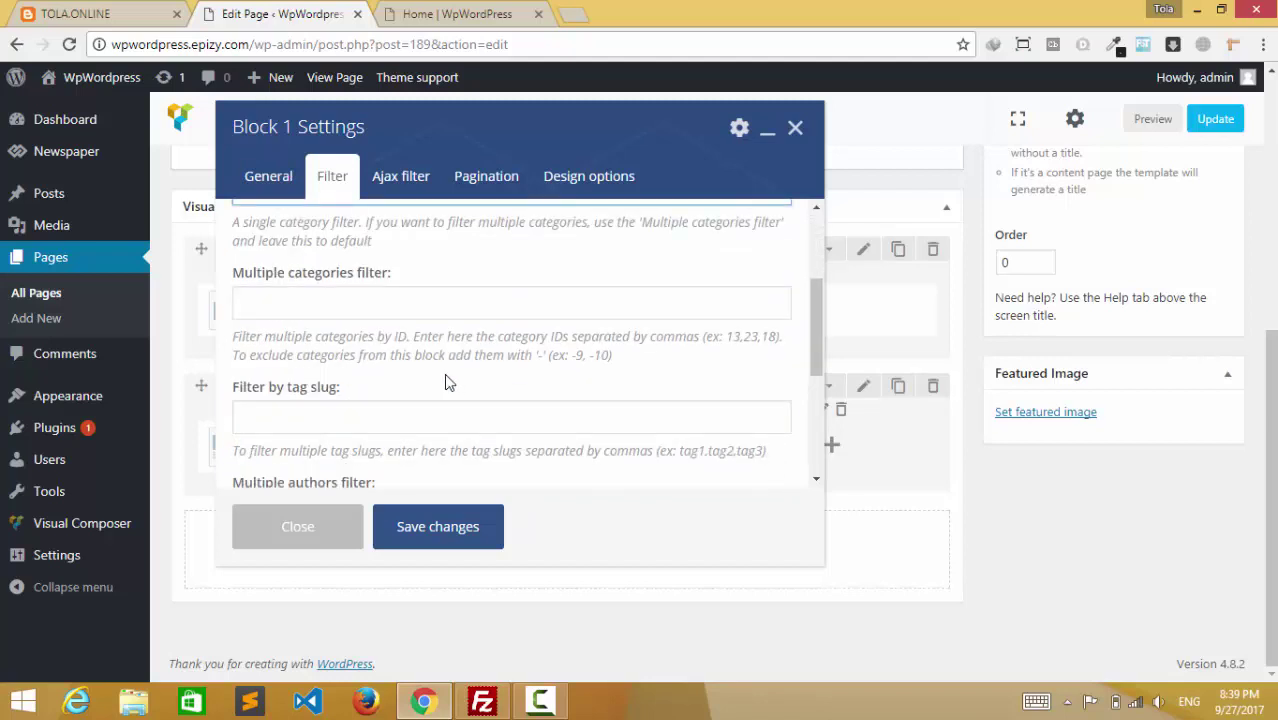
{"action": "scroll", "coordinate": [495, 365], "scroll_direction": "down", "scroll_amount": 1}
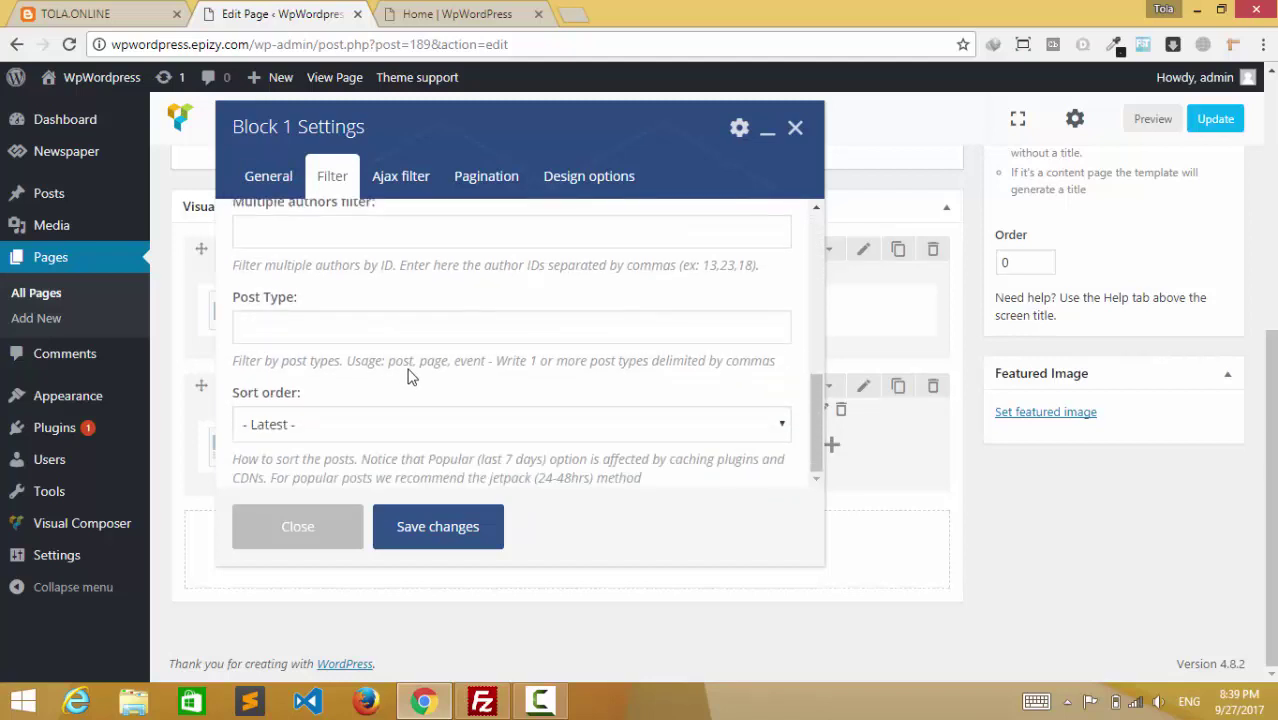
{"action": "scroll", "coordinate": [466, 310], "scroll_direction": "up", "scroll_amount": 3}
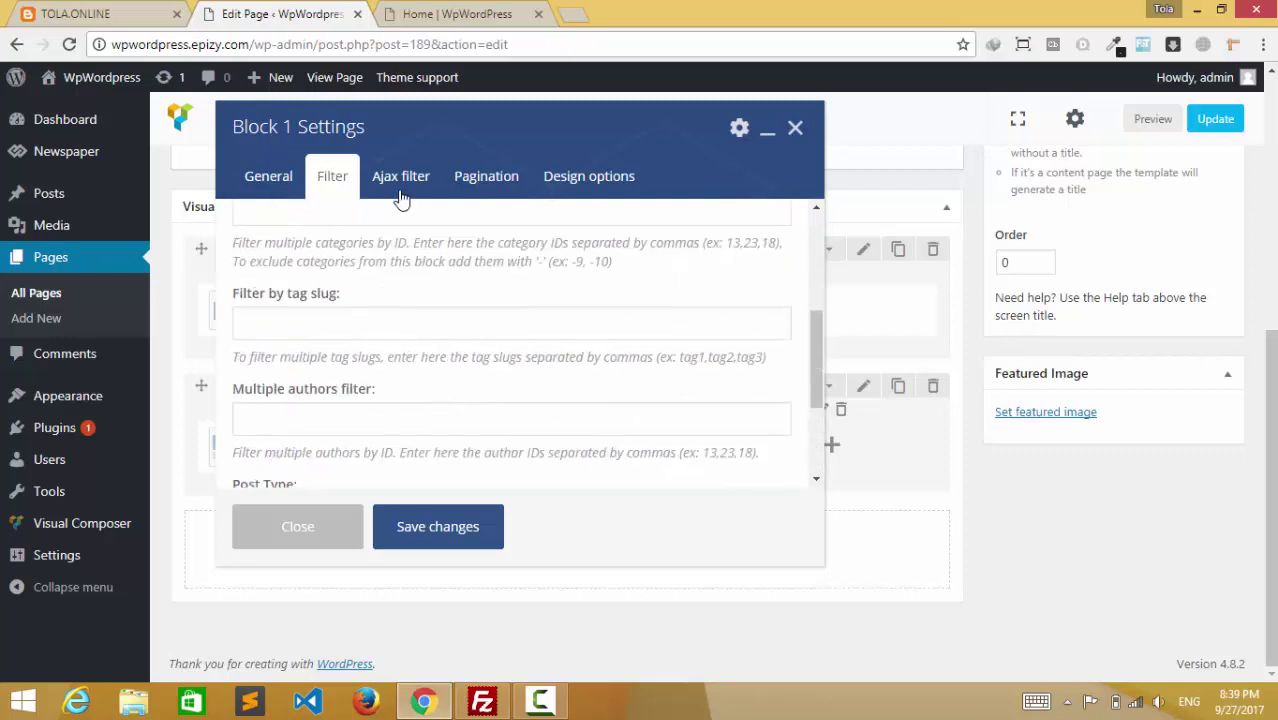
{"action": "left_click", "coordinate": [400, 178]}
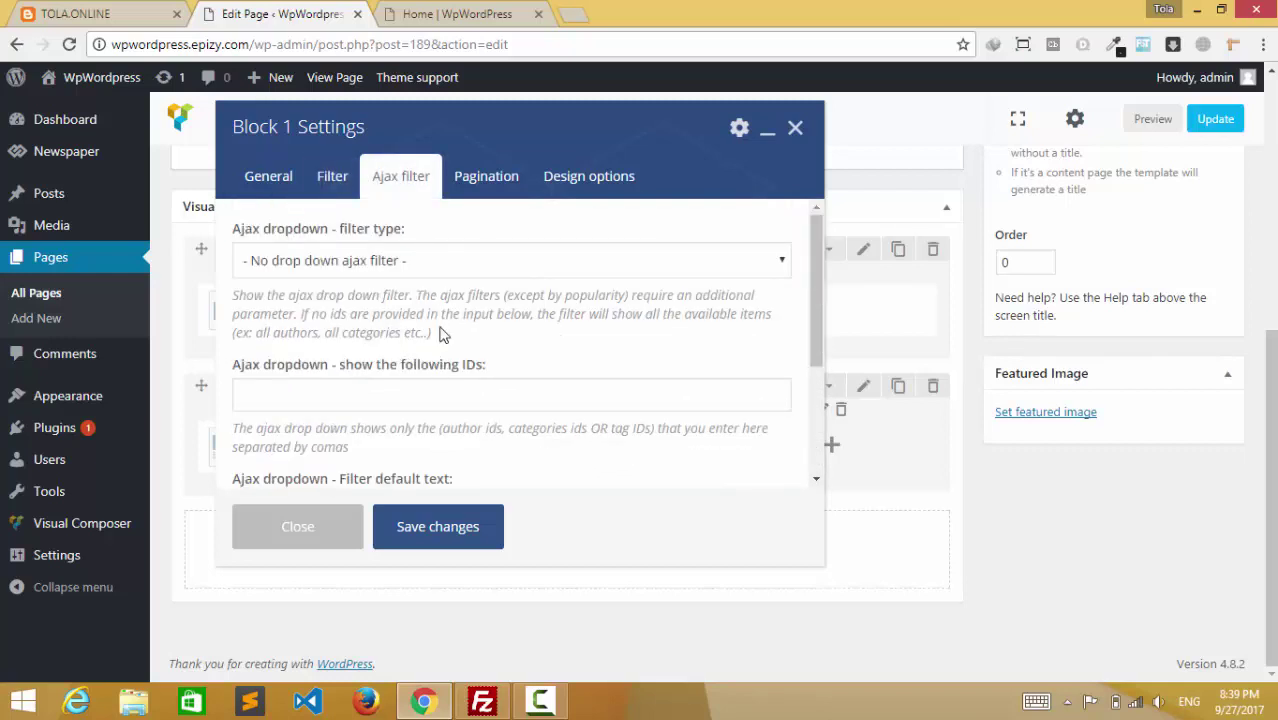
{"action": "left_click", "coordinate": [350, 260]}
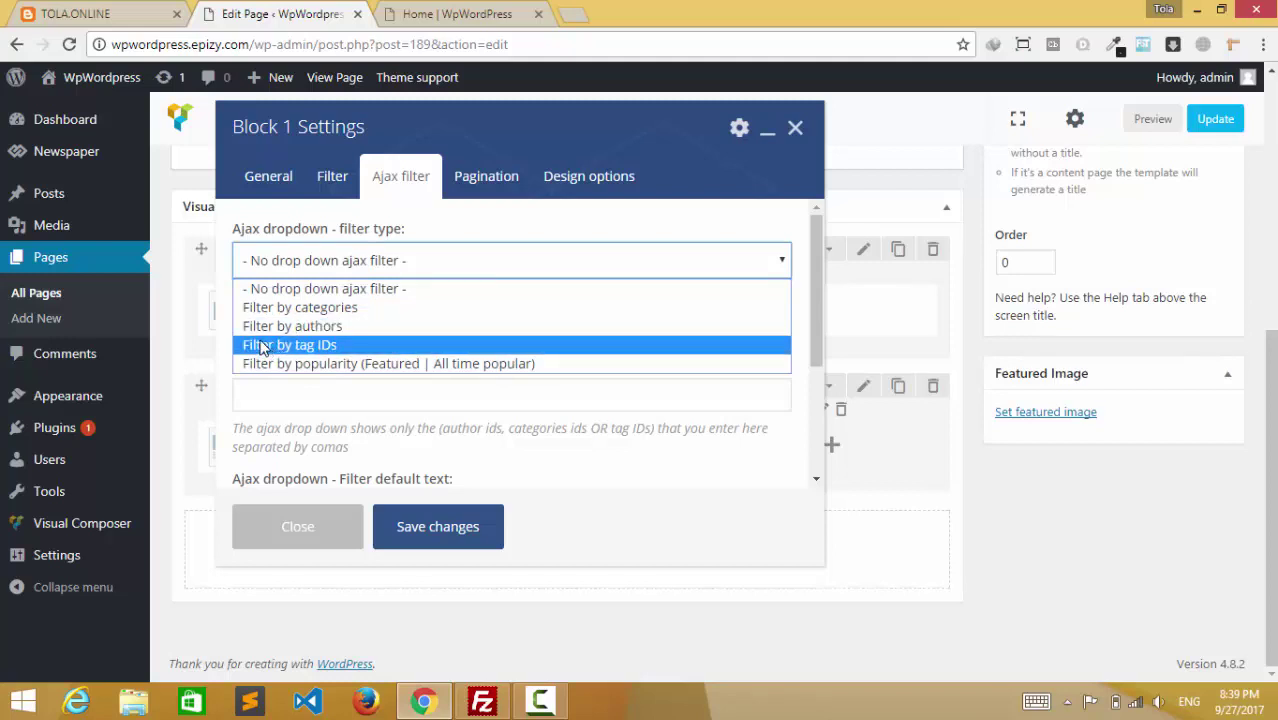
{"action": "left_click", "coordinate": [399, 290]}
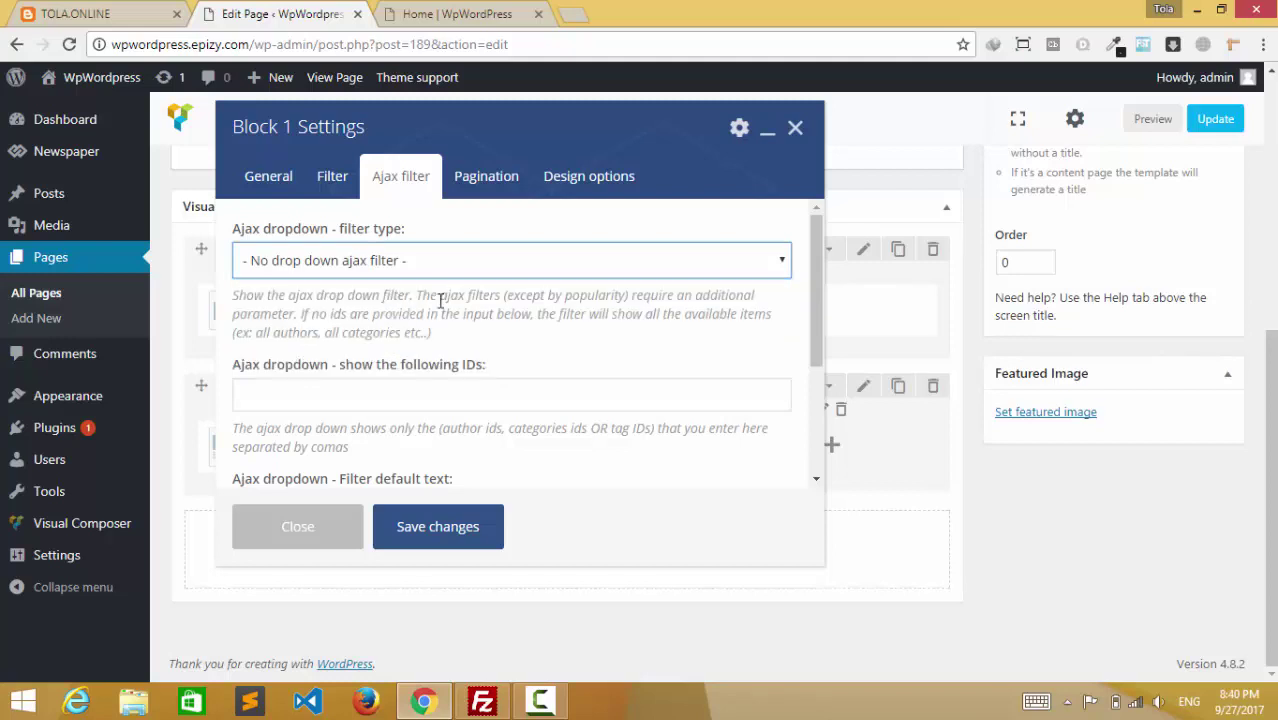
Set the pagination of Block 1 to Next Prev ajax, leave the infinite load page count empty, and save the block settings
{"action": "left_click", "coordinate": [497, 174]}
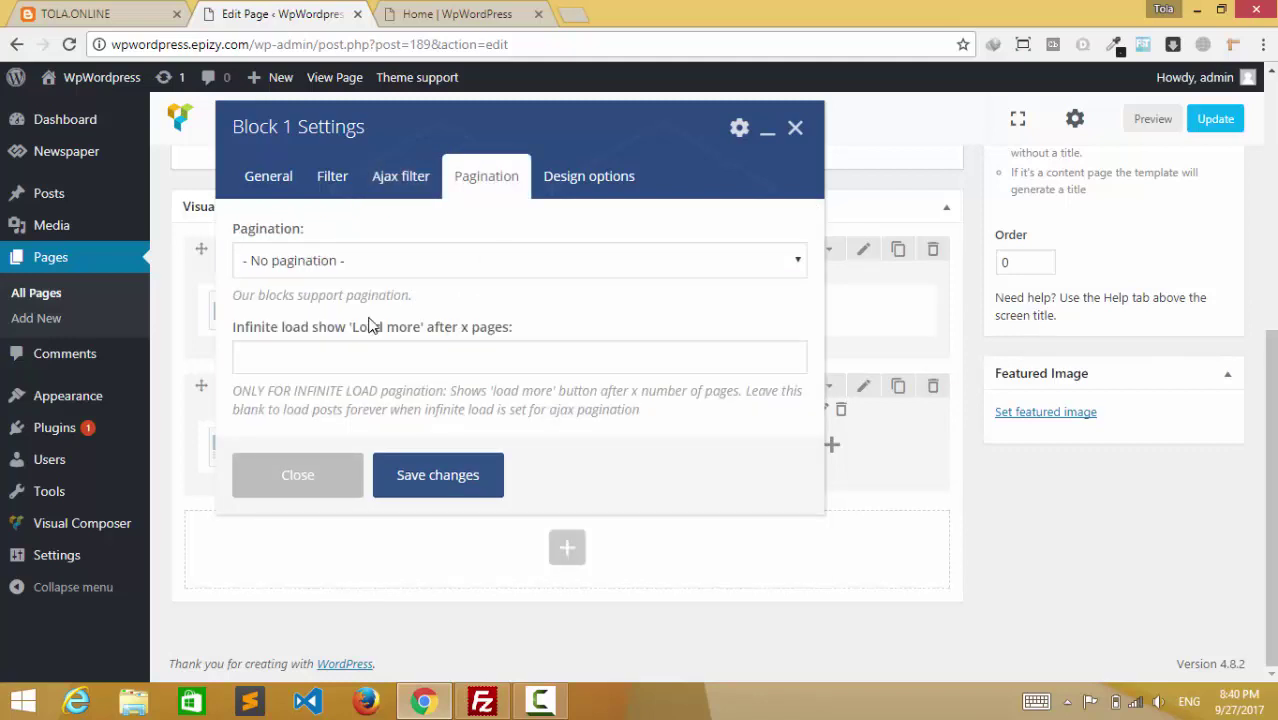
{"action": "left_click", "coordinate": [335, 262]}
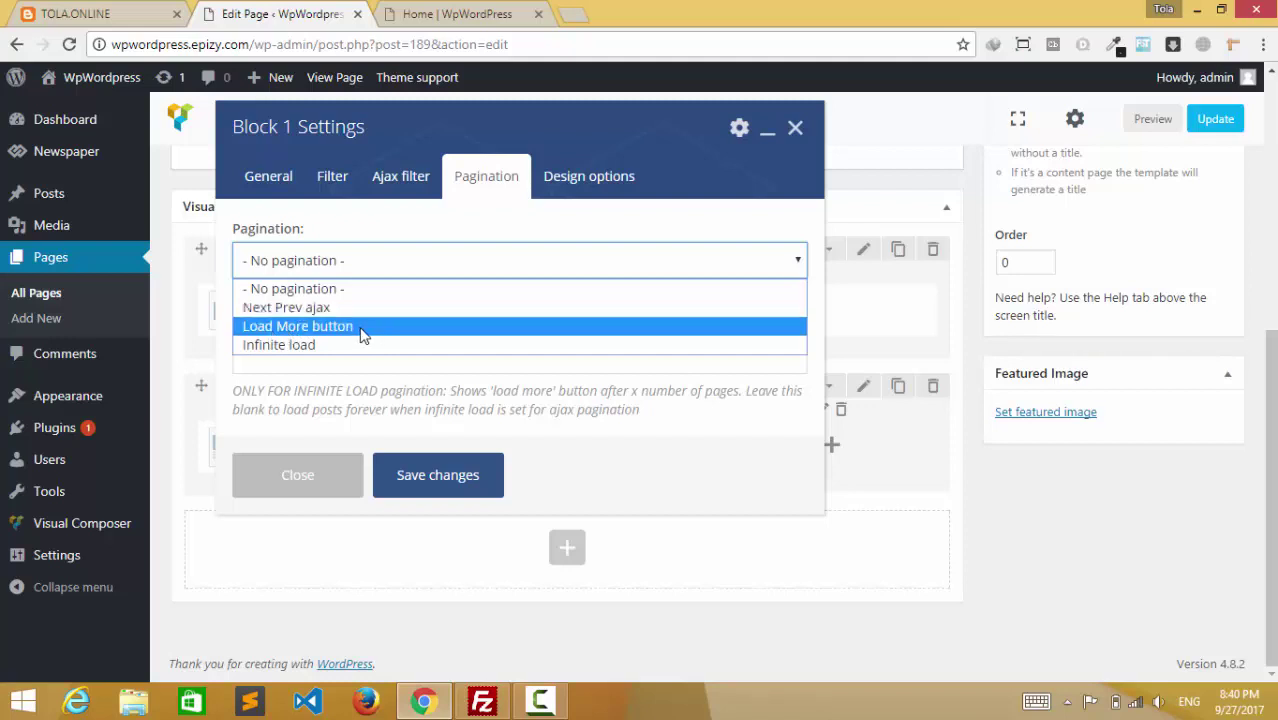
{"action": "left_click", "coordinate": [284, 308]}
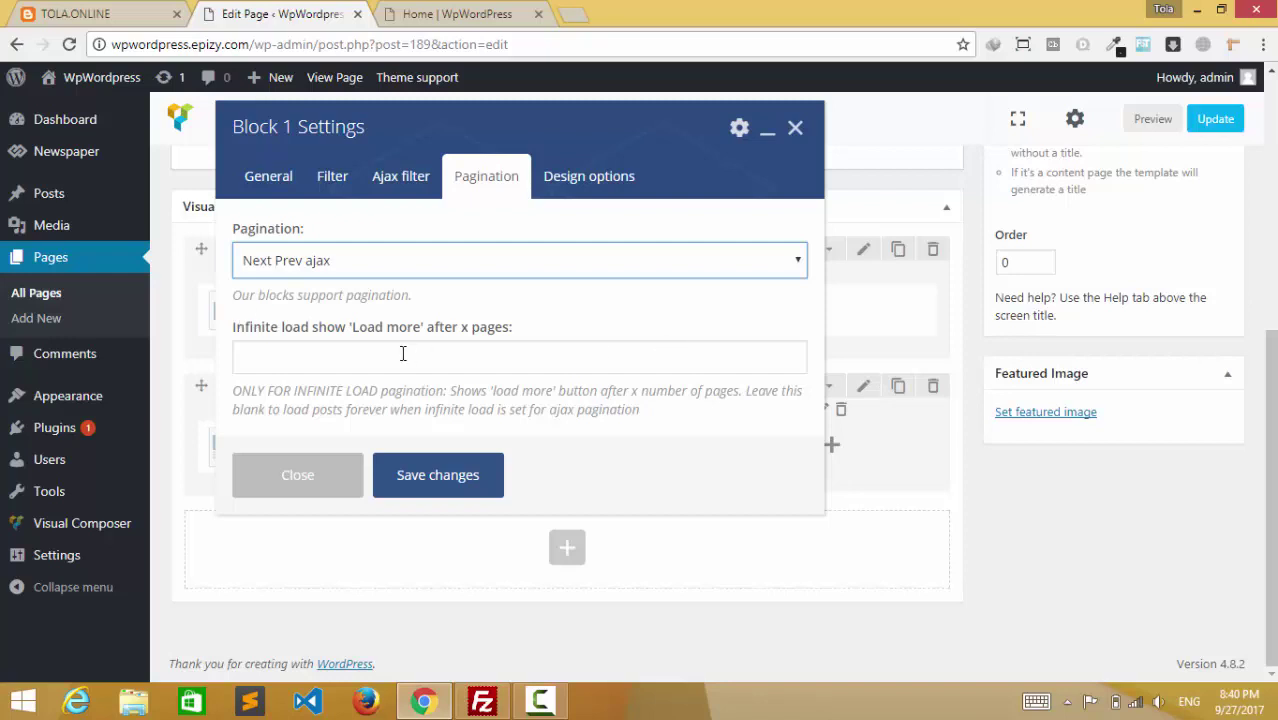
{"action": "left_click", "coordinate": [482, 357]}
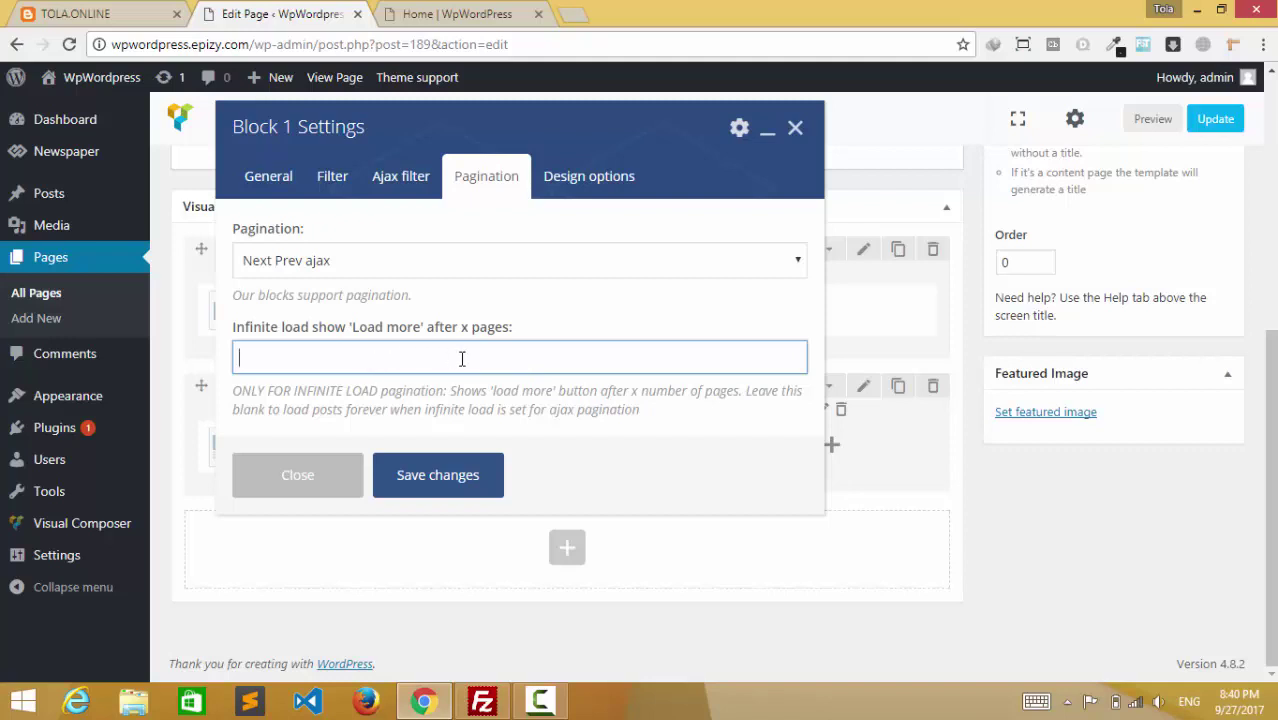
{"action": "left_click", "coordinate": [416, 468]}
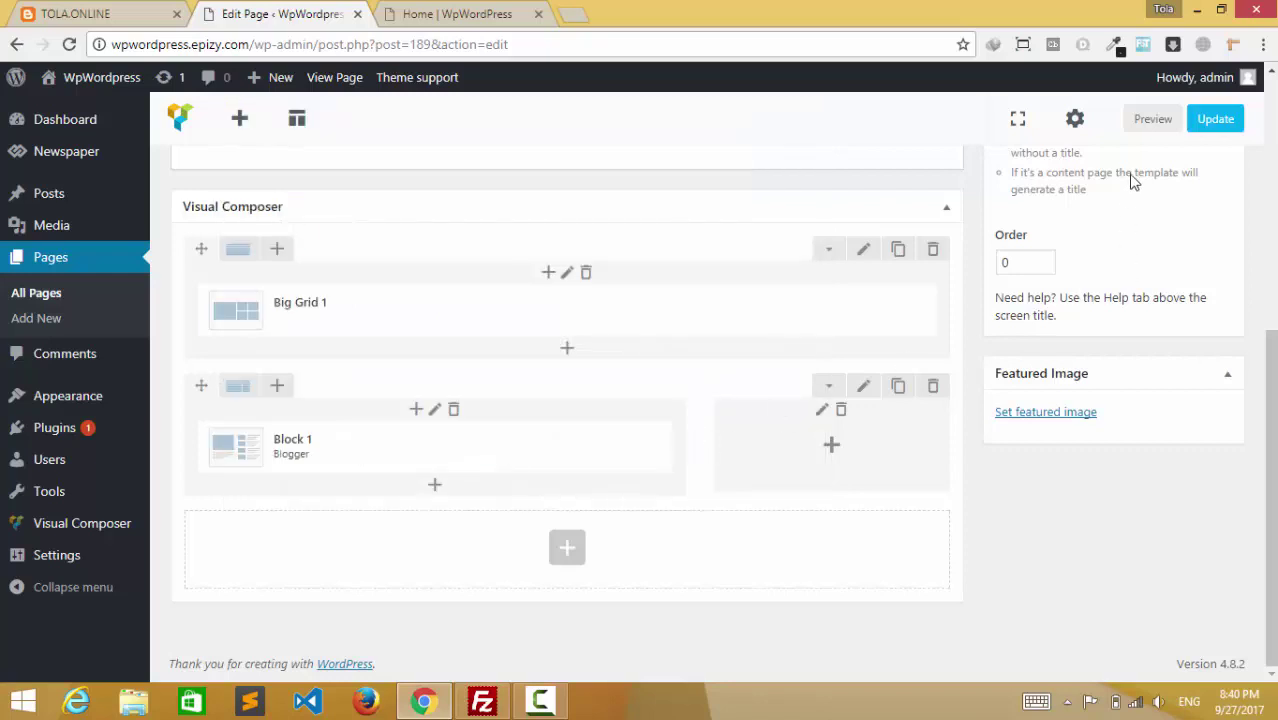
Update the Home page and reload its published version to examine the Blogger block below the big grid
{"action": "left_click", "coordinate": [1200, 126]}
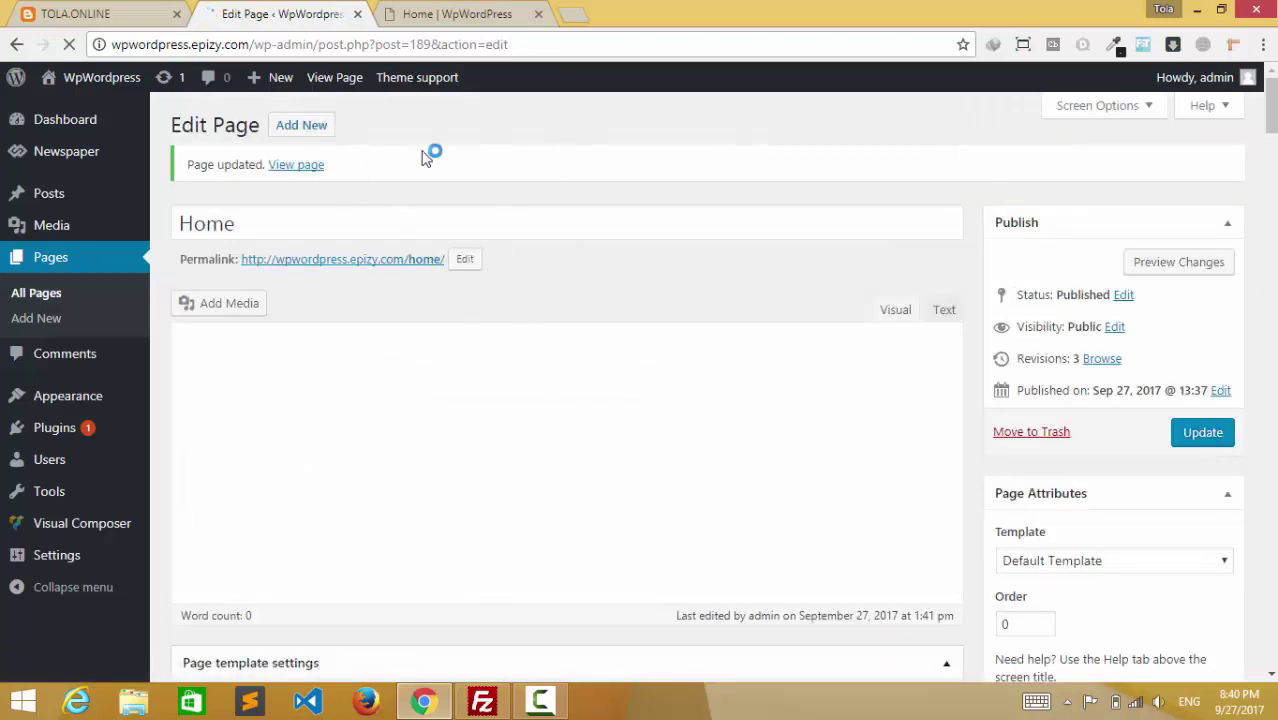
{"action": "left_click", "coordinate": [455, 14]}
{"action": "key", "text": "F5"}
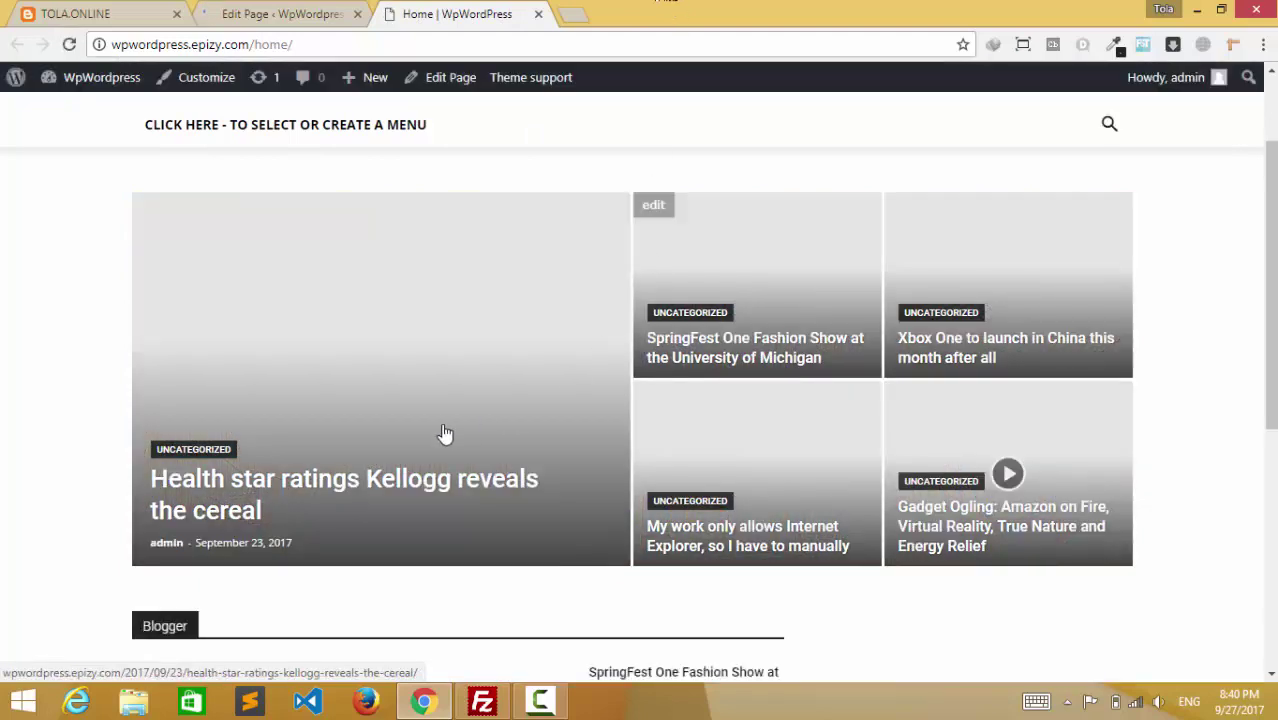
{"action": "scroll", "coordinate": [445, 433], "scroll_direction": "down", "scroll_amount": 3}
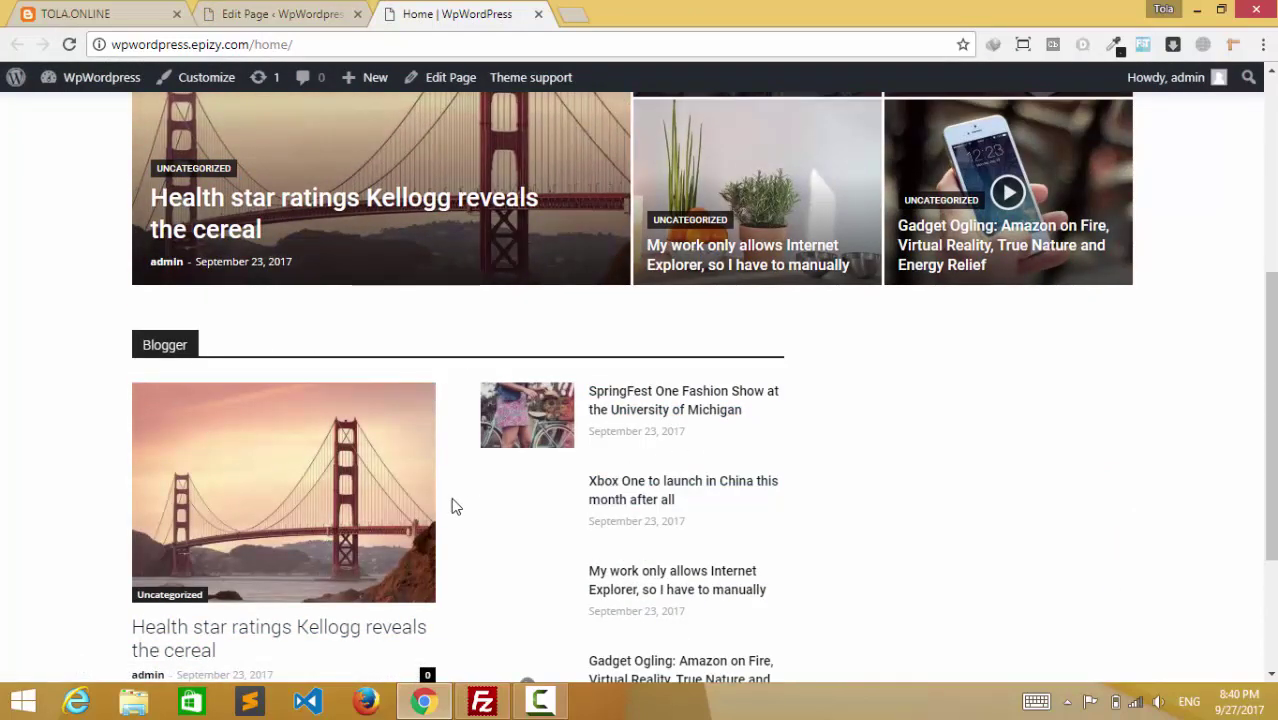
{"action": "scroll", "coordinate": [452, 506], "scroll_direction": "down", "scroll_amount": 2}
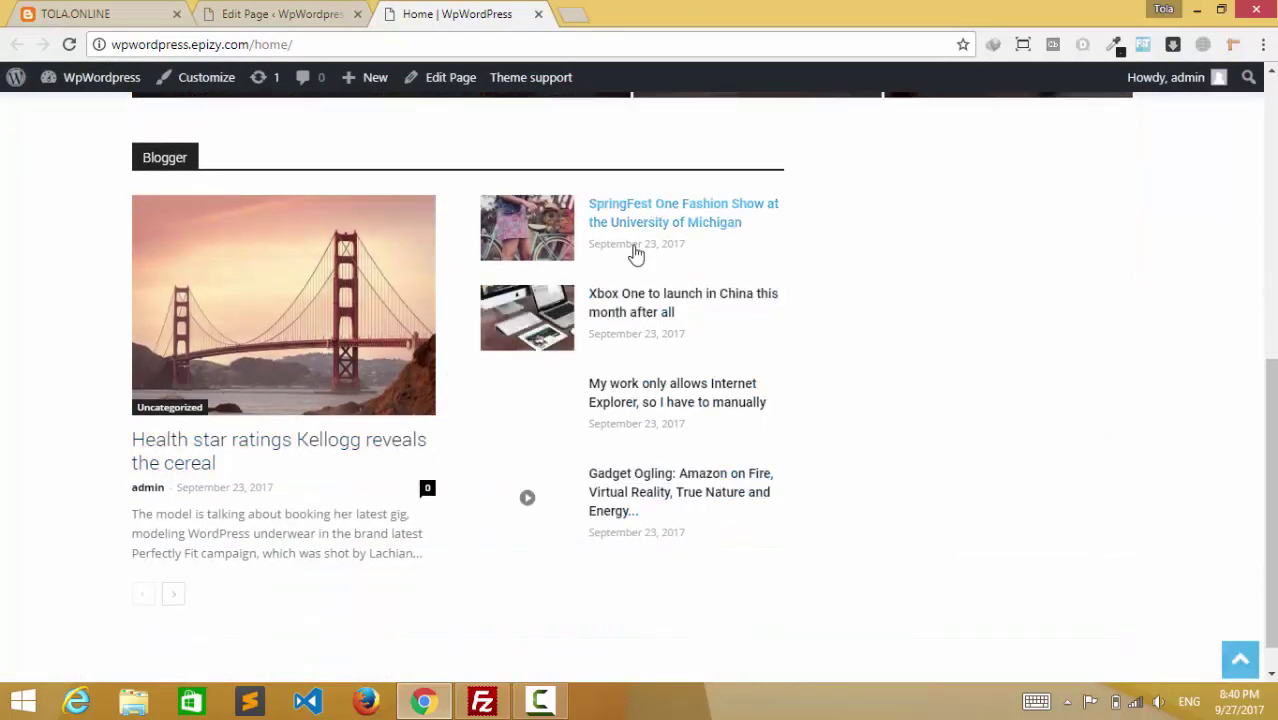
{"action": "scroll", "coordinate": [1053, 323], "scroll_direction": "up", "scroll_amount": 1}
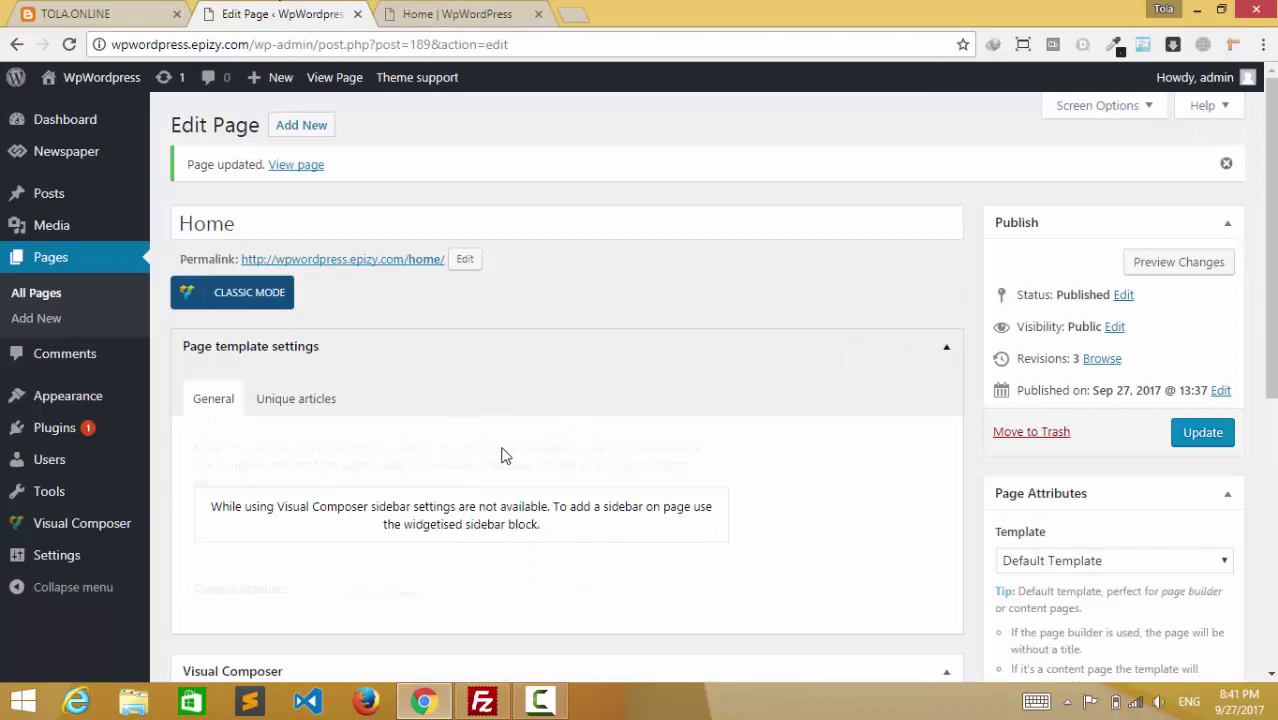
Examine the elements offered for the row's empty second column, including the Content, Social, Structure and WordPress Widgets categories
{"action": "scroll", "coordinate": [850, 485], "scroll_direction": "down", "scroll_amount": 2}
{"action": "scroll", "coordinate": [714, 527], "scroll_direction": "down", "scroll_amount": 3}
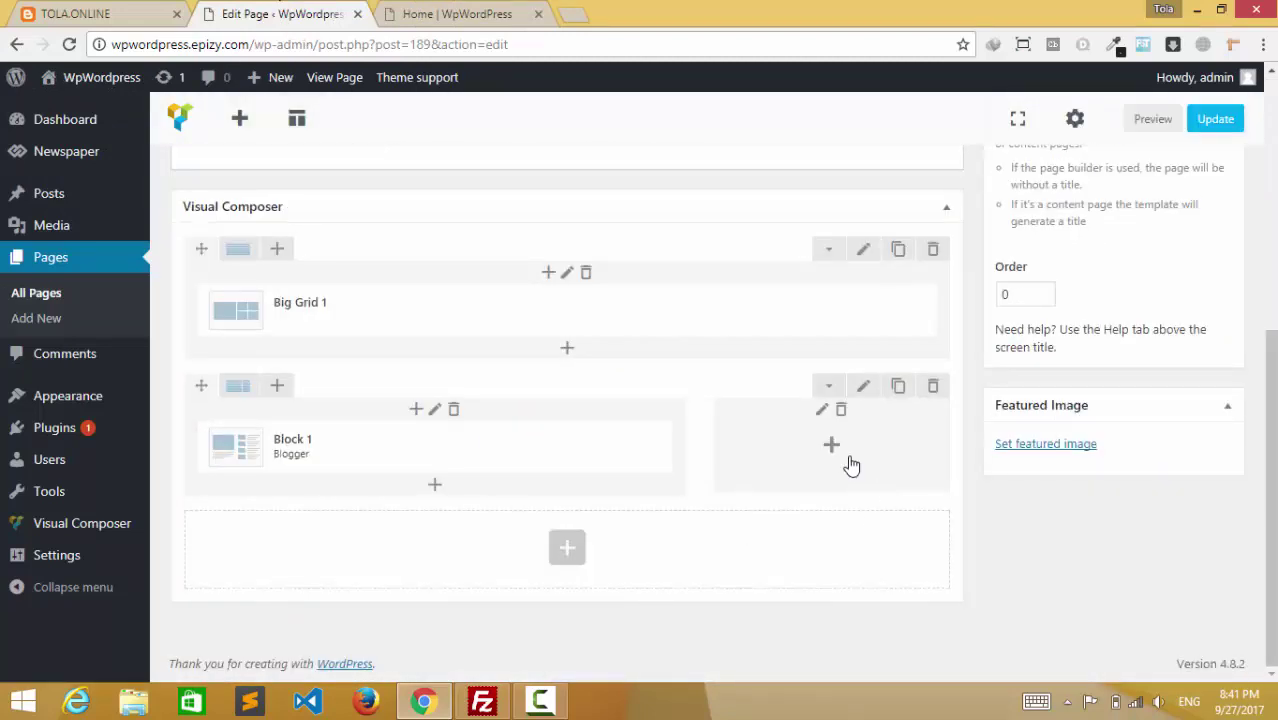
{"action": "left_click", "coordinate": [872, 493]}
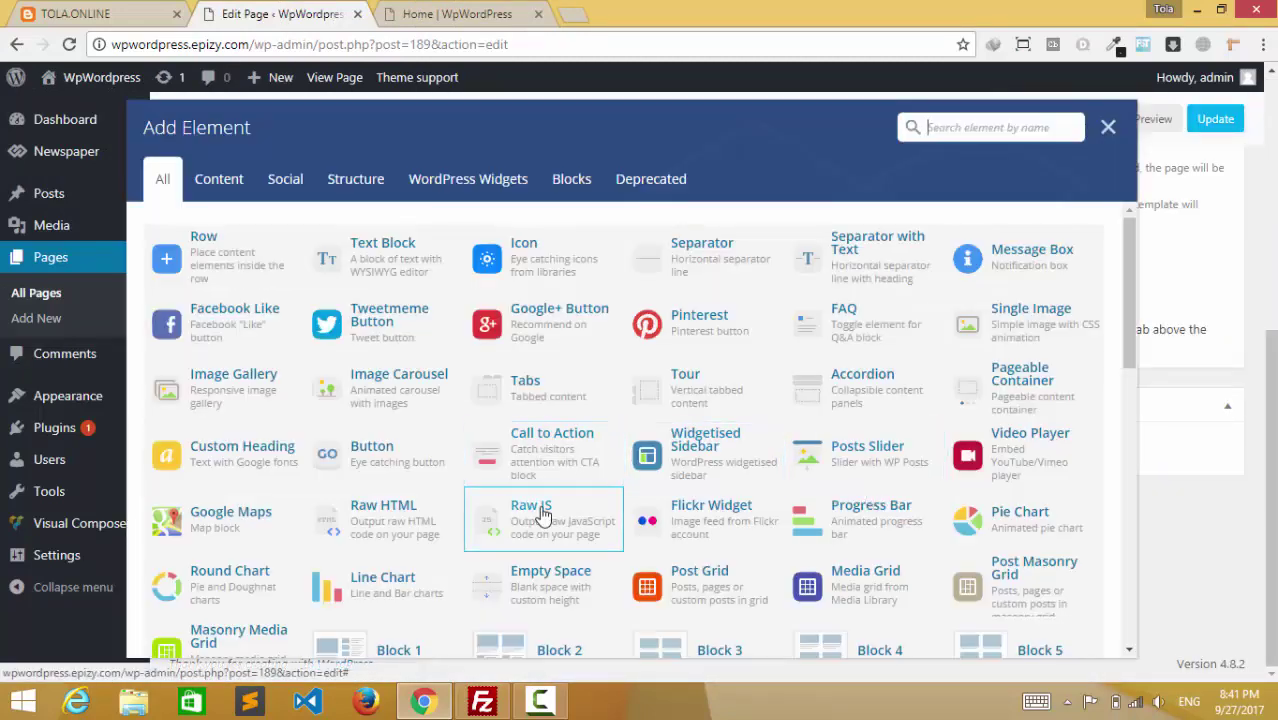
{"action": "scroll", "coordinate": [538, 408], "scroll_direction": "down", "scroll_amount": 1}
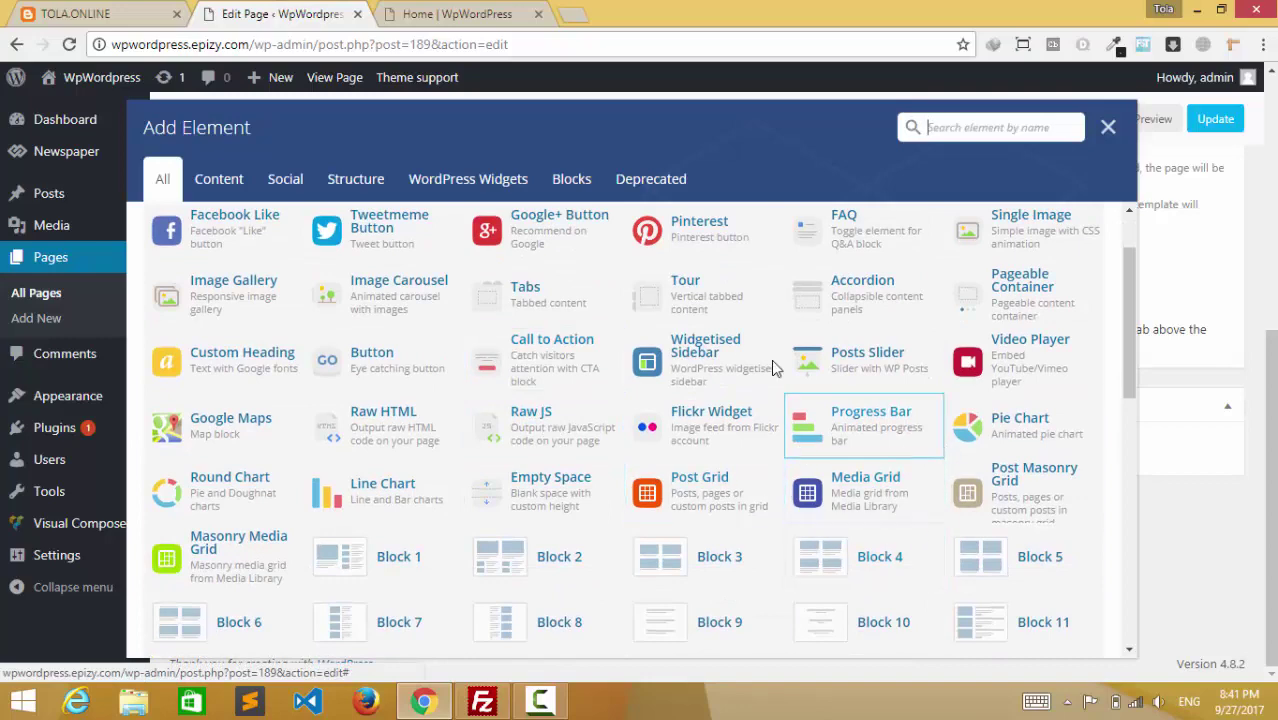
{"action": "scroll", "coordinate": [491, 528], "scroll_direction": "down", "scroll_amount": 3}
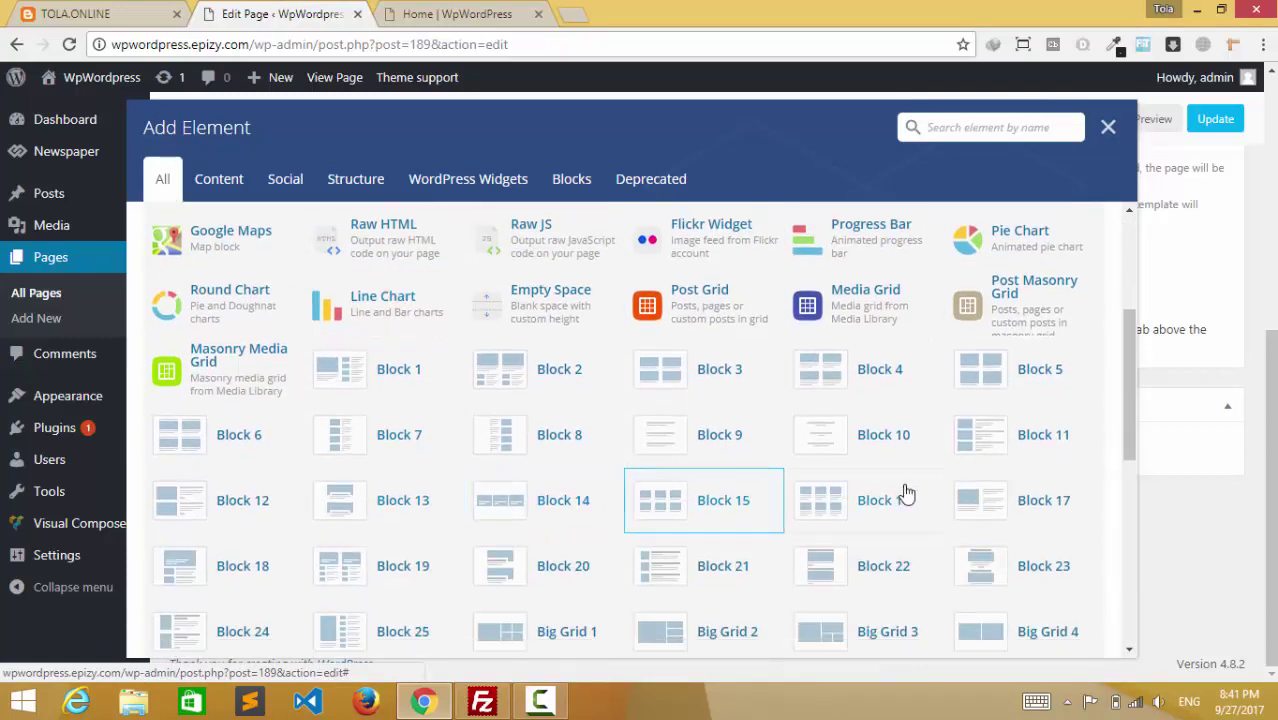
{"action": "scroll", "coordinate": [1000, 490], "scroll_direction": "up", "scroll_amount": 5}
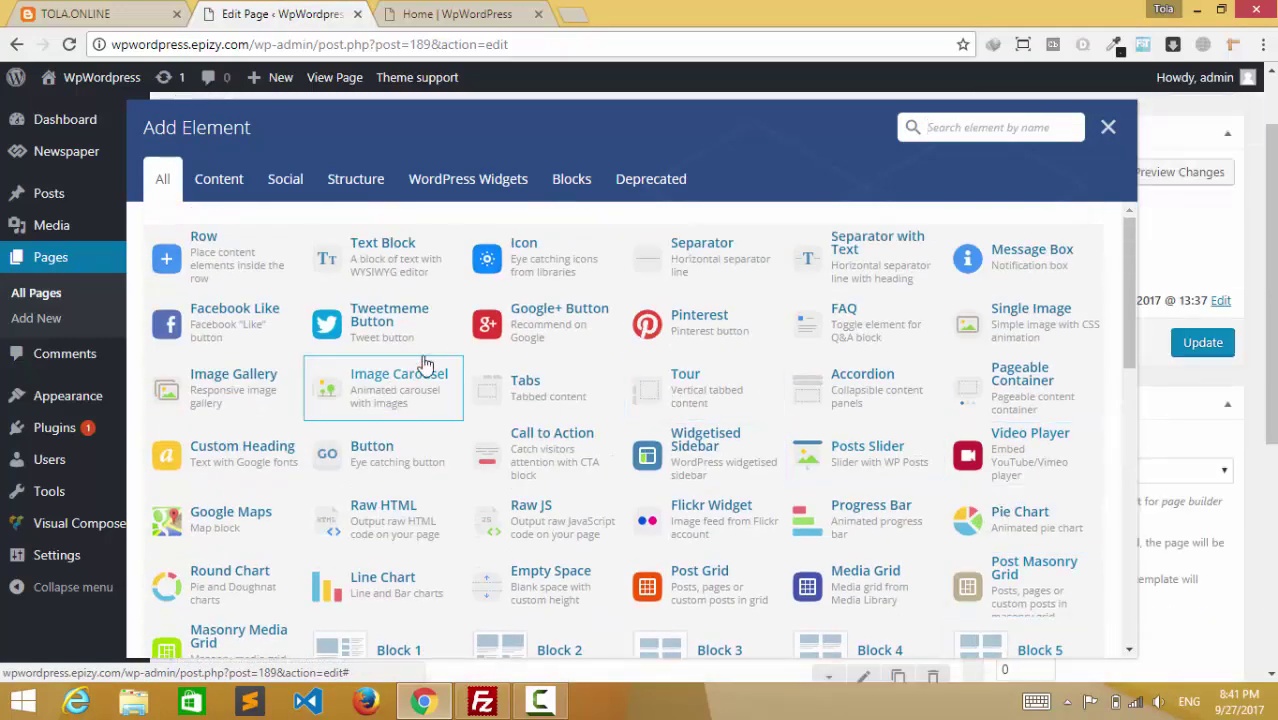
{"action": "scroll", "coordinate": [560, 380], "scroll_direction": "down", "scroll_amount": 1}
{"action": "scroll", "coordinate": [590, 462], "scroll_direction": "up", "scroll_amount": 1}
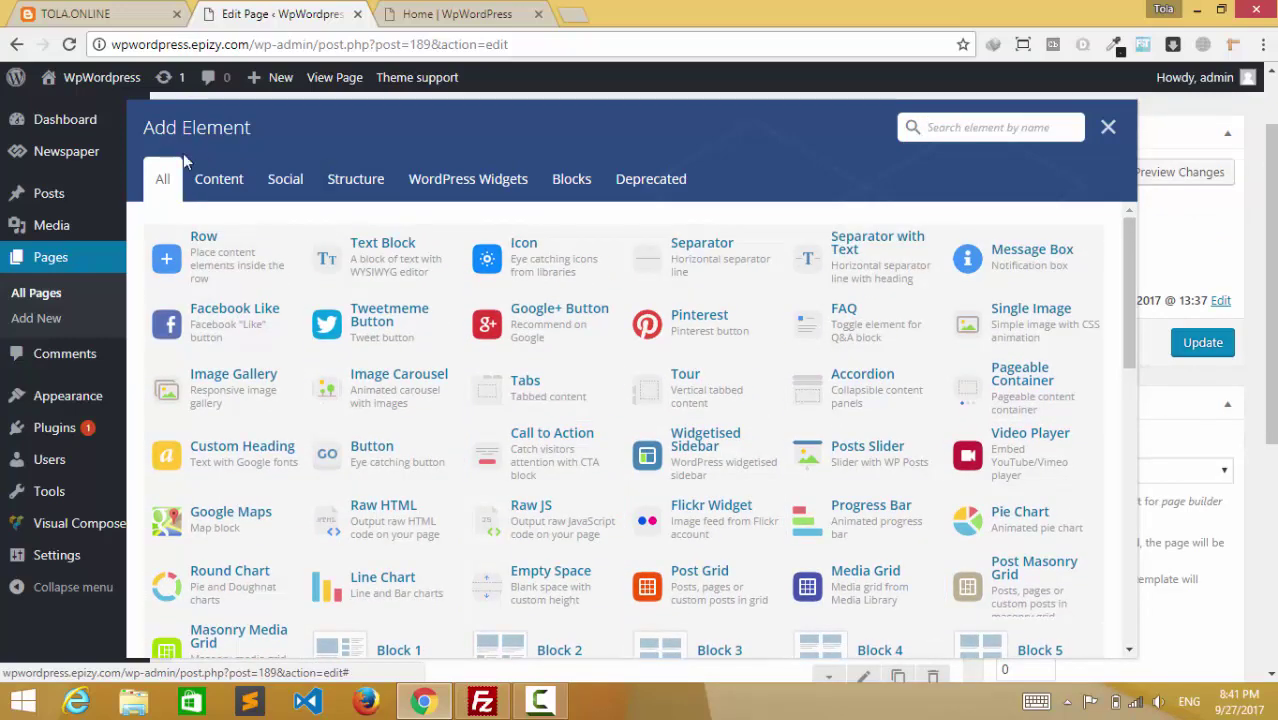
{"action": "left_click", "coordinate": [224, 186]}
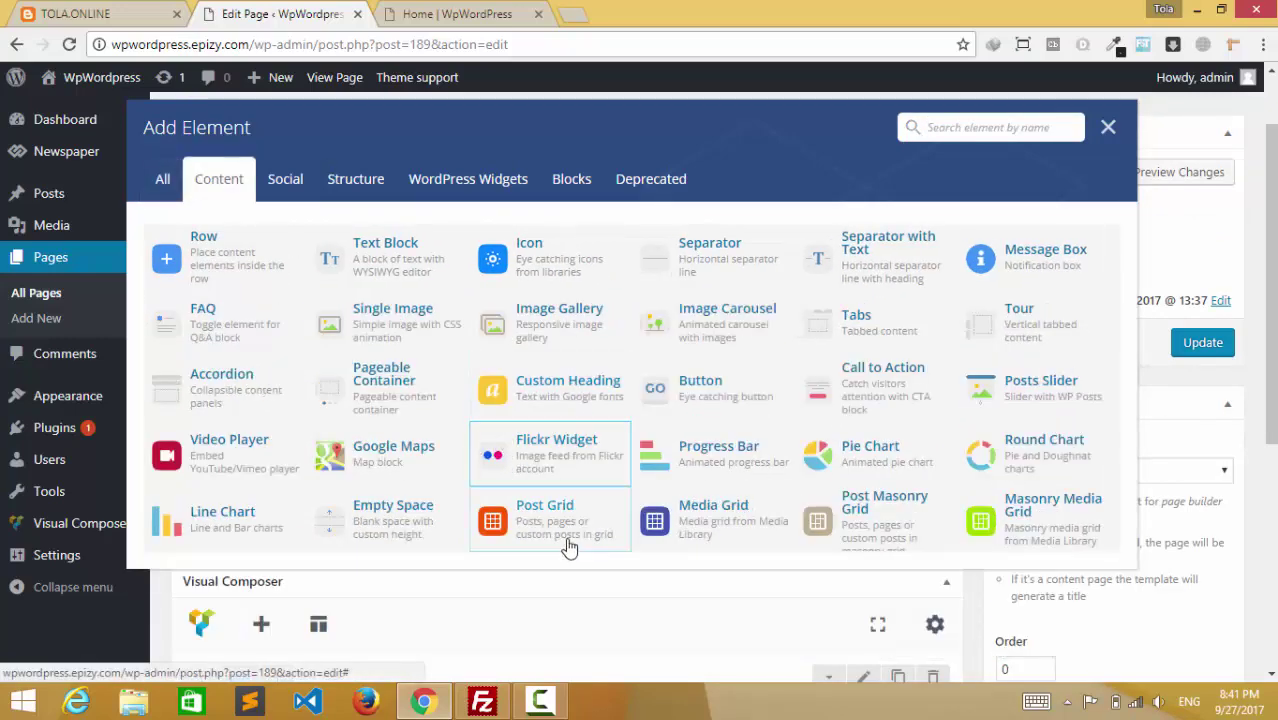
{"action": "left_click", "coordinate": [286, 194]}
{"action": "left_click", "coordinate": [340, 182]}
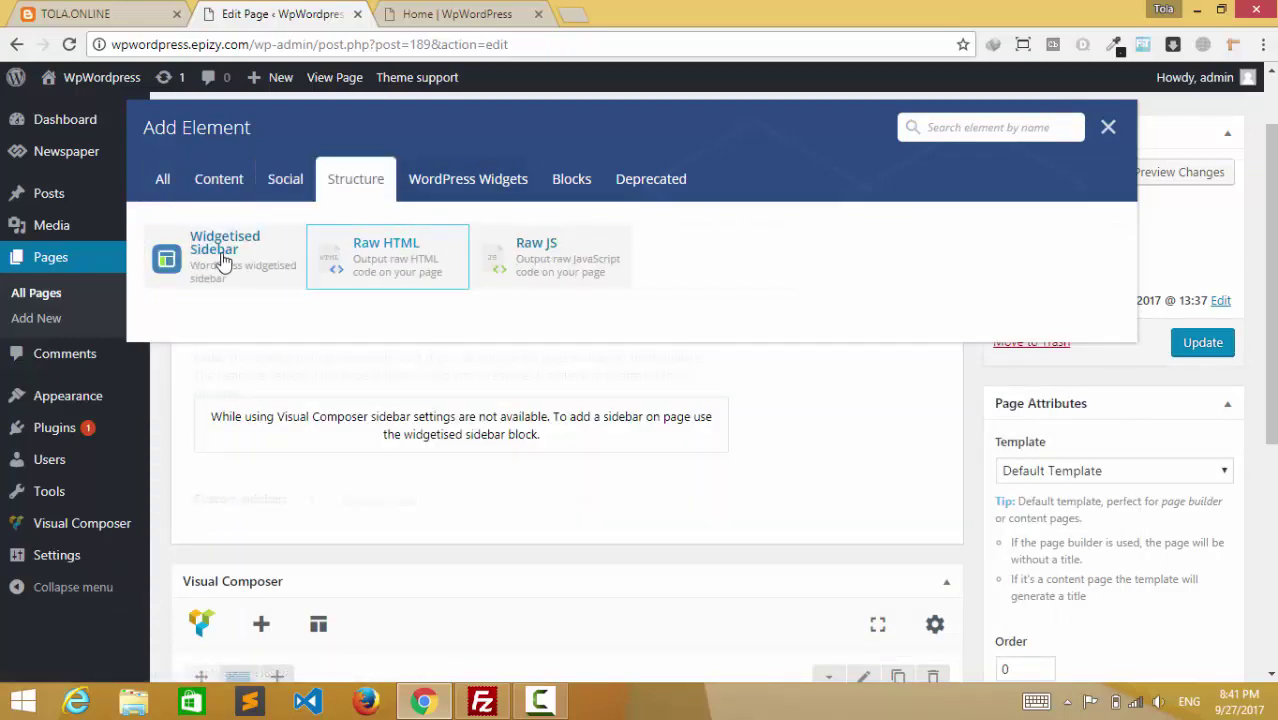
{"action": "left_click", "coordinate": [488, 184]}
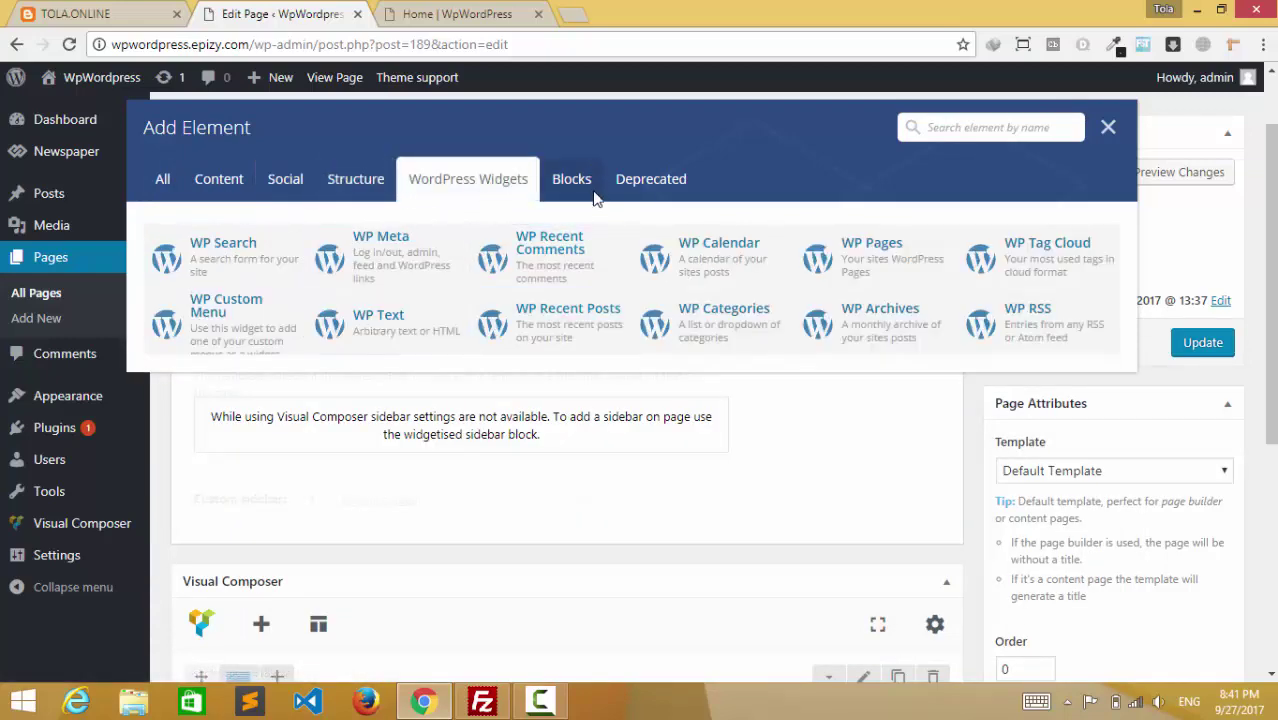
Add a Social Counter from the Blocks category to the row's empty second column
{"action": "left_click", "coordinate": [588, 188]}
{"action": "scroll", "coordinate": [760, 410], "scroll_direction": "down", "scroll_amount": 3}
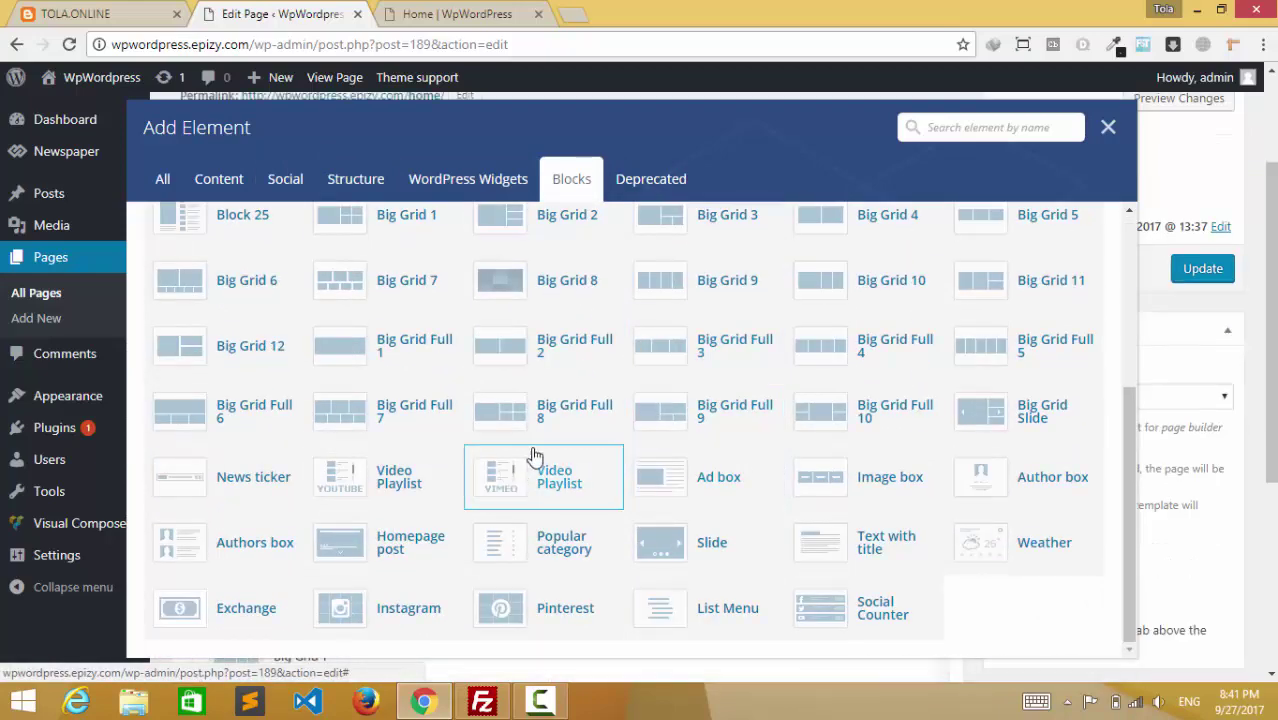
{"action": "scroll", "coordinate": [542, 451], "scroll_direction": "up", "scroll_amount": 1}
{"action": "scroll", "coordinate": [542, 442], "scroll_direction": "down", "scroll_amount": 2}
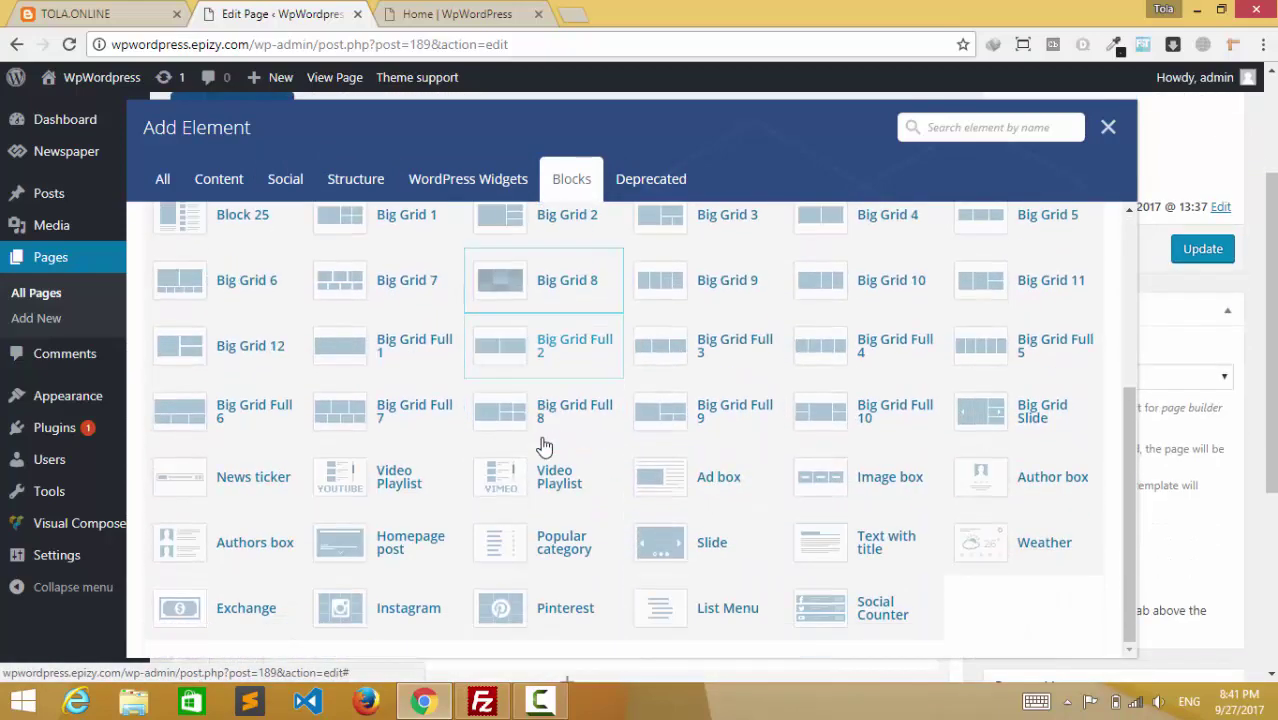
{"action": "left_click", "coordinate": [870, 610]}
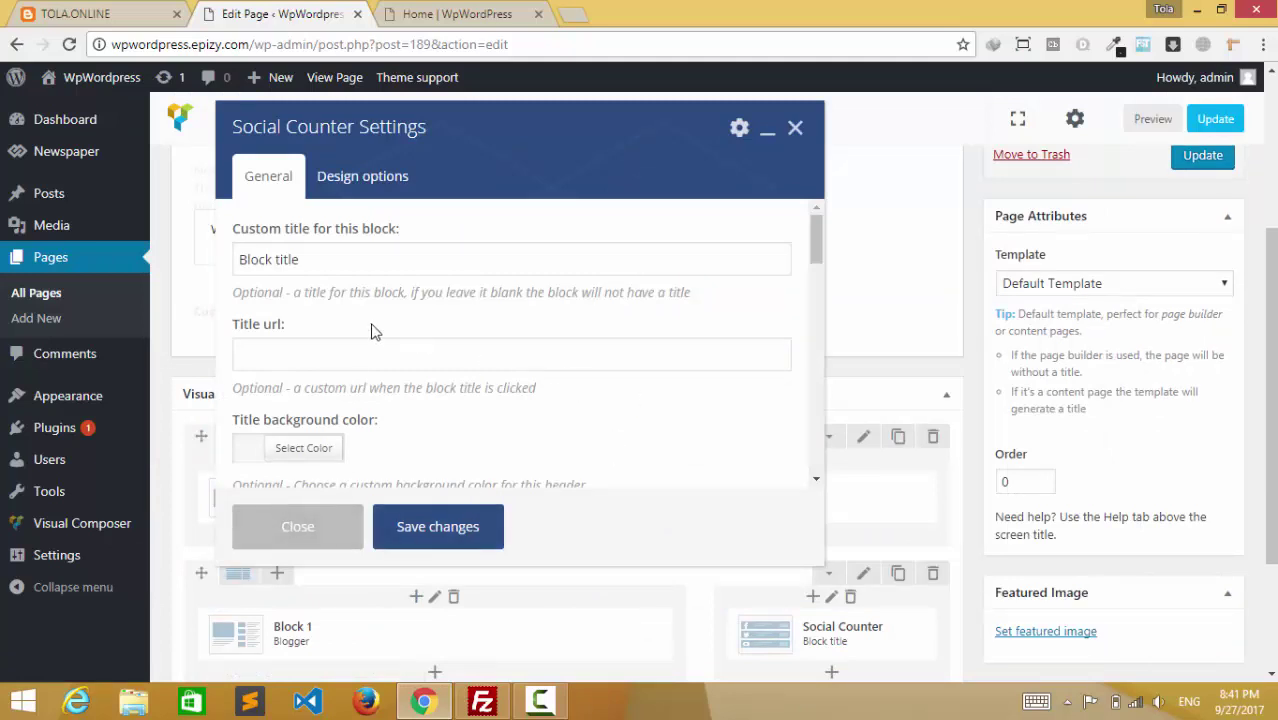
Review the Facebook, Twitter and other social account fields of the Social Counter, leave them empty, and save the block settings
{"action": "scroll", "coordinate": [390, 345], "scroll_direction": "down", "scroll_amount": 5}
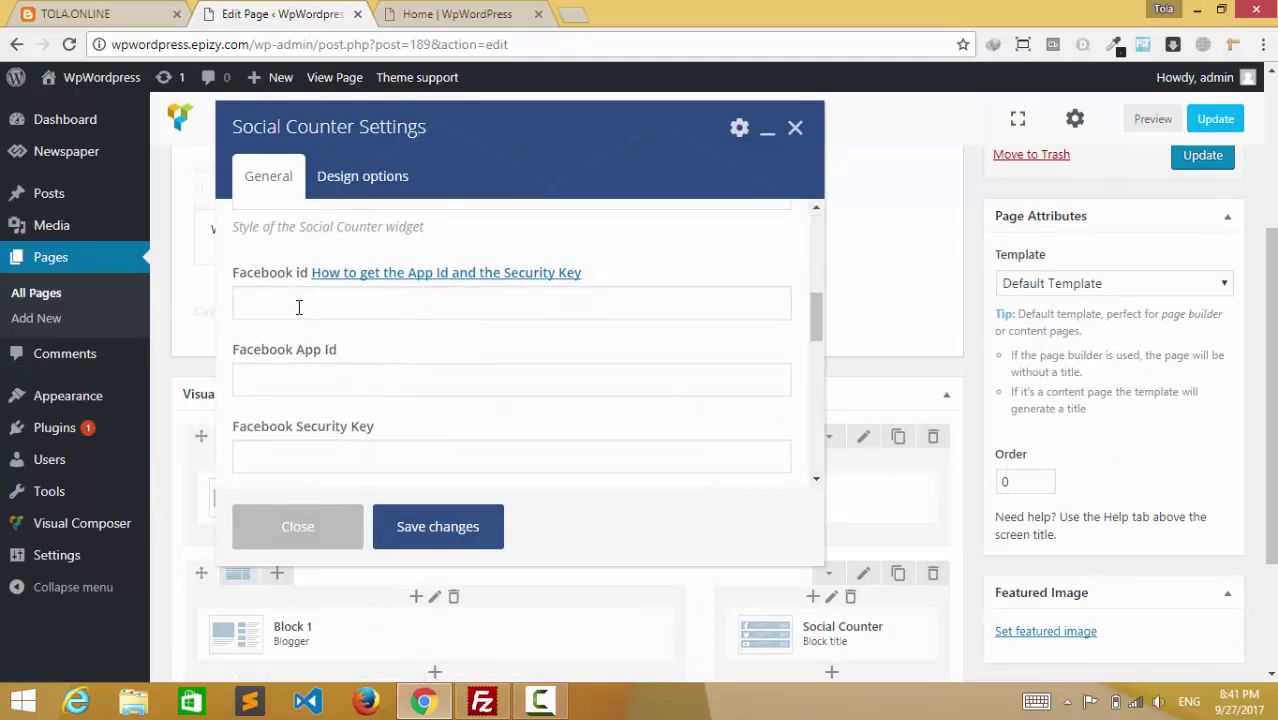
{"action": "left_click", "coordinate": [298, 307]}
{"action": "left_click", "coordinate": [314, 394]}
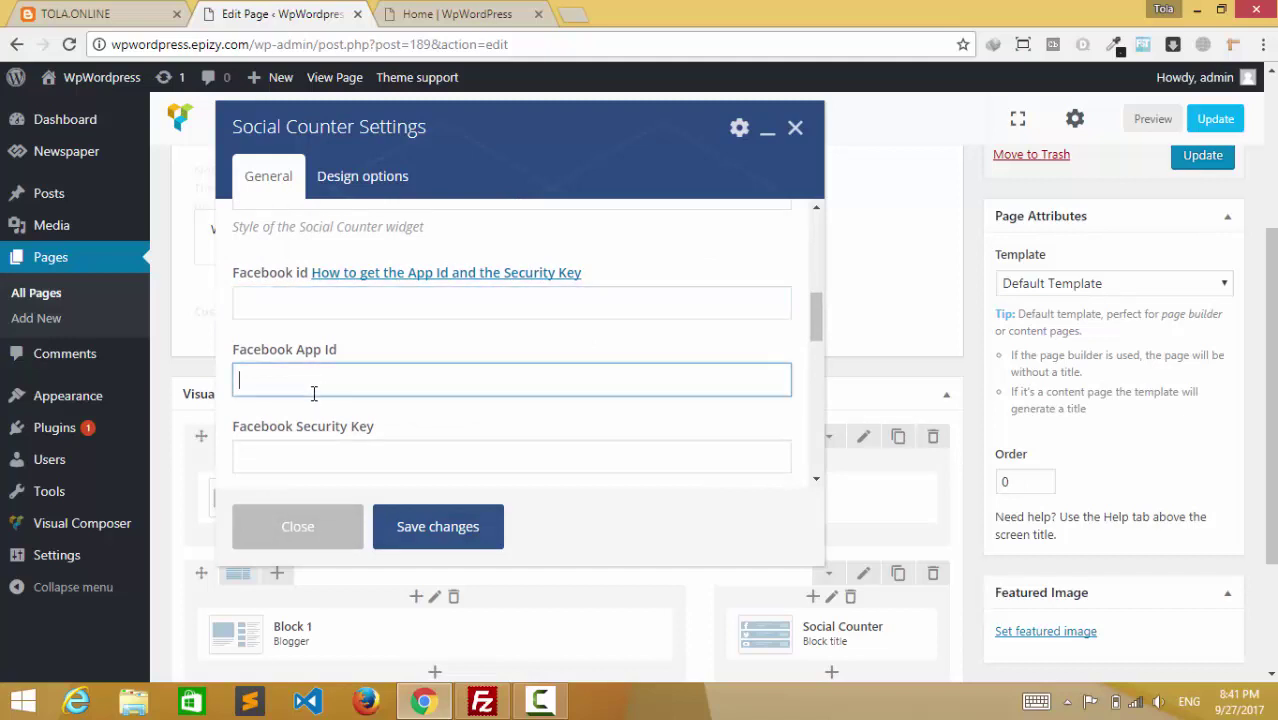
{"action": "left_click", "coordinate": [302, 316]}
{"action": "left_click", "coordinate": [379, 392]}
{"action": "scroll", "coordinate": [362, 354], "scroll_direction": "down", "scroll_amount": 1}
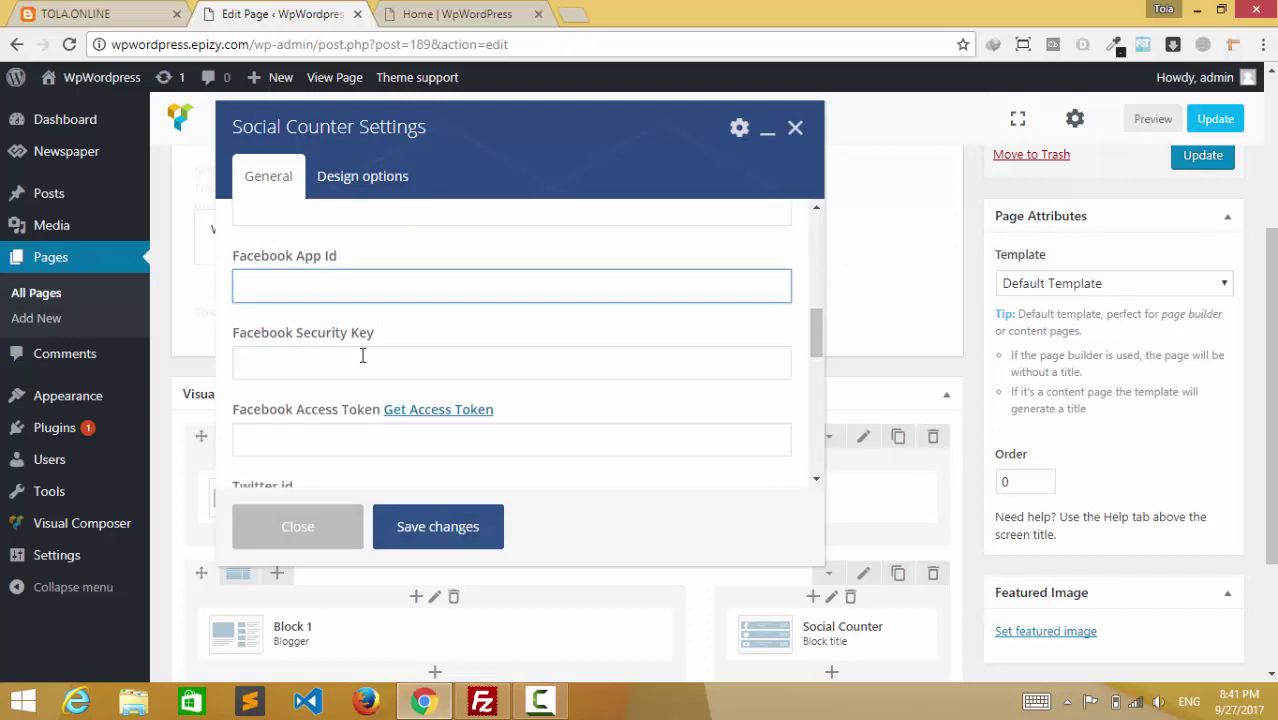
{"action": "left_click", "coordinate": [285, 359]}
{"action": "scroll", "coordinate": [428, 365], "scroll_direction": "down", "scroll_amount": 1}
{"action": "left_click", "coordinate": [300, 350]}
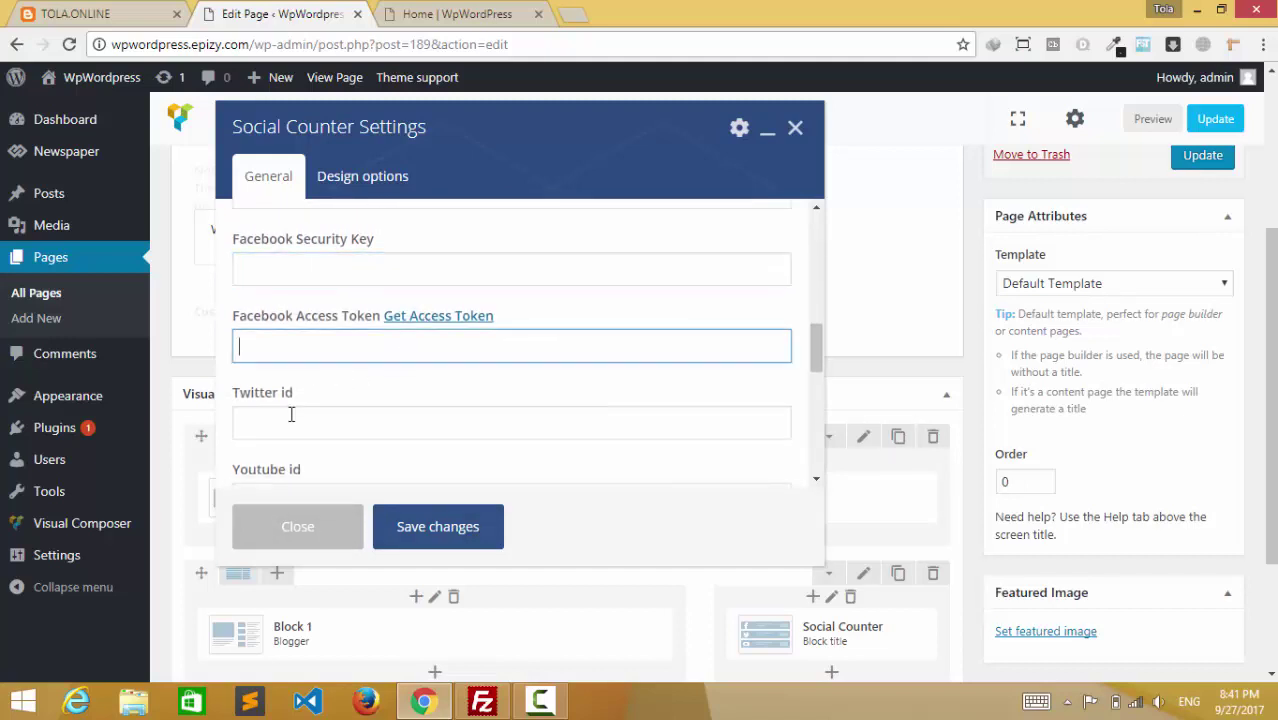
{"action": "left_click", "coordinate": [305, 420]}
{"action": "scroll", "coordinate": [455, 345], "scroll_direction": "down", "scroll_amount": 2}
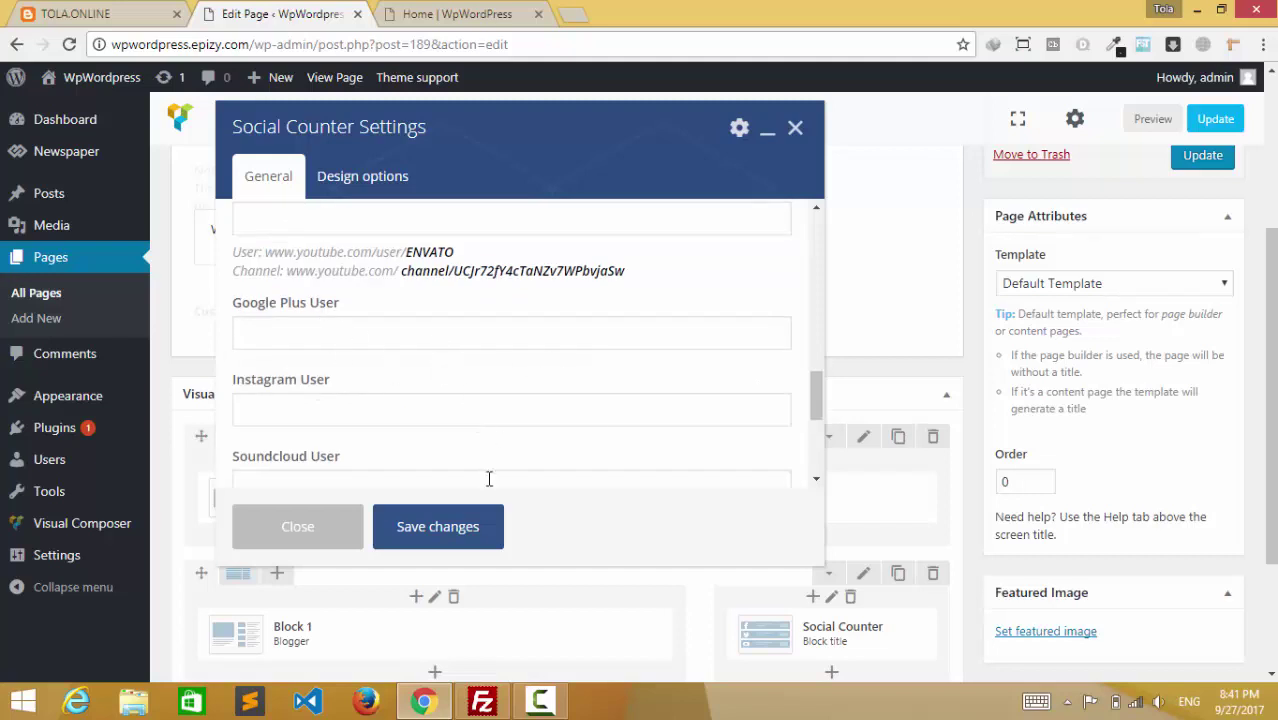
{"action": "left_click", "coordinate": [449, 533]}
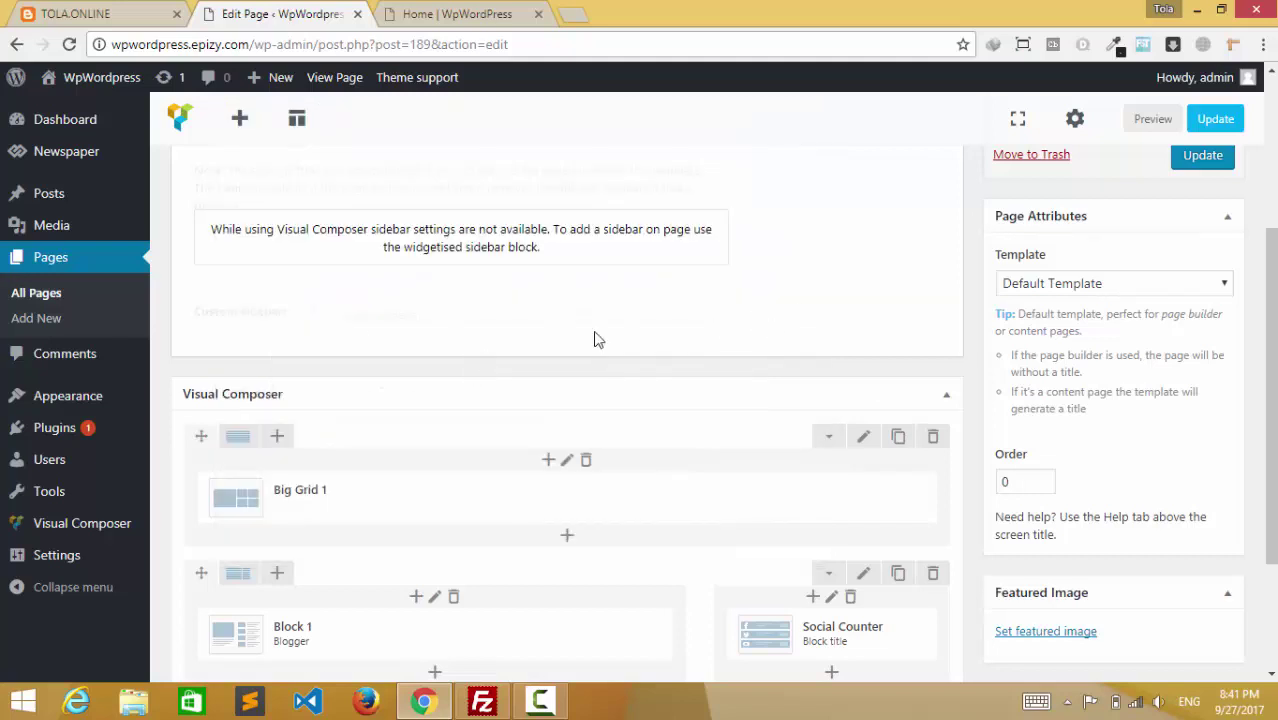
Add a Block 11 element below the Social Counter in the second column
{"action": "scroll", "coordinate": [800, 500], "scroll_direction": "down", "scroll_amount": 2}
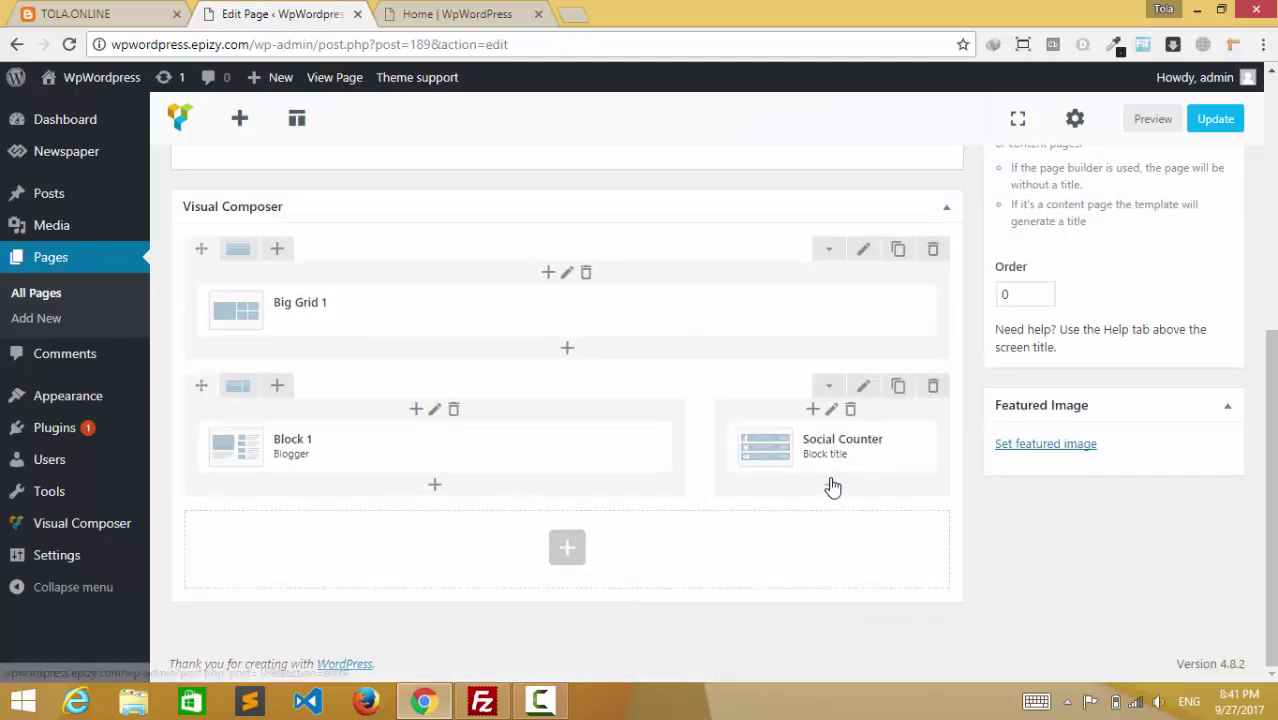
{"action": "left_click", "coordinate": [838, 588]}
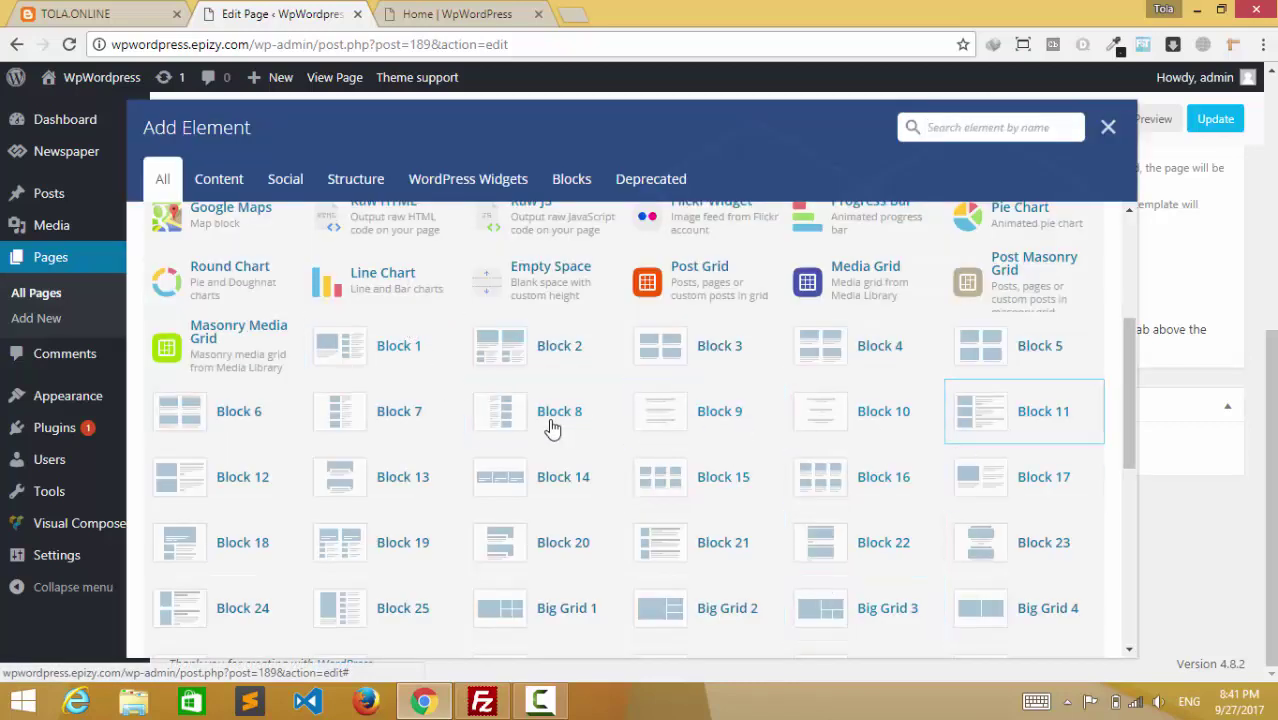
{"action": "left_click", "coordinate": [996, 424]}
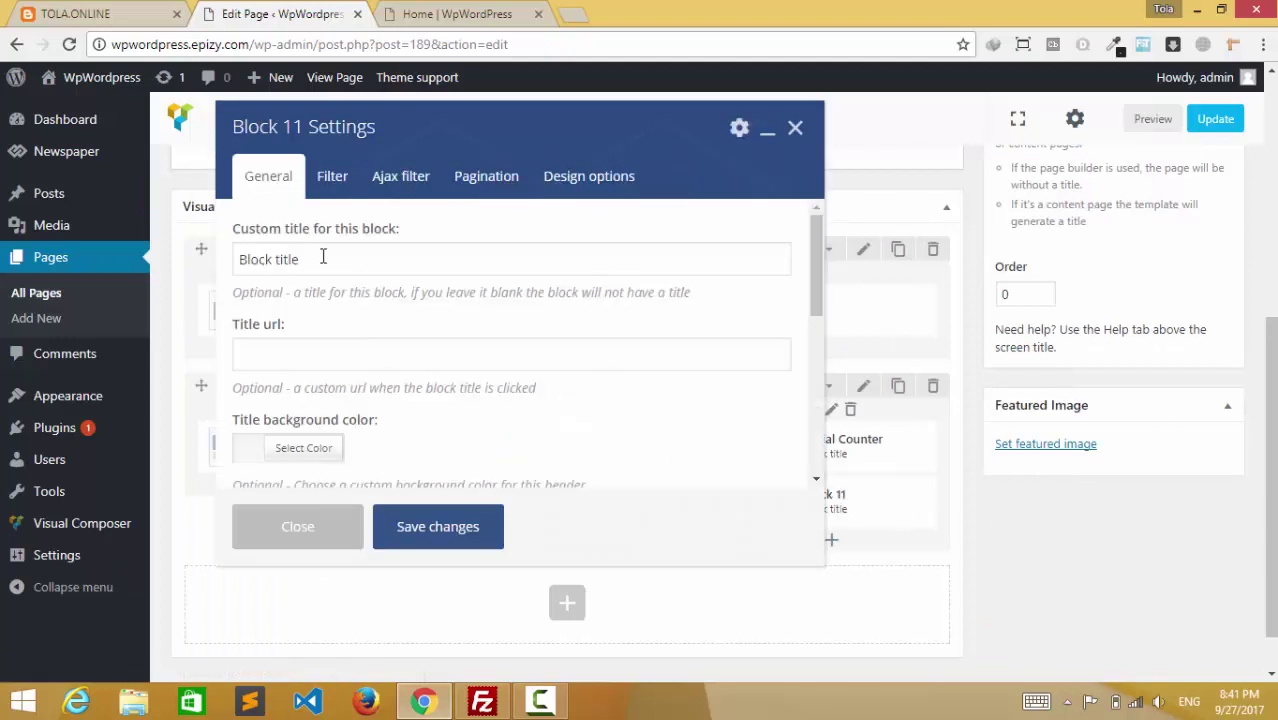
Review the title, title url, colour and limit post number settings of Block 11 and save them with their defaults
{"action": "left_click", "coordinate": [323, 258]}
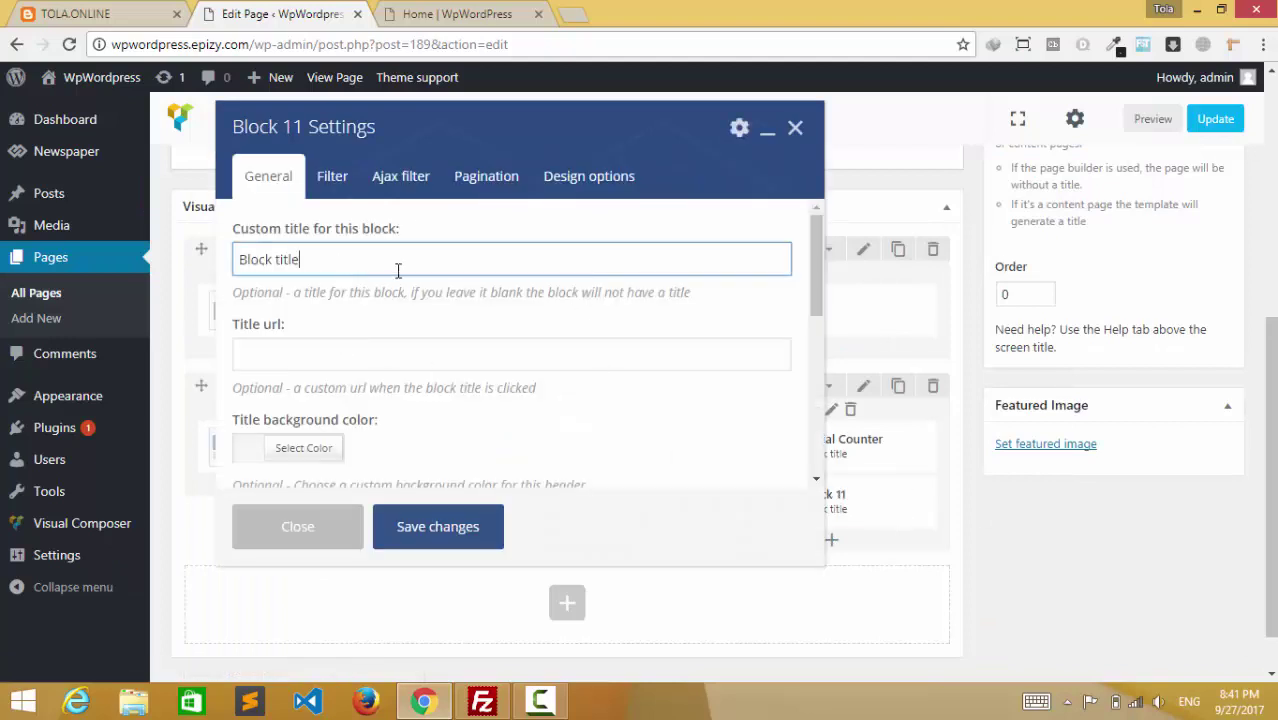
{"action": "left_click", "coordinate": [438, 352]}
{"action": "scroll", "coordinate": [450, 394], "scroll_direction": "down", "scroll_amount": 2}
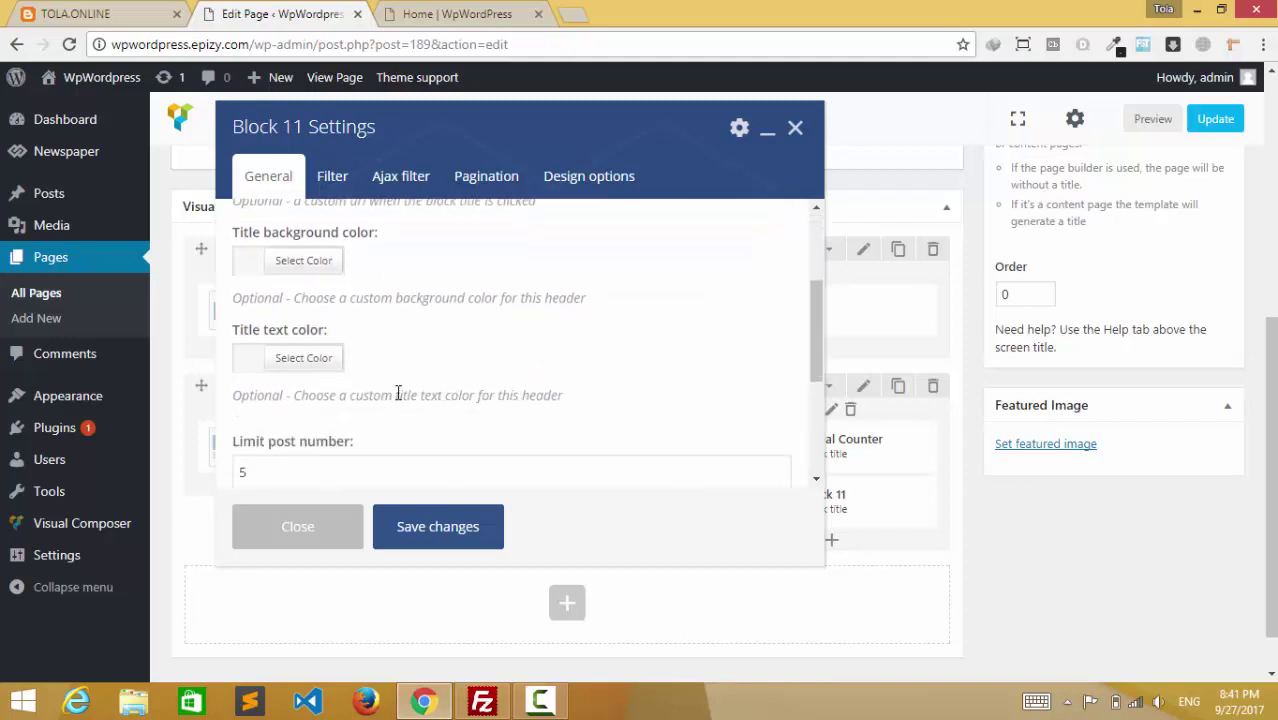
{"action": "scroll", "coordinate": [400, 395], "scroll_direction": "down", "scroll_amount": 2}
{"action": "left_click", "coordinate": [280, 296]}
{"action": "scroll", "coordinate": [437, 378], "scroll_direction": "up", "scroll_amount": 3}
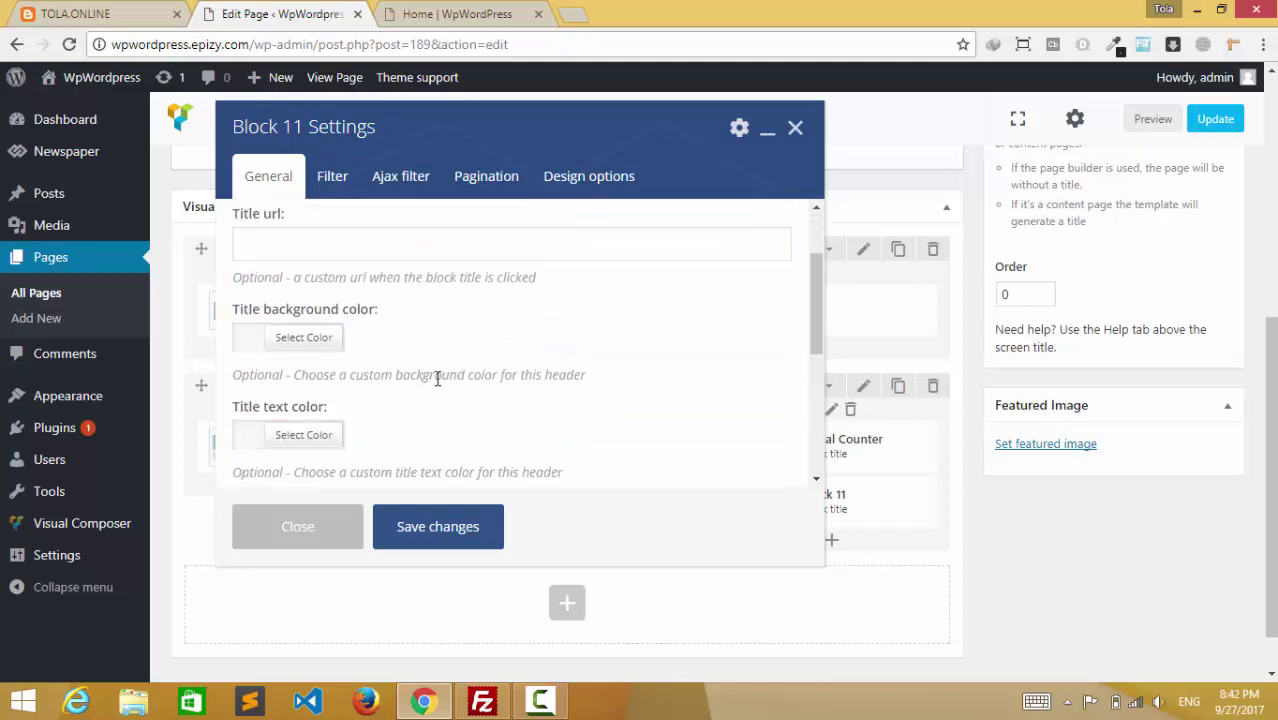
{"action": "scroll", "coordinate": [437, 378], "scroll_direction": "up", "scroll_amount": 2}
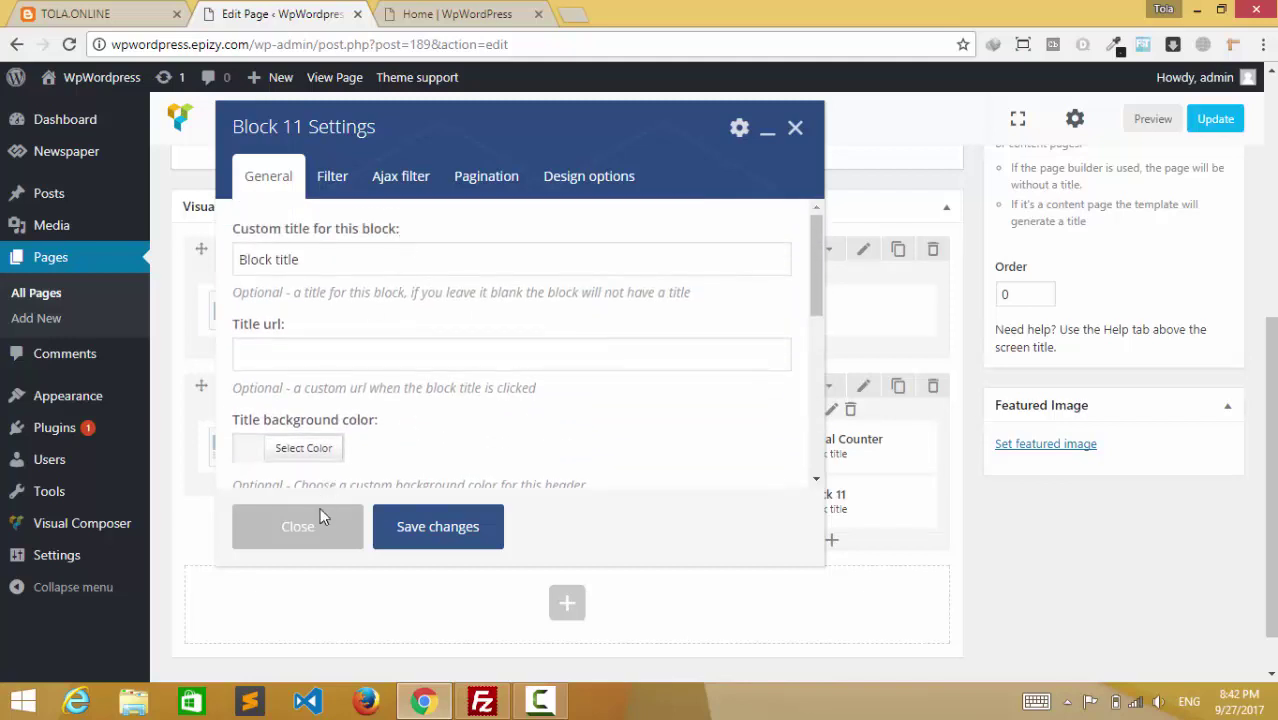
{"action": "left_click", "coordinate": [440, 527]}
Update the Home page and reload its published version to examine the second column beside the Blogger block
{"action": "left_click", "coordinate": [1220, 120]}
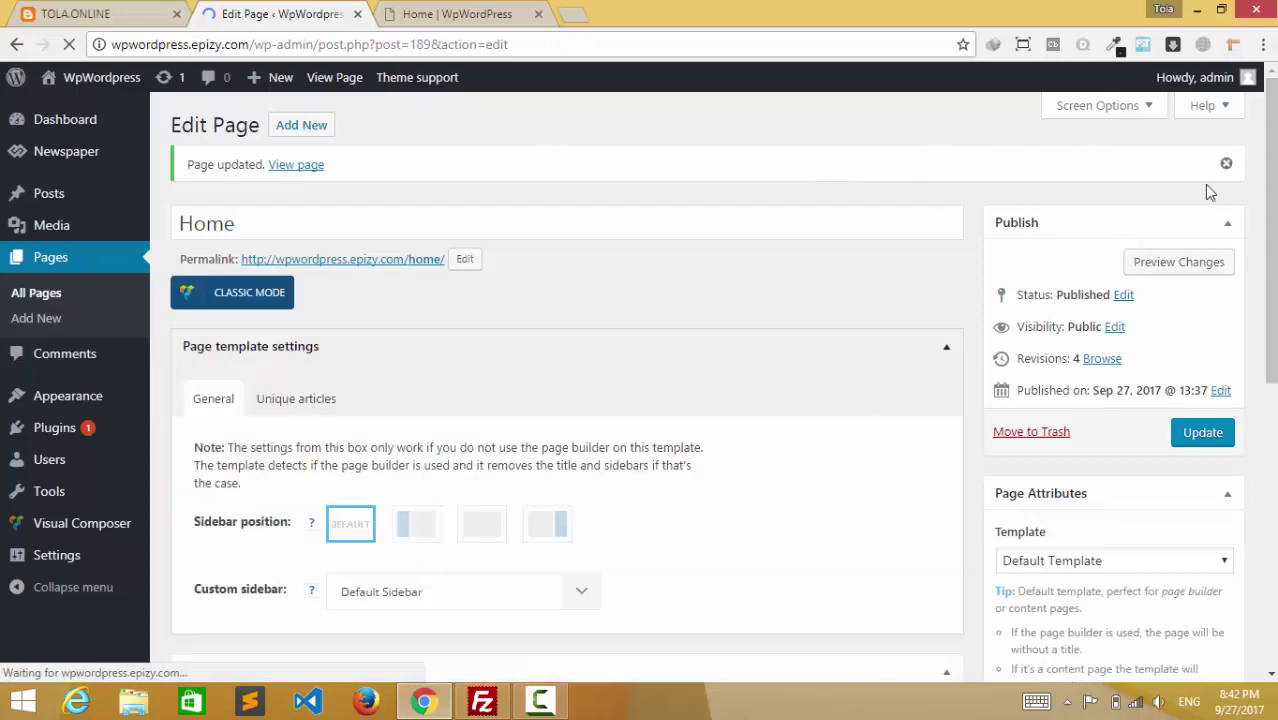
{"action": "left_click", "coordinate": [450, 16]}
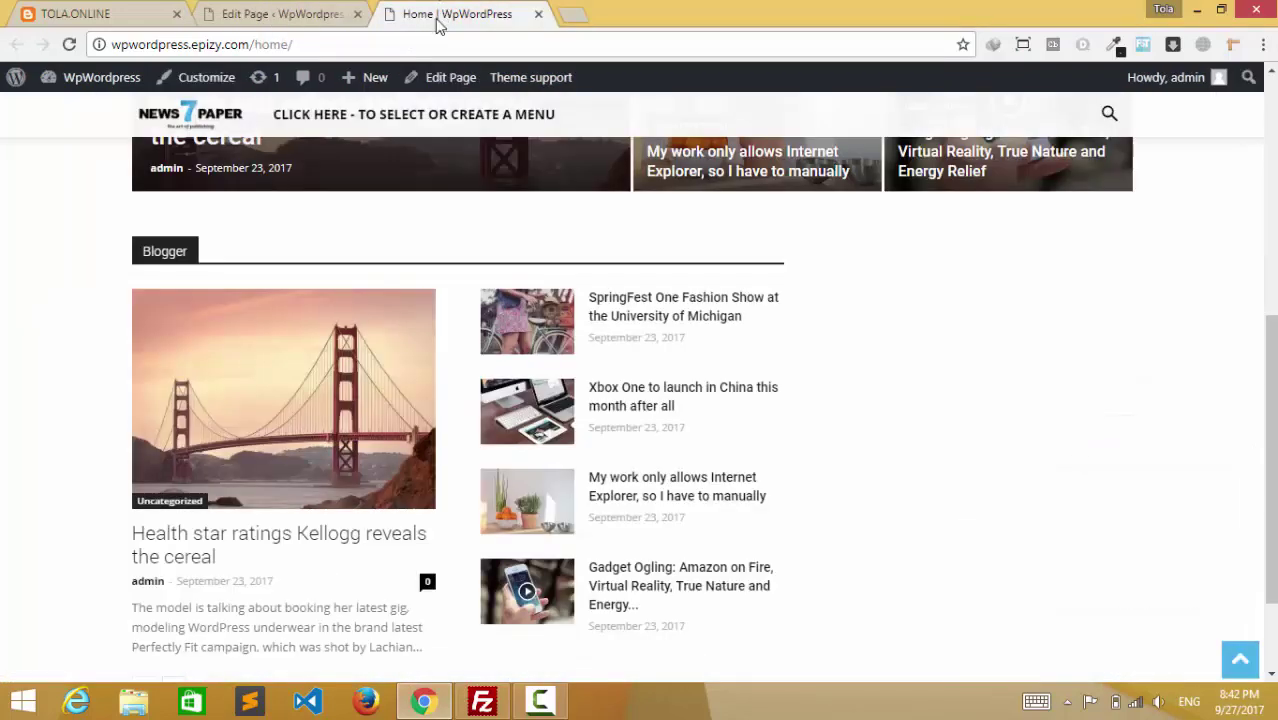
{"action": "left_click", "coordinate": [70, 45]}
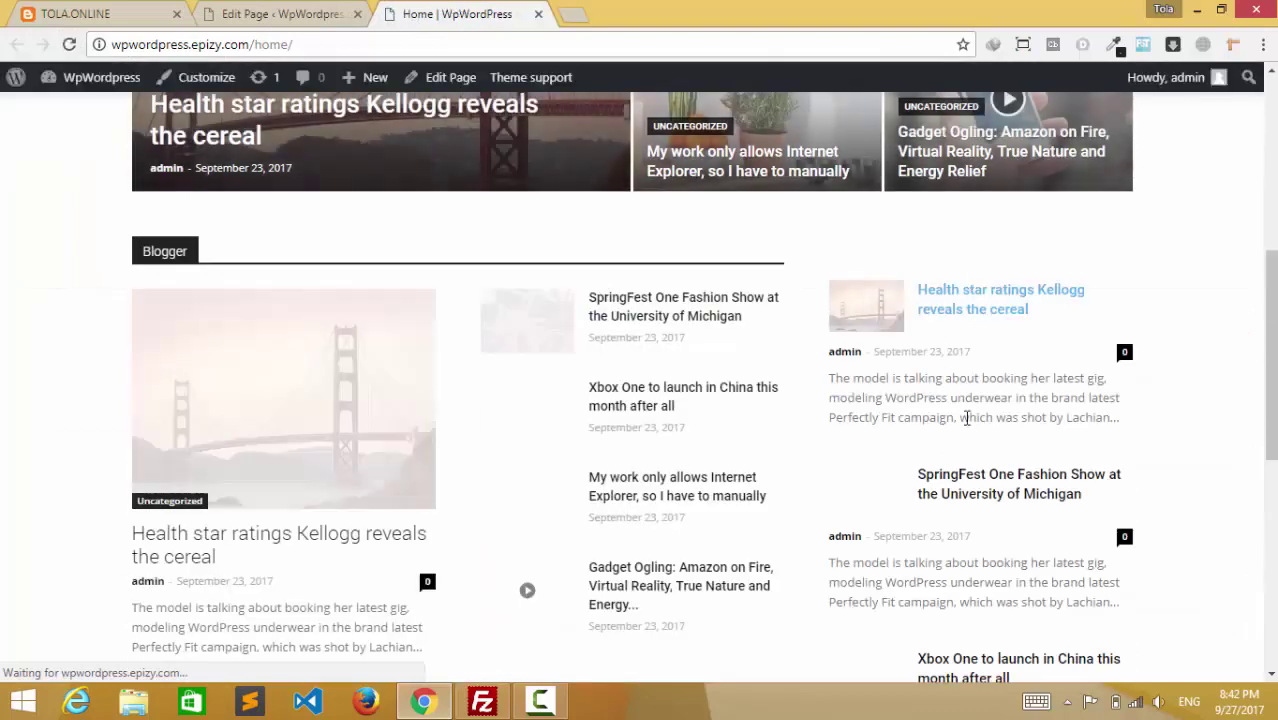
{"action": "scroll", "coordinate": [981, 442], "scroll_direction": "down", "scroll_amount": 6}
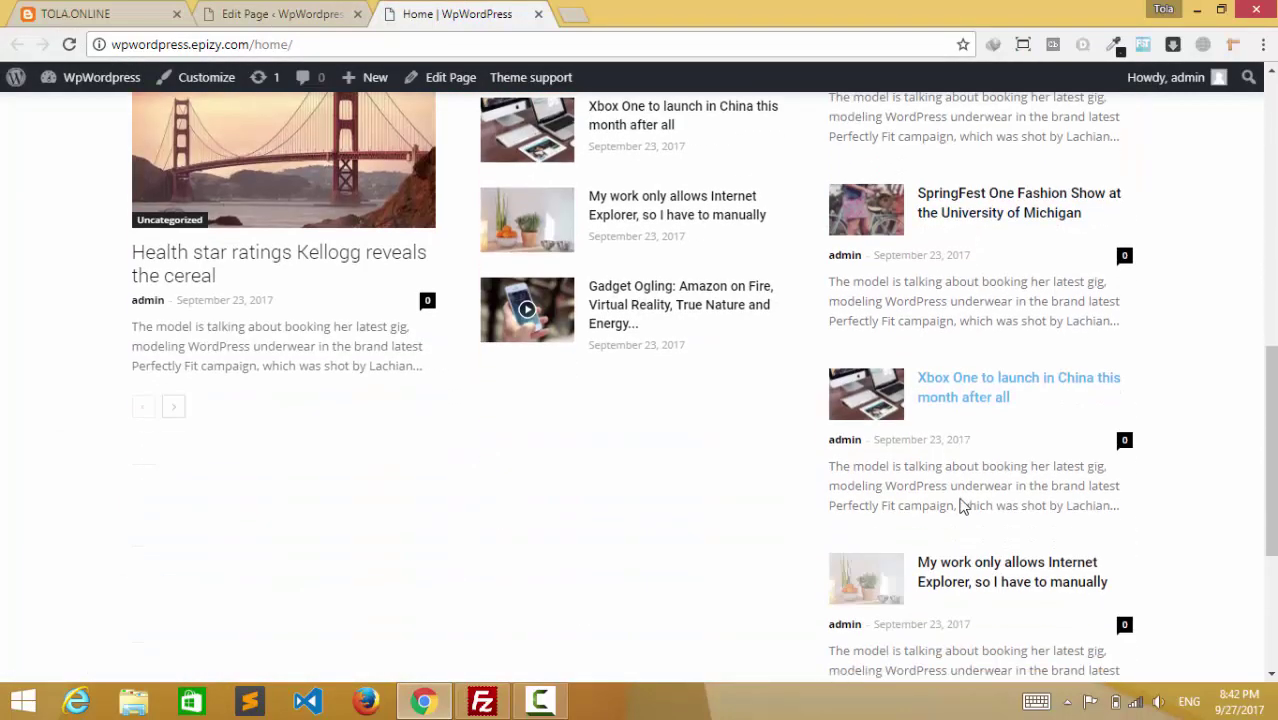
{"action": "scroll", "coordinate": [988, 490], "scroll_direction": "up", "scroll_amount": 8}
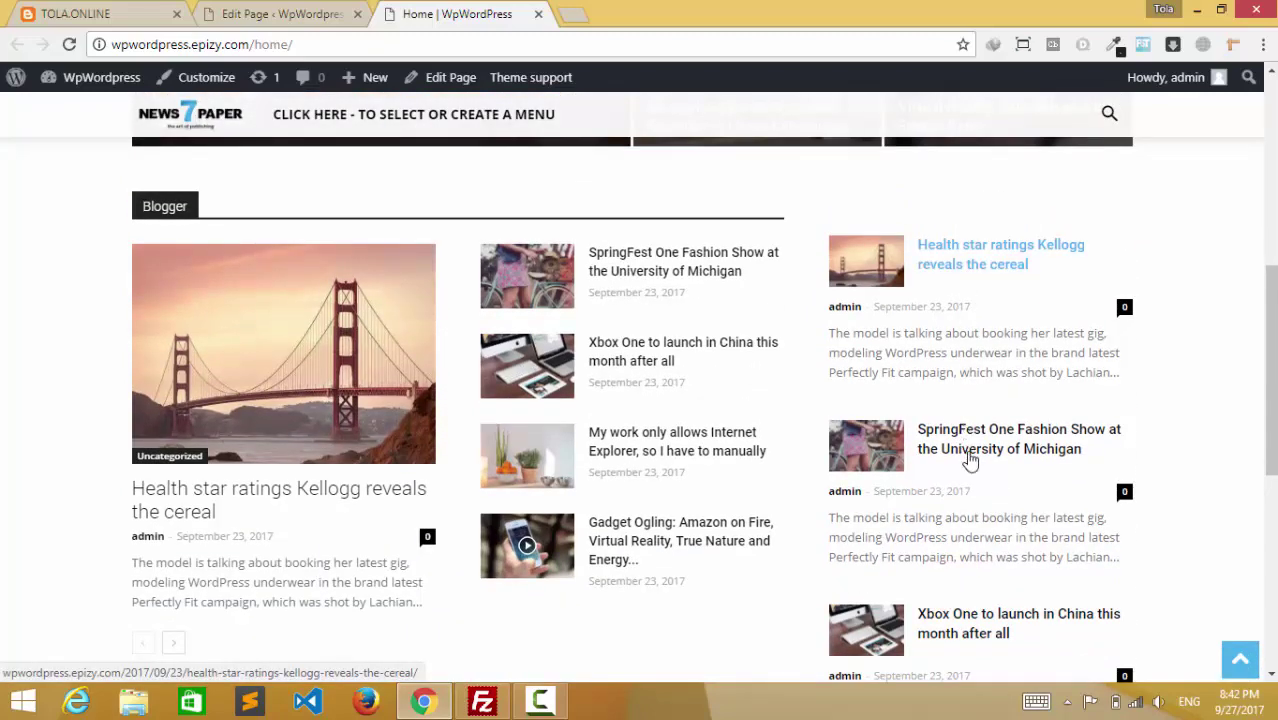
{"action": "scroll", "coordinate": [948, 440], "scroll_direction": "up", "scroll_amount": 3}
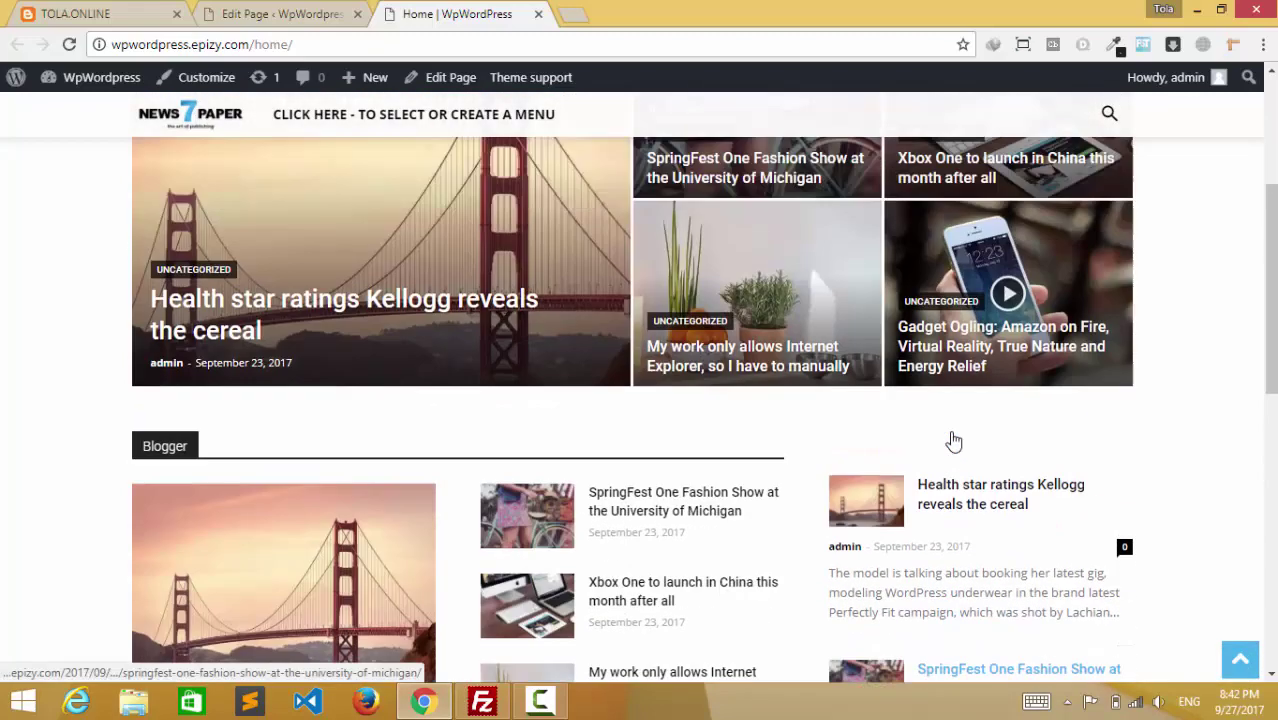
{"action": "scroll", "coordinate": [961, 448], "scroll_direction": "down", "scroll_amount": 2}
{"action": "scroll", "coordinate": [964, 455], "scroll_direction": "up", "scroll_amount": 2}
{"action": "scroll", "coordinate": [967, 462], "scroll_direction": "up", "scroll_amount": 1}
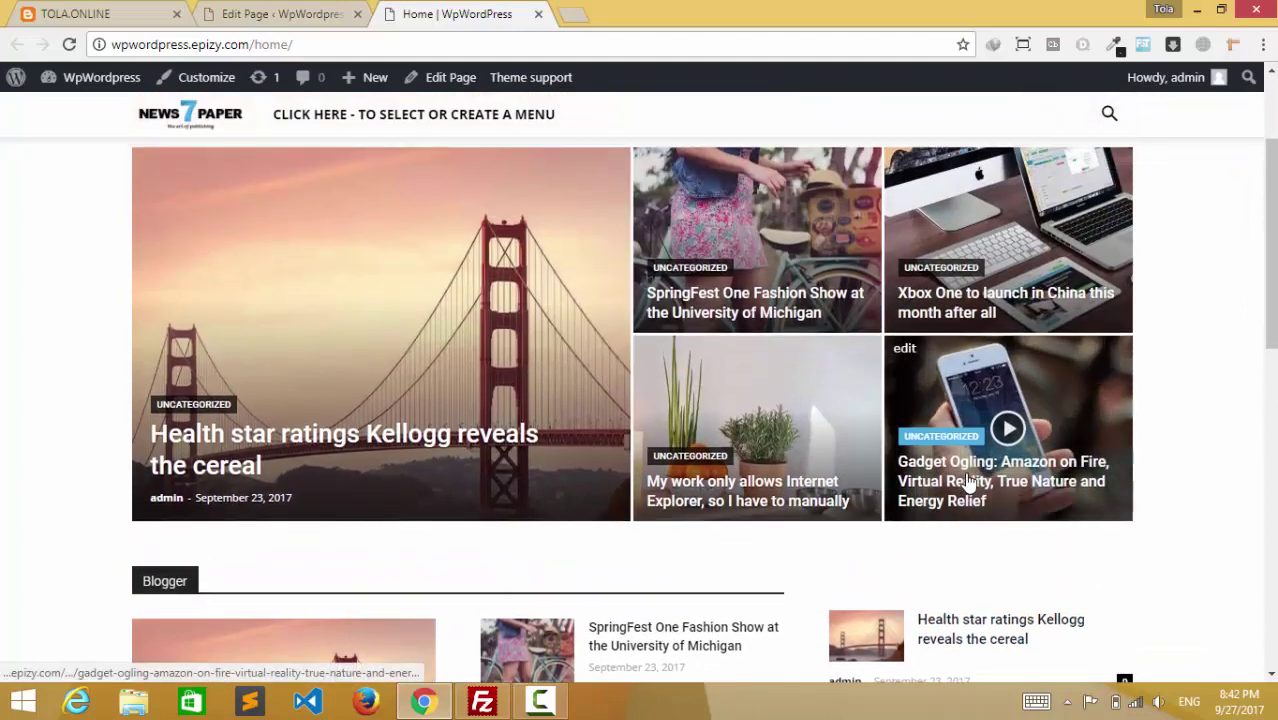
Return to the page editor and review the Social Counter's title, colour, style and social account settings, closing them without changes
{"action": "left_click", "coordinate": [272, 14]}
{"action": "scroll", "coordinate": [862, 497], "scroll_direction": "down", "scroll_amount": 5}
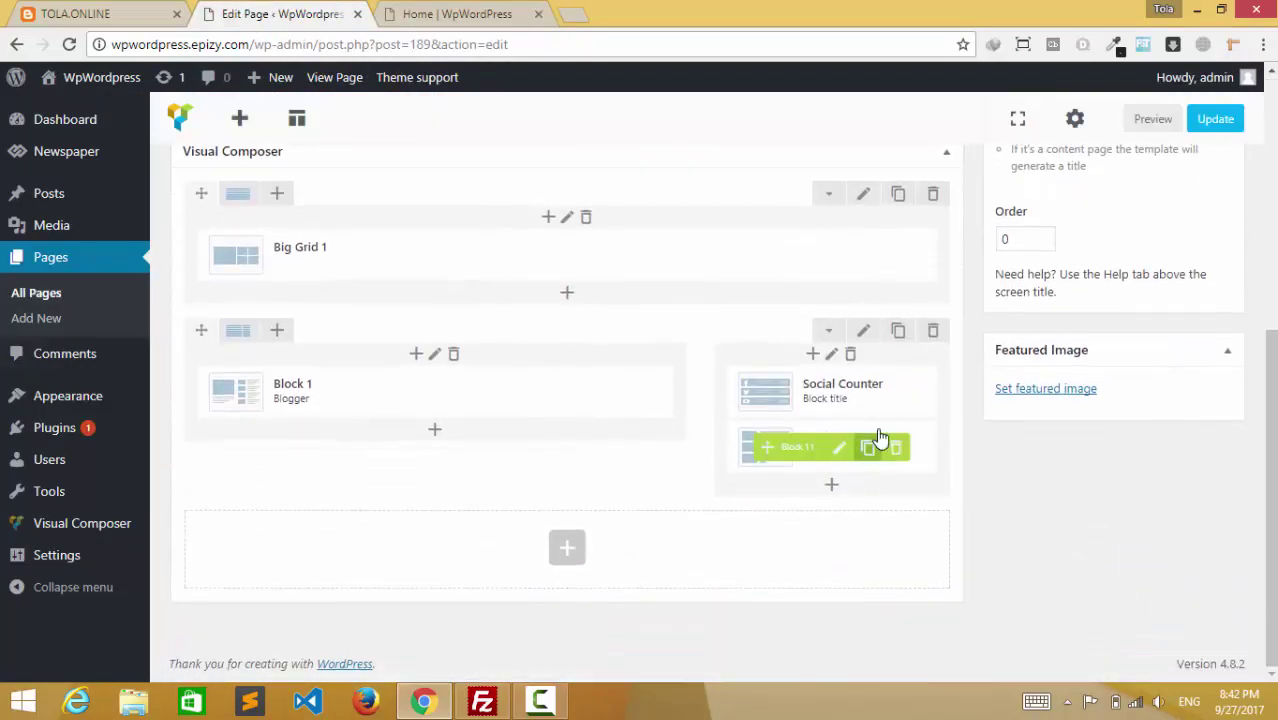
{"action": "left_click", "coordinate": [852, 396]}
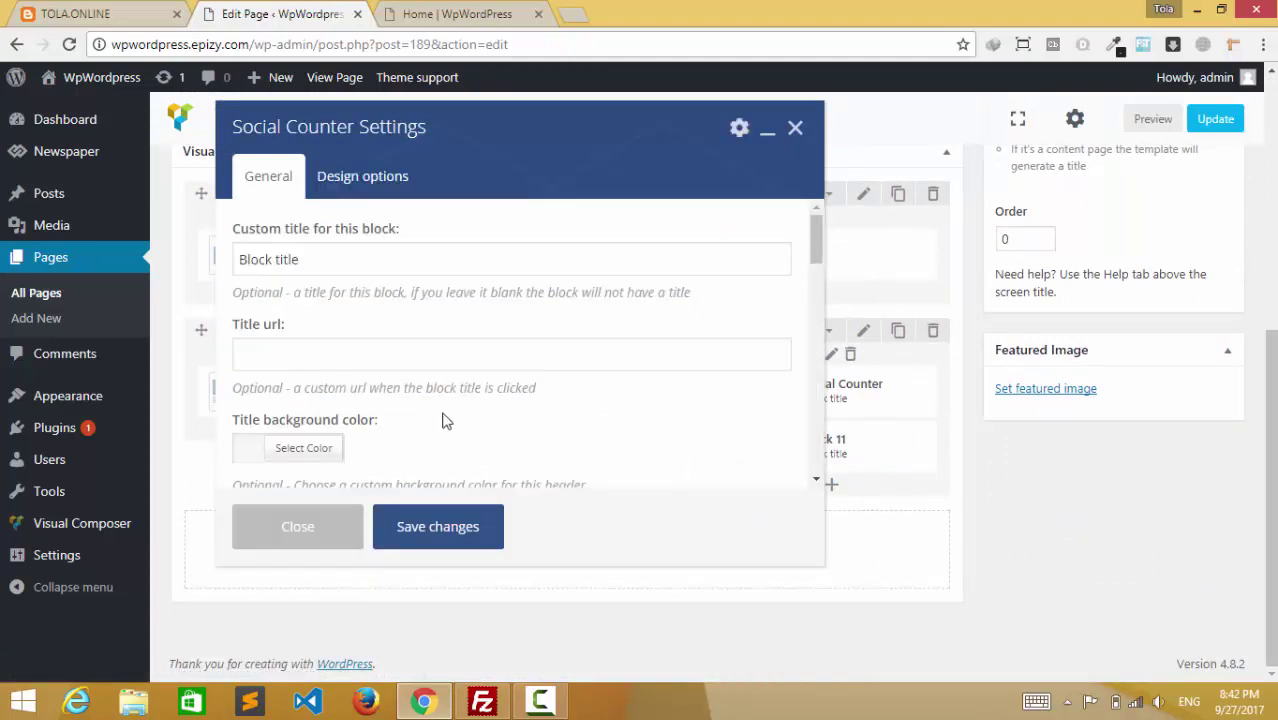
{"action": "scroll", "coordinate": [499, 391], "scroll_direction": "down", "scroll_amount": 8}
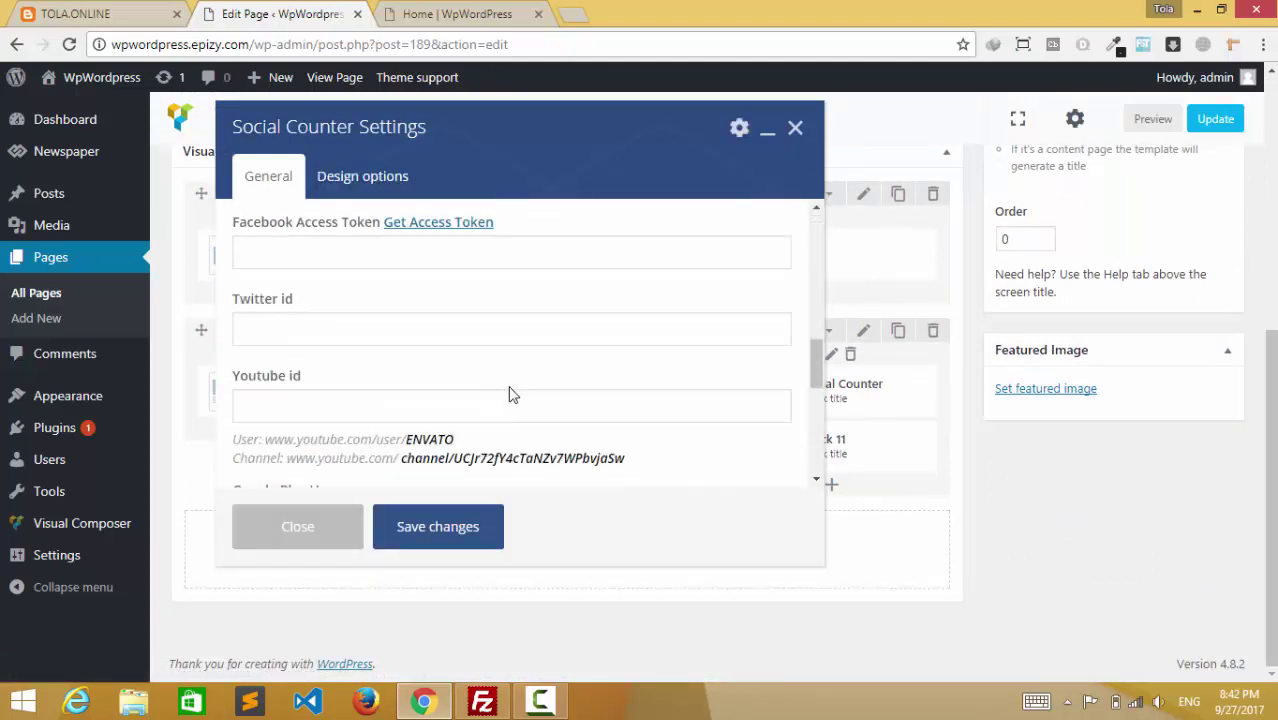
{"action": "scroll", "coordinate": [530, 385], "scroll_direction": "down", "scroll_amount": 5}
{"action": "scroll", "coordinate": [519, 397], "scroll_direction": "up", "scroll_amount": 3}
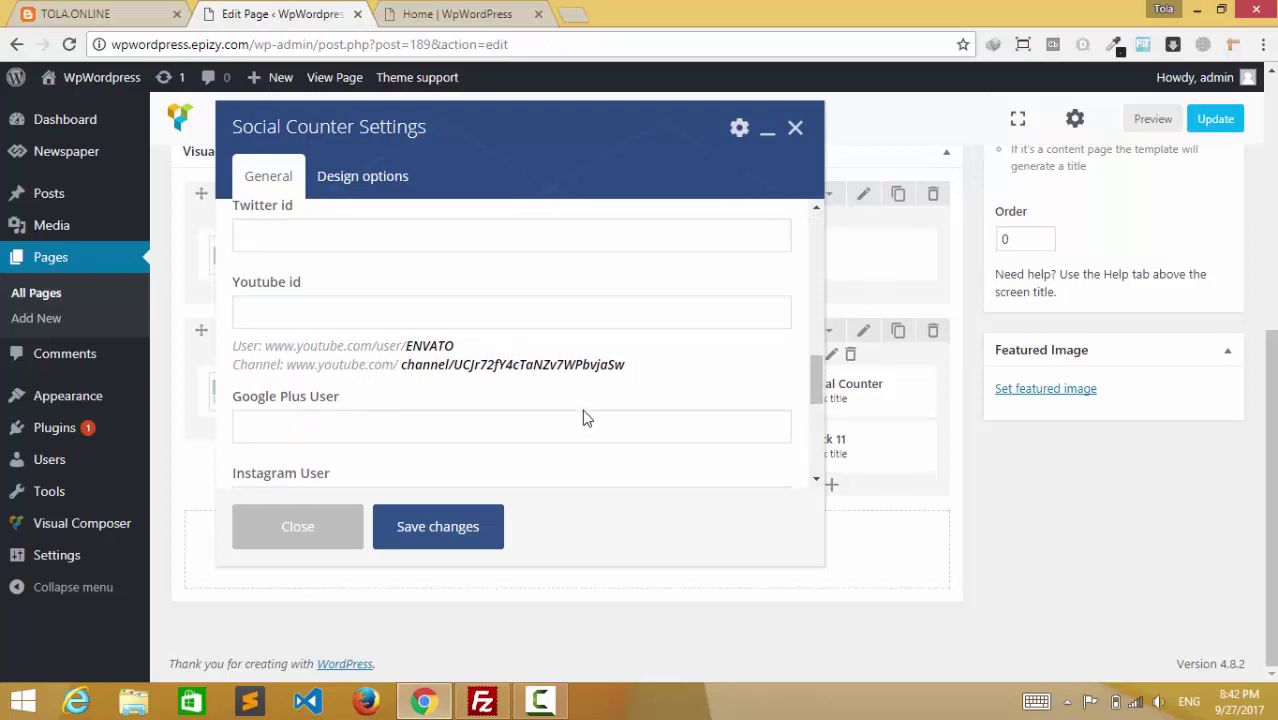
{"action": "scroll", "coordinate": [550, 410], "scroll_direction": "up", "scroll_amount": 2}
{"action": "scroll", "coordinate": [490, 405], "scroll_direction": "up", "scroll_amount": 6}
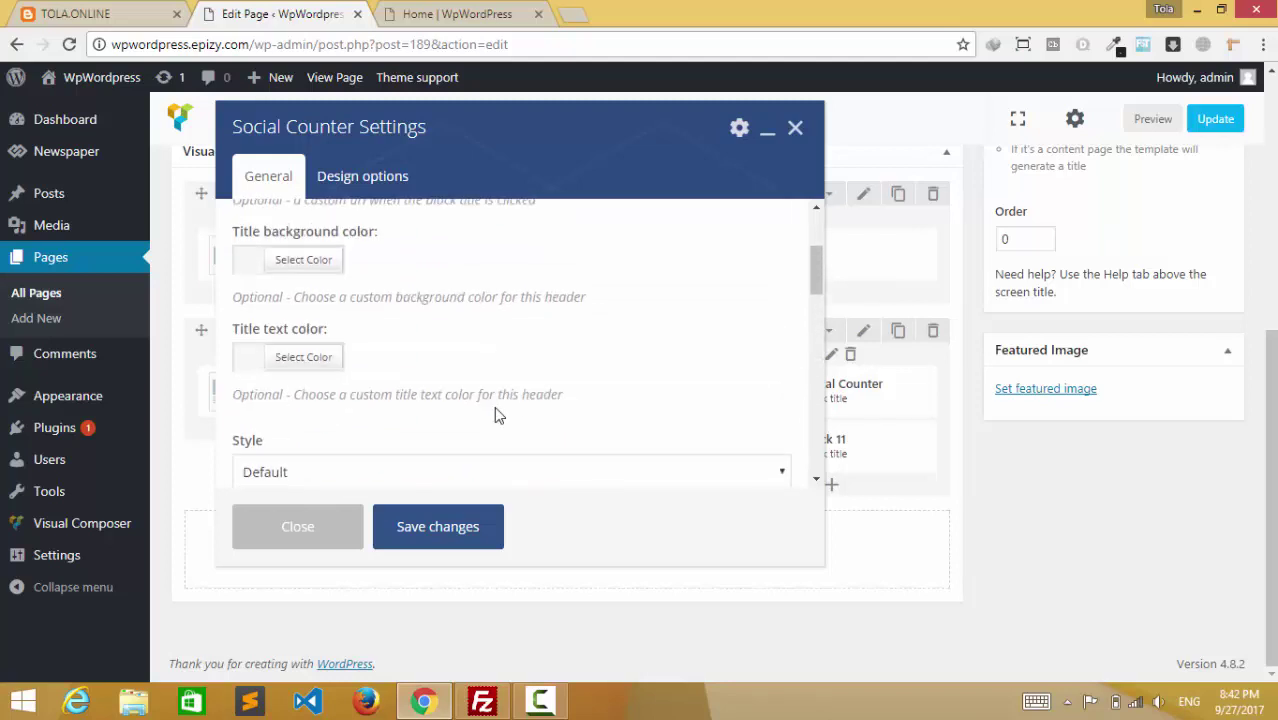
{"action": "scroll", "coordinate": [560, 392], "scroll_direction": "down", "scroll_amount": 3}
{"action": "scroll", "coordinate": [607, 386], "scroll_direction": "down", "scroll_amount": 10}
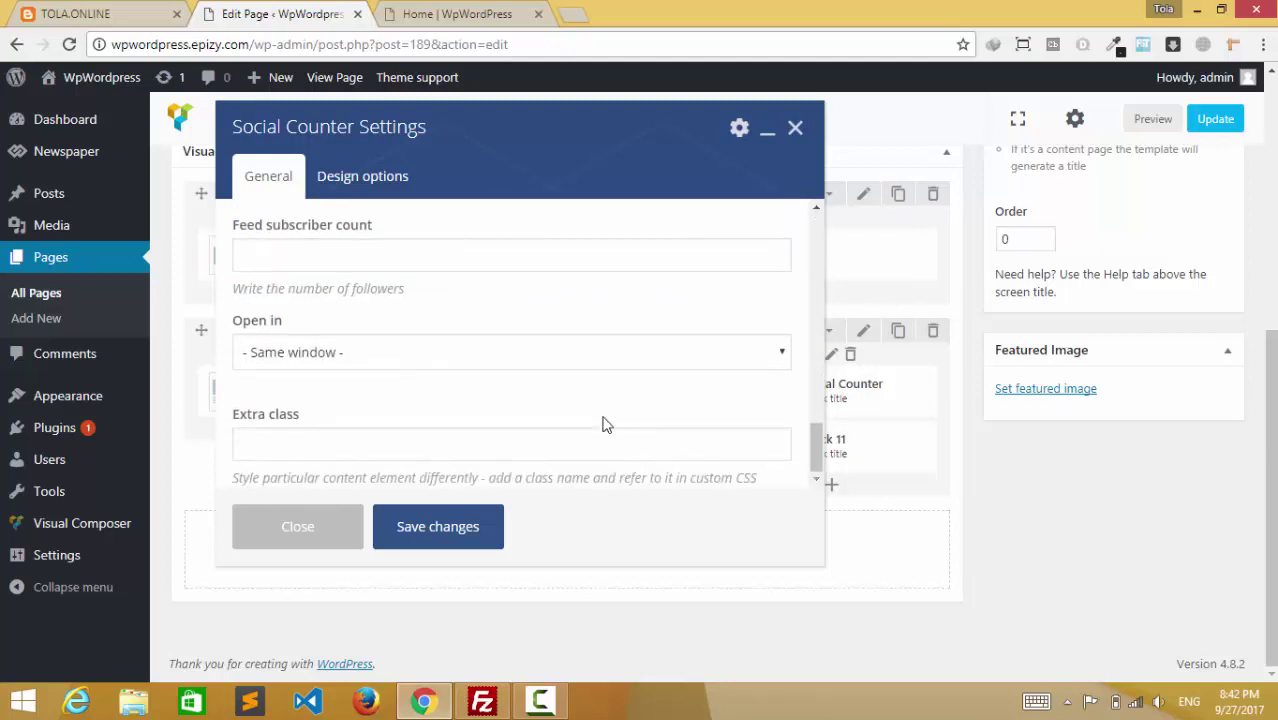
{"action": "left_click", "coordinate": [797, 130]}
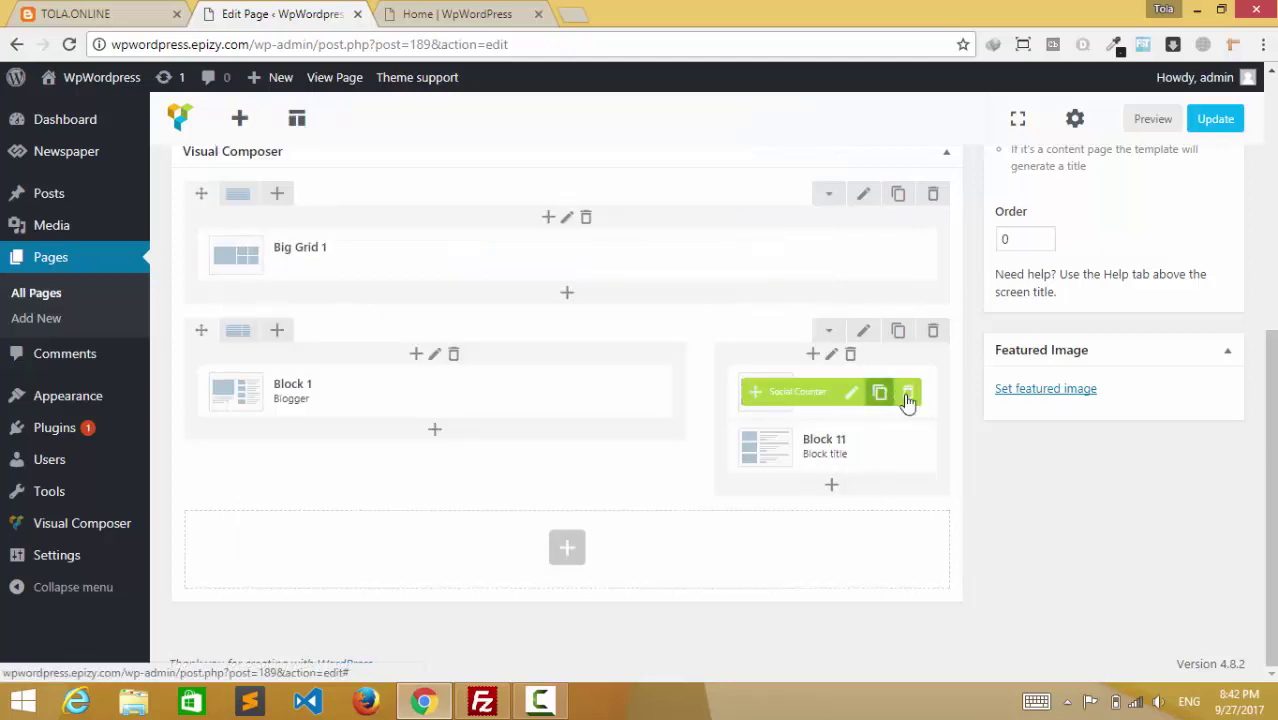
Delete the Social Counter and Block 11 elements from the second column of the lower row
{"action": "left_click", "coordinate": [907, 394]}
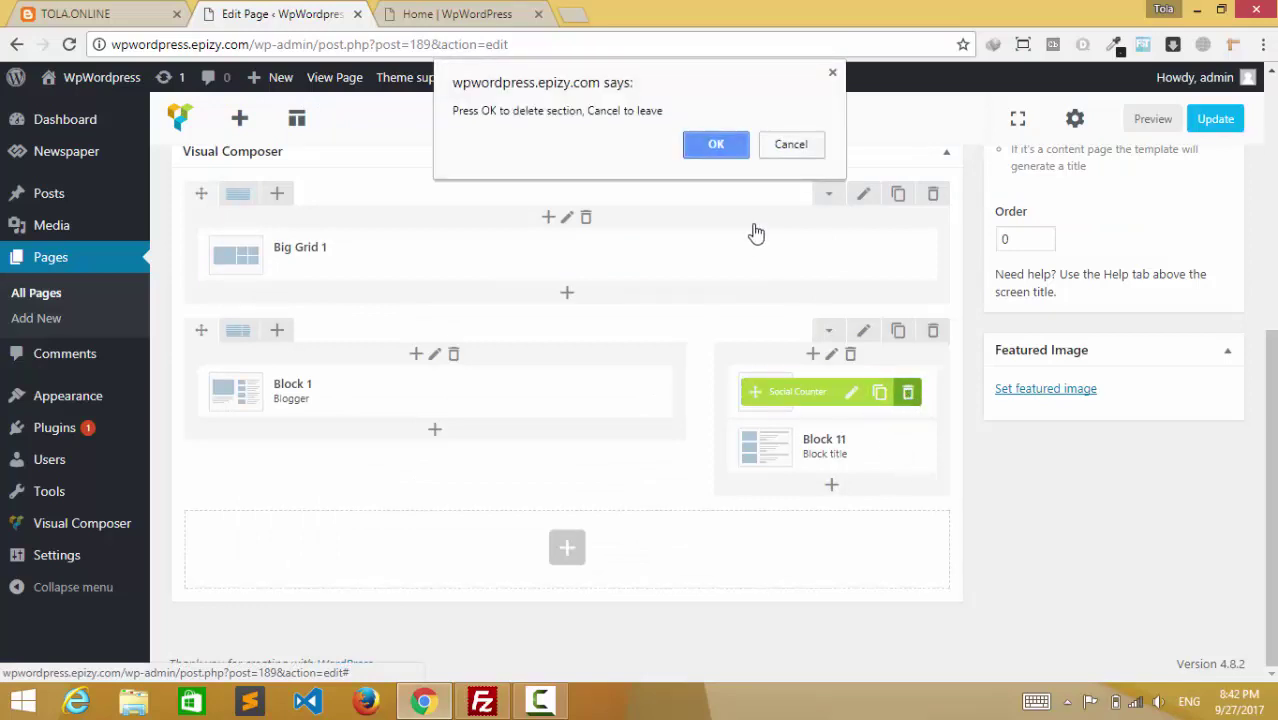
{"action": "left_click", "coordinate": [709, 148]}
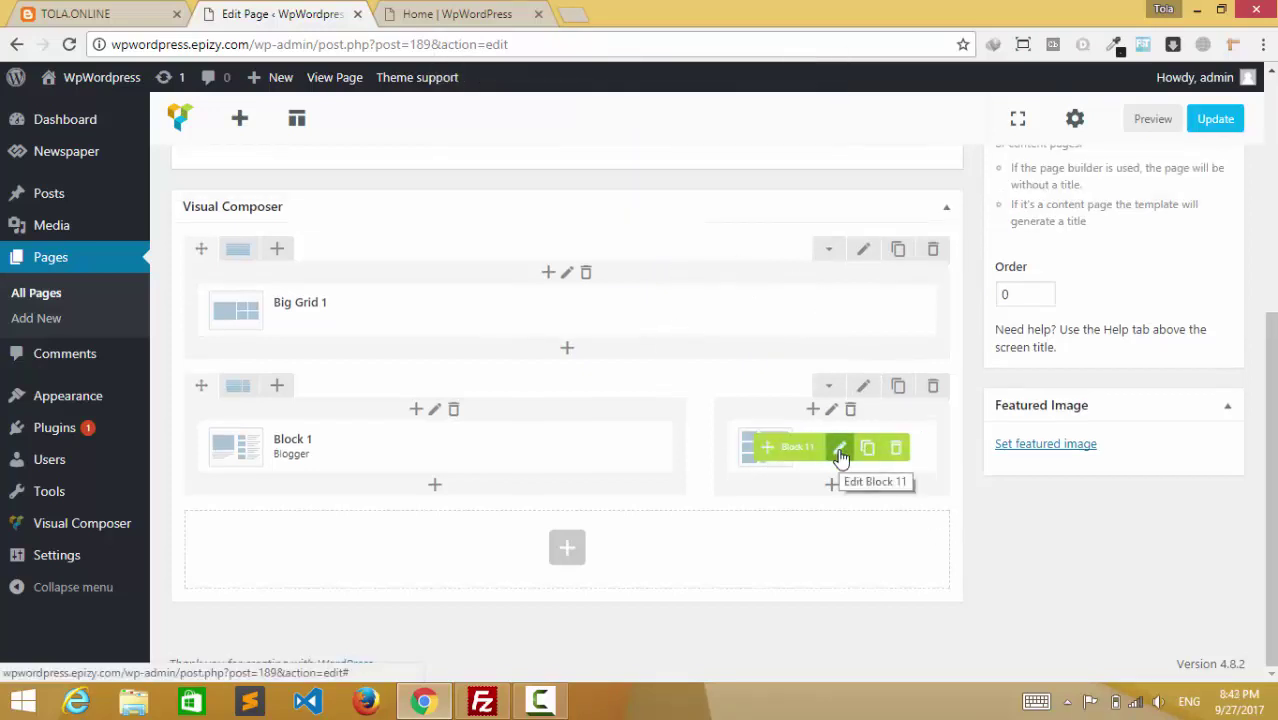
{"action": "left_click", "coordinate": [893, 450]}
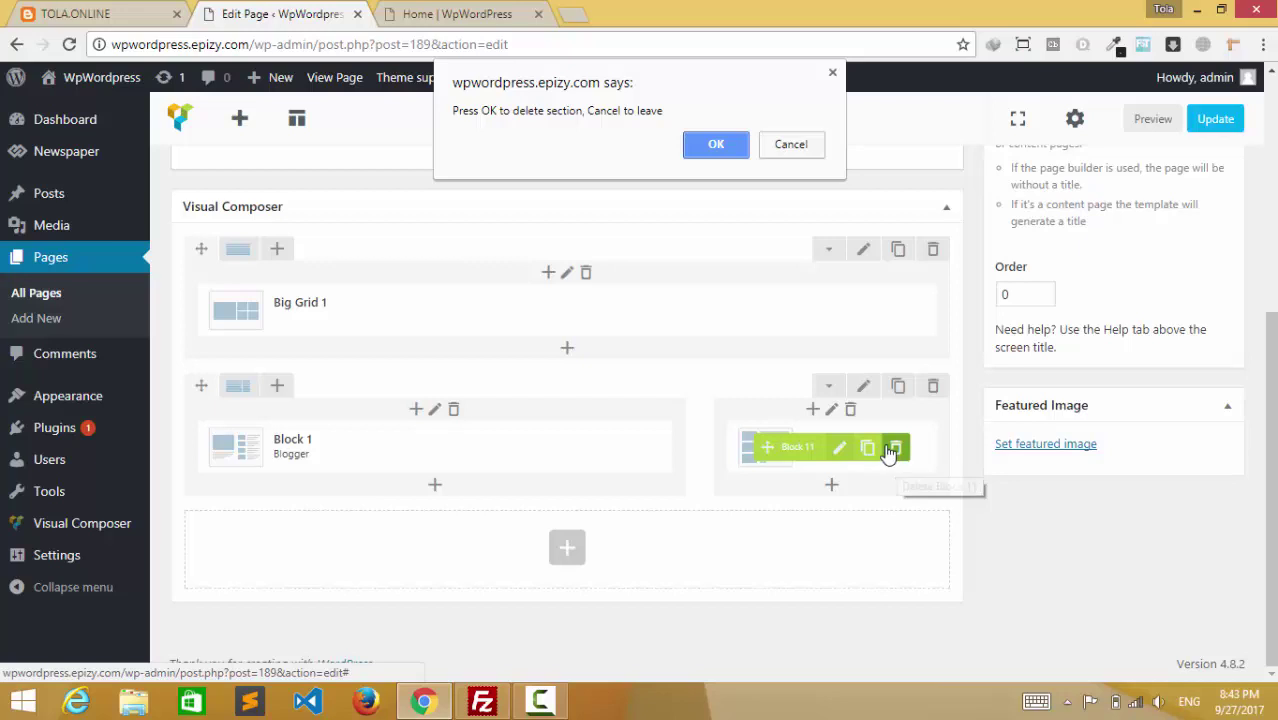
{"action": "left_click", "coordinate": [716, 148]}
Add a Block 15 element to the empty second column and save it with its default settings
{"action": "left_click", "coordinate": [831, 444]}
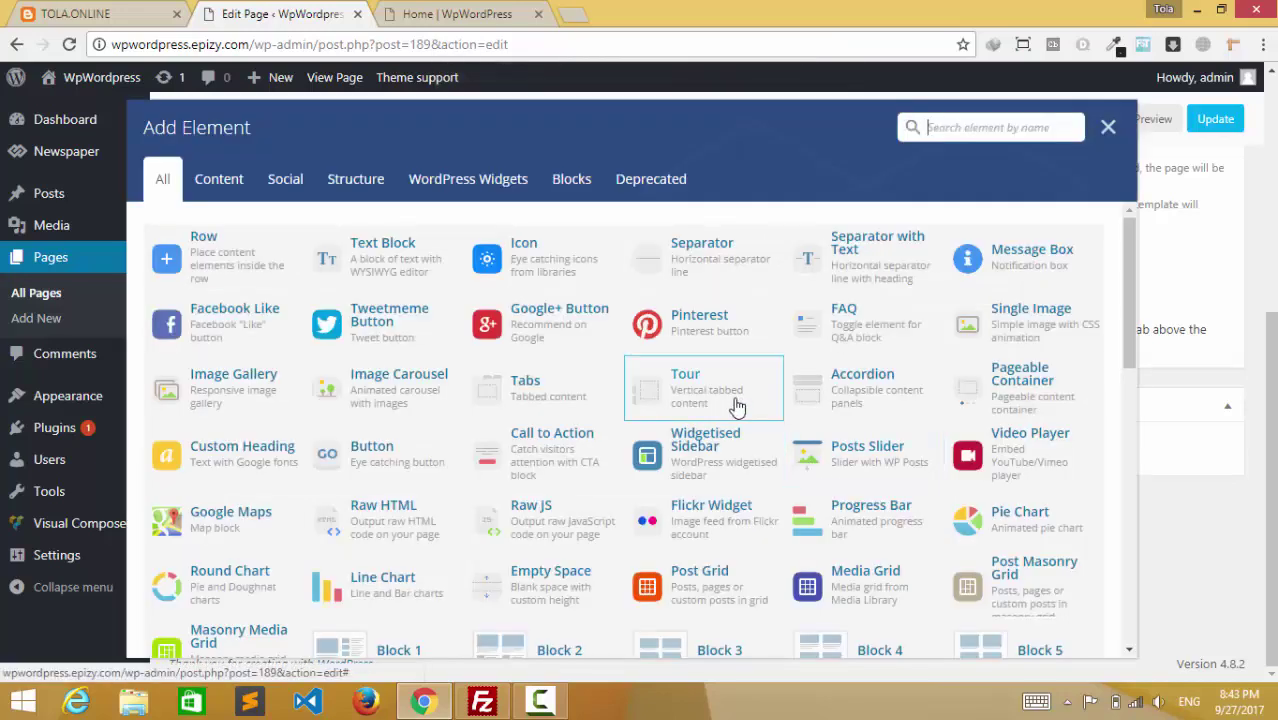
{"action": "scroll", "coordinate": [720, 470], "scroll_direction": "down", "scroll_amount": 5}
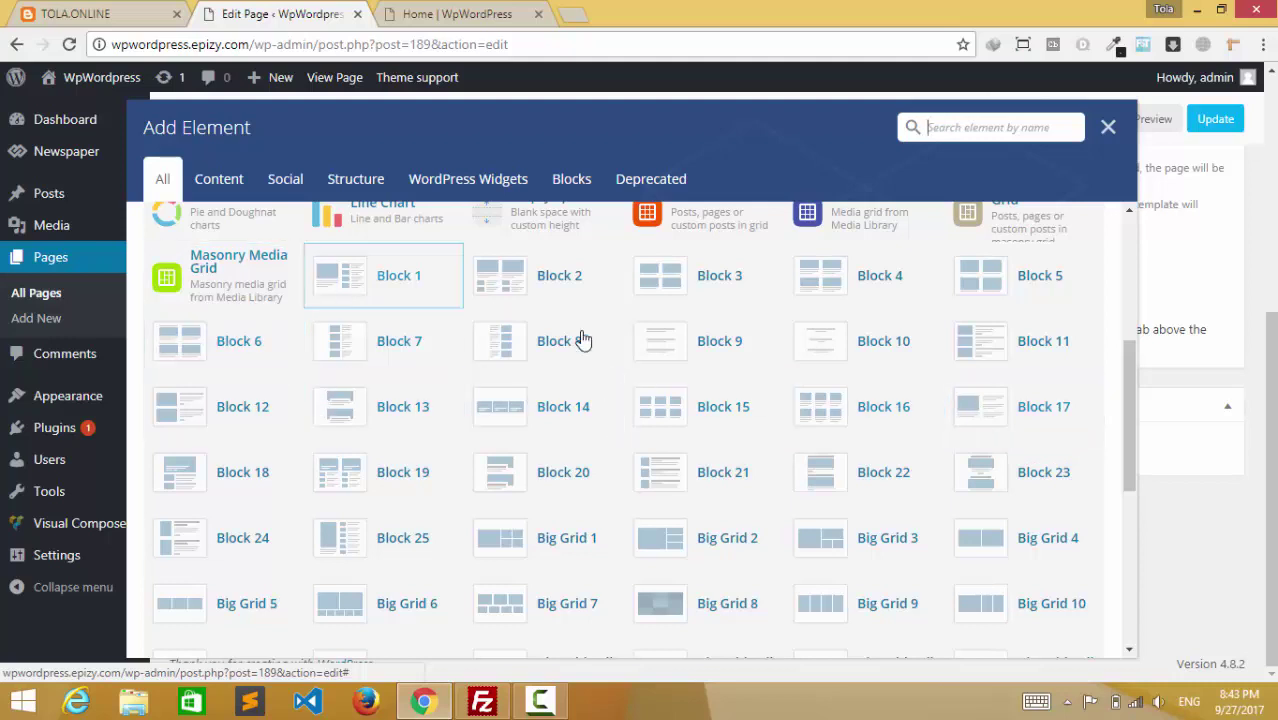
{"action": "left_click", "coordinate": [716, 427]}
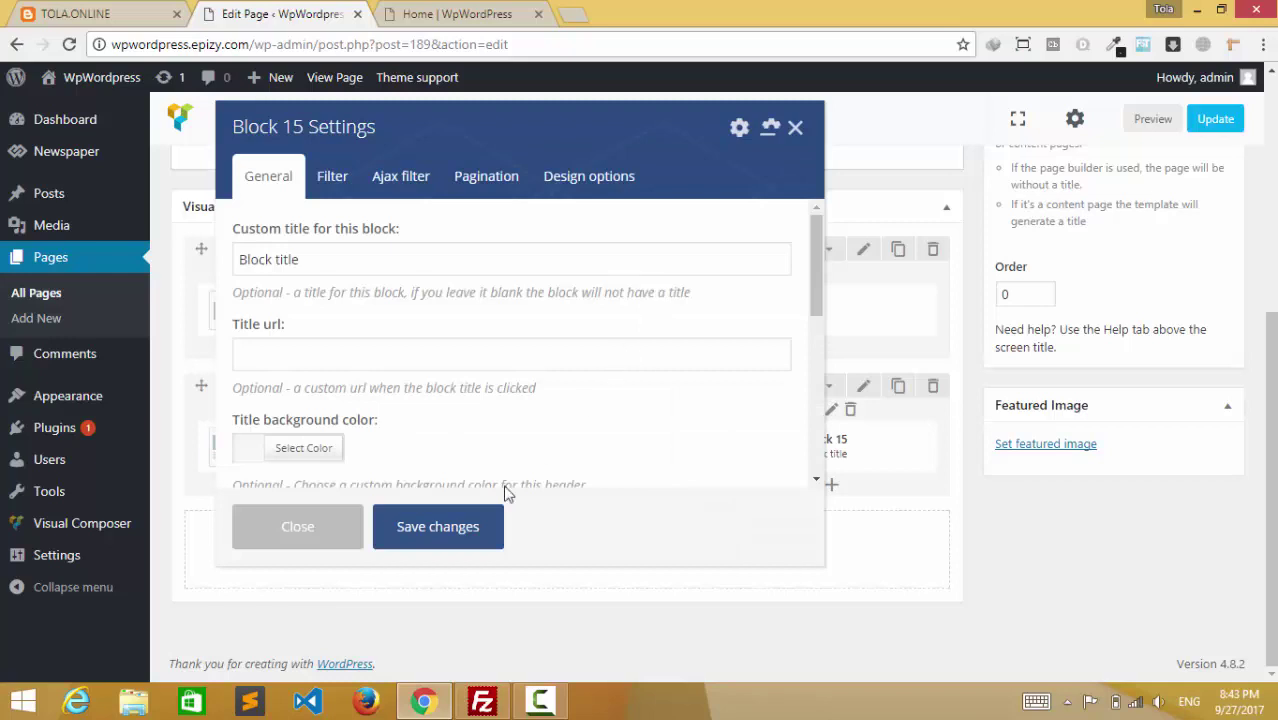
{"action": "left_click", "coordinate": [418, 533]}
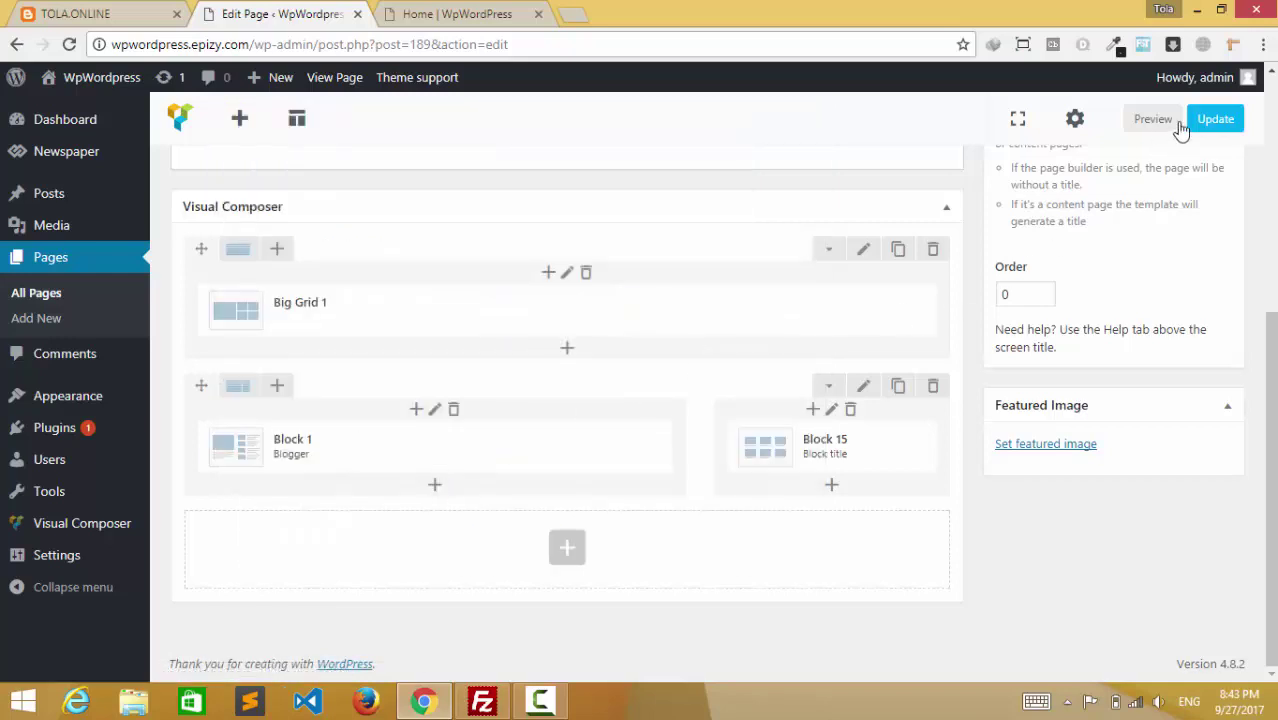
Update the Home page and reload its published version to examine Block 15 beside the Blogger block
{"action": "left_click", "coordinate": [1218, 122]}
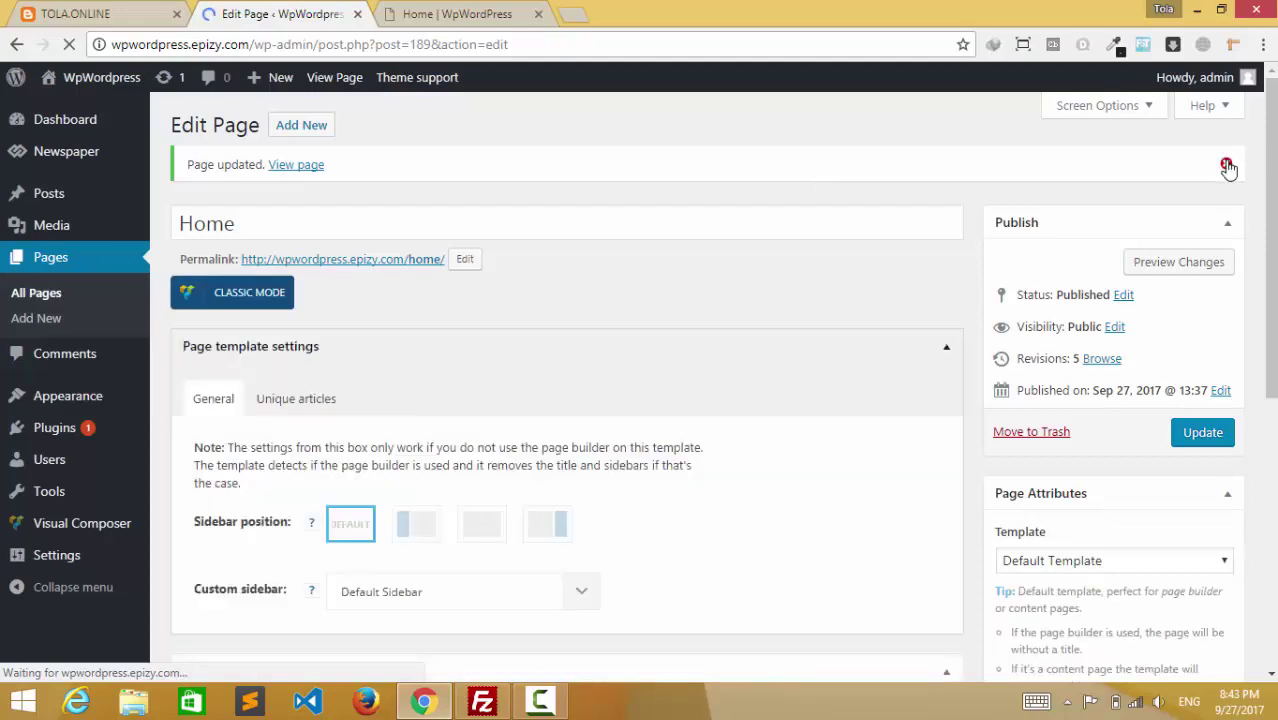
{"action": "left_click", "coordinate": [1228, 168]}
{"action": "left_click", "coordinate": [462, 13]}
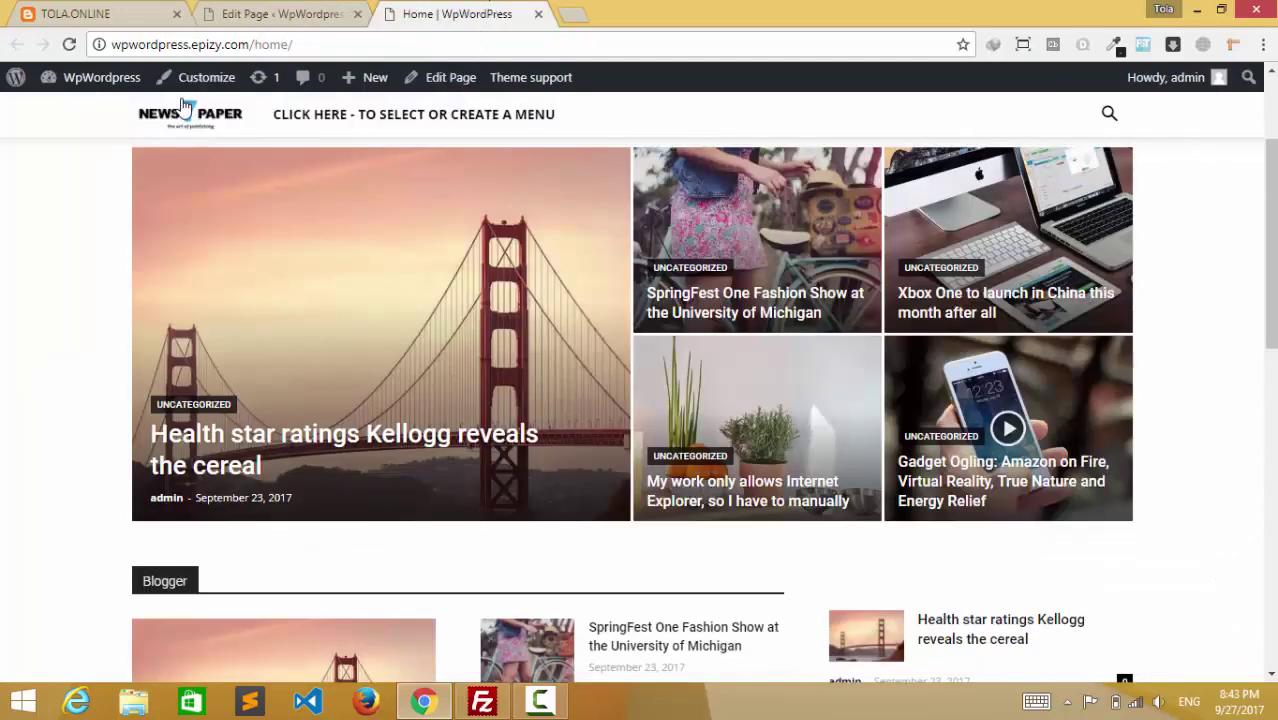
{"action": "left_click", "coordinate": [69, 44]}
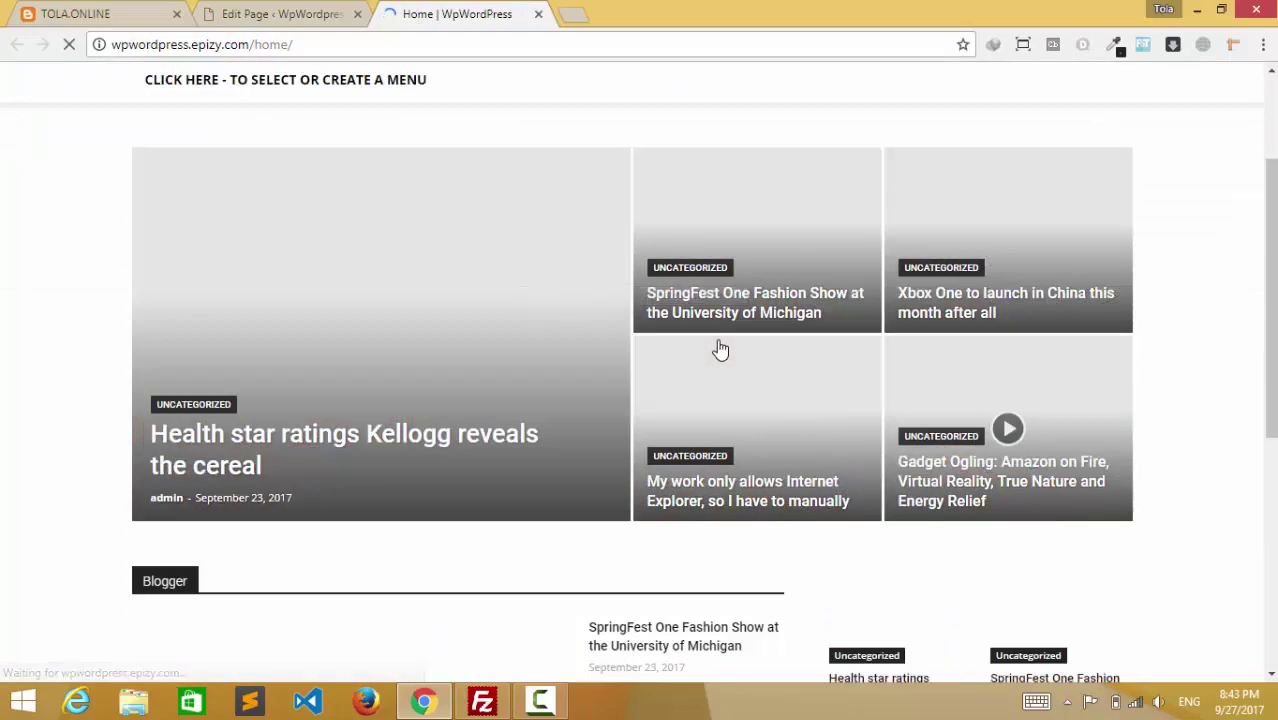
{"action": "scroll", "coordinate": [730, 415], "scroll_direction": "down", "scroll_amount": 5}
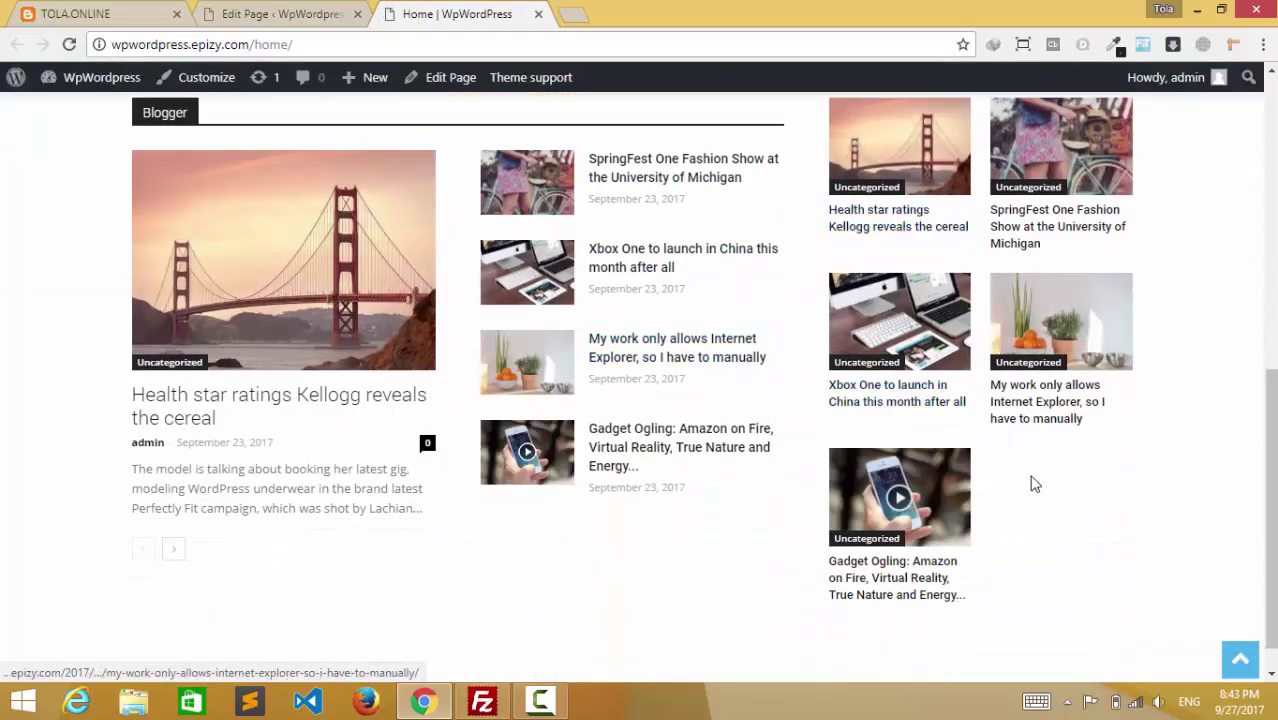
{"action": "scroll", "coordinate": [1035, 484], "scroll_direction": "up", "scroll_amount": 2}
{"action": "scroll", "coordinate": [1020, 350], "scroll_direction": "down", "scroll_amount": 1}
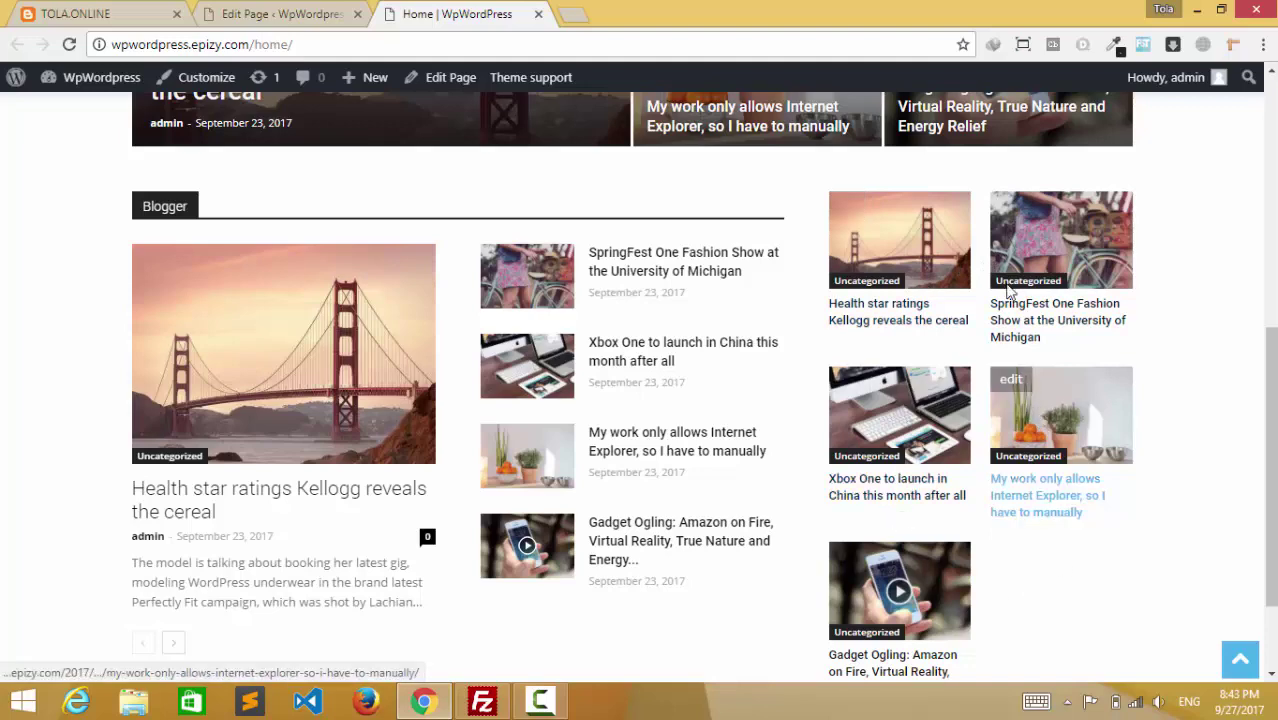
{"action": "scroll", "coordinate": [985, 330], "scroll_direction": "down", "scroll_amount": 1}
{"action": "scroll", "coordinate": [985, 328], "scroll_direction": "up", "scroll_amount": 2}
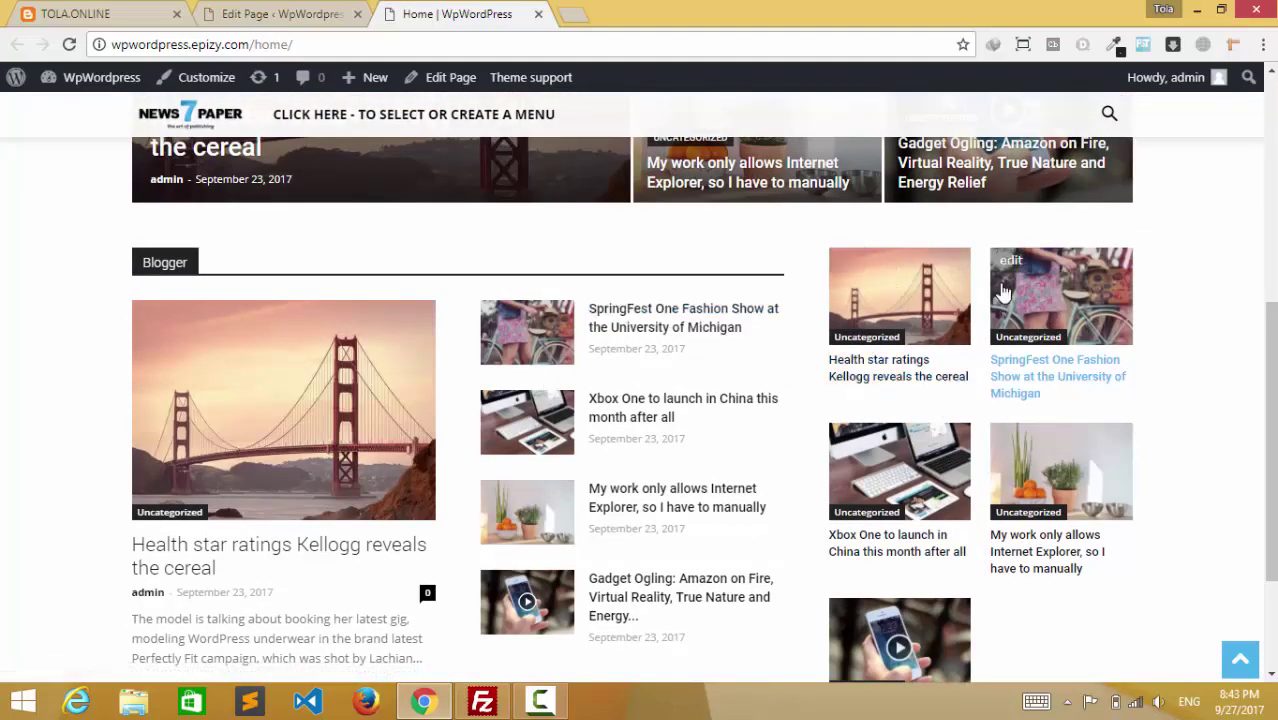
Set the custom title of Block 15 to "Wordpress" in the page editor and save the block settings
{"action": "key", "text": "ctrl+shift+Tab"}
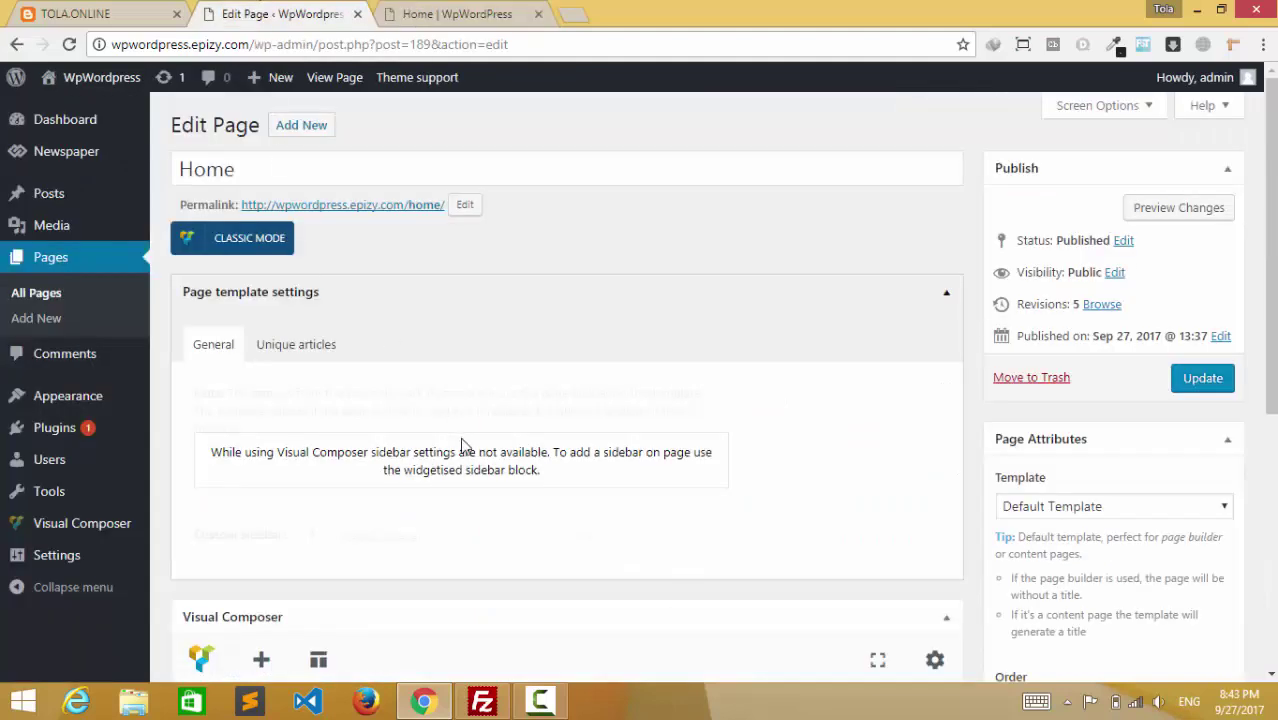
{"action": "scroll", "coordinate": [798, 405], "scroll_direction": "down", "scroll_amount": 4}
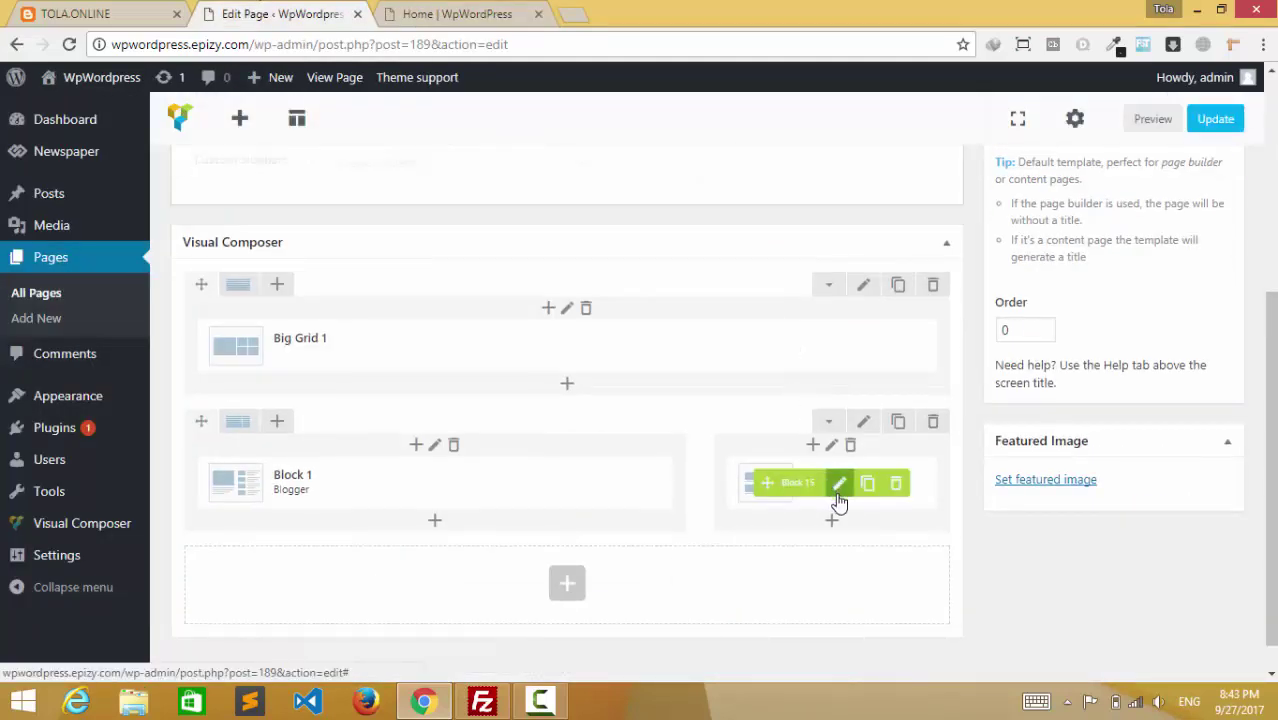
{"action": "left_click", "coordinate": [839, 484]}
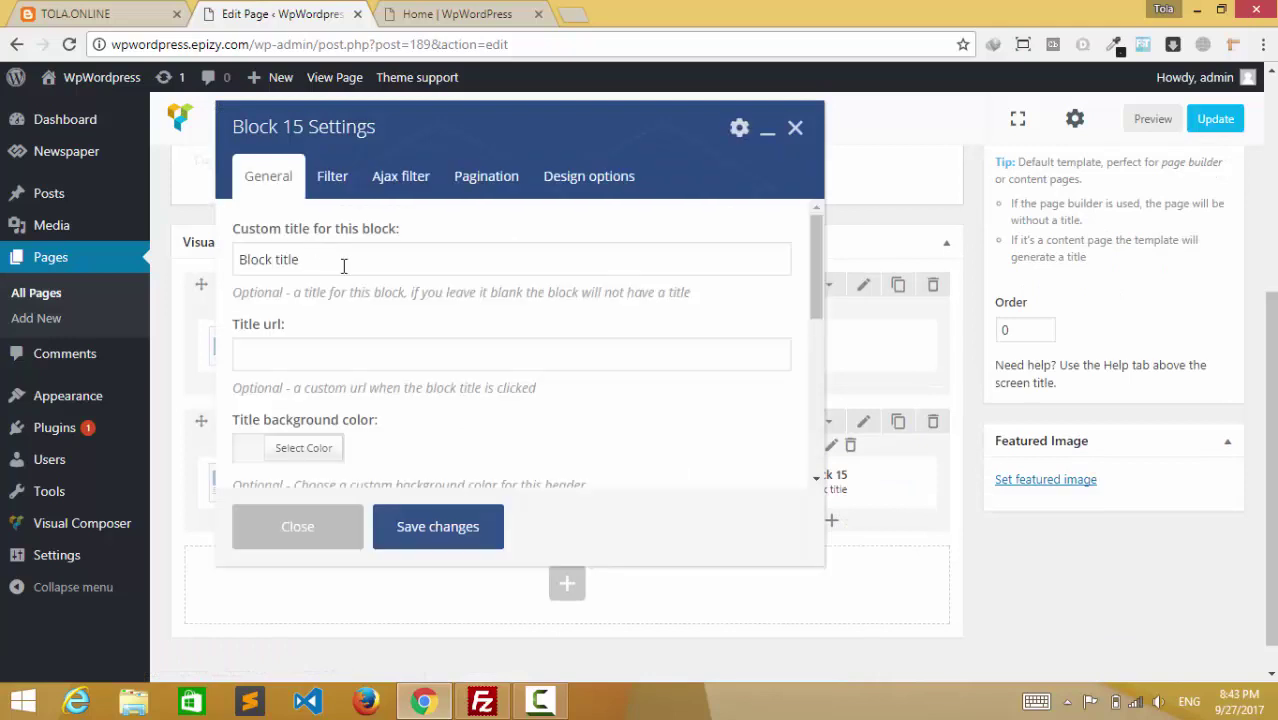
{"action": "left_click", "coordinate": [398, 270]}
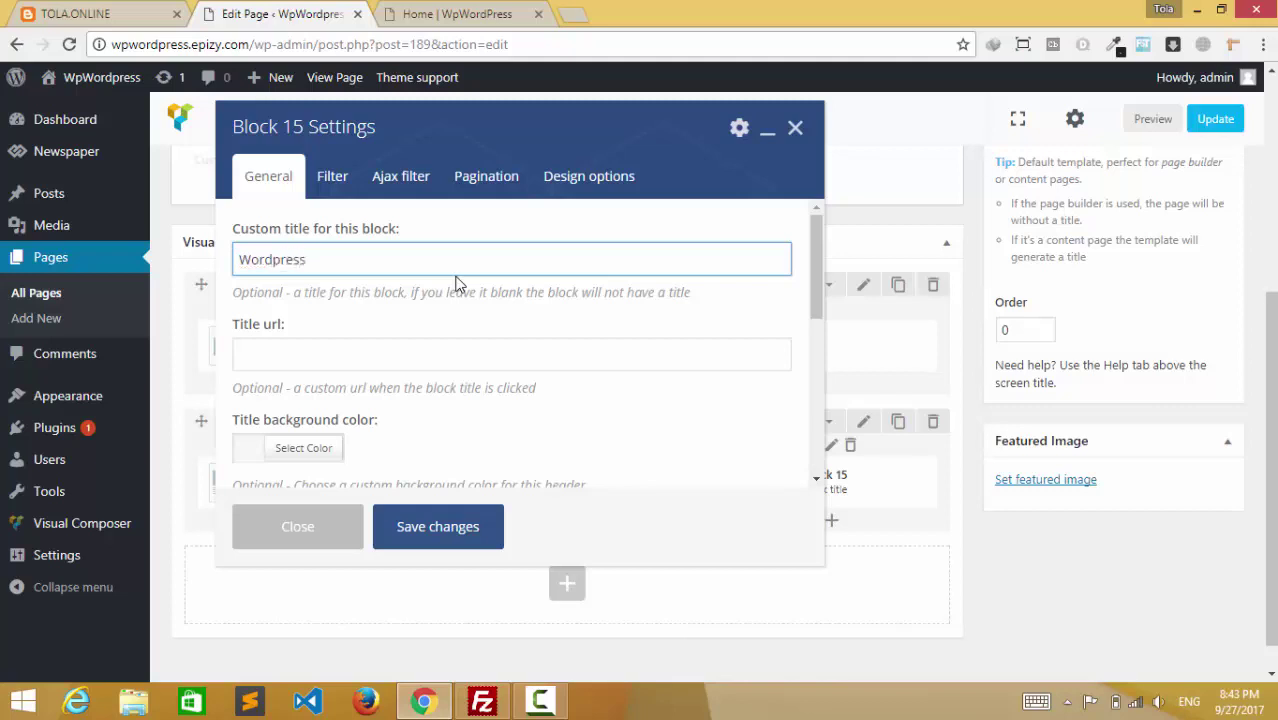
{"action": "left_click", "coordinate": [423, 524]}
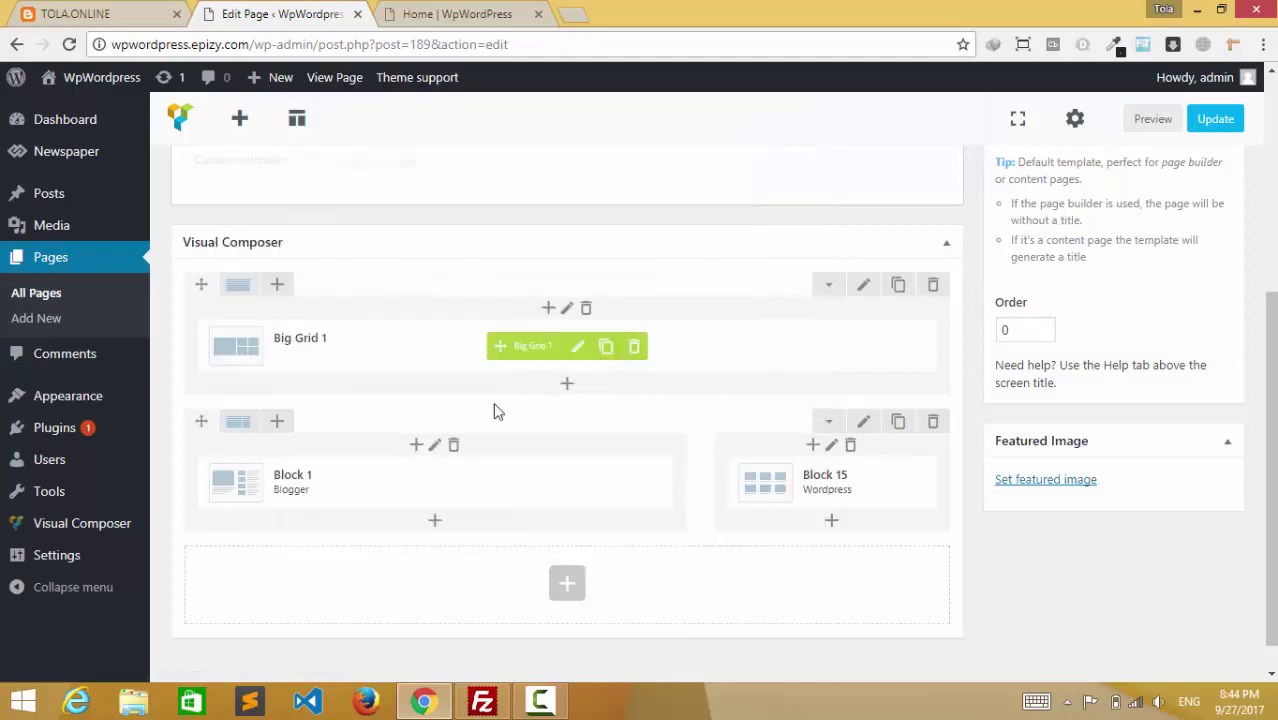
Update the Home page with the retitled Block 15 and go back to its published version
{"action": "left_click", "coordinate": [1224, 130]}
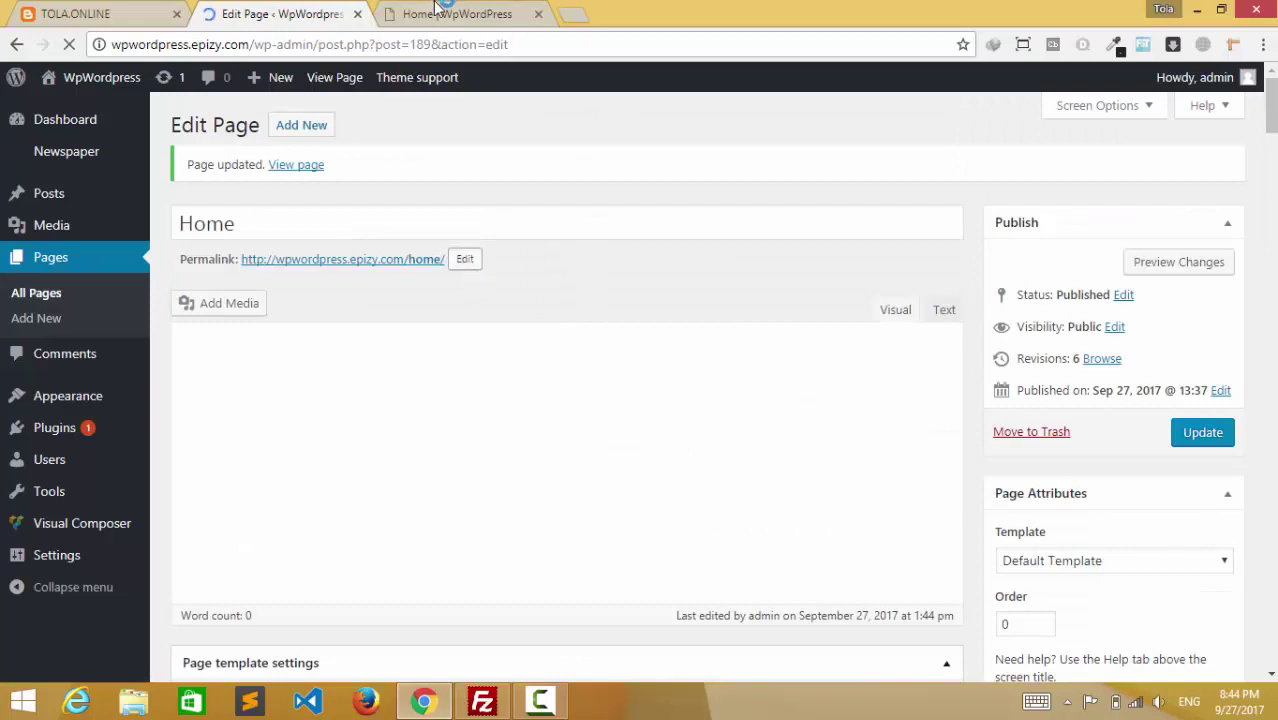
{"action": "left_click", "coordinate": [437, 13]}
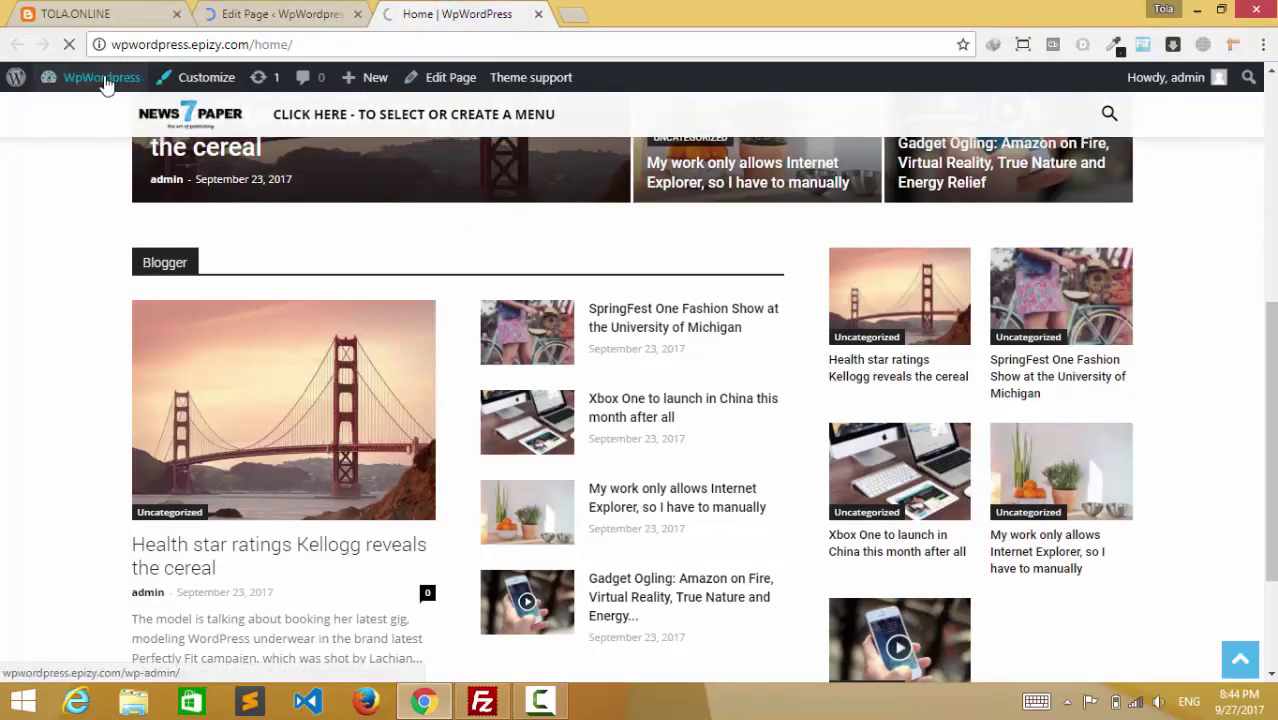
{"action": "left_click", "coordinate": [378, 138]}
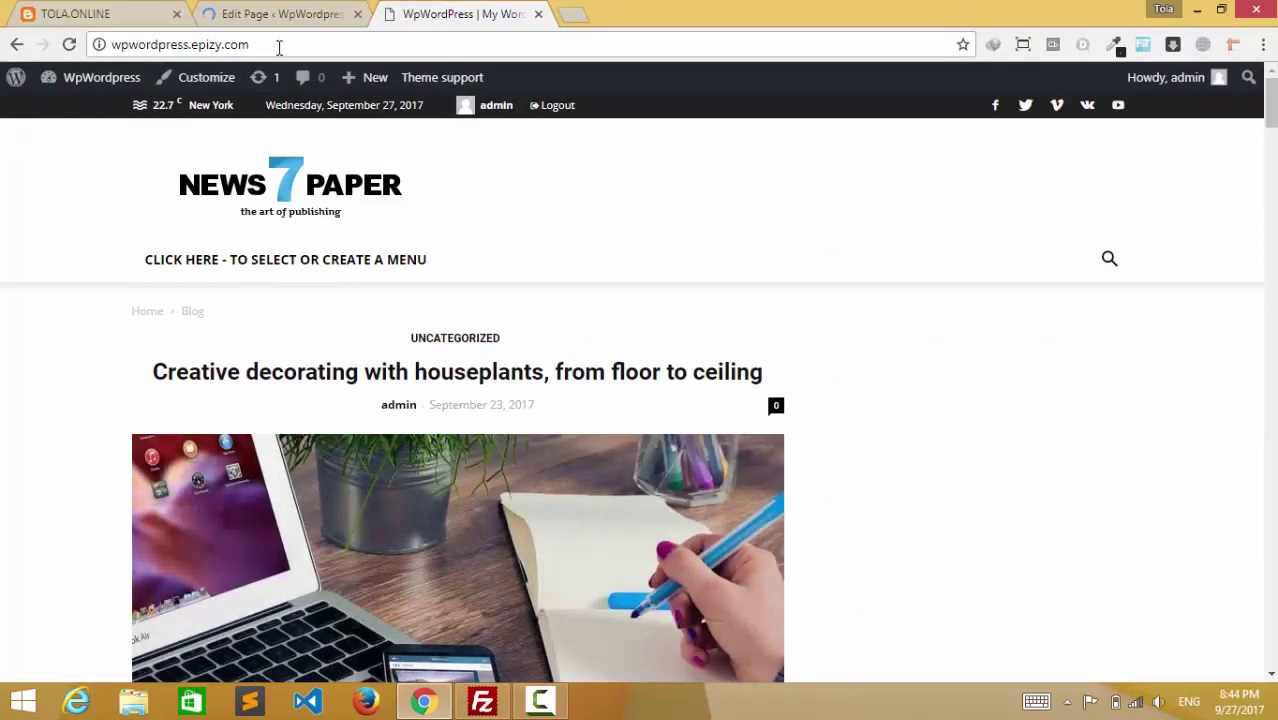
{"action": "left_click", "coordinate": [16, 45]}
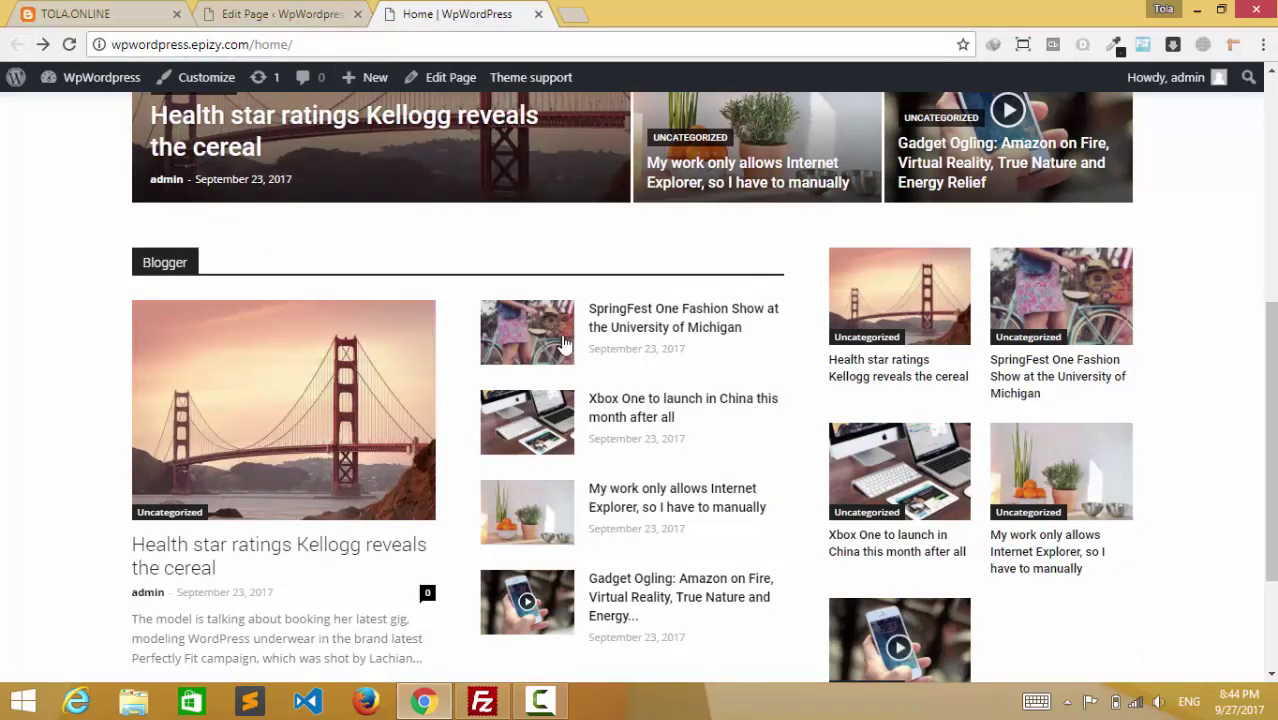
Examine the published Home page's Blogger block and the post grid in the second column, down to the footer
{"action": "scroll", "coordinate": [1015, 439], "scroll_direction": "down", "scroll_amount": 2}
{"action": "scroll", "coordinate": [1077, 479], "scroll_direction": "up", "scroll_amount": 3}
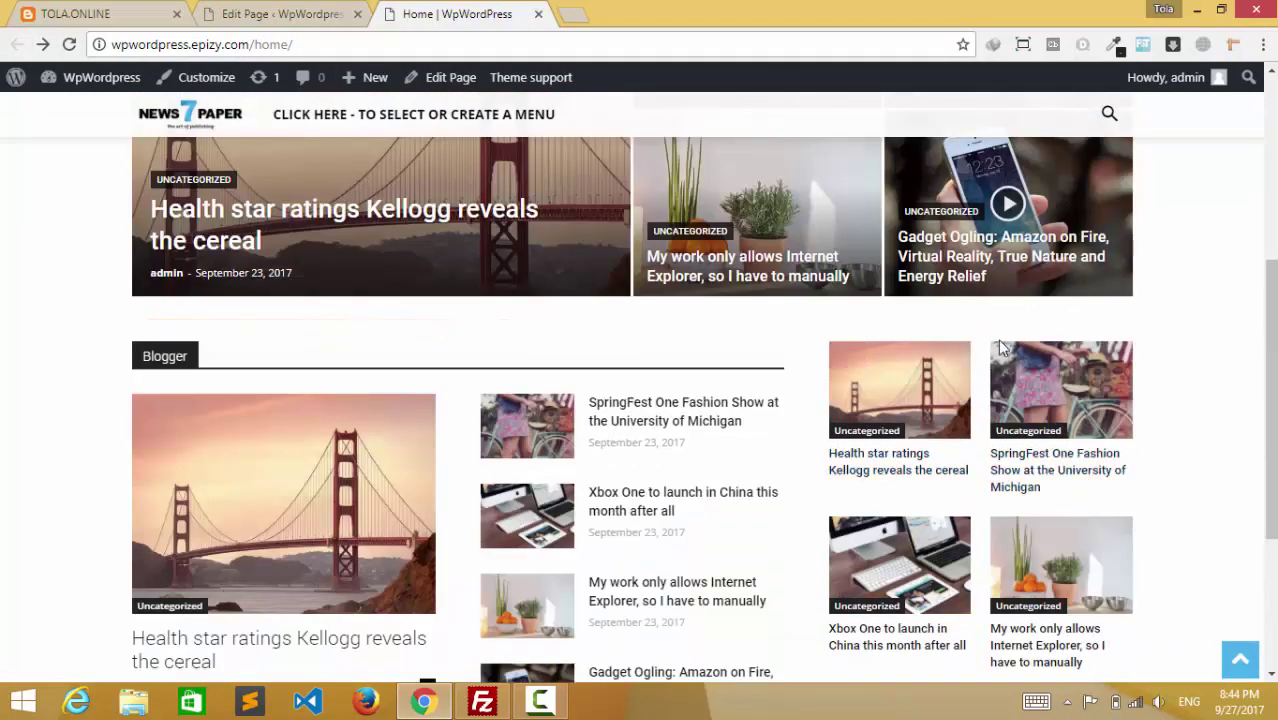
{"action": "scroll", "coordinate": [976, 566], "scroll_direction": "down", "scroll_amount": 2}
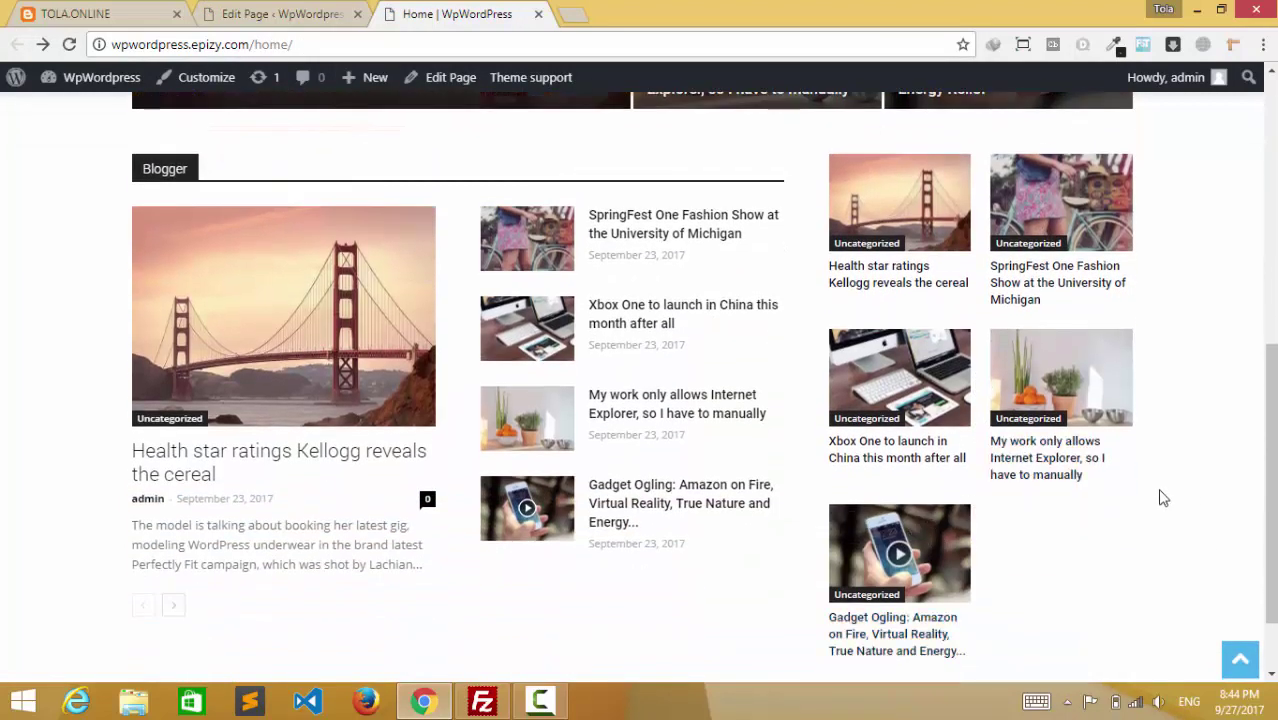
{"action": "scroll", "coordinate": [1070, 440], "scroll_direction": "up", "scroll_amount": 1}
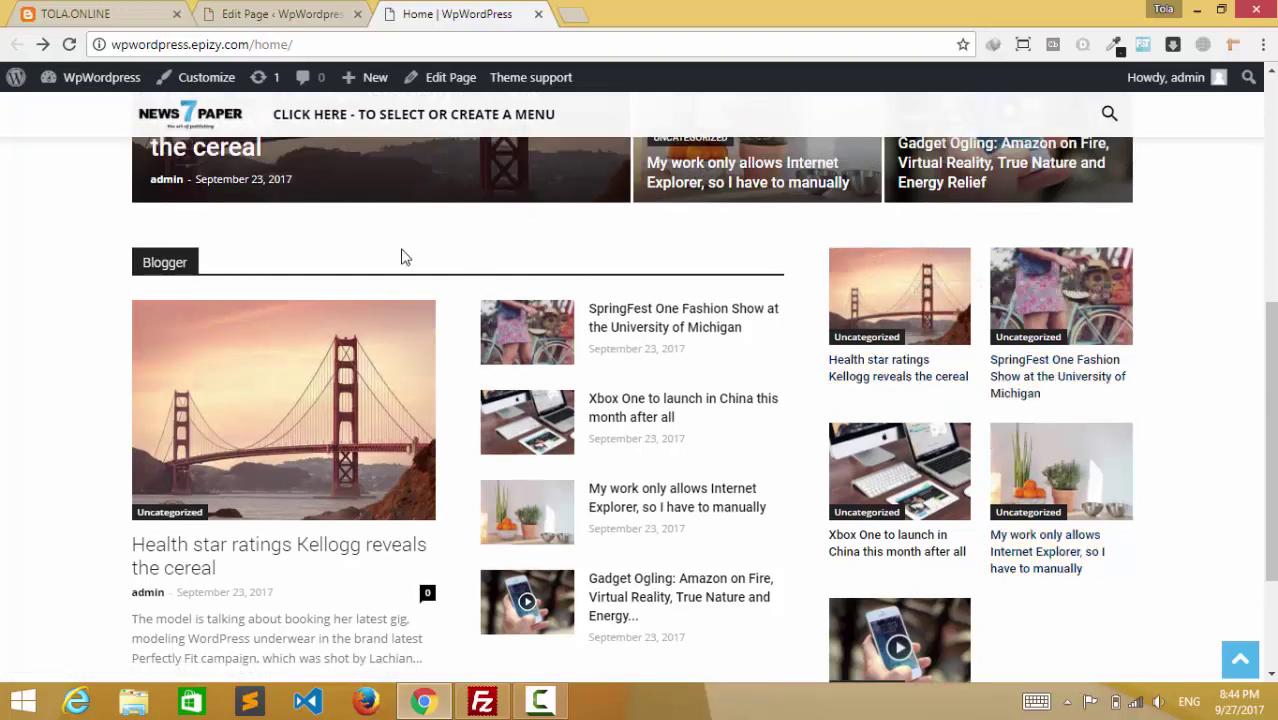
{"action": "scroll", "coordinate": [981, 545], "scroll_direction": "down", "scroll_amount": 1}
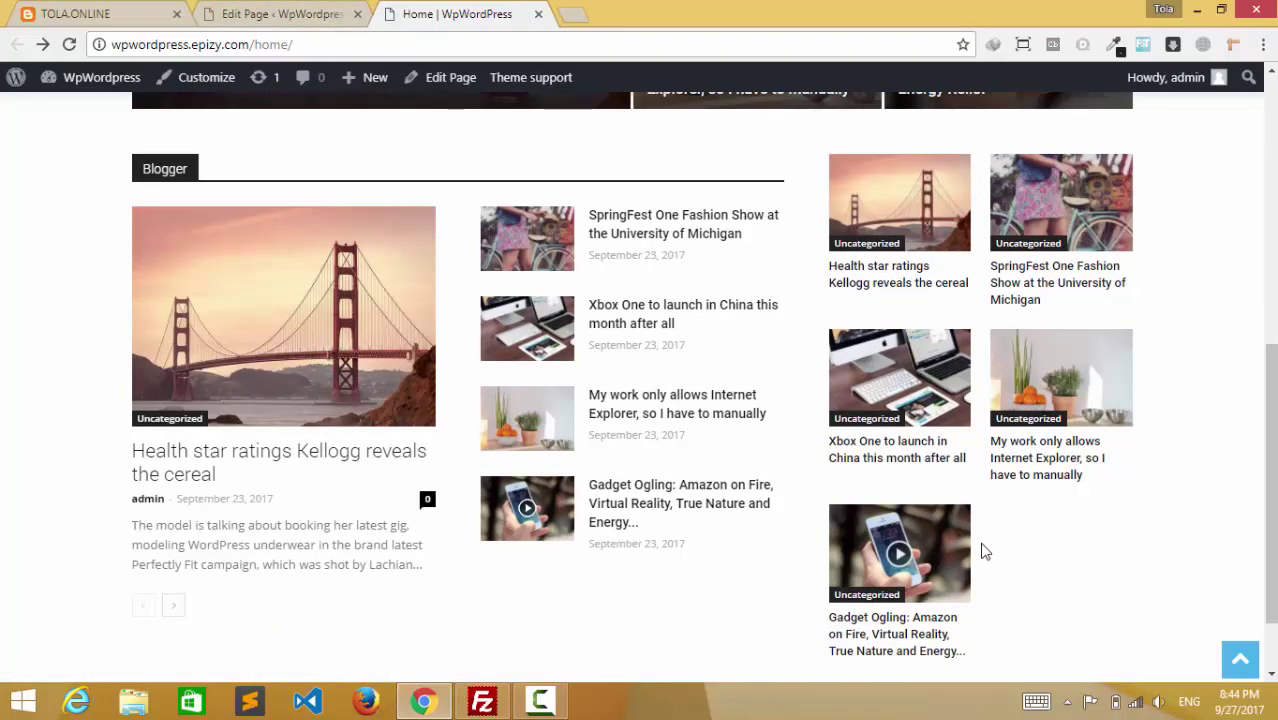
{"action": "scroll", "coordinate": [981, 545], "scroll_direction": "up", "scroll_amount": 2}
{"action": "scroll", "coordinate": [981, 545], "scroll_direction": "down", "scroll_amount": 2}
{"action": "scroll", "coordinate": [981, 548], "scroll_direction": "down", "scroll_amount": 1}
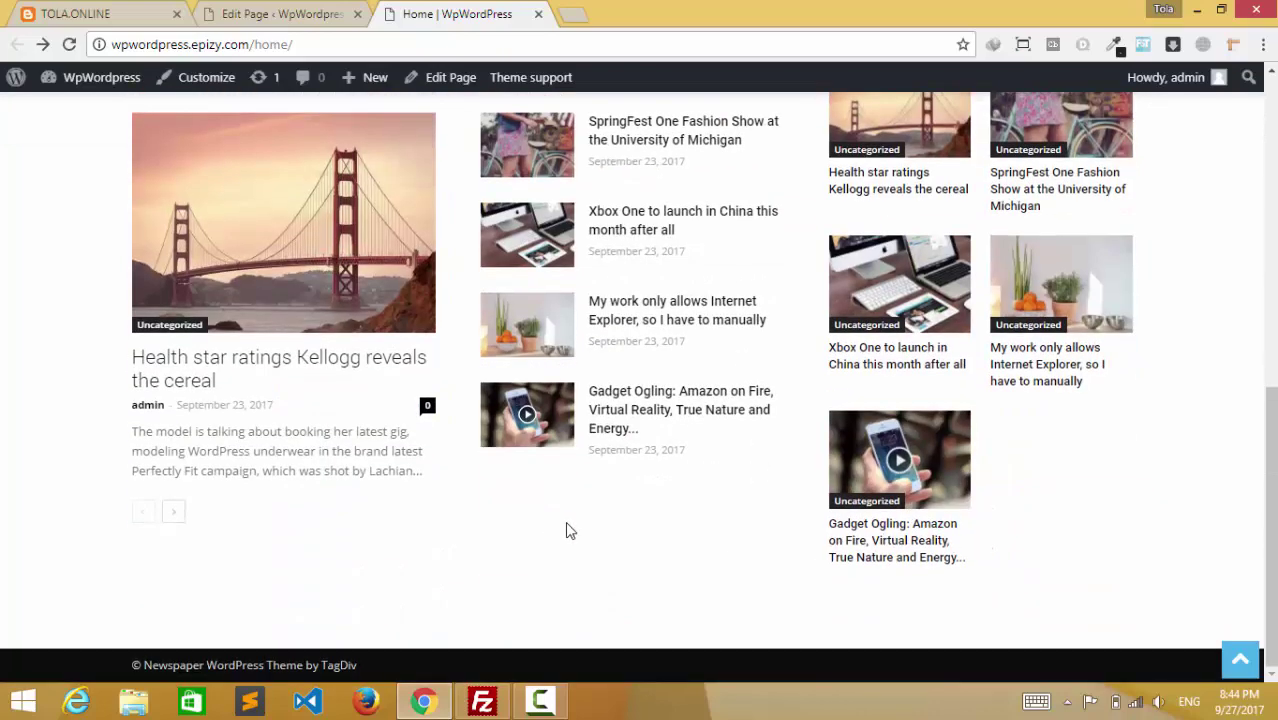
{"action": "scroll", "coordinate": [569, 530], "scroll_direction": "up", "scroll_amount": 3}
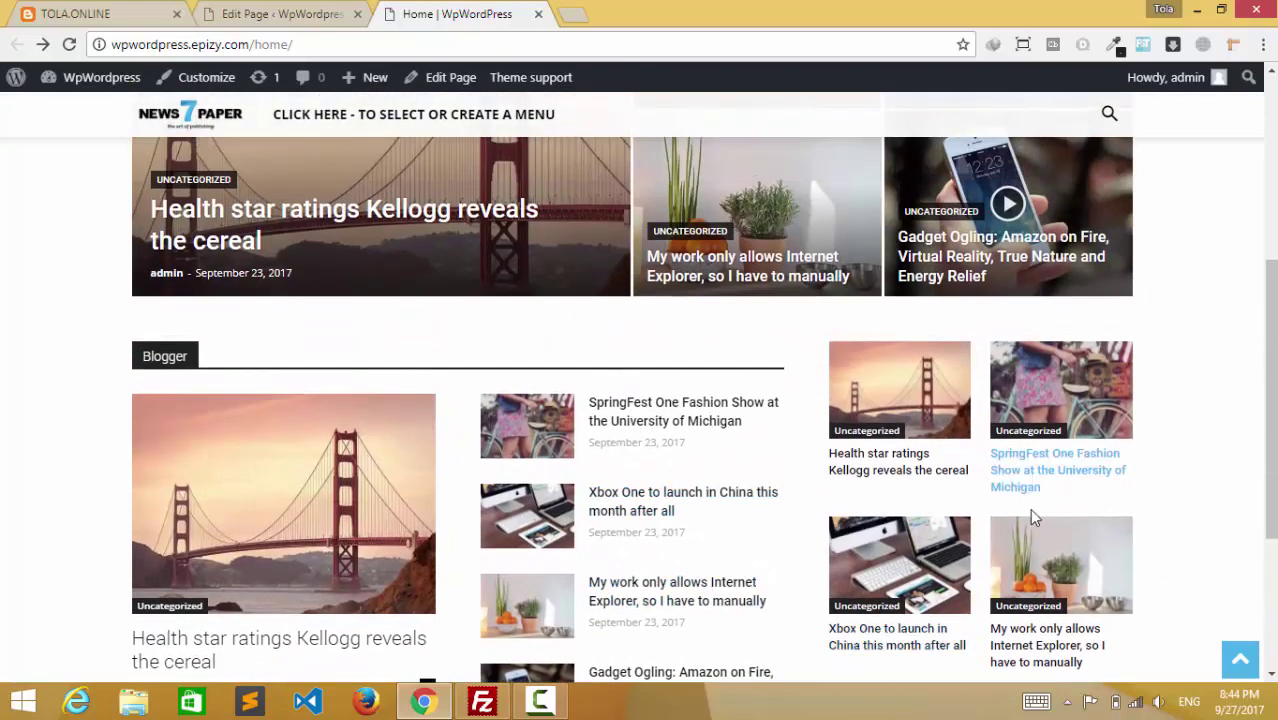
Examine the published Blogger block and page it forward to its next set of posts
{"action": "scroll", "coordinate": [1031, 516], "scroll_direction": "up", "scroll_amount": 3}
{"action": "scroll", "coordinate": [973, 508], "scroll_direction": "down", "scroll_amount": 5}
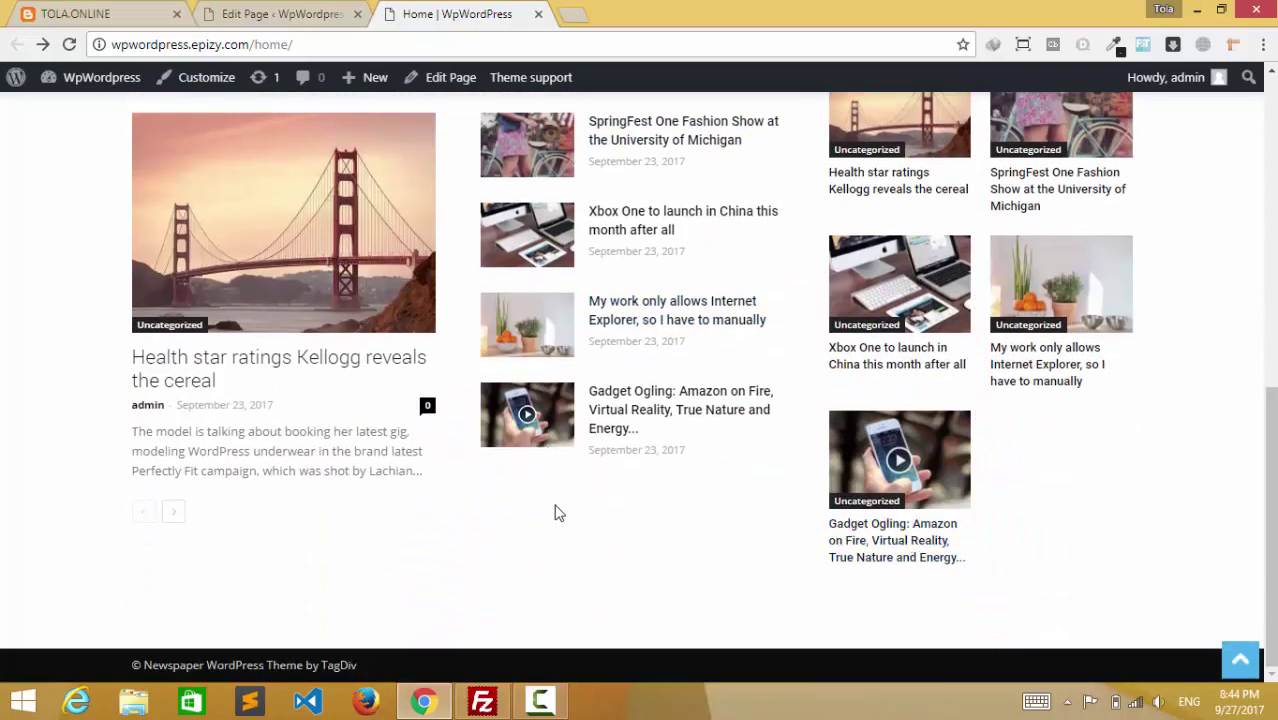
{"action": "left_click", "coordinate": [174, 512]}
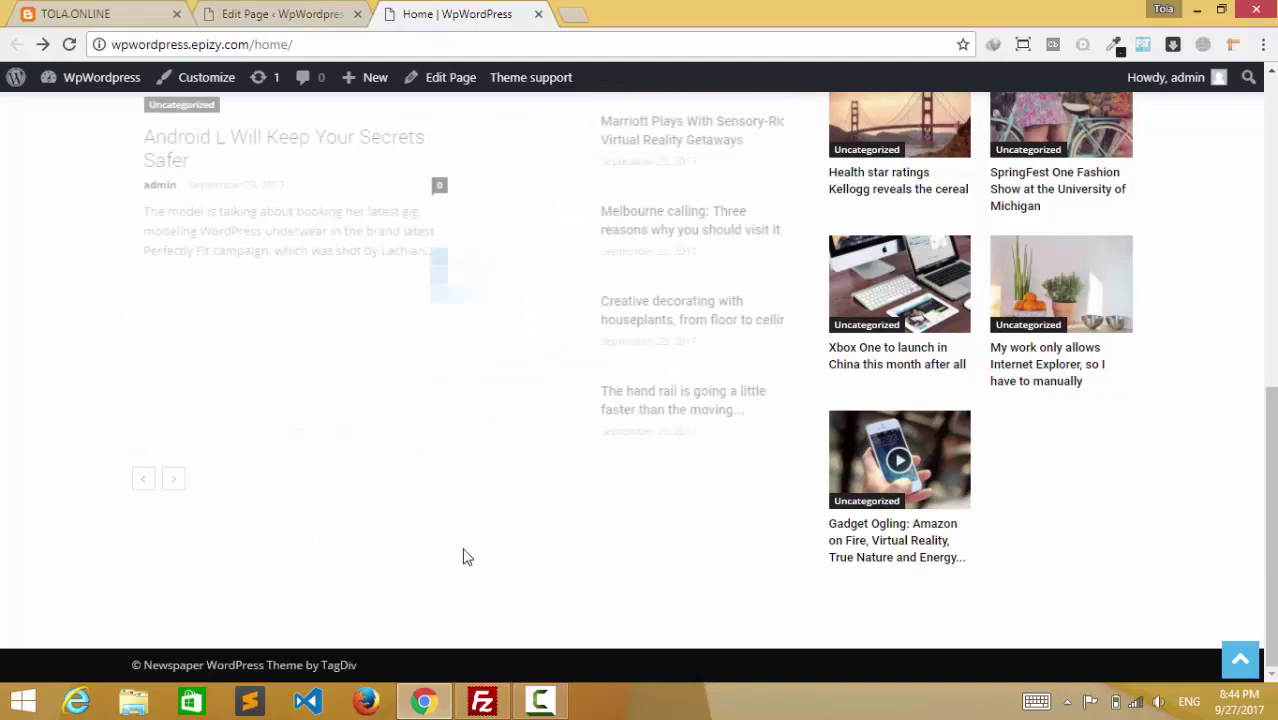
{"action": "scroll", "coordinate": [690, 505], "scroll_direction": "up", "scroll_amount": 2}
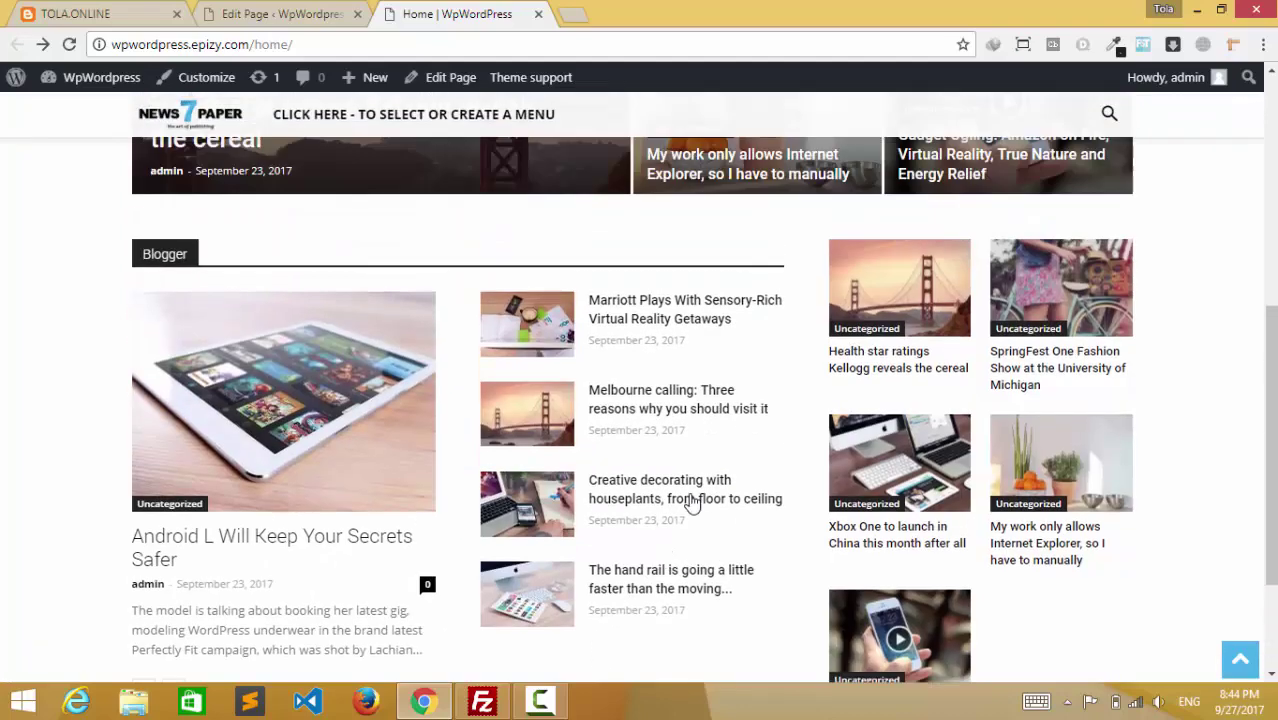
{"action": "left_click_drag", "start_coordinate": [420, 392], "coordinate": [480, 525]}
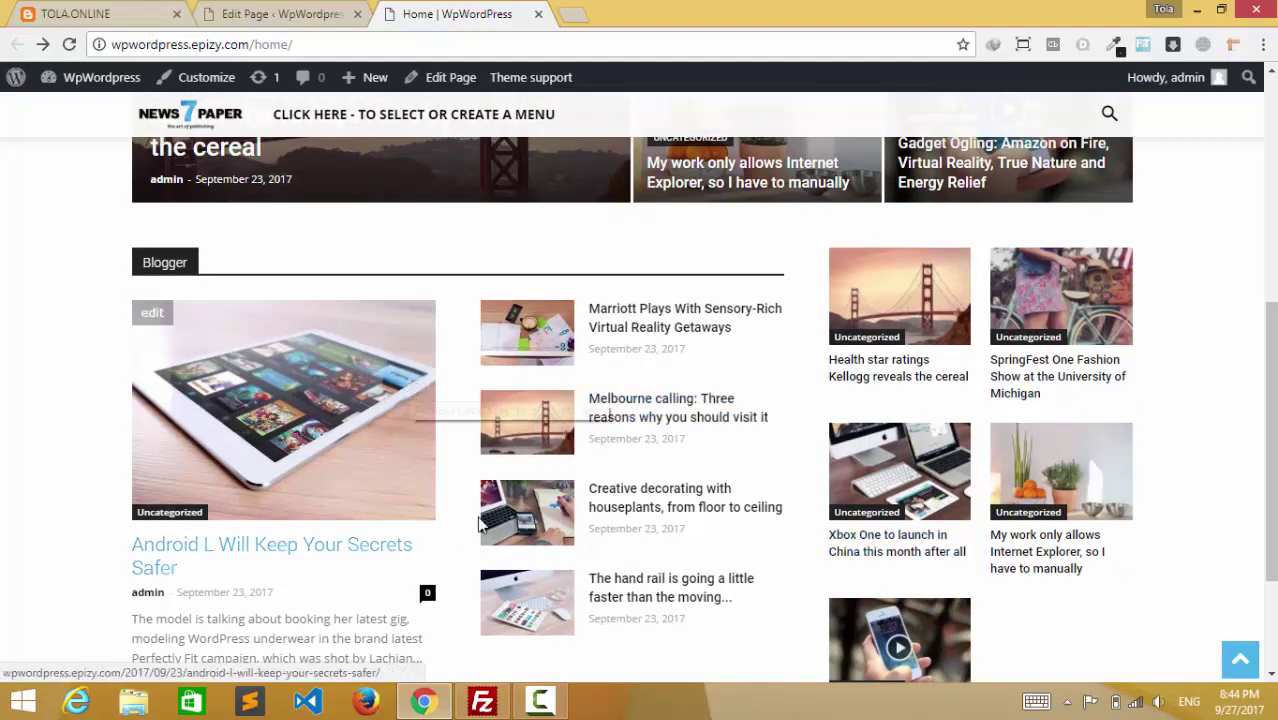
{"action": "scroll", "coordinate": [480, 525], "scroll_direction": "down", "scroll_amount": 2}
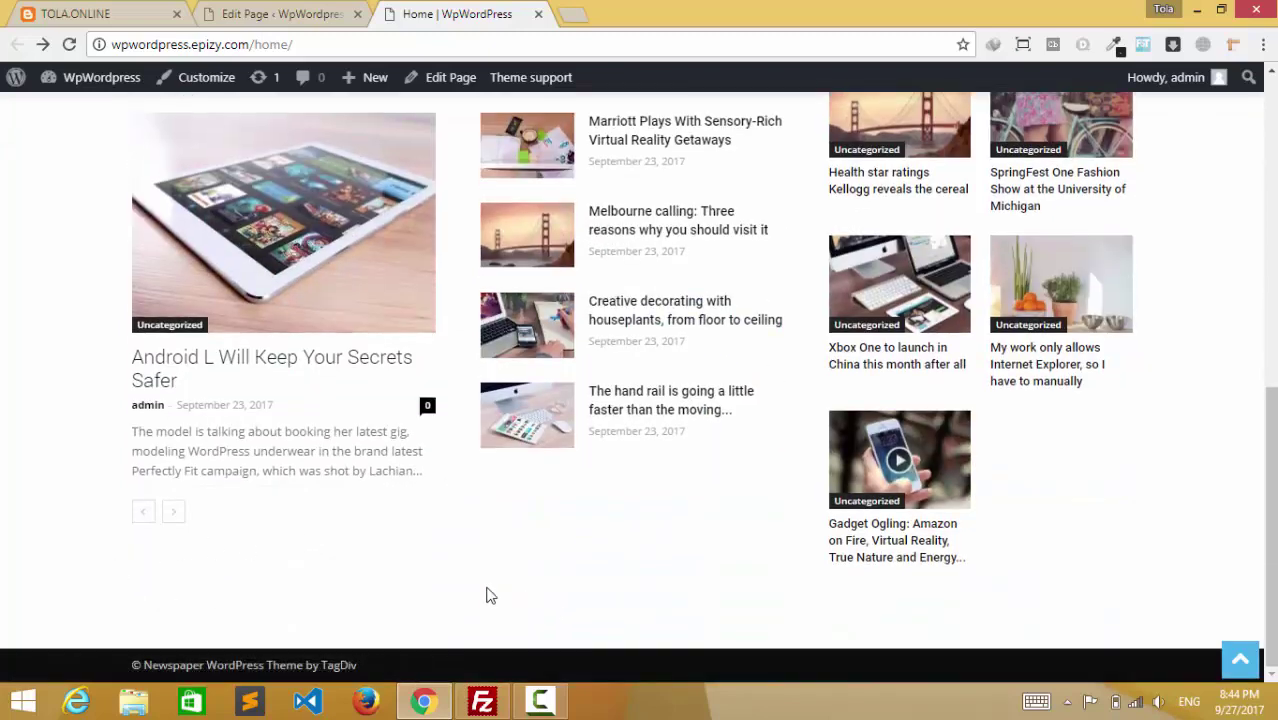
Return to the Home page editor and add an empty row below the Blogger and Wordpress blocks
{"action": "left_click", "coordinate": [285, 14]}
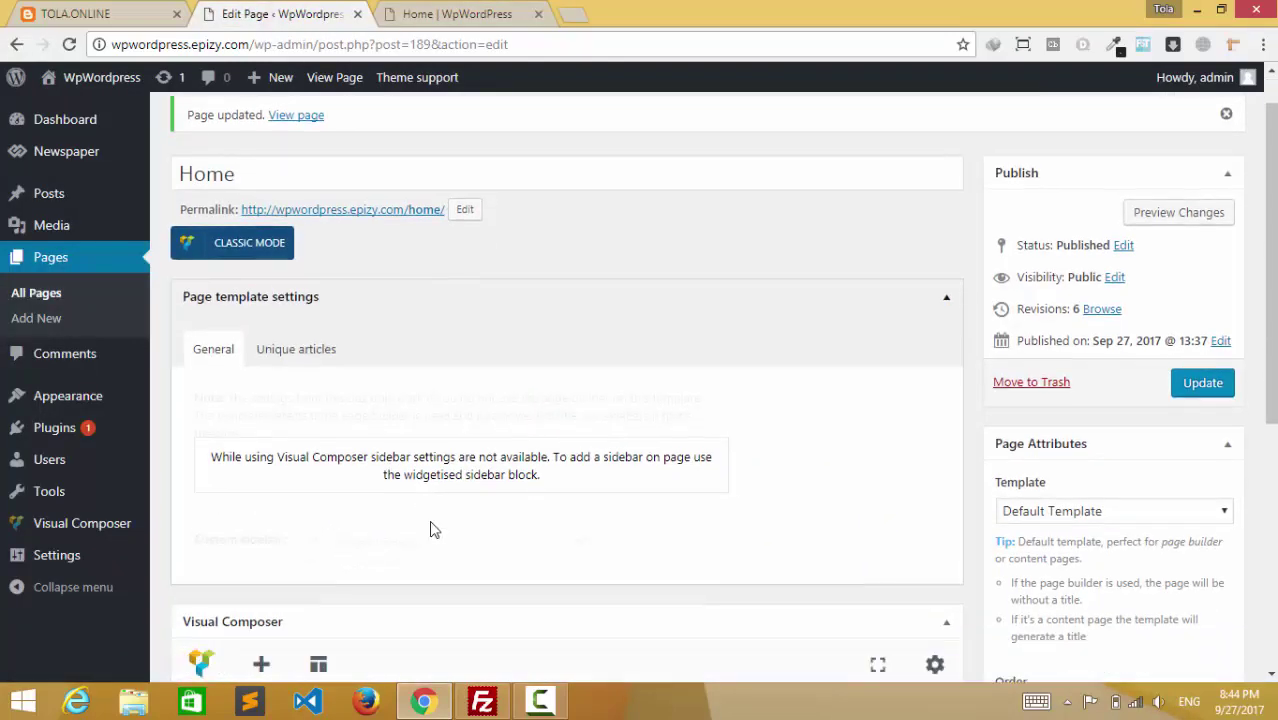
{"action": "scroll", "coordinate": [490, 462], "scroll_direction": "down", "scroll_amount": 5}
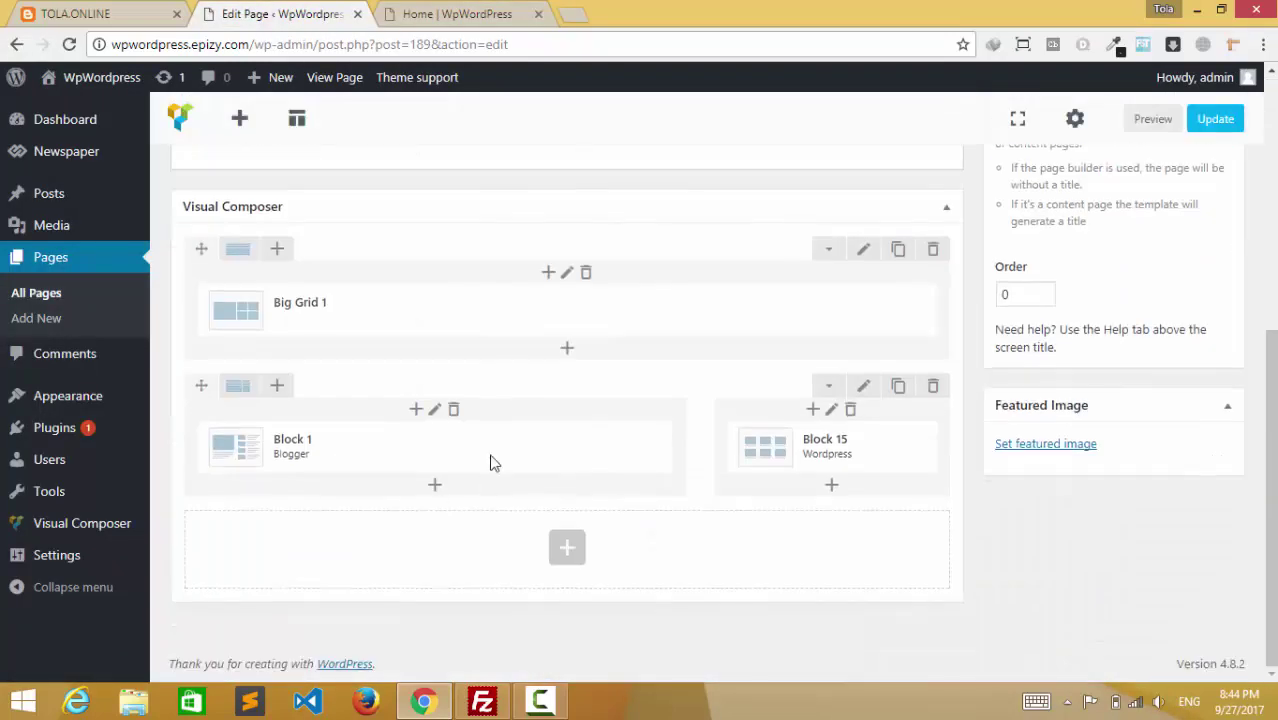
{"action": "left_click", "coordinate": [570, 341]}
{"action": "scroll", "coordinate": [600, 480], "scroll_direction": "down", "scroll_amount": 3}
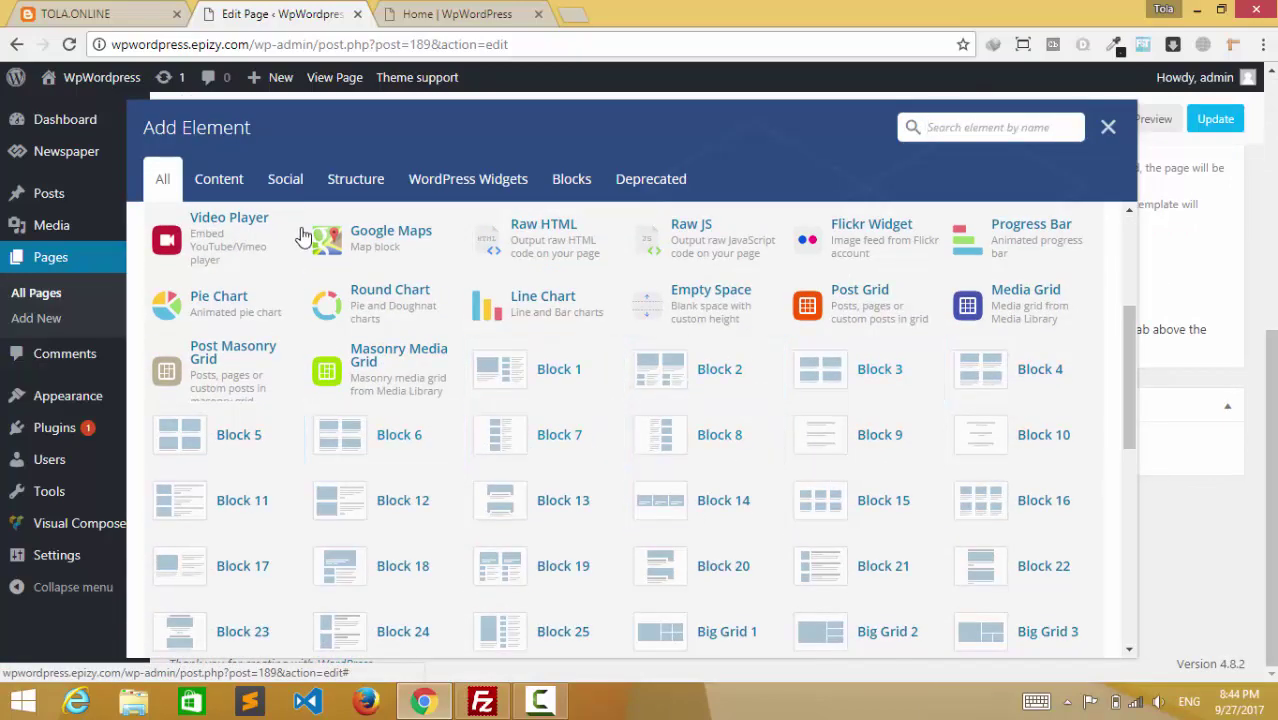
{"action": "scroll", "coordinate": [303, 236], "scroll_direction": "up", "scroll_amount": 5}
{"action": "left_click", "coordinate": [208, 243]}
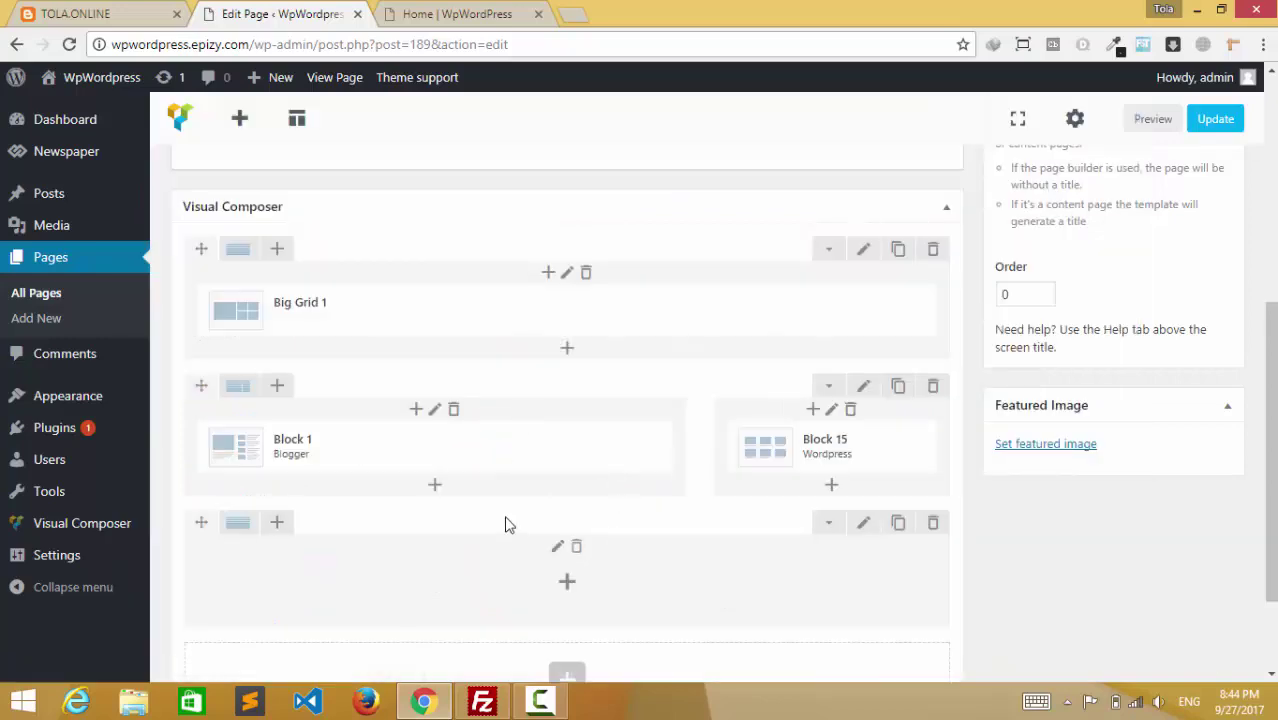
Add a Block 2 element in a new row at the end of the Home page layout
{"action": "scroll", "coordinate": [520, 510], "scroll_direction": "down", "scroll_amount": 3}
{"action": "left_click", "coordinate": [565, 557]}
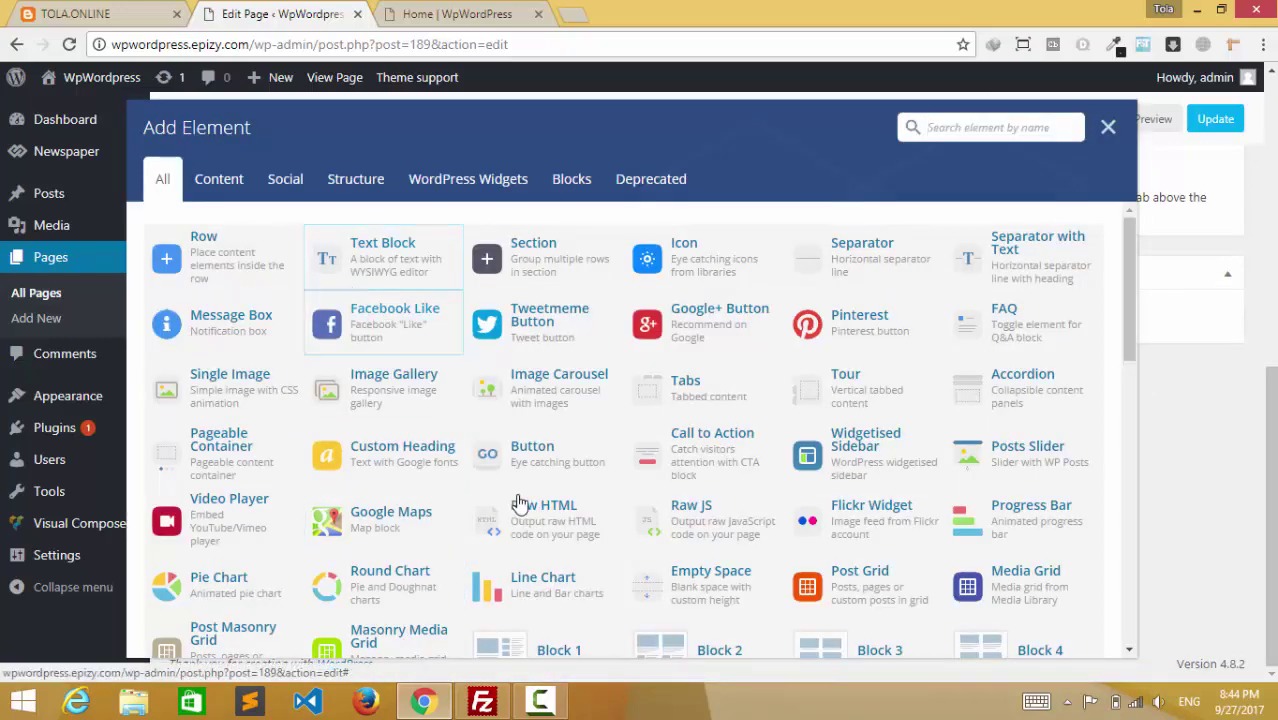
{"action": "scroll", "coordinate": [519, 503], "scroll_direction": "down", "scroll_amount": 4}
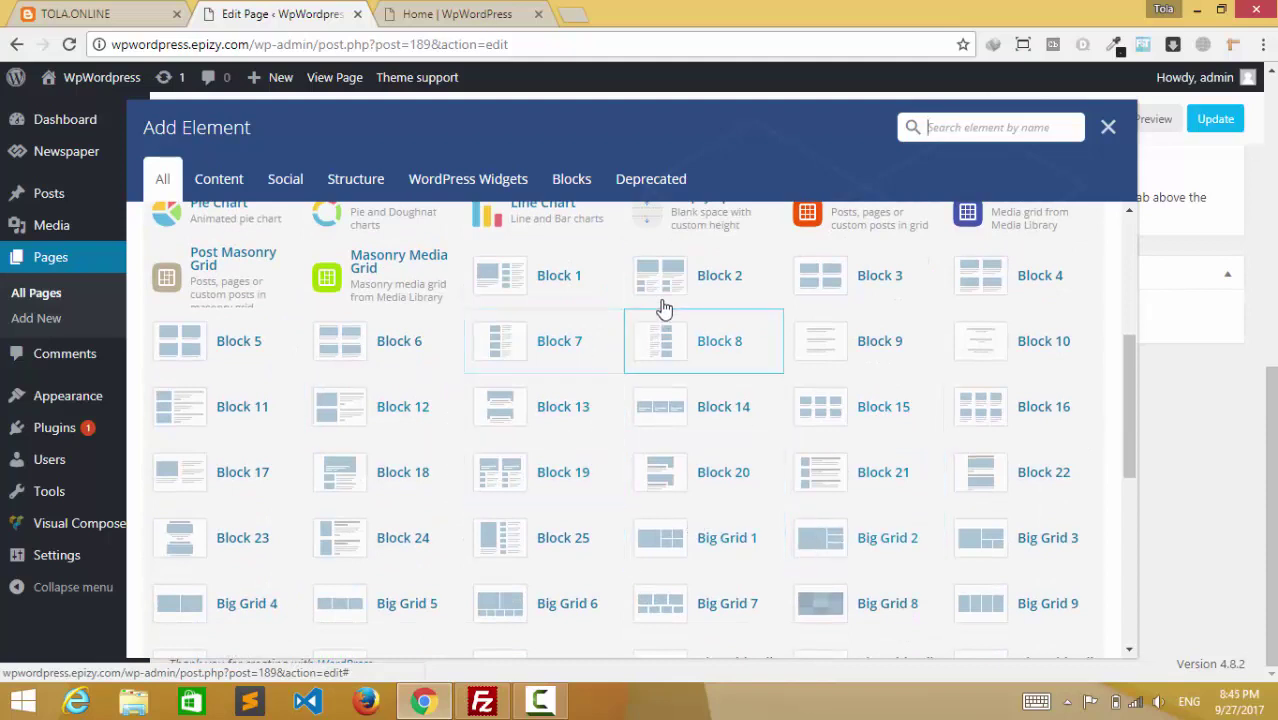
{"action": "left_click", "coordinate": [668, 278]}
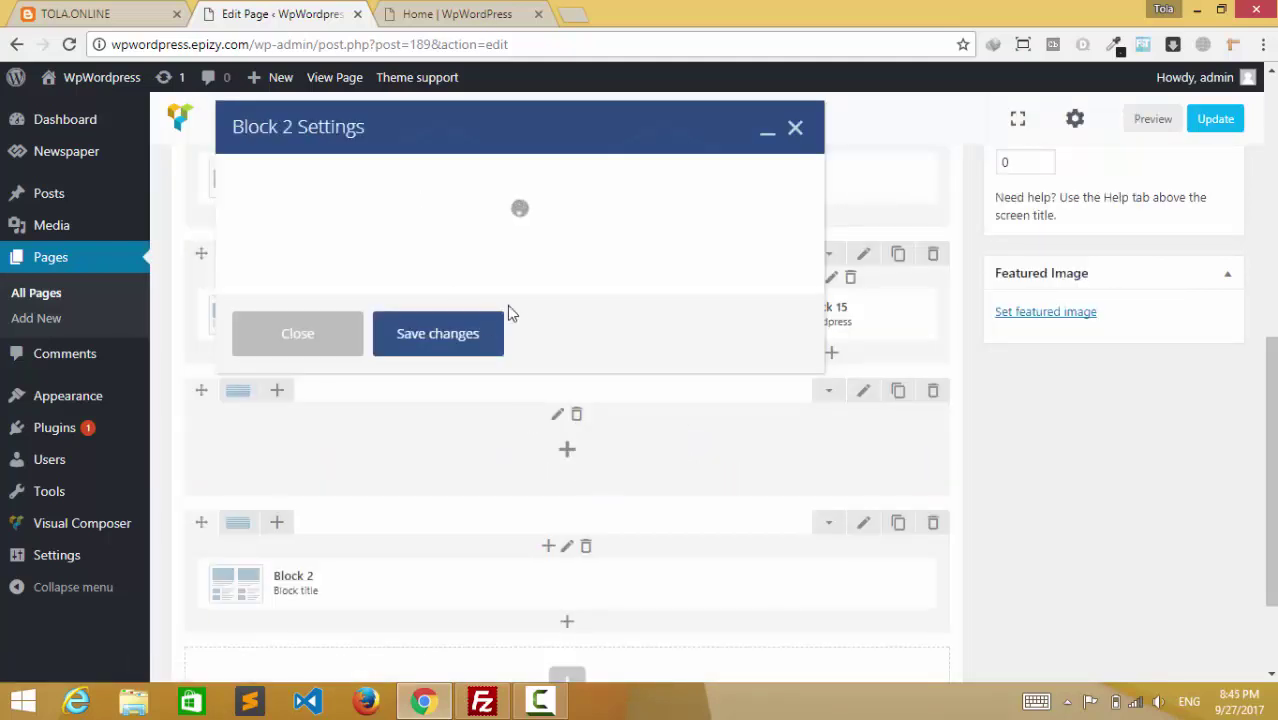
Set Block 2's custom title to "Wordpress" and save the block settings
{"action": "left_click", "coordinate": [352, 274]}
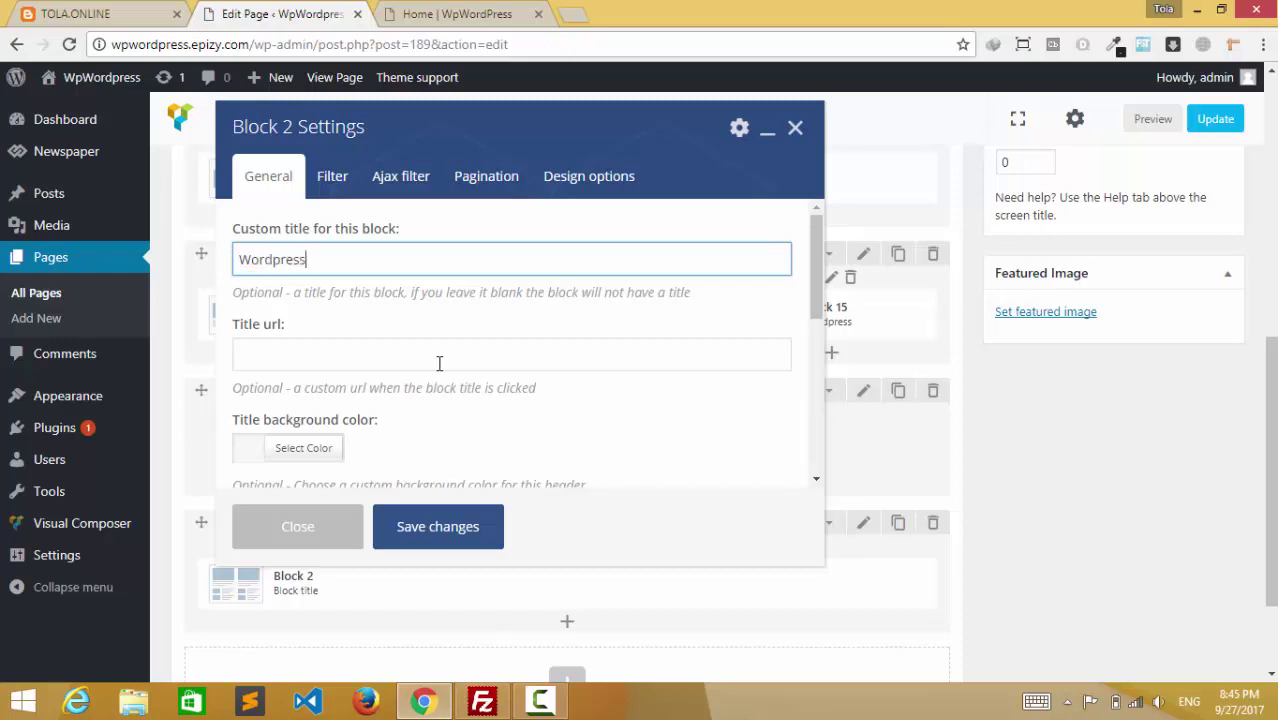
{"action": "scroll", "coordinate": [368, 373], "scroll_direction": "down", "scroll_amount": 3}
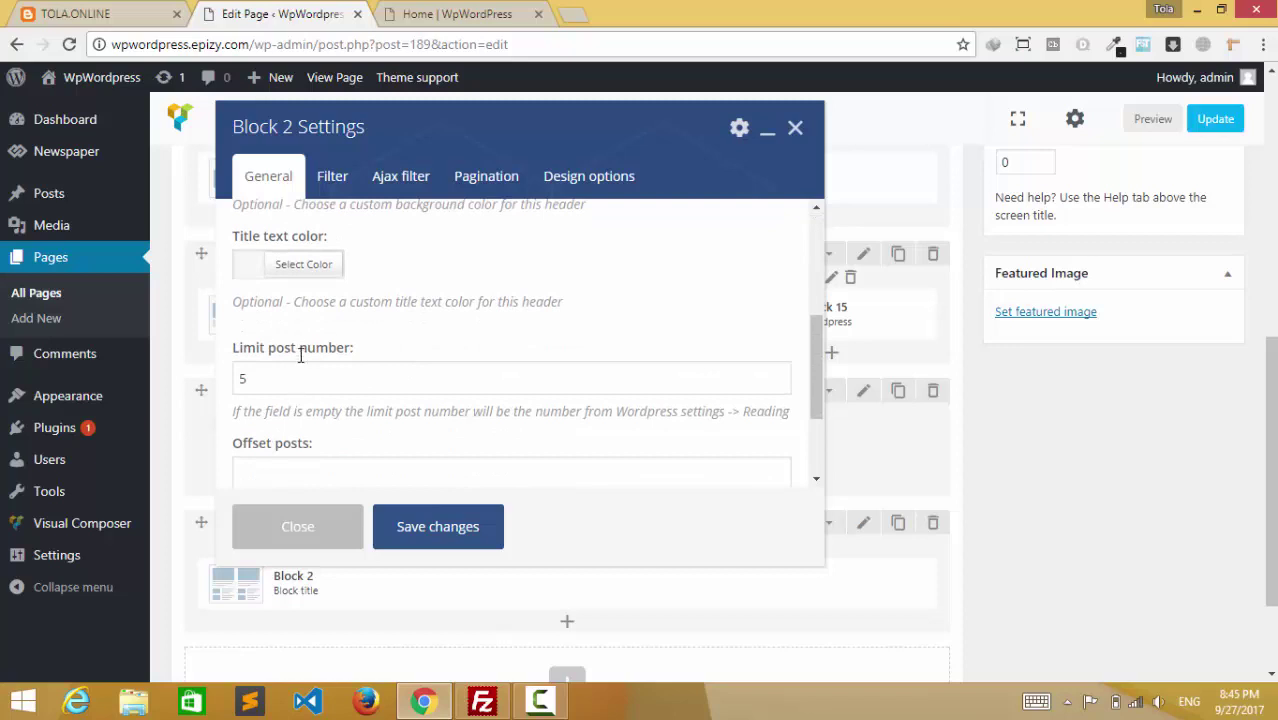
{"action": "scroll", "coordinate": [348, 357], "scroll_direction": "down", "scroll_amount": 2}
{"action": "scroll", "coordinate": [374, 399], "scroll_direction": "down", "scroll_amount": 2}
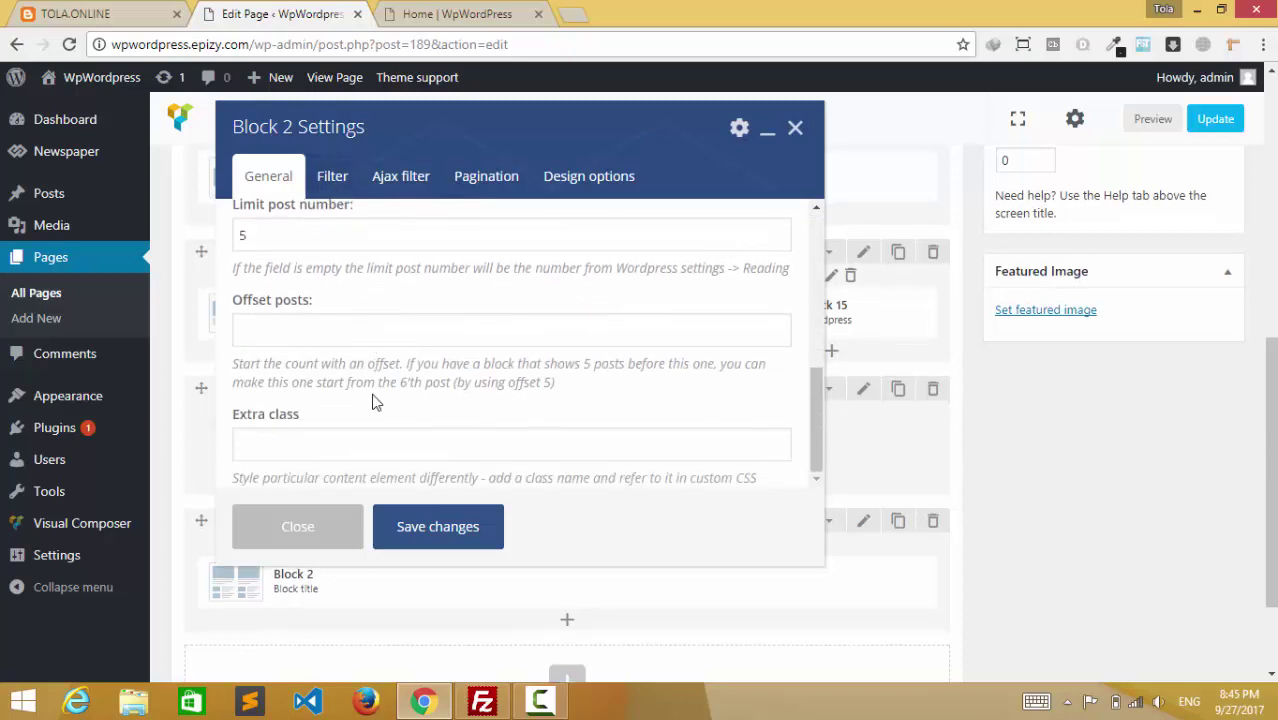
{"action": "left_click", "coordinate": [426, 525]}
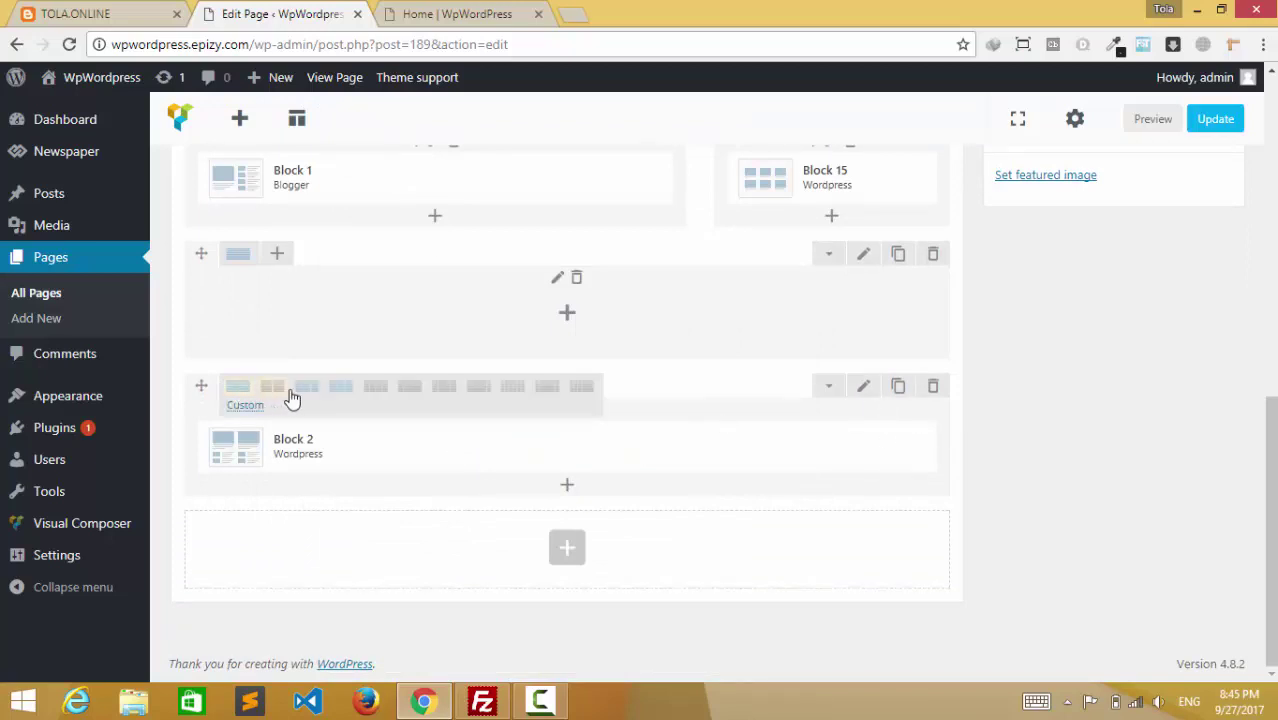
Split the Block 2 row into two-thirds and one-third columns and add a Block 1 with the default title to the narrow one
{"action": "left_click", "coordinate": [306, 386]}
{"action": "left_click", "coordinate": [835, 514]}
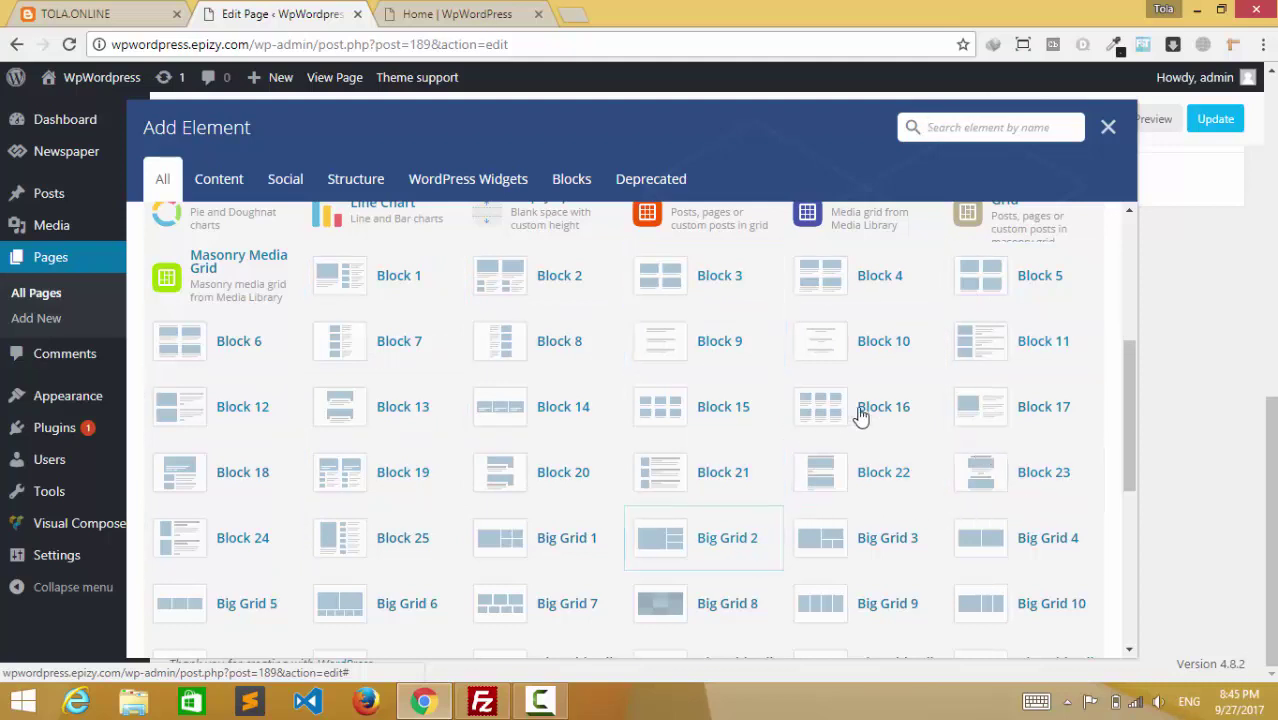
{"action": "left_click", "coordinate": [375, 287]}
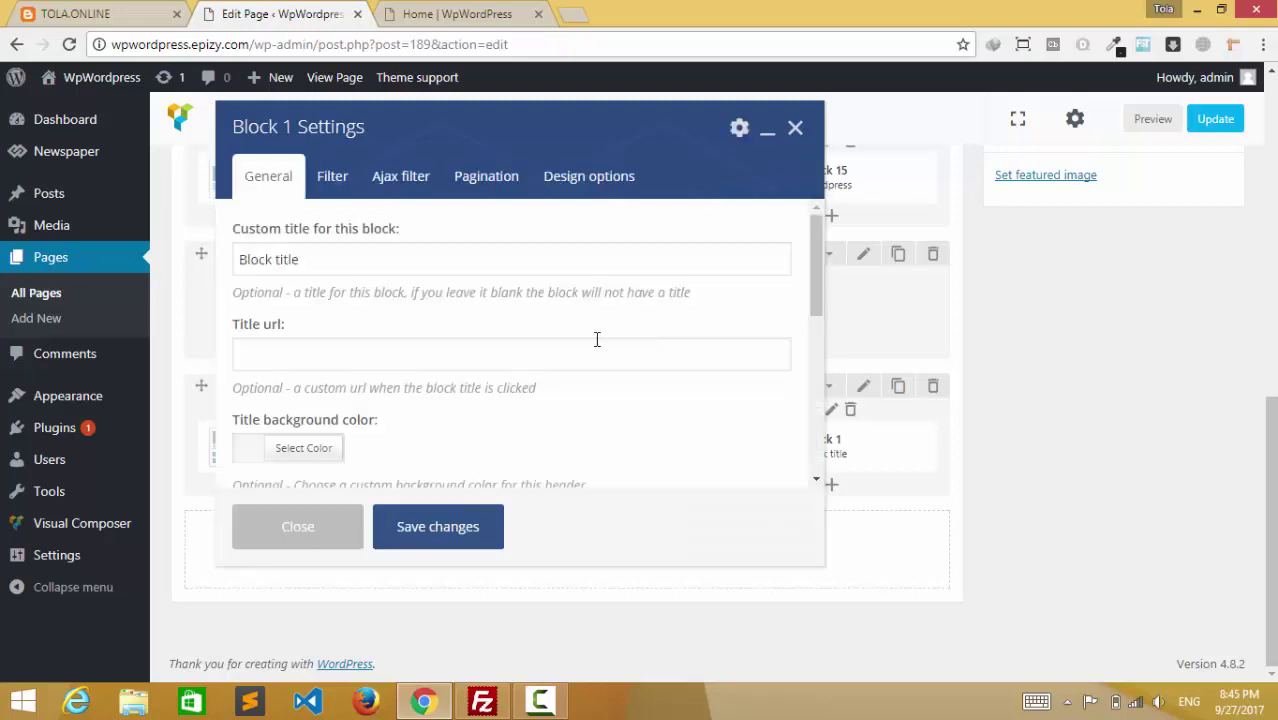
{"action": "left_click", "coordinate": [313, 258]}
{"action": "left_click", "coordinate": [440, 536]}
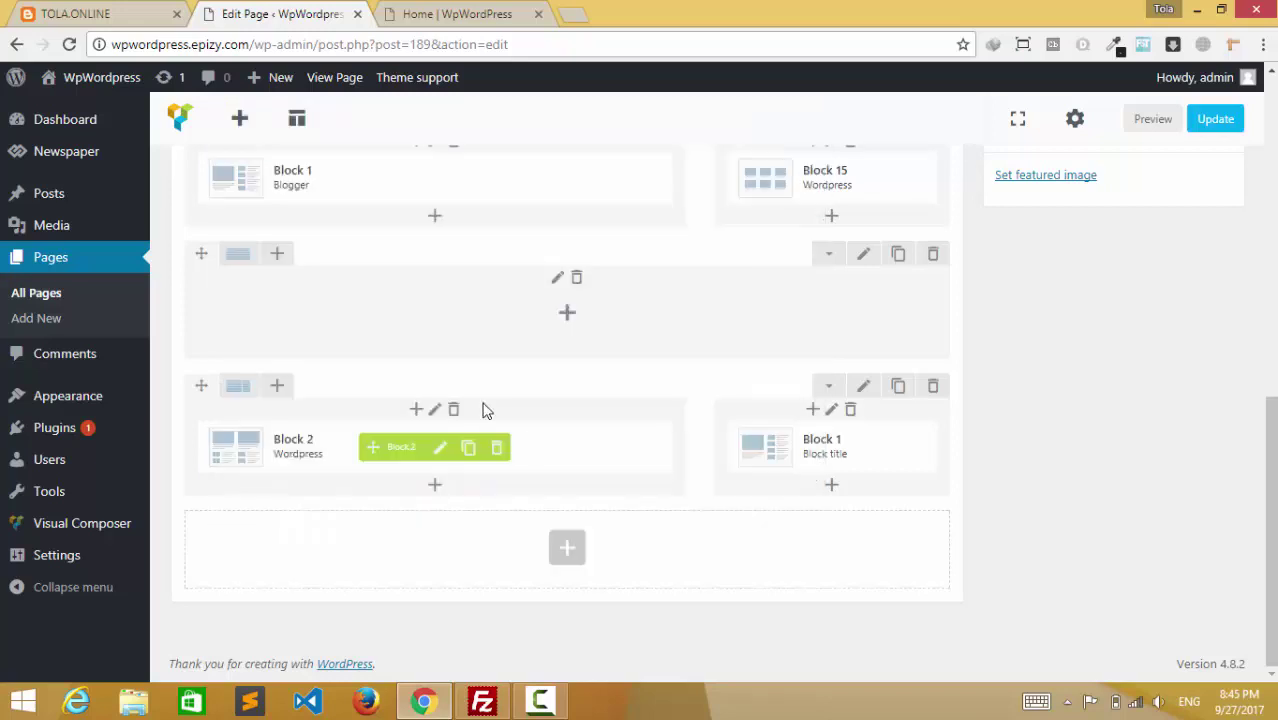
Update the Home page with the Block 2 row and reload its published version
{"action": "left_click", "coordinate": [1212, 130]}
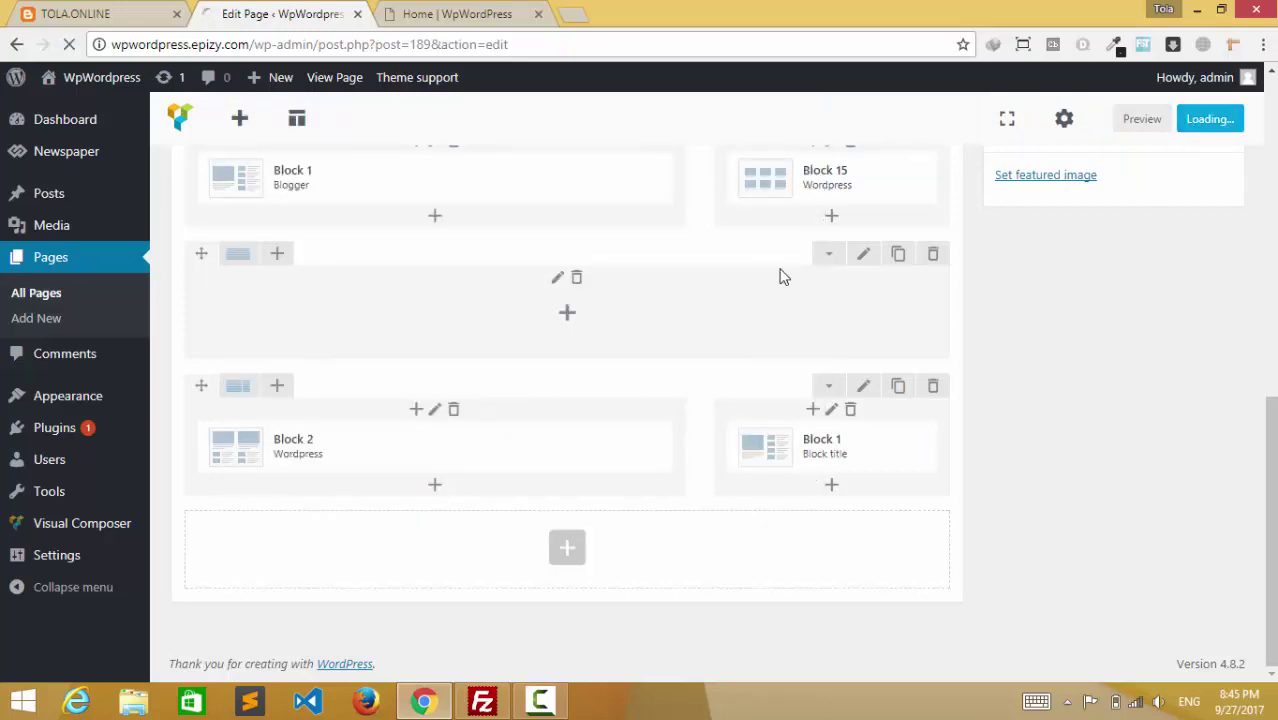
{"action": "left_click", "coordinate": [460, 13]}
{"action": "scroll", "coordinate": [420, 396], "scroll_direction": "up", "scroll_amount": 4}
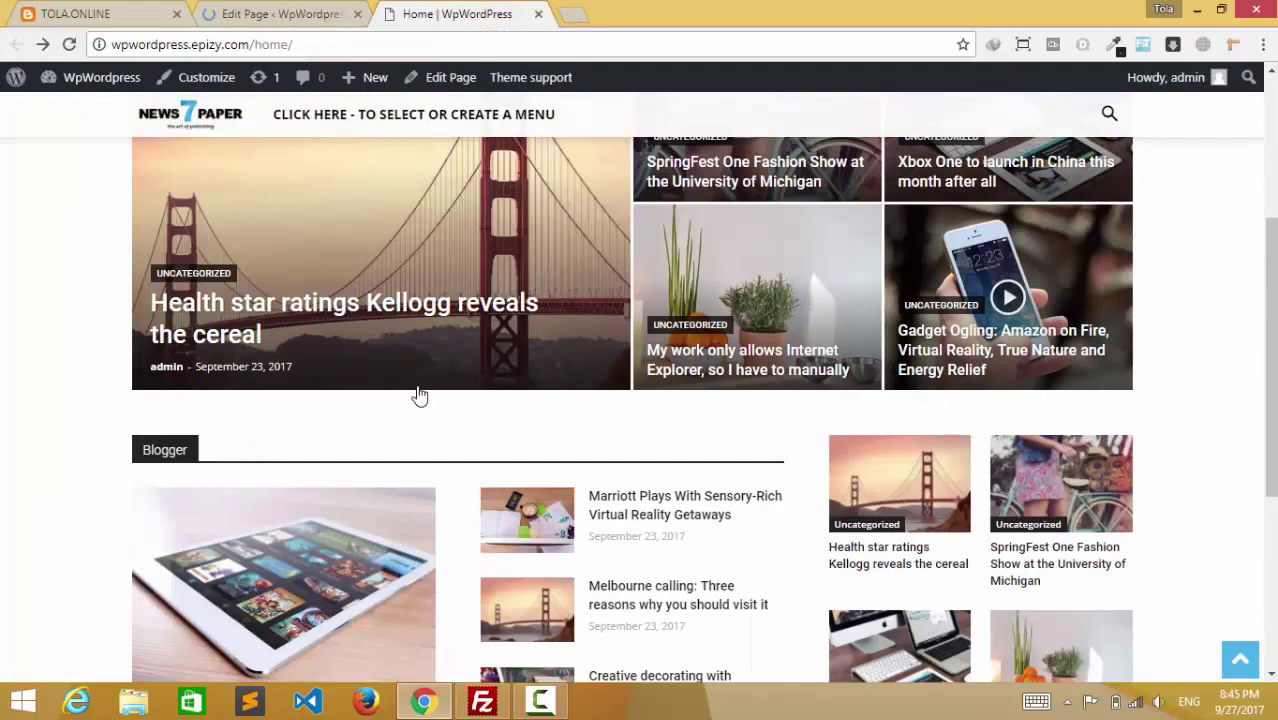
{"action": "scroll", "coordinate": [420, 396], "scroll_direction": "up", "scroll_amount": 3}
{"action": "key", "text": "F5"}
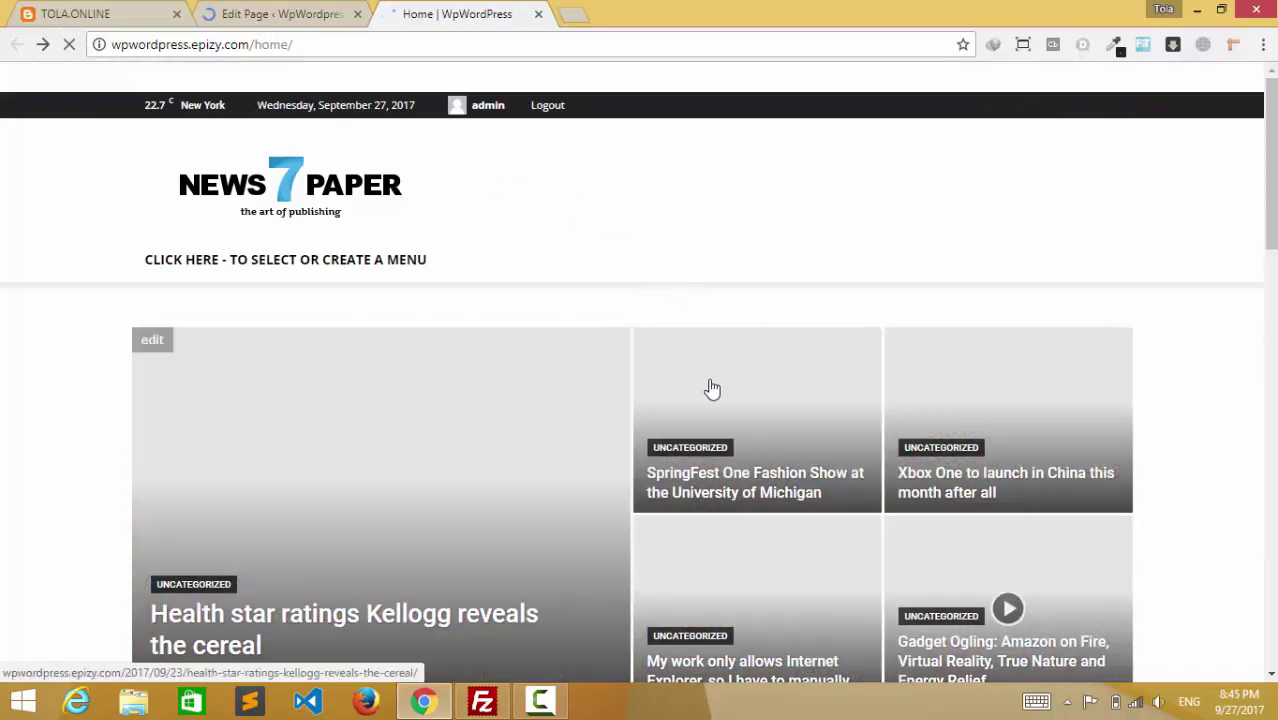
Examine the block headings on the published Home page and the post distribution in the new Block 2 and Block 1 row
{"action": "scroll", "coordinate": [764, 441], "scroll_direction": "down", "scroll_amount": 10}
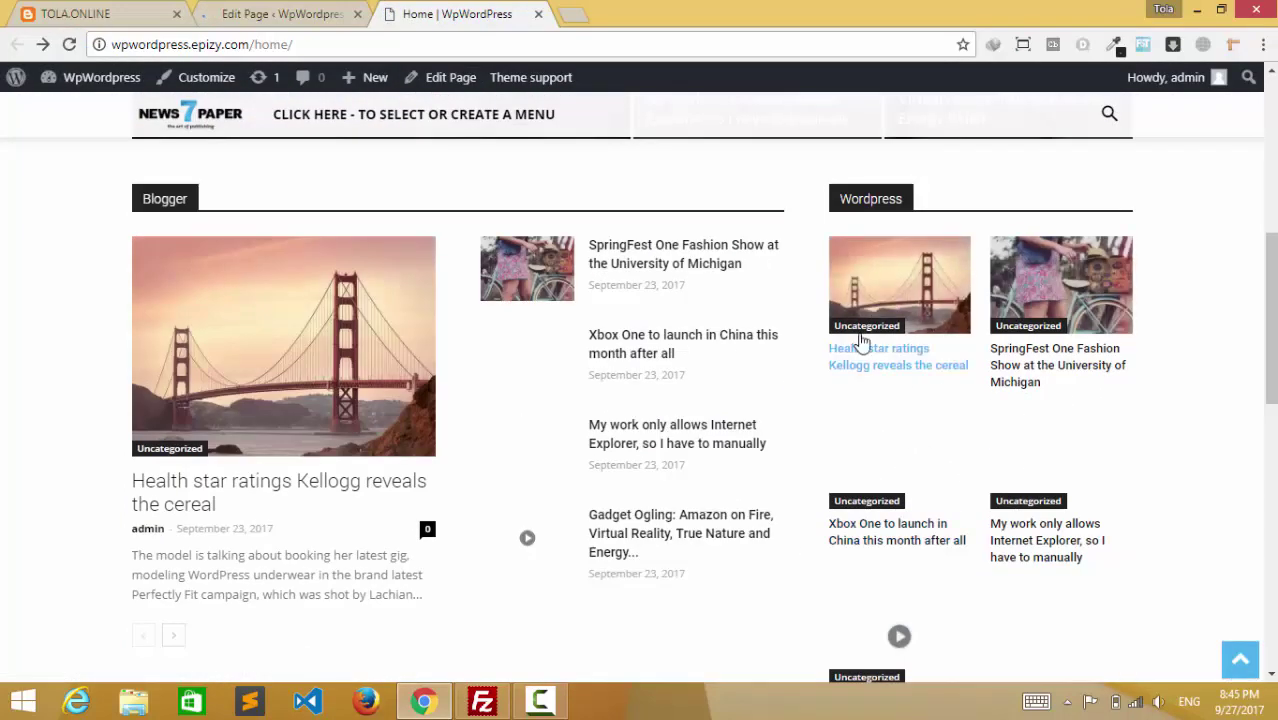
{"action": "scroll", "coordinate": [976, 451], "scroll_direction": "up", "scroll_amount": 8}
{"action": "scroll", "coordinate": [701, 459], "scroll_direction": "down", "scroll_amount": 10}
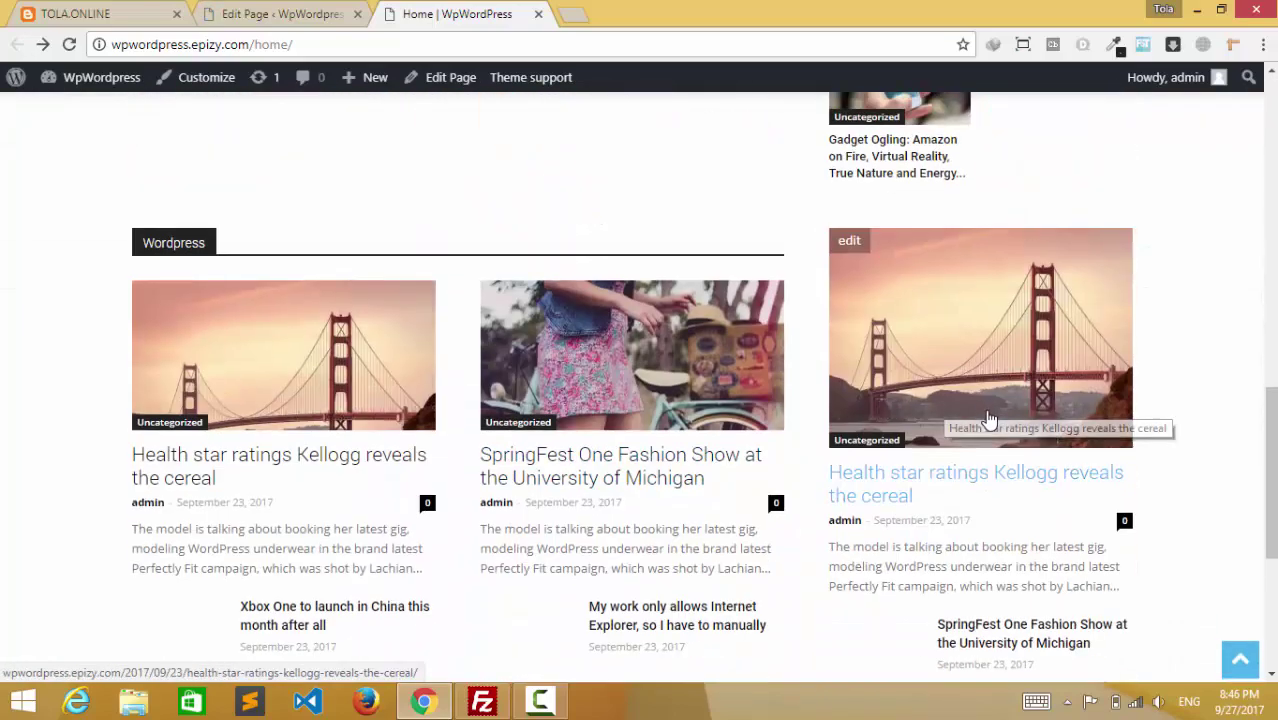
{"action": "scroll", "coordinate": [702, 403], "scroll_direction": "down", "scroll_amount": 4}
{"action": "scroll", "coordinate": [870, 400], "scroll_direction": "up", "scroll_amount": 6}
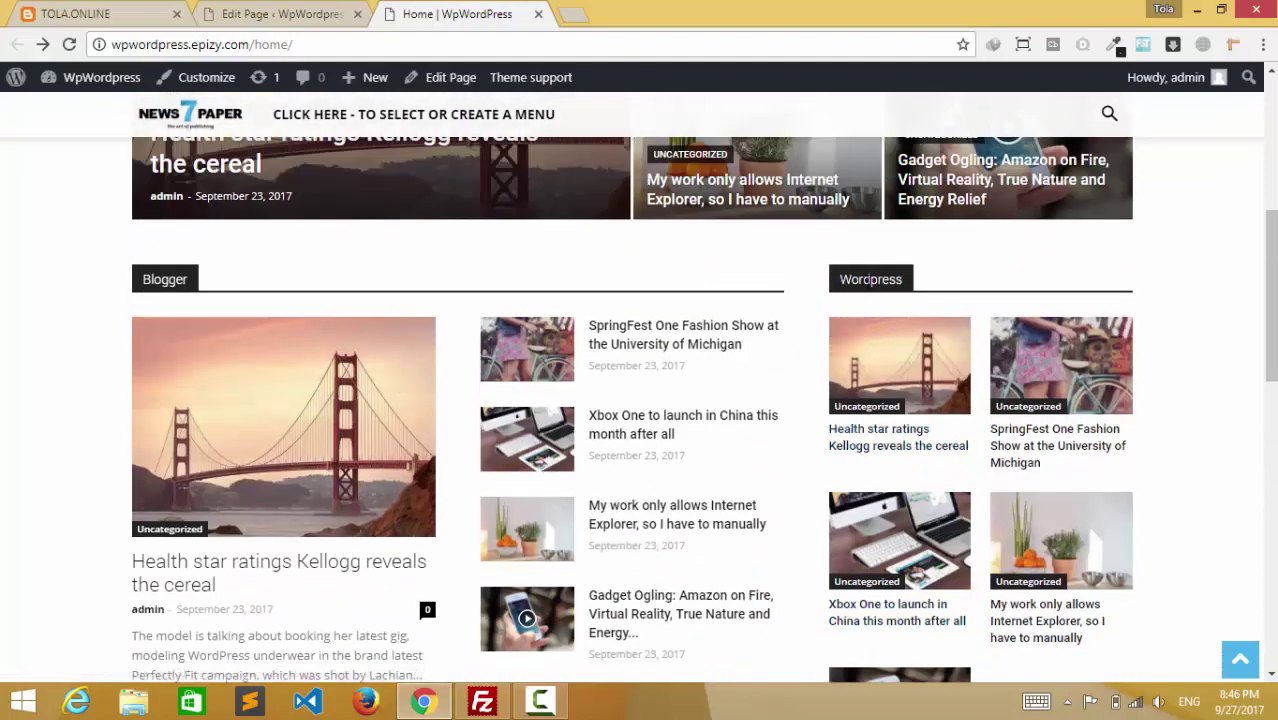
{"action": "left_click", "coordinate": [977, 298]}
{"action": "left_click_drag", "start_coordinate": [915, 287], "coordinate": [790, 285]}
{"action": "left_click", "coordinate": [980, 297]}
{"action": "scroll", "coordinate": [397, 379], "scroll_direction": "down", "scroll_amount": 9}
{"action": "scroll", "coordinate": [354, 422], "scroll_direction": "up", "scroll_amount": 3}
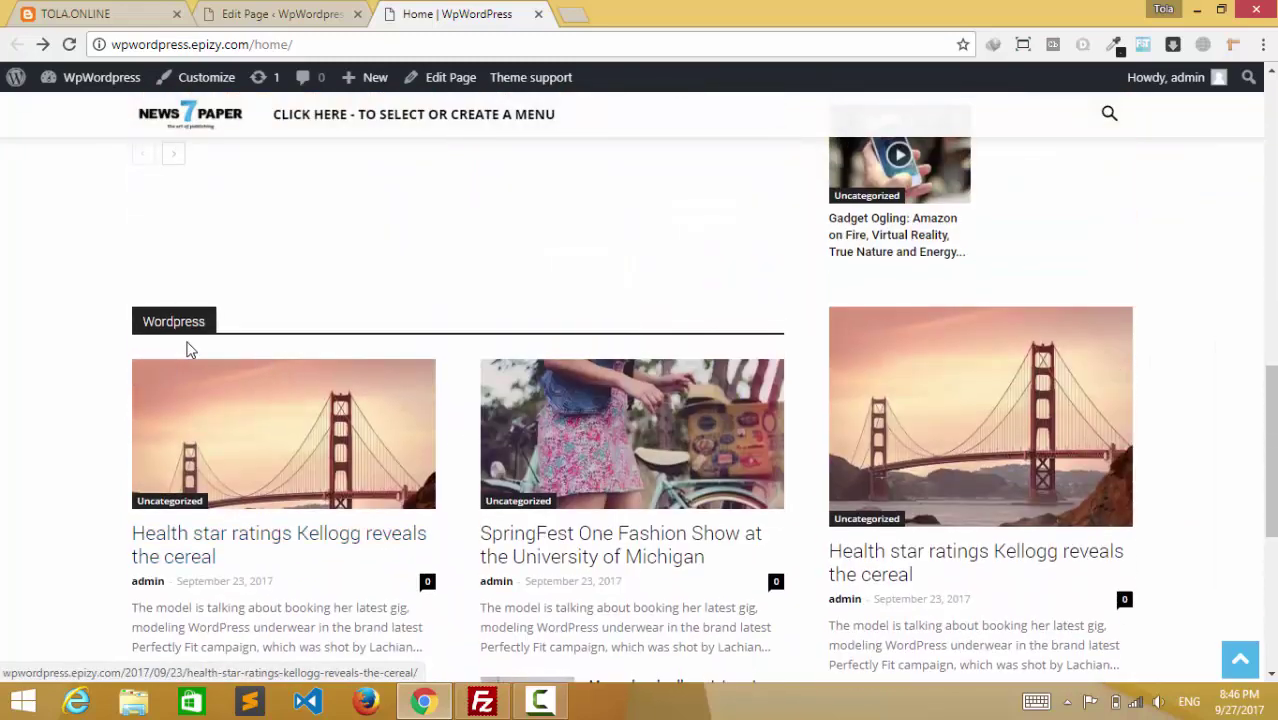
{"action": "scroll", "coordinate": [913, 362], "scroll_direction": "down", "scroll_amount": 3}
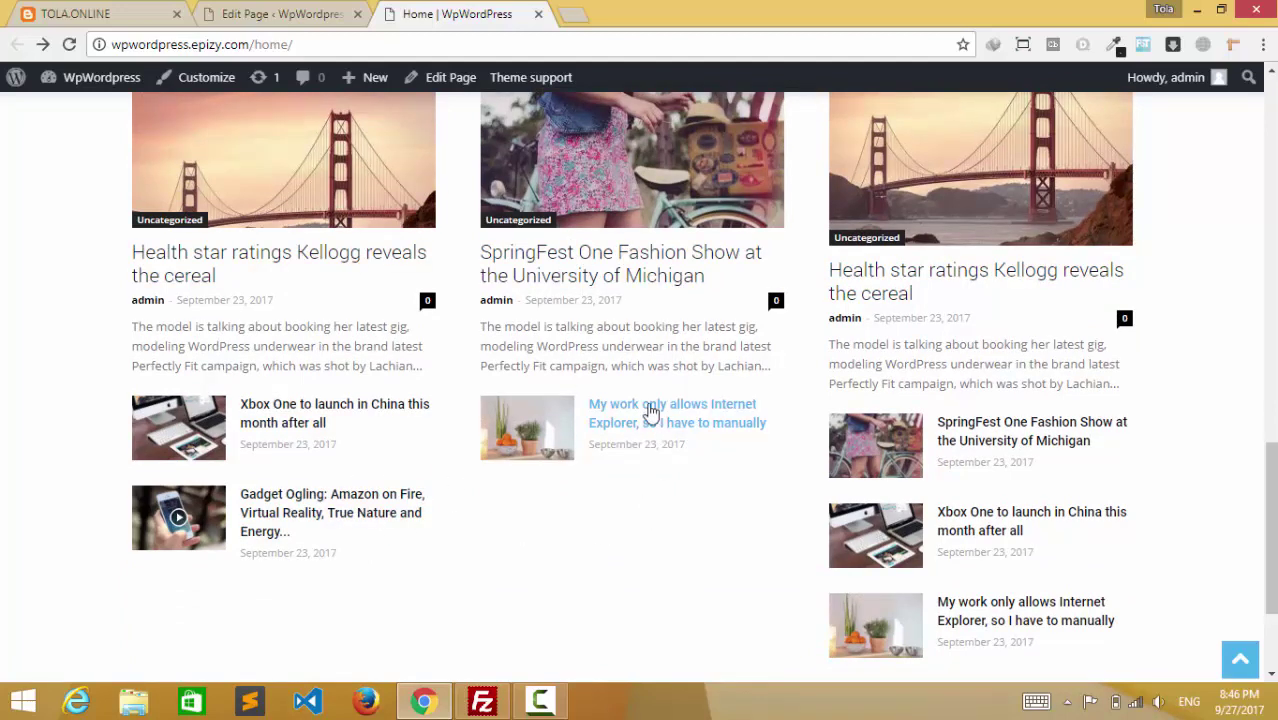
{"action": "scroll", "coordinate": [491, 465], "scroll_direction": "up", "scroll_amount": 1}
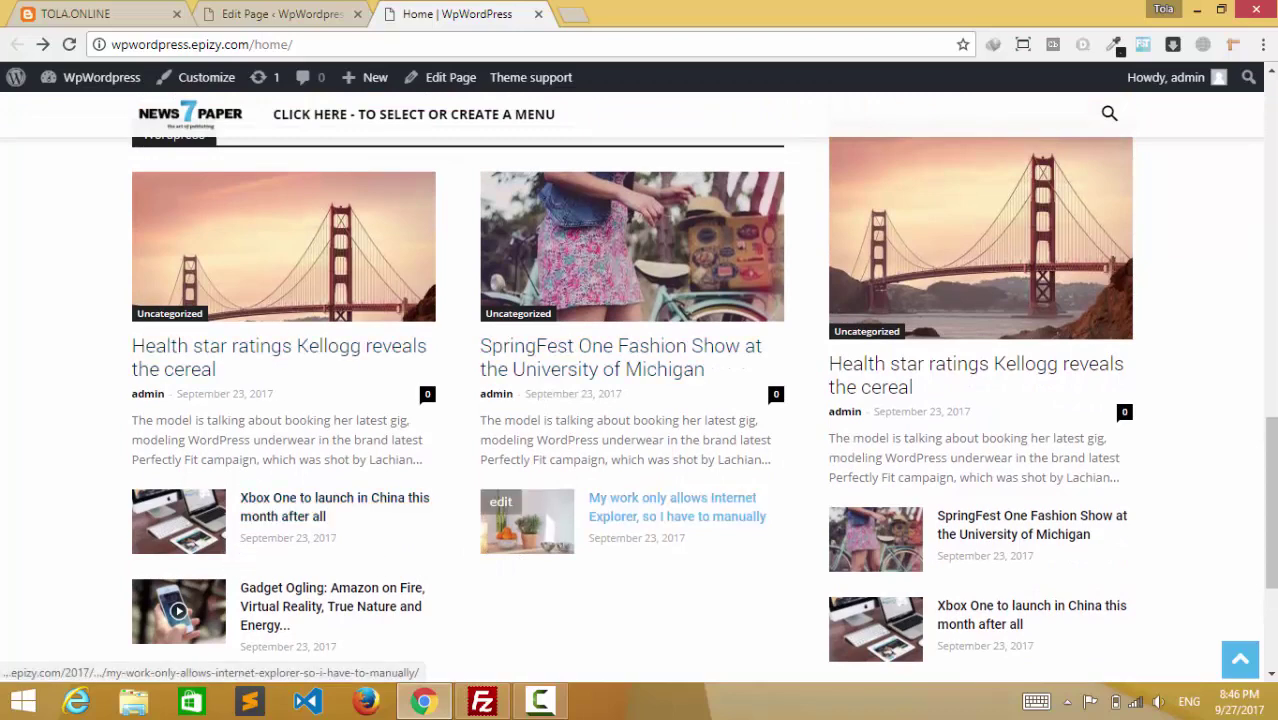
Set Block 2's post limit to 6 in the page editor and save the block settings
{"action": "key", "text": "ctrl+shift+Tab"}
{"action": "scroll", "coordinate": [478, 530], "scroll_direction": "down", "scroll_amount": 7}
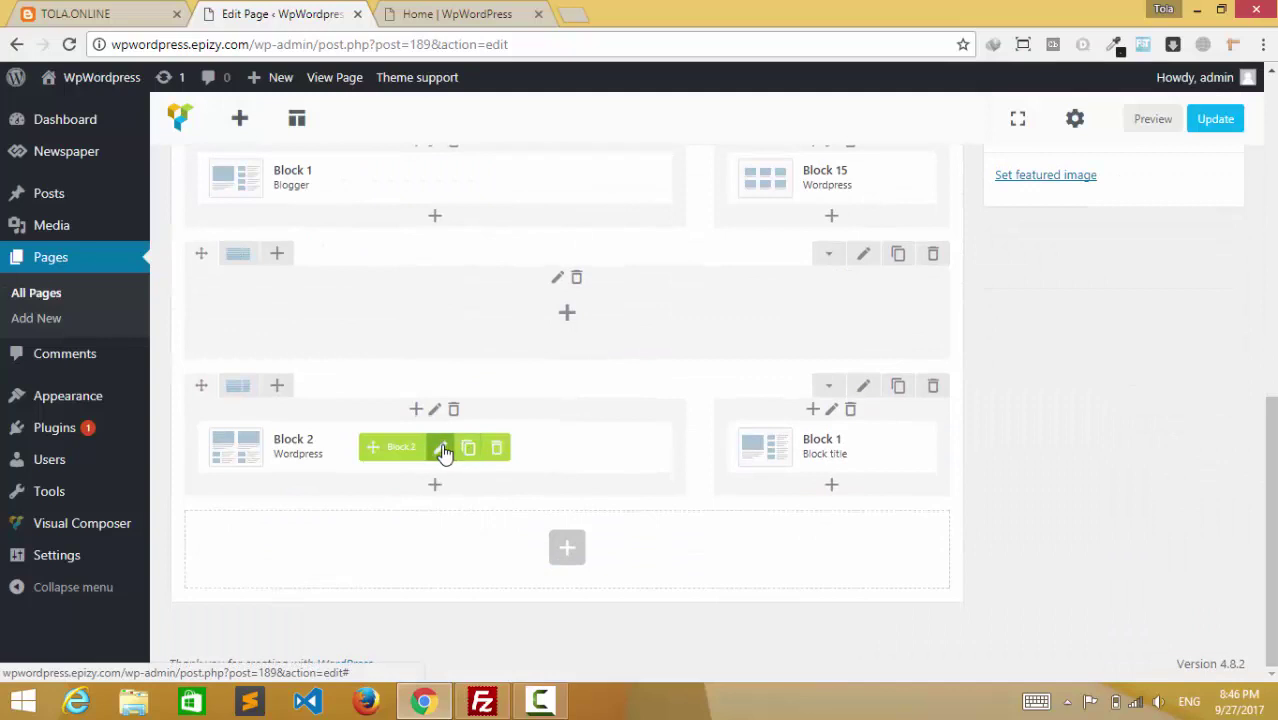
{"action": "left_click", "coordinate": [440, 448]}
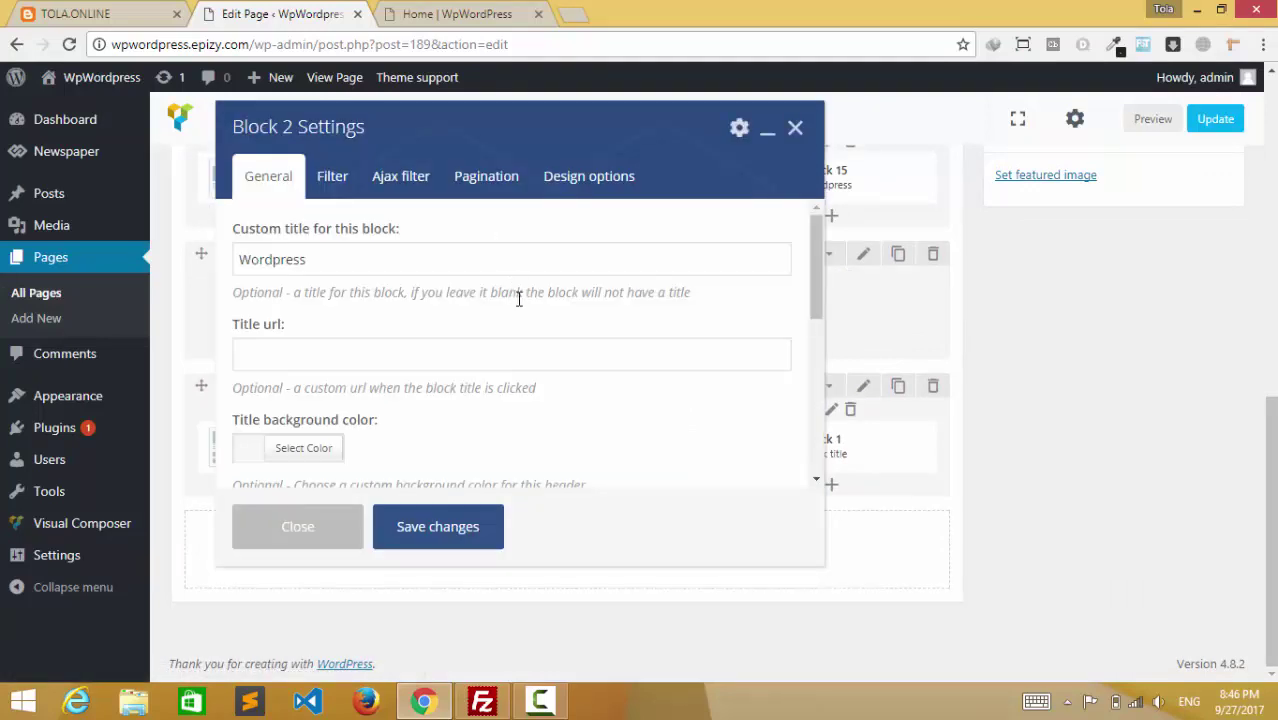
{"action": "scroll", "coordinate": [400, 380], "scroll_direction": "down", "scroll_amount": 3}
{"action": "left_click", "coordinate": [278, 379]}
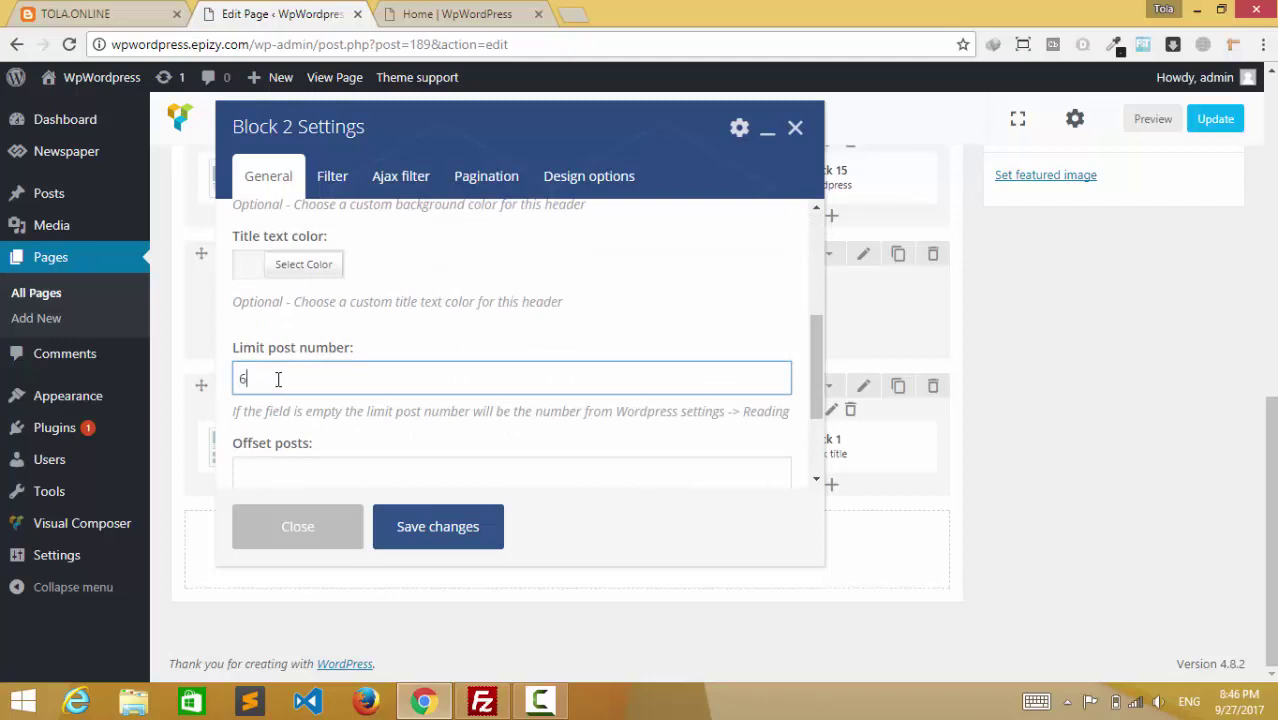
{"action": "left_click", "coordinate": [422, 517]}
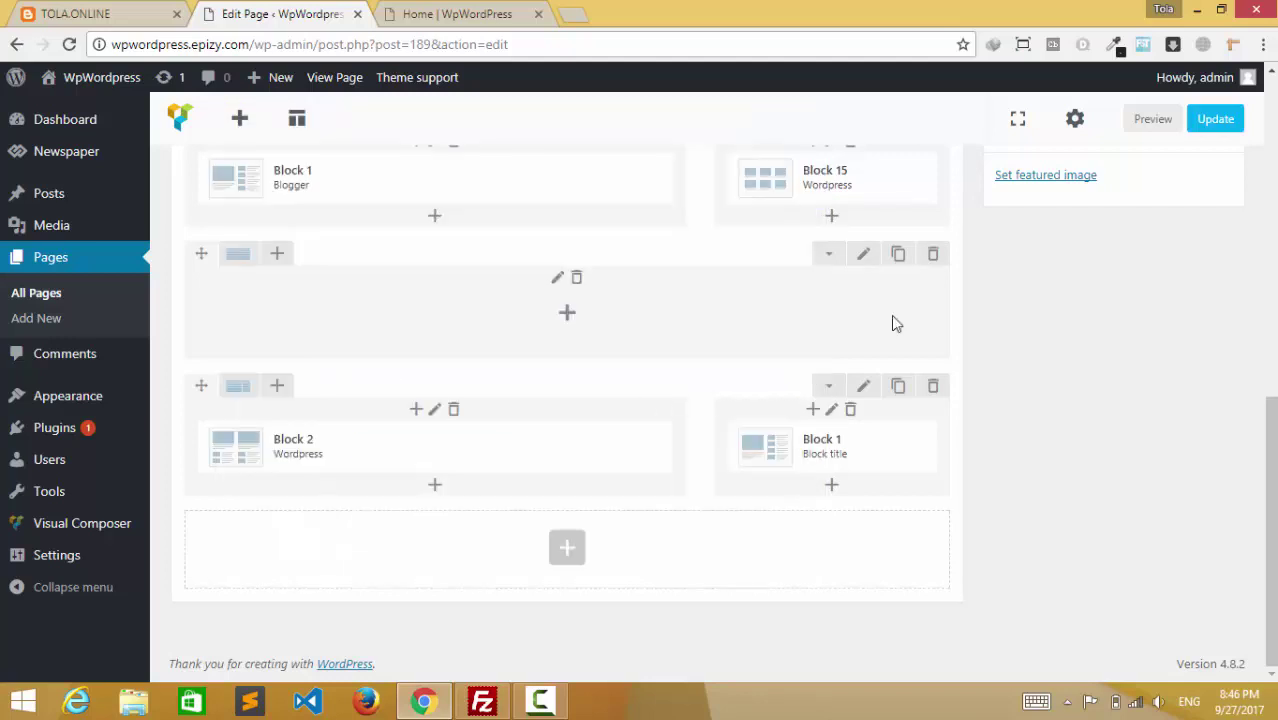
Update the Home page with Block 2's new post limit and reload its published version
{"action": "left_click", "coordinate": [1231, 126]}
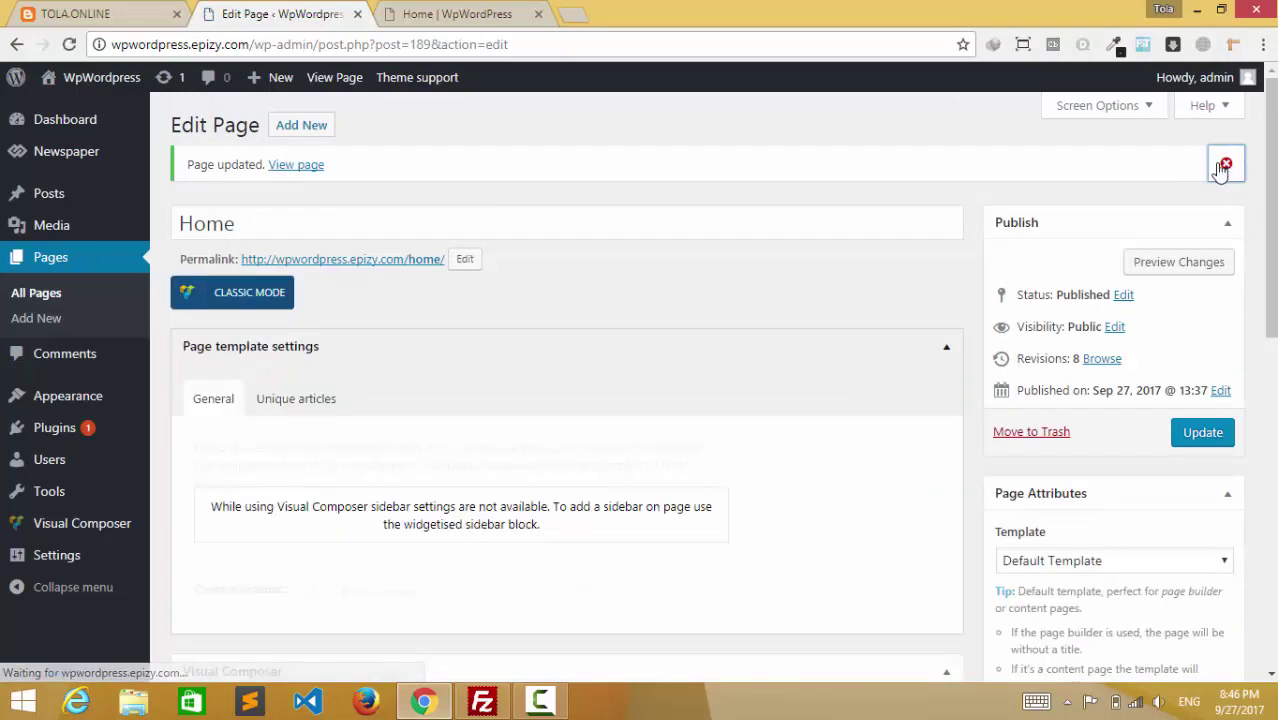
{"action": "left_click", "coordinate": [435, 12]}
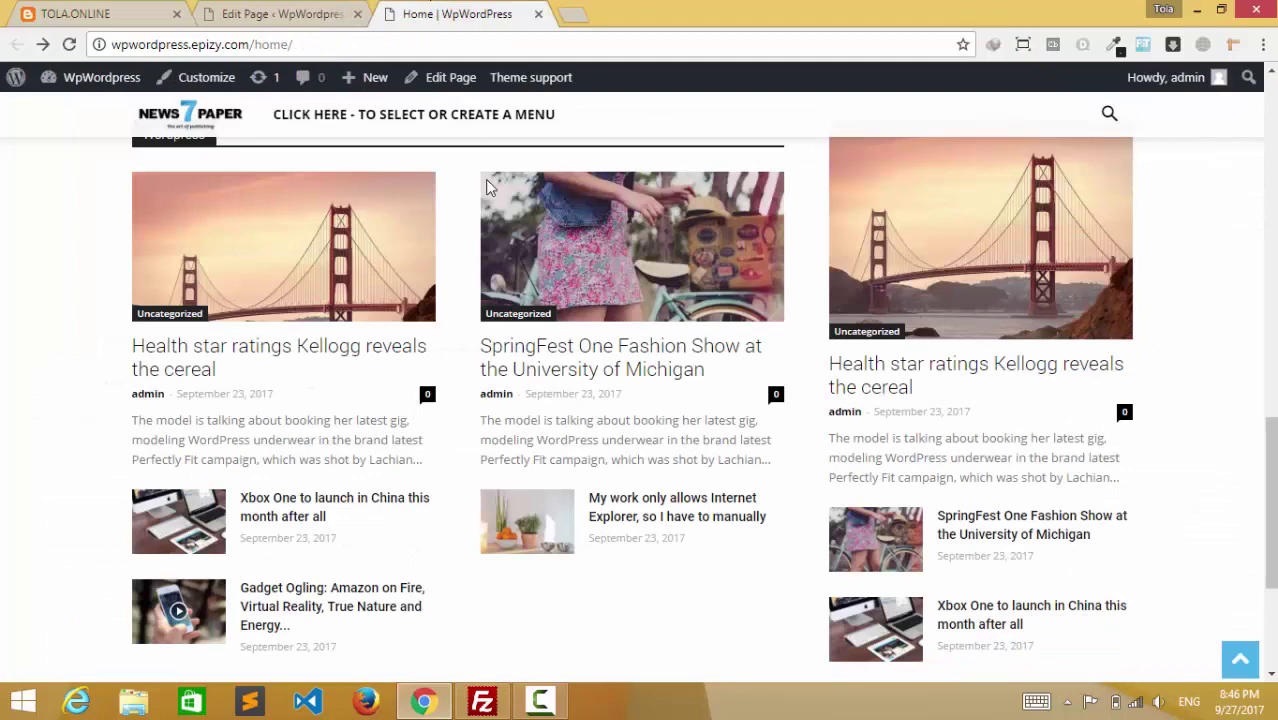
{"action": "left_click", "coordinate": [69, 44]}
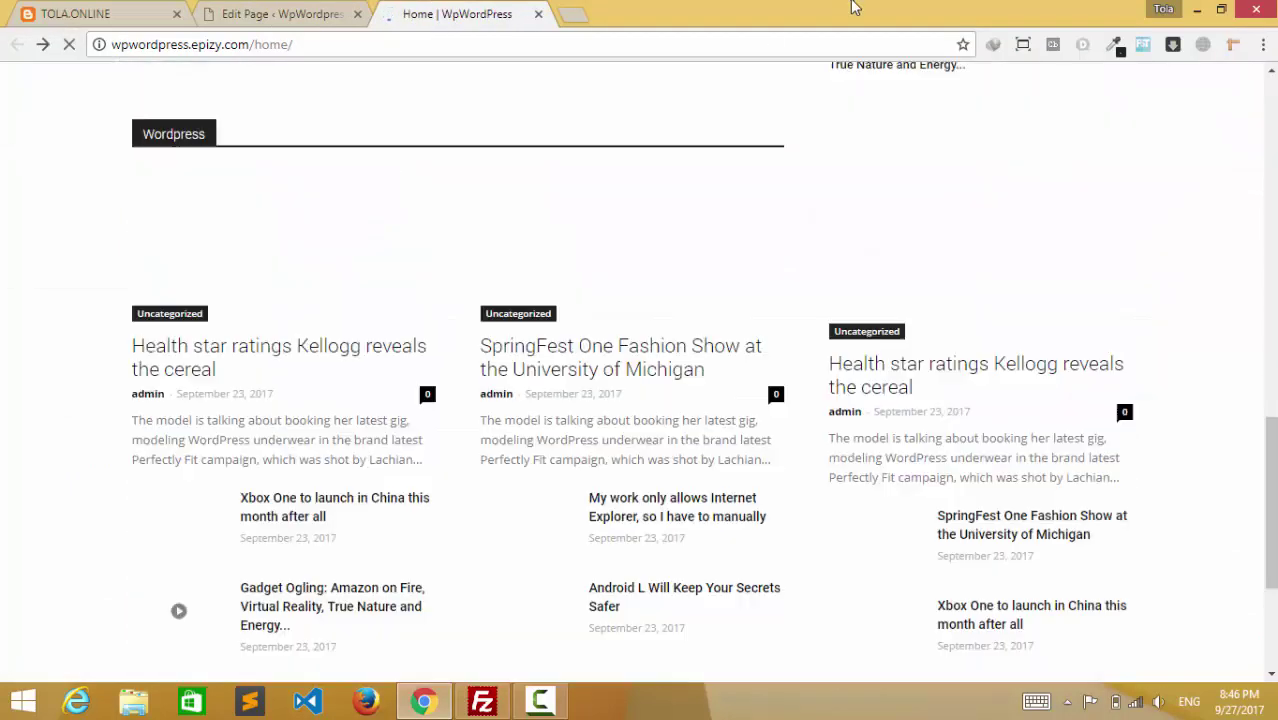
Examine the Block 2 and Block 1 row on the published Home page and compare it with the blocks above
{"action": "scroll", "coordinate": [680, 391], "scroll_direction": "down", "scroll_amount": 3}
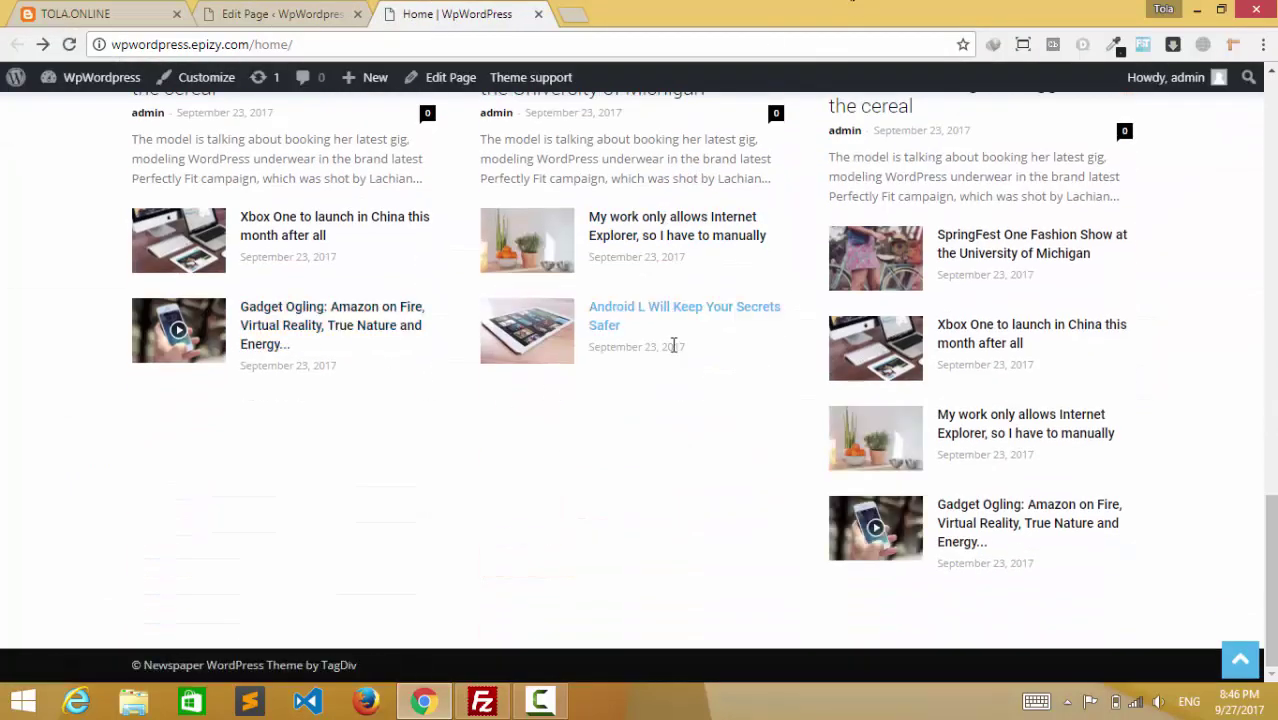
{"action": "scroll", "coordinate": [536, 451], "scroll_direction": "up", "scroll_amount": 2}
{"action": "scroll", "coordinate": [650, 443], "scroll_direction": "up", "scroll_amount": 2}
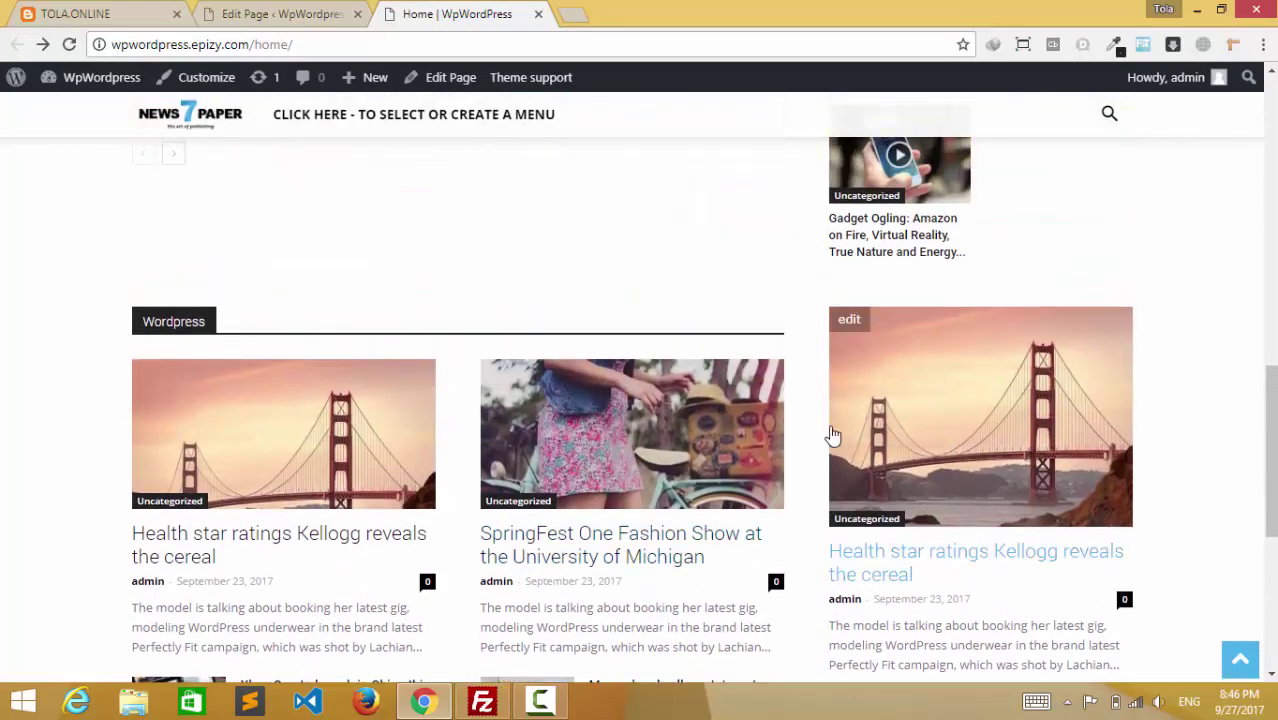
{"action": "scroll", "coordinate": [833, 436], "scroll_direction": "down", "scroll_amount": 5}
{"action": "scroll", "coordinate": [987, 523], "scroll_direction": "up", "scroll_amount": 5}
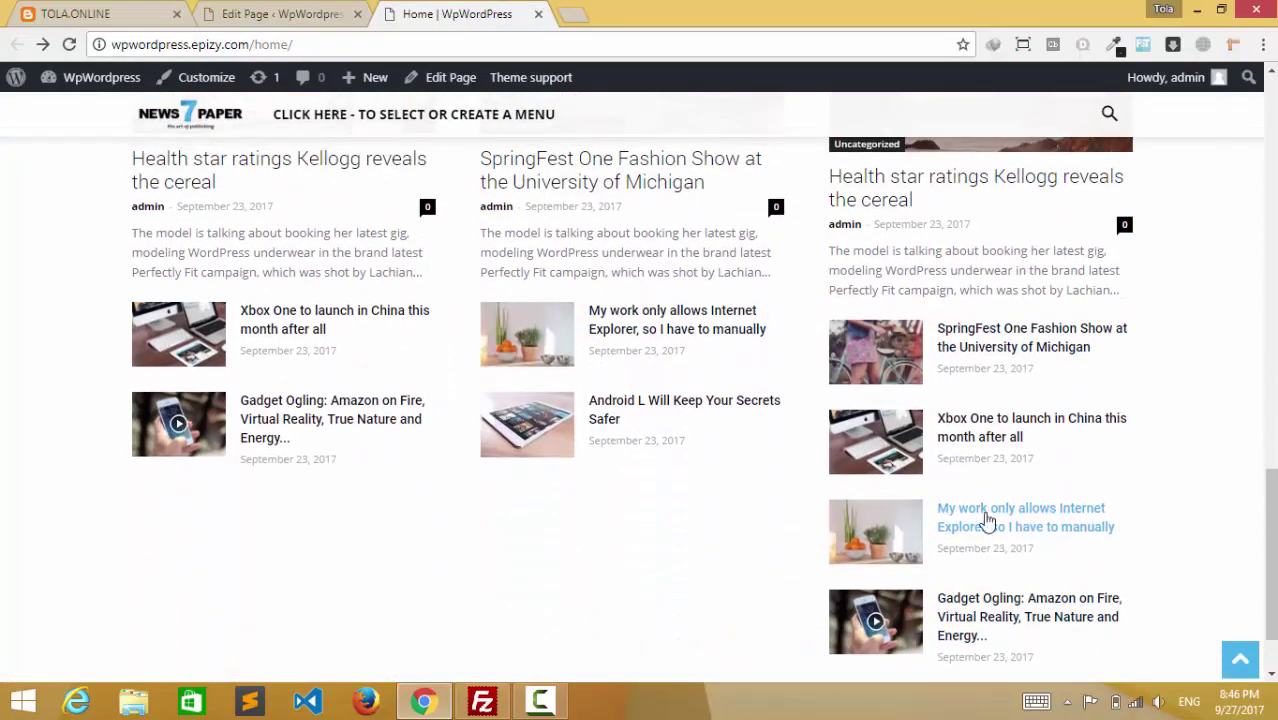
{"action": "scroll", "coordinate": [816, 371], "scroll_direction": "up", "scroll_amount": 10}
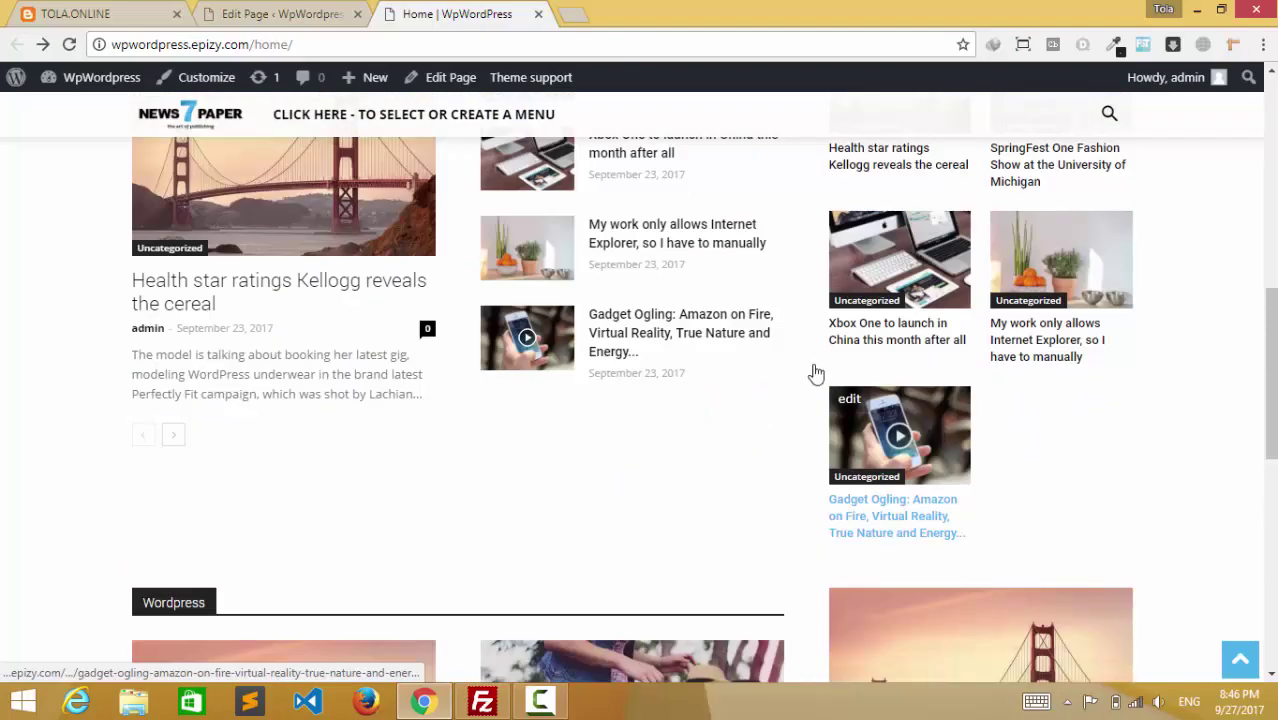
{"action": "scroll", "coordinate": [598, 365], "scroll_direction": "down", "scroll_amount": 15}
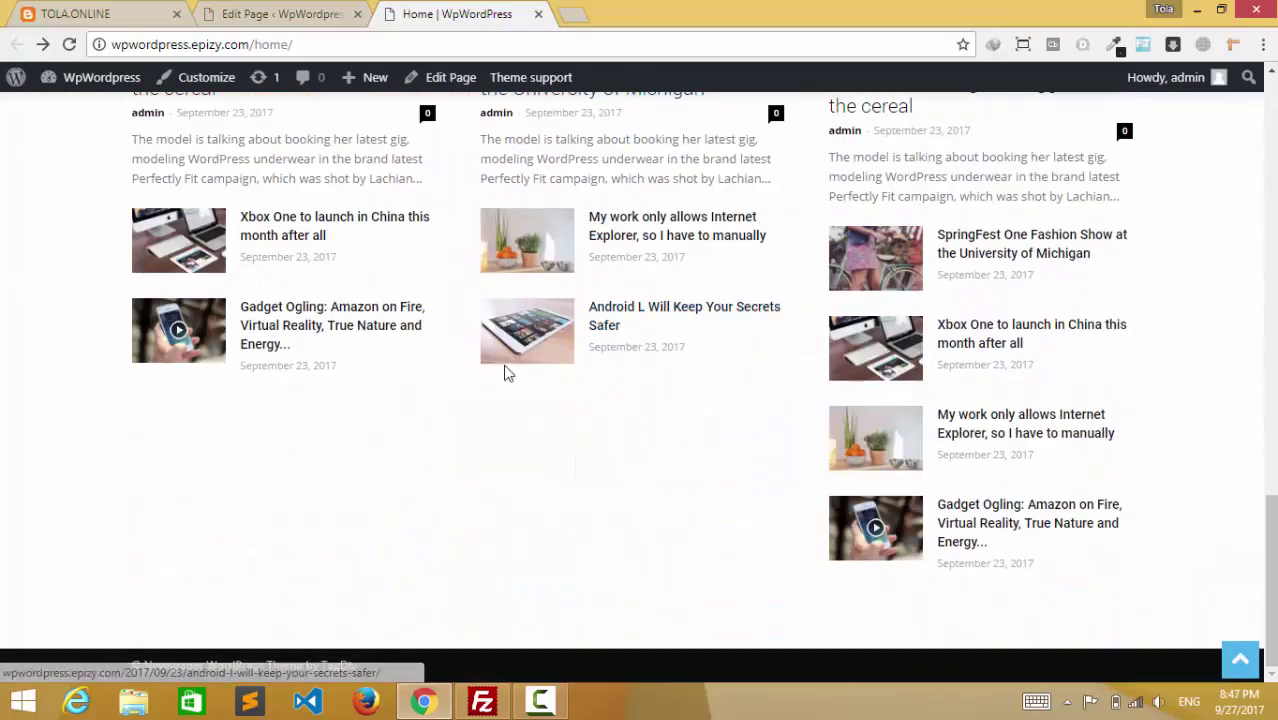
{"action": "scroll", "coordinate": [513, 510], "scroll_direction": "up", "scroll_amount": 5}
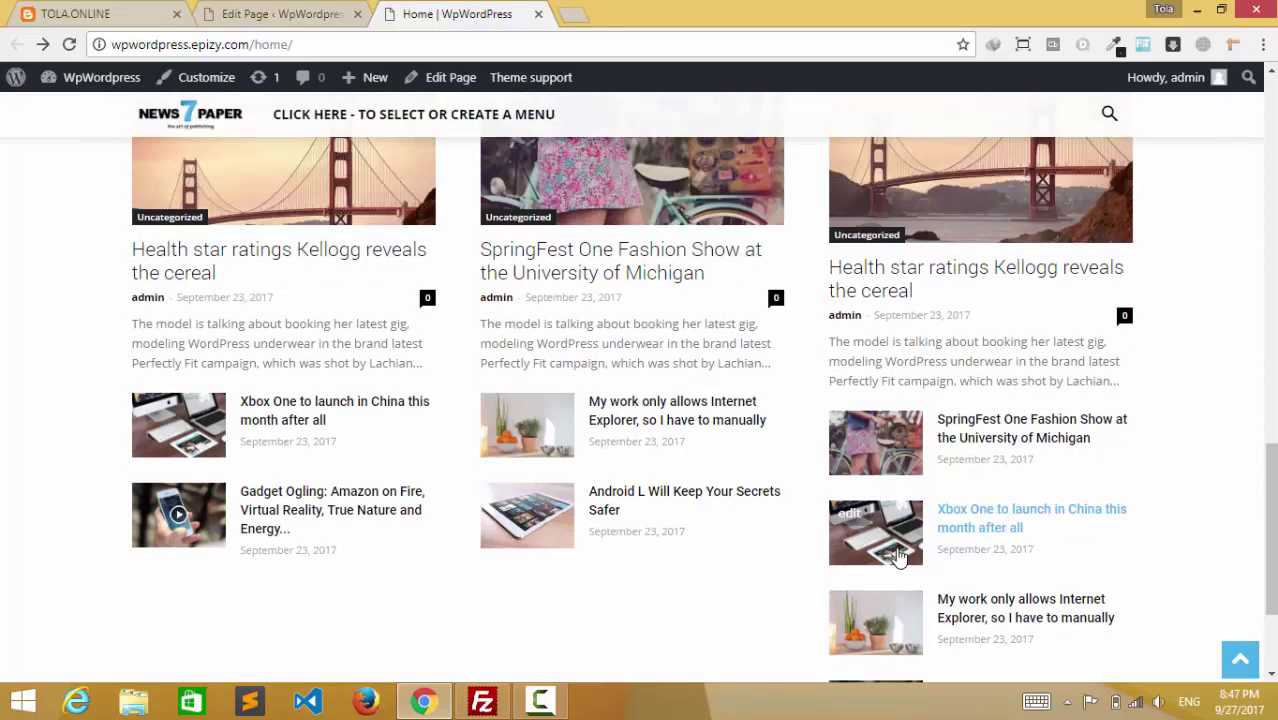
{"action": "scroll", "coordinate": [530, 490], "scroll_direction": "up", "scroll_amount": 1}
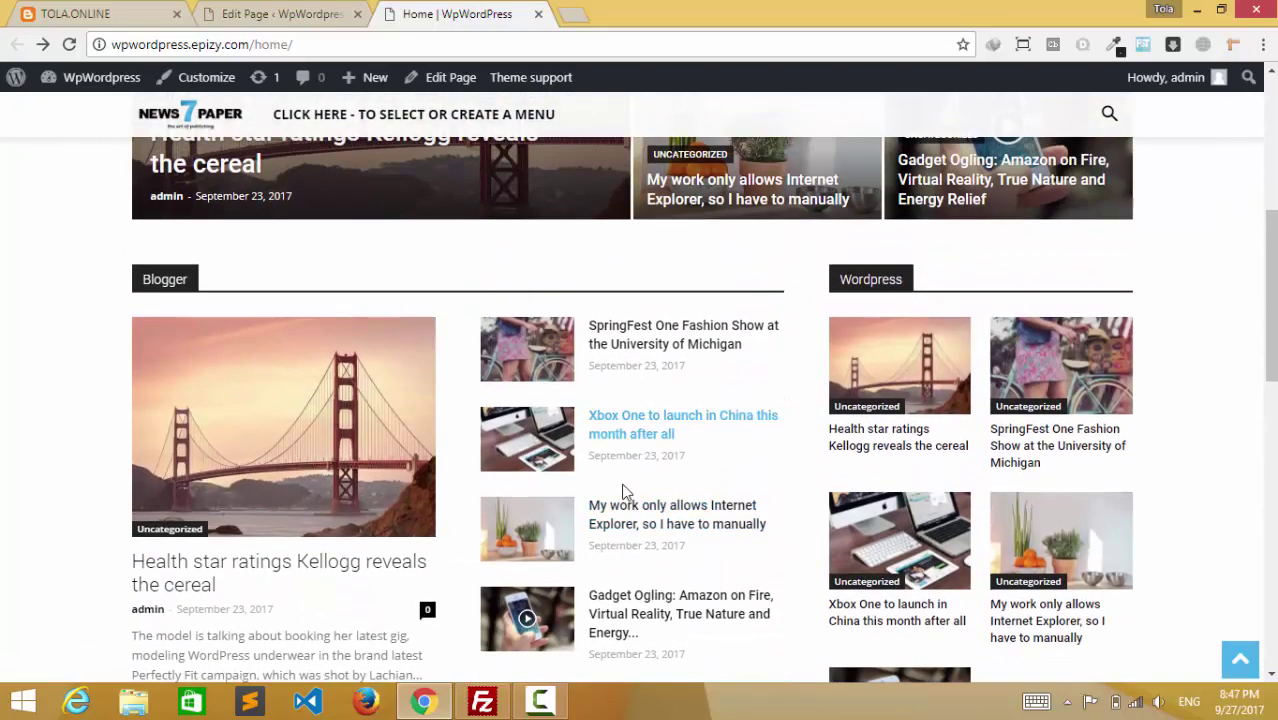
{"action": "scroll", "coordinate": [625, 494], "scroll_direction": "down", "scroll_amount": 9}
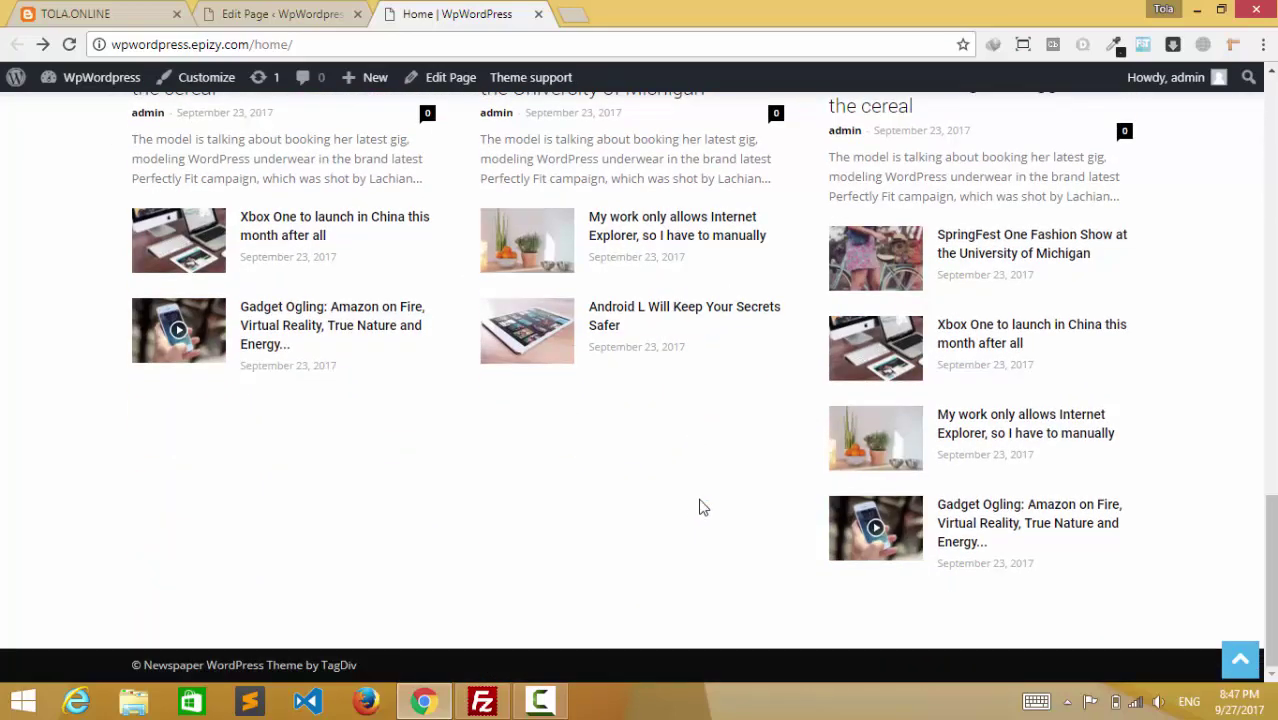
Set the Home page's template to "Pagebuilder + latest articles + pagination" in the page editor and update the page
{"action": "left_click", "coordinate": [318, 13]}
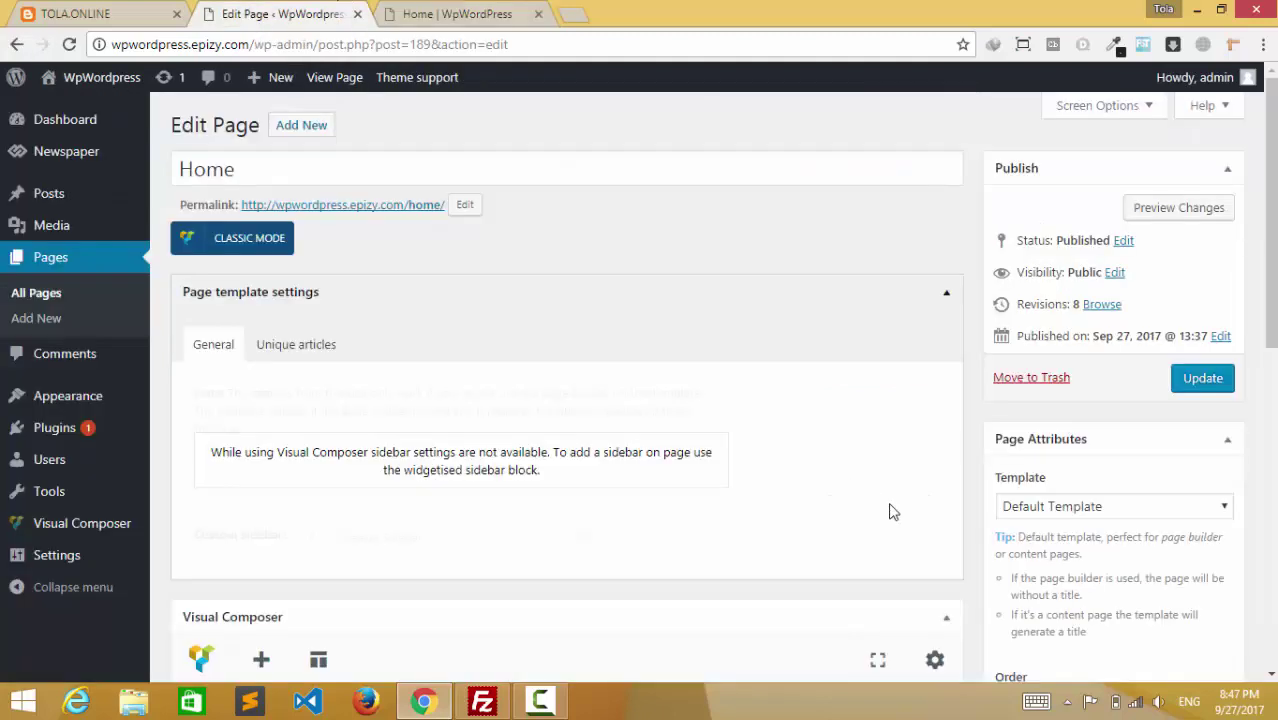
{"action": "scroll", "coordinate": [1052, 508], "scroll_direction": "down", "scroll_amount": 1}
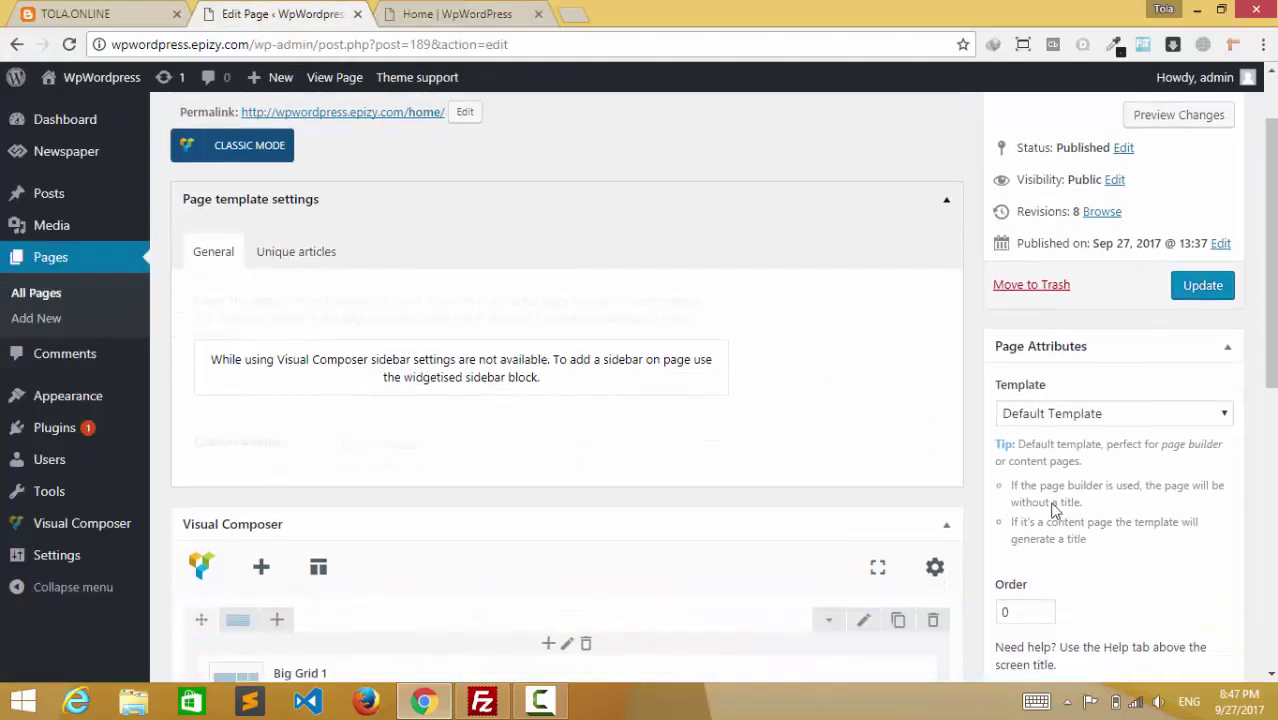
{"action": "left_click", "coordinate": [1095, 418]}
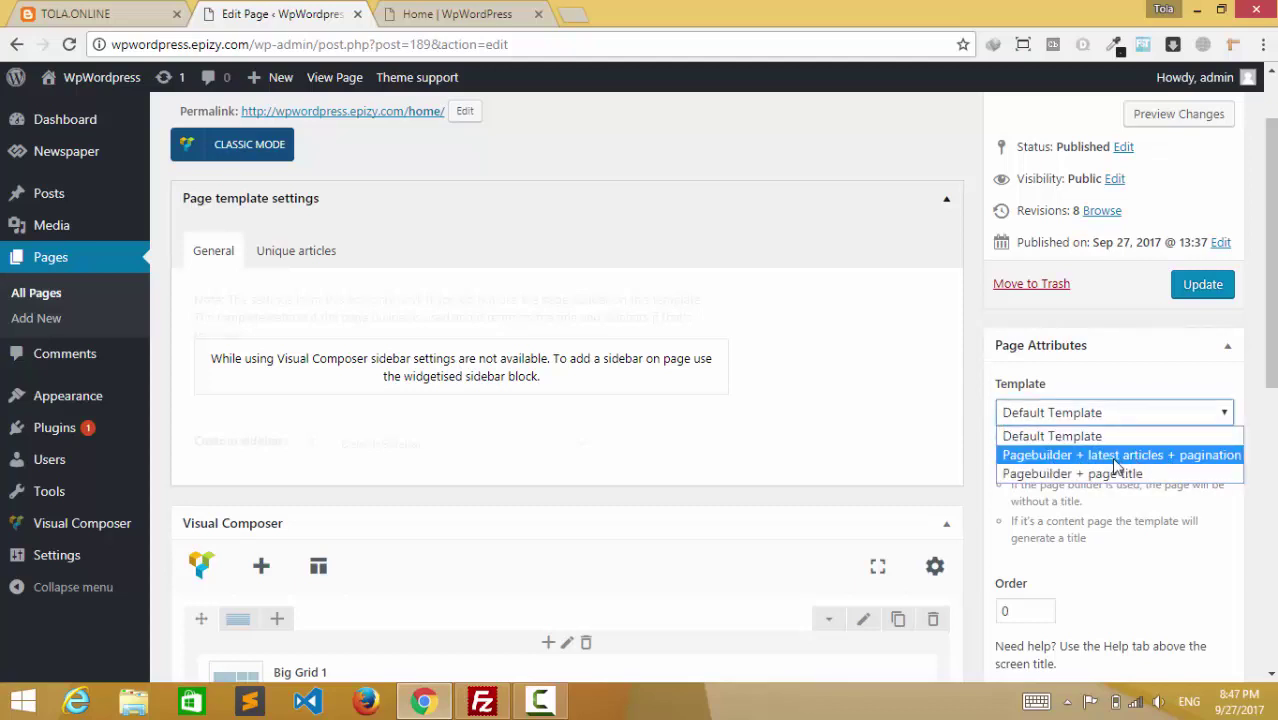
{"action": "left_click", "coordinate": [1175, 456]}
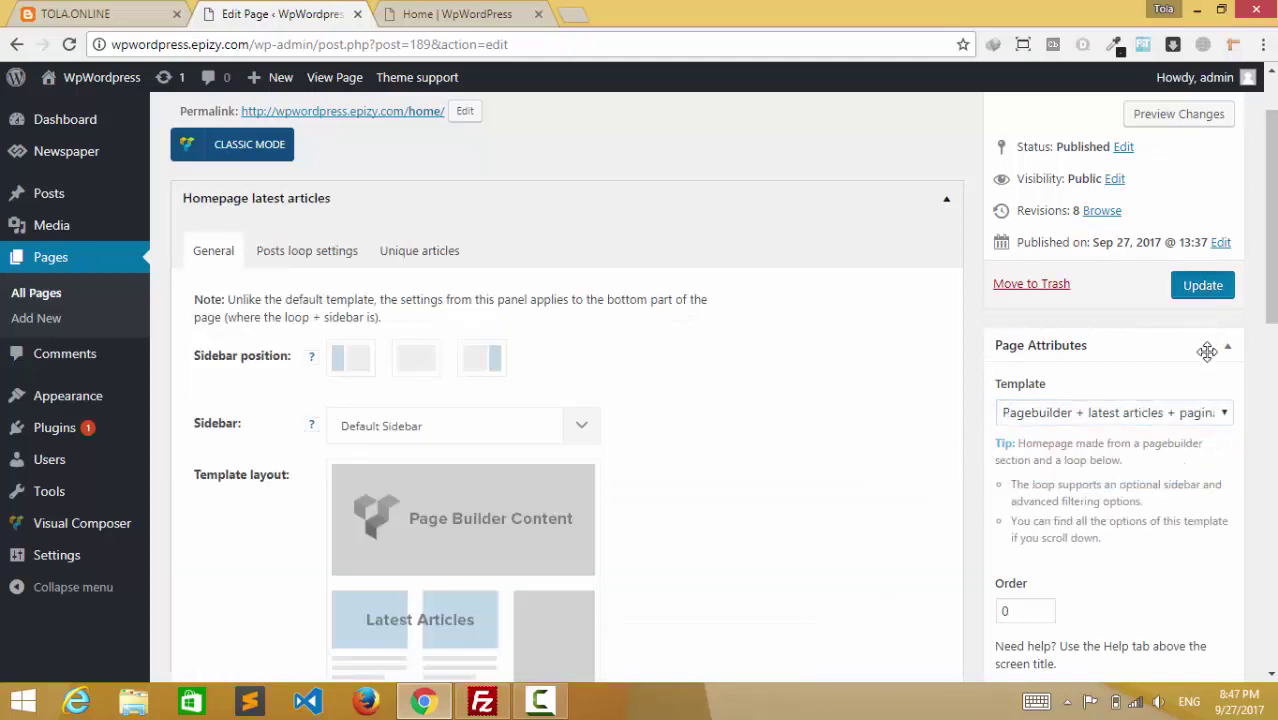
{"action": "left_click", "coordinate": [1203, 285]}
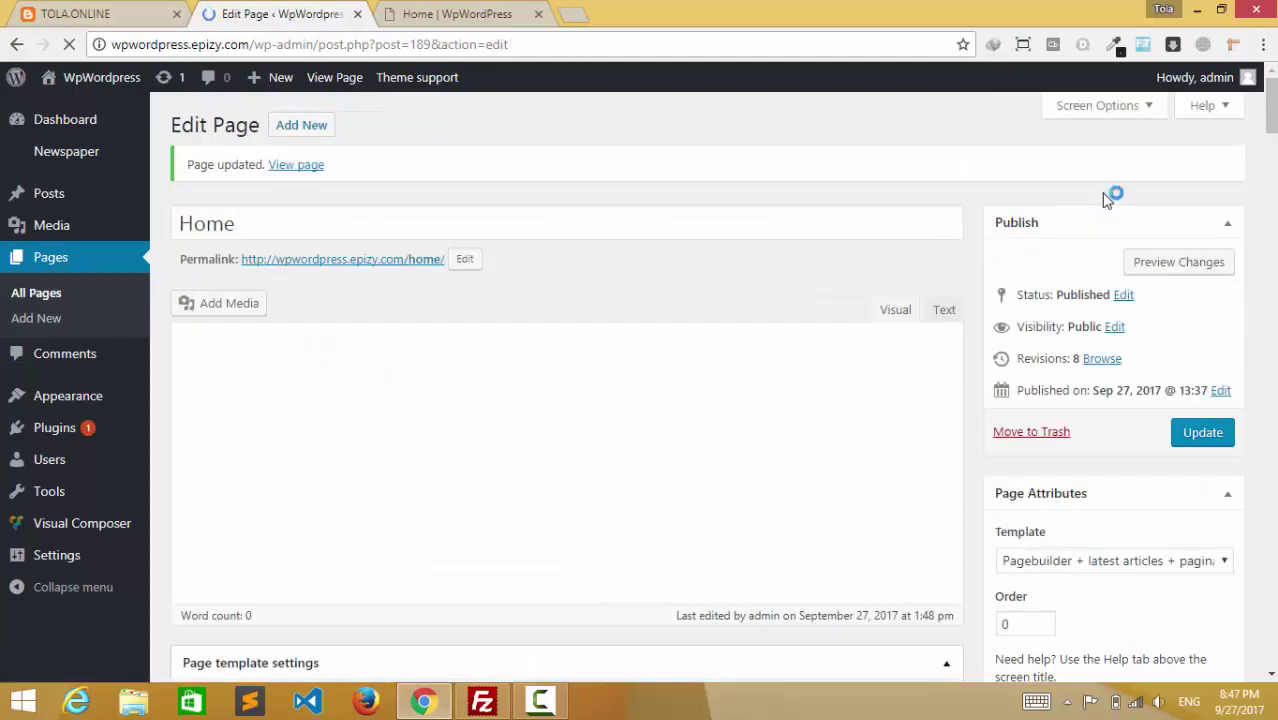
{"action": "left_click", "coordinate": [1213, 172]}
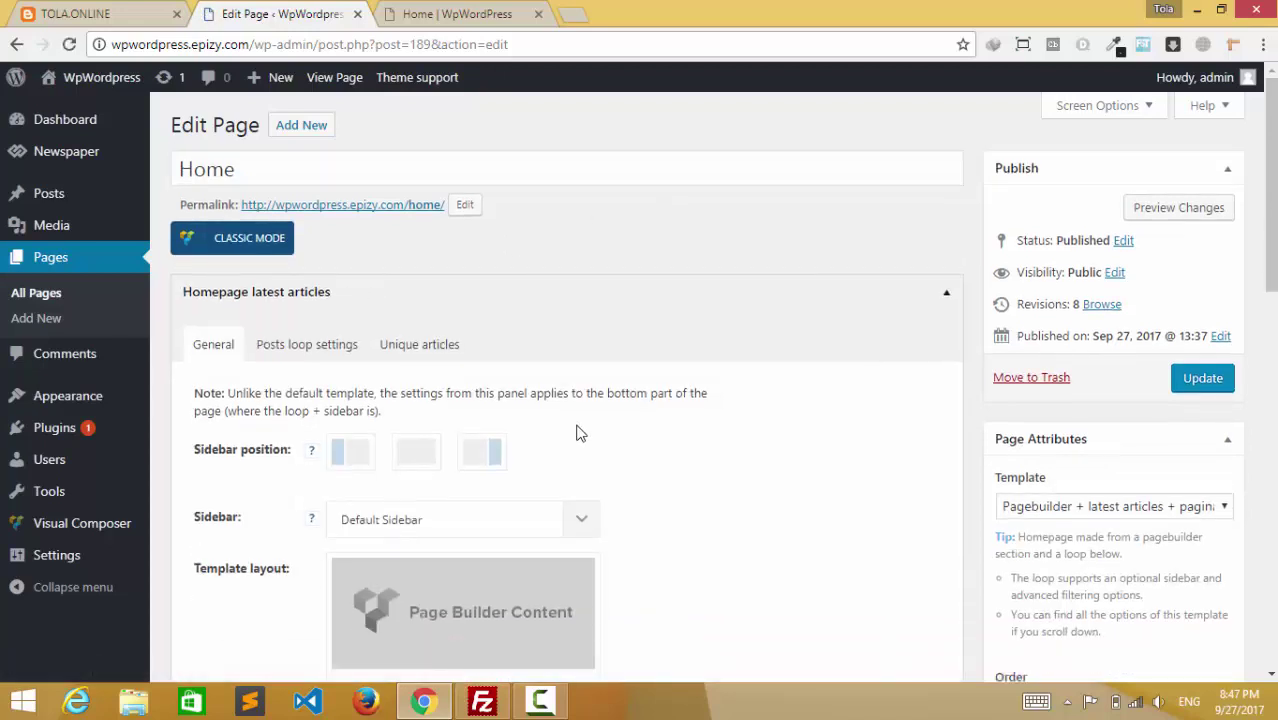
Review the Home page's row layout in Visual Composer, update the page again and reload its published version
{"action": "scroll", "coordinate": [529, 421], "scroll_direction": "down", "scroll_amount": 10}
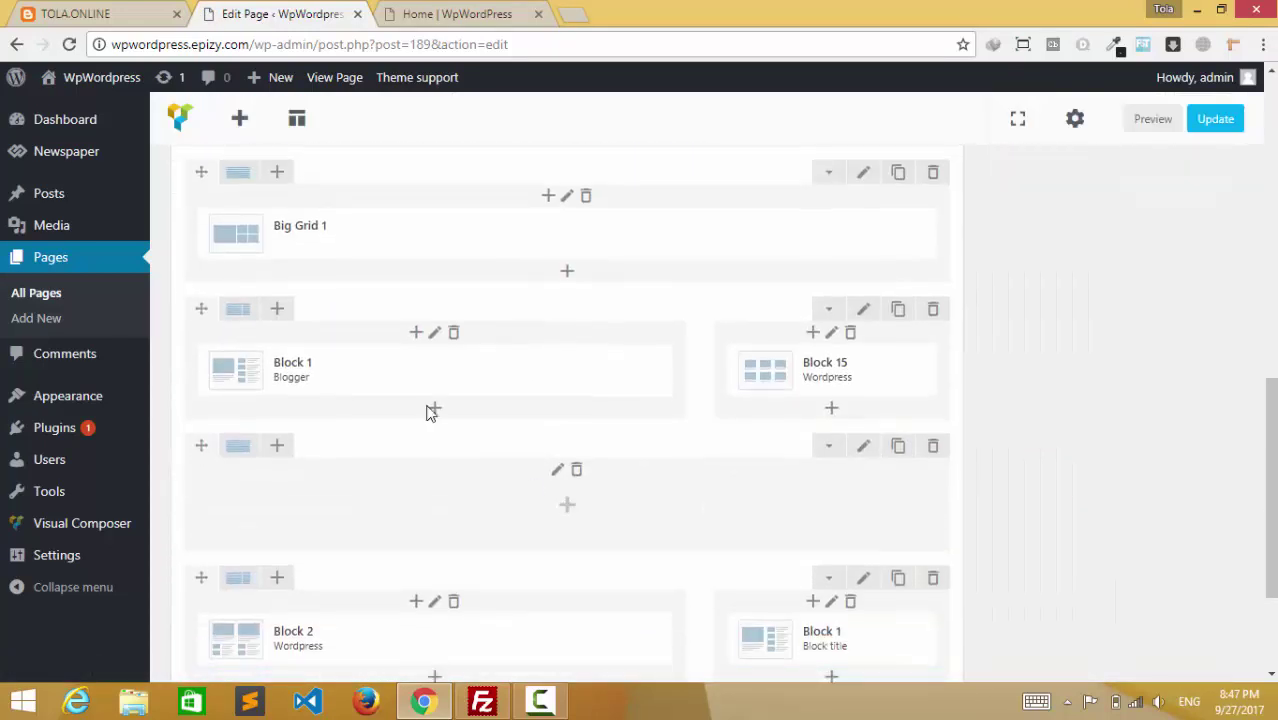
{"action": "scroll", "coordinate": [235, 320], "scroll_direction": "up", "scroll_amount": 2}
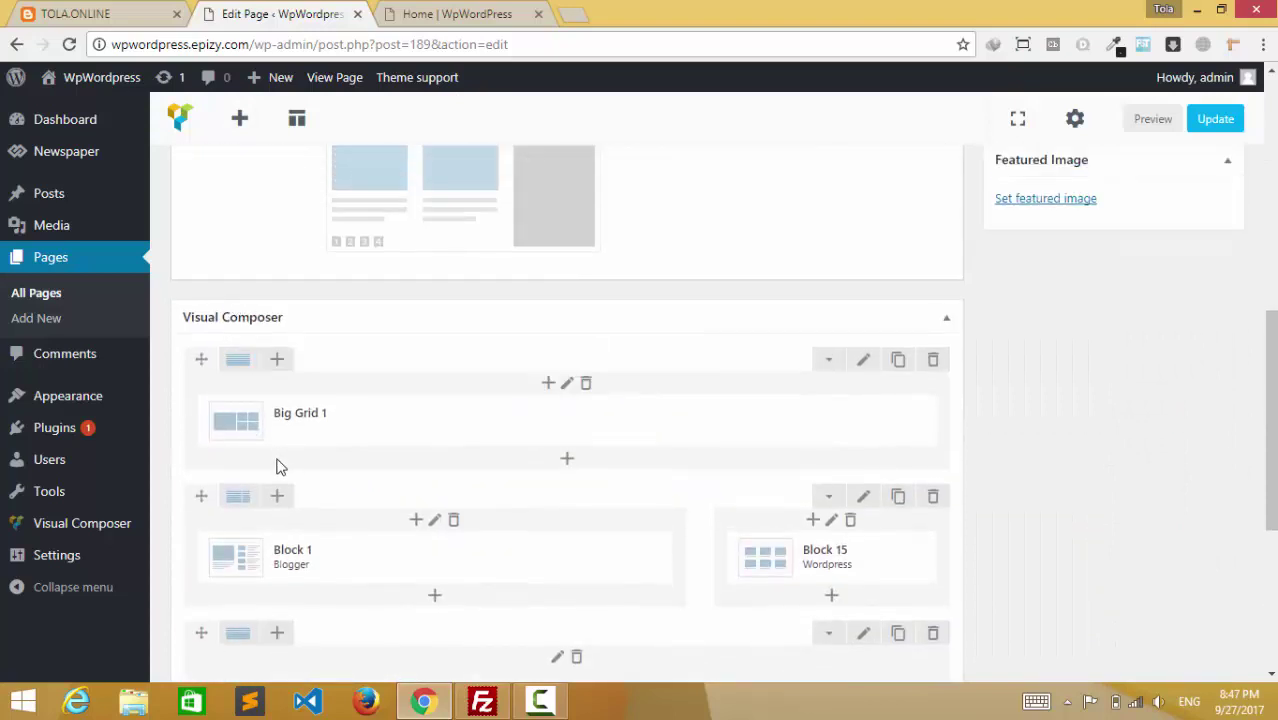
{"action": "scroll", "coordinate": [676, 533], "scroll_direction": "down", "scroll_amount": 4}
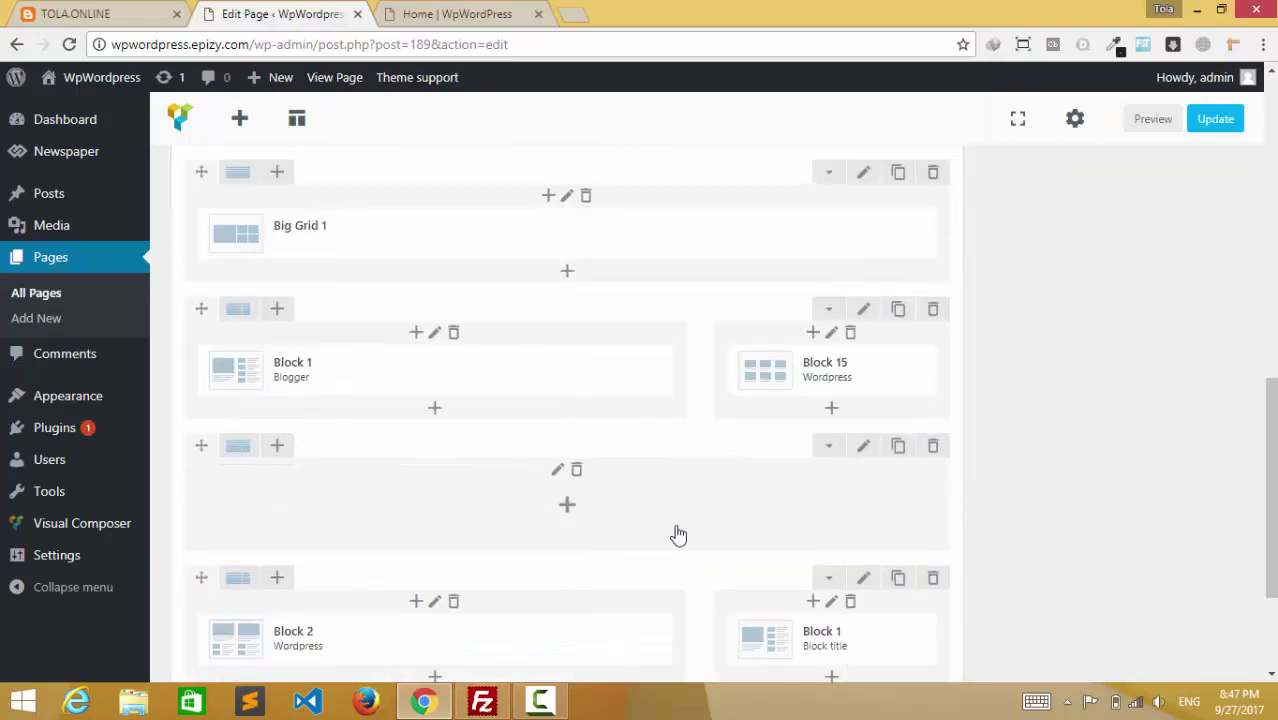
{"action": "left_click", "coordinate": [1188, 128]}
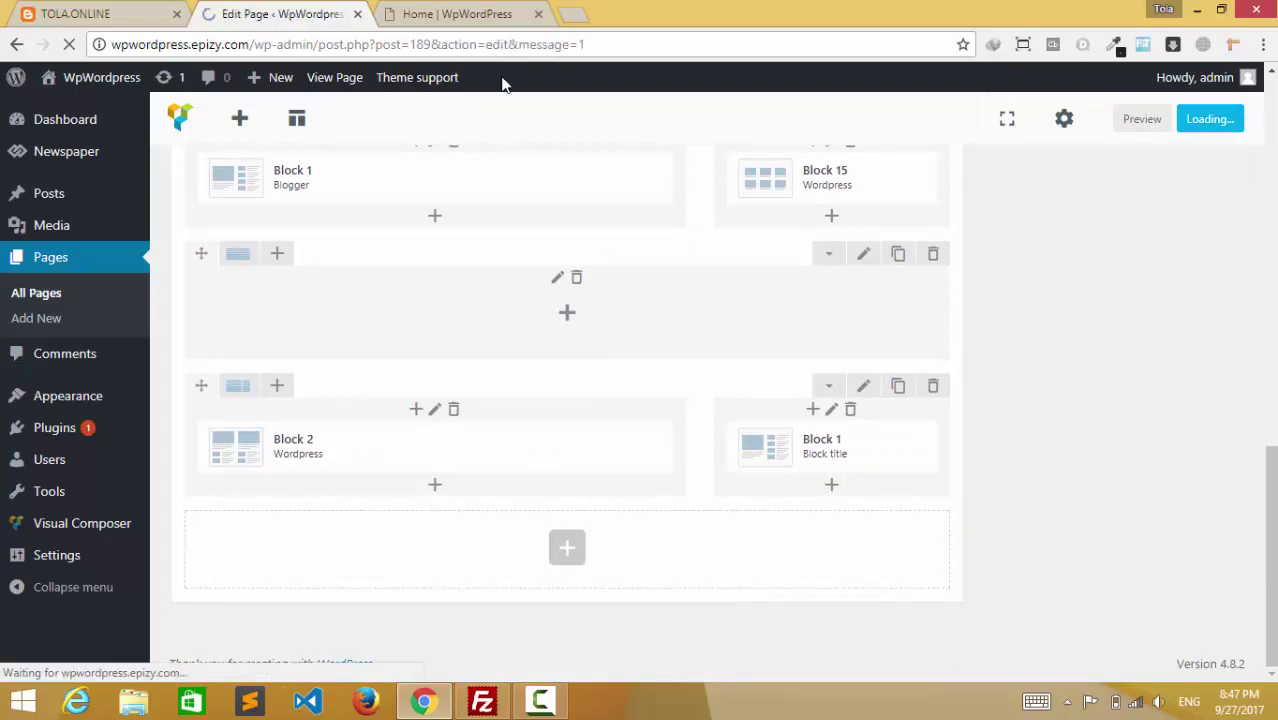
{"action": "left_click", "coordinate": [452, 14]}
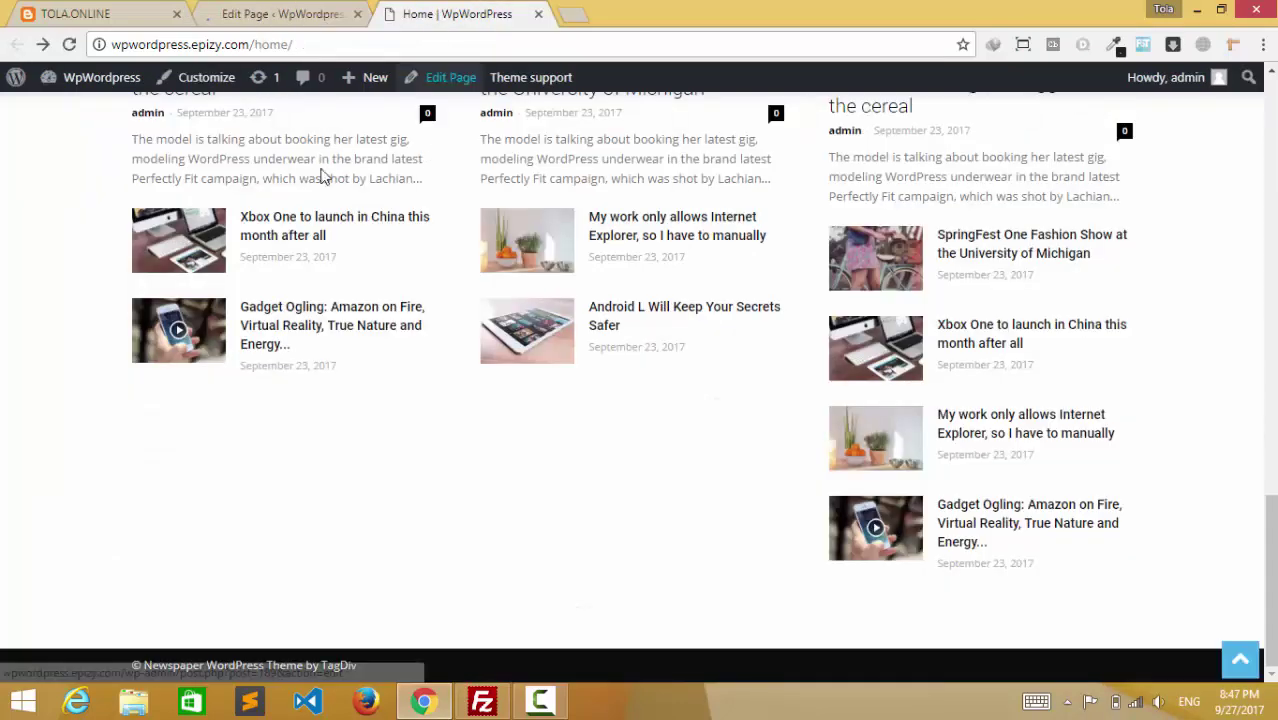
{"action": "left_click", "coordinate": [68, 44]}
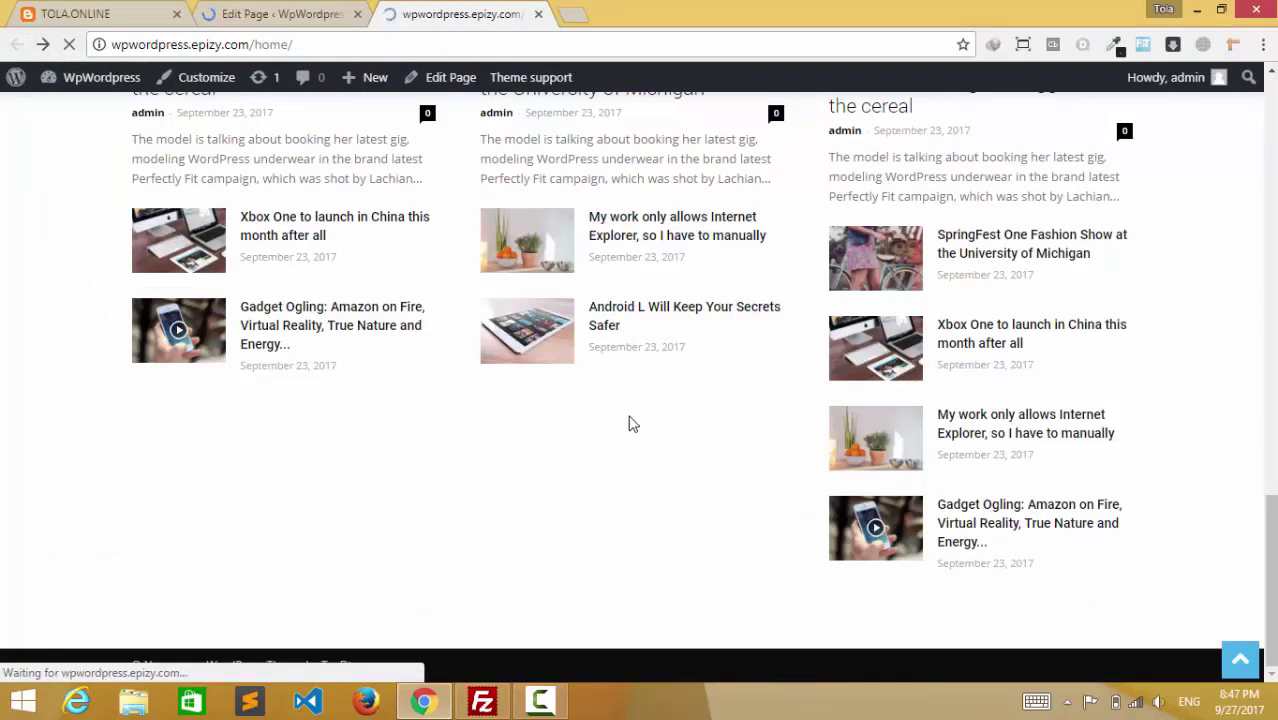
Examine the Latest Articles section on the published Home page, including its pagination and the sidebar area beside it
{"action": "scroll", "coordinate": [600, 490], "scroll_direction": "down", "scroll_amount": 5}
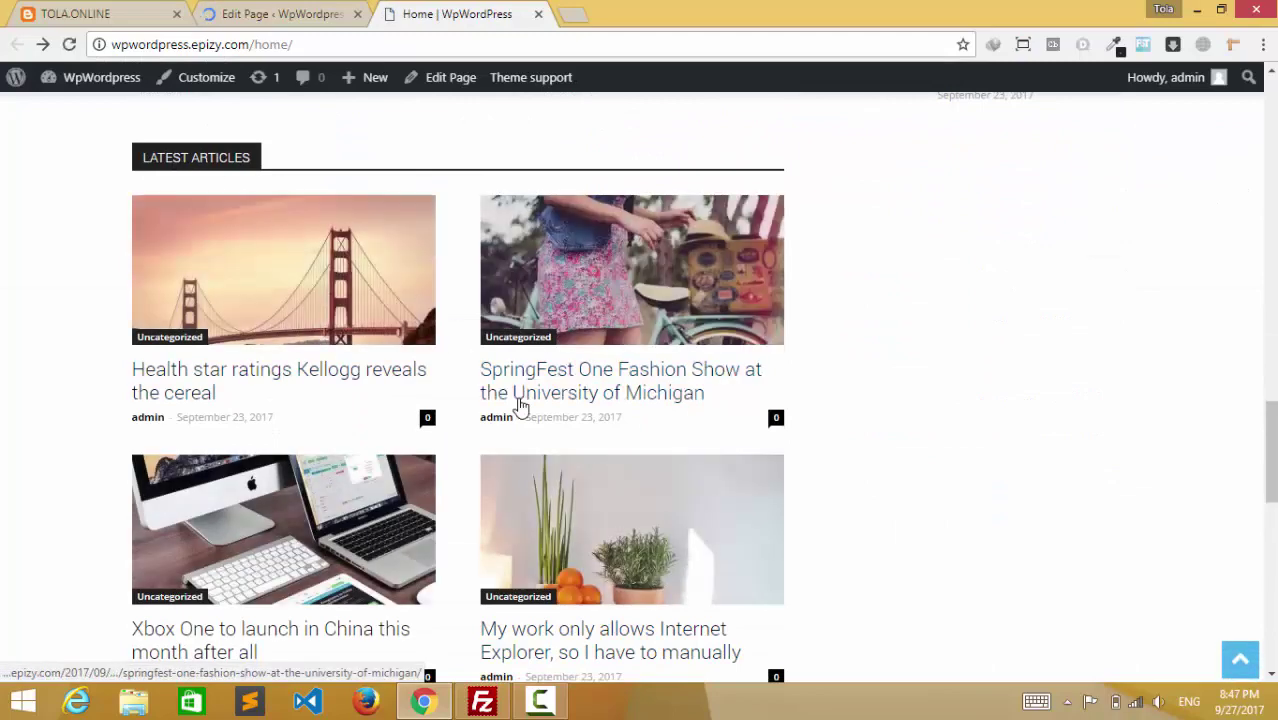
{"action": "scroll", "coordinate": [522, 408], "scroll_direction": "down", "scroll_amount": 3}
{"action": "scroll", "coordinate": [443, 467], "scroll_direction": "down", "scroll_amount": 7}
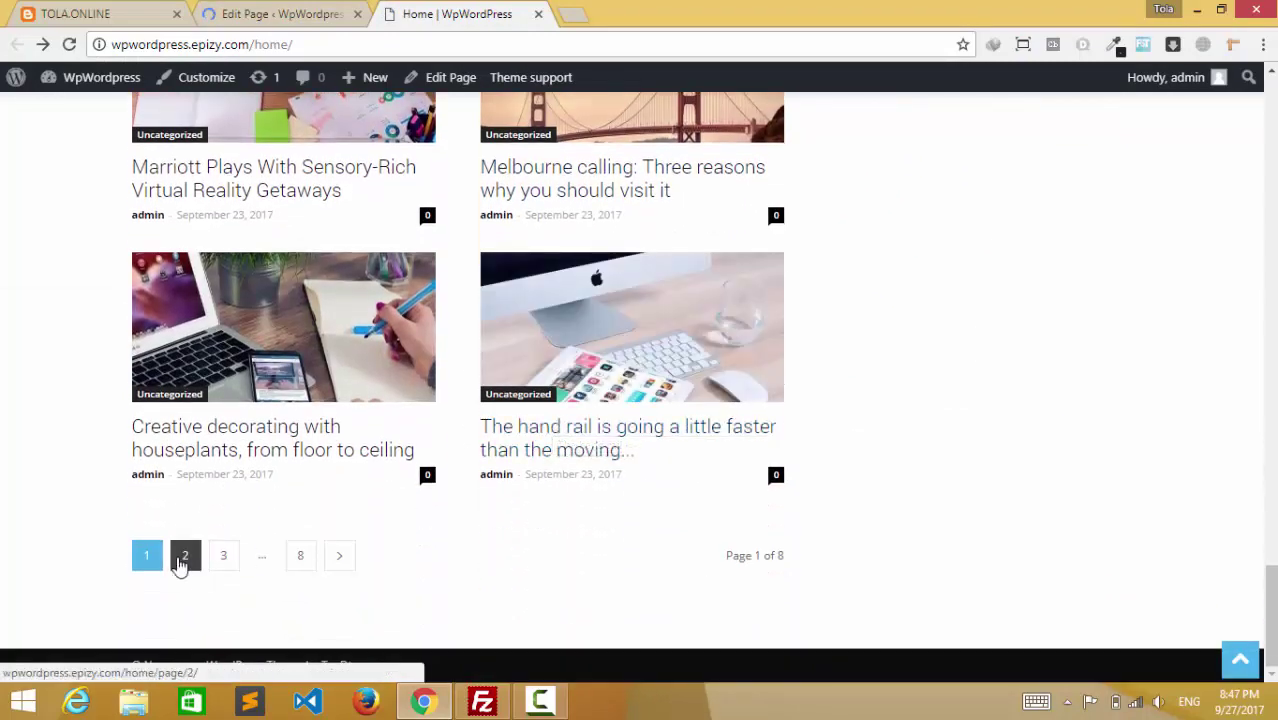
{"action": "scroll", "coordinate": [941, 531], "scroll_direction": "up", "scroll_amount": 11}
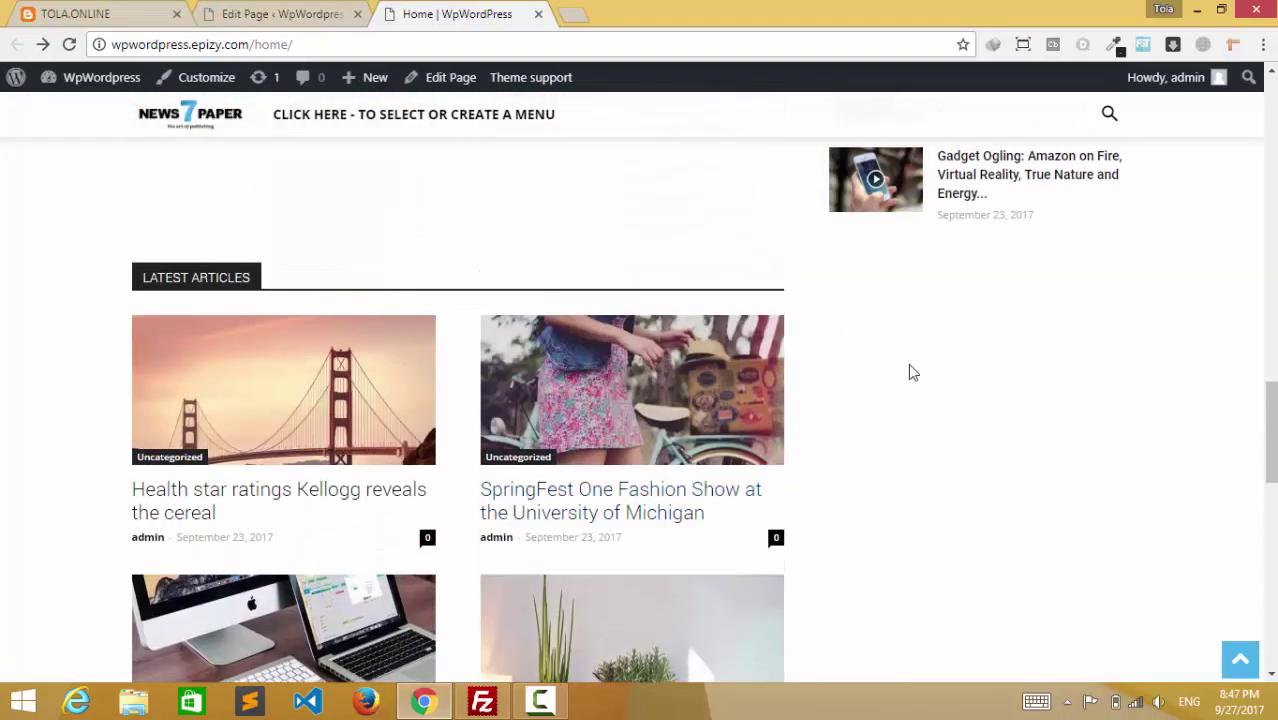
{"action": "scroll", "coordinate": [1040, 410], "scroll_direction": "up", "scroll_amount": 2}
{"action": "scroll", "coordinate": [805, 485], "scroll_direction": "down", "scroll_amount": 3}
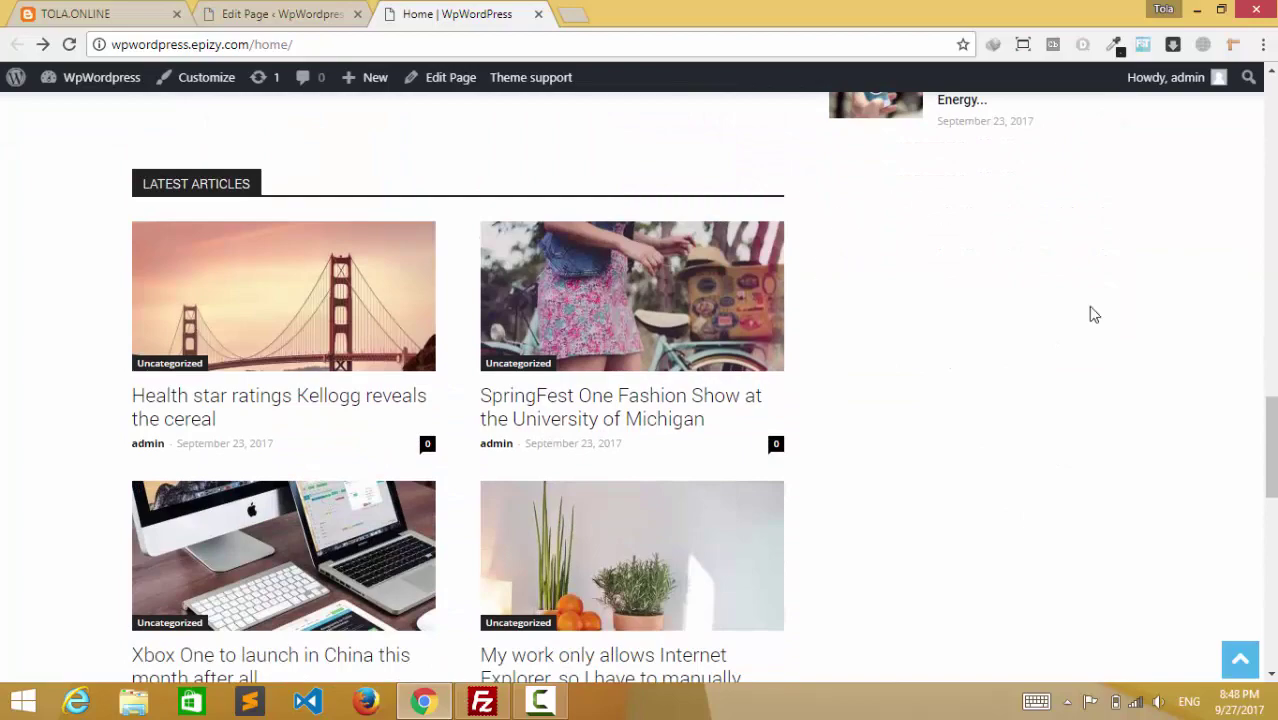
{"action": "scroll", "coordinate": [1050, 518], "scroll_direction": "down", "scroll_amount": 10}
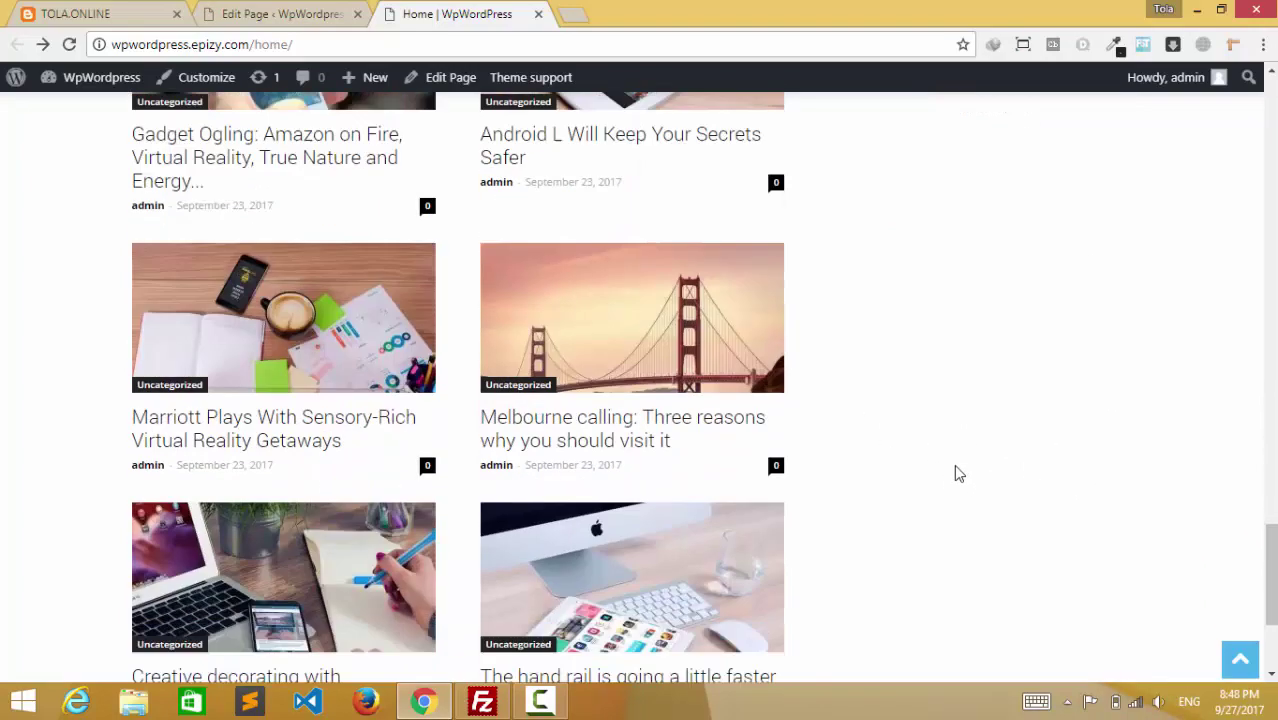
{"action": "scroll", "coordinate": [956, 474], "scroll_direction": "up", "scroll_amount": 4}
{"action": "scroll", "coordinate": [947, 449], "scroll_direction": "up", "scroll_amount": 3}
Delete the empty row above the Block 2 row in the Home page's Visual Composer layout
{"action": "key", "text": "ctrl+shift+Tab"}
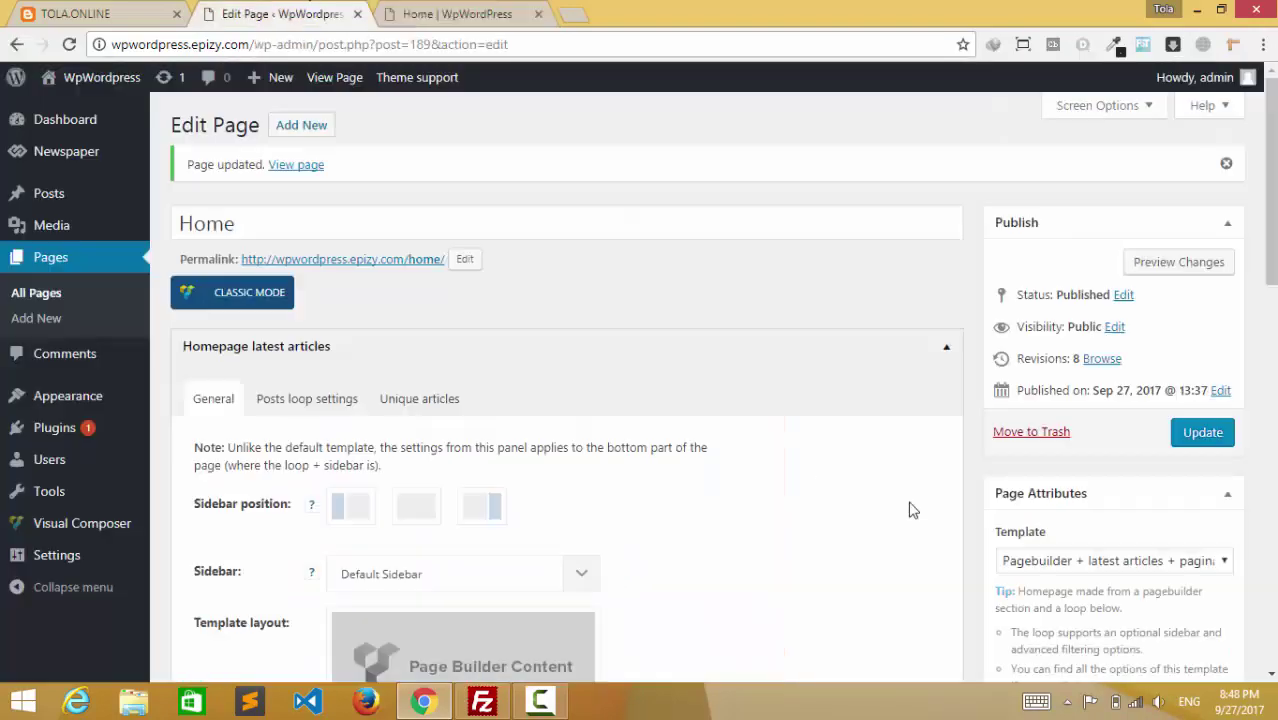
{"action": "scroll", "coordinate": [736, 491], "scroll_direction": "down", "scroll_amount": 10}
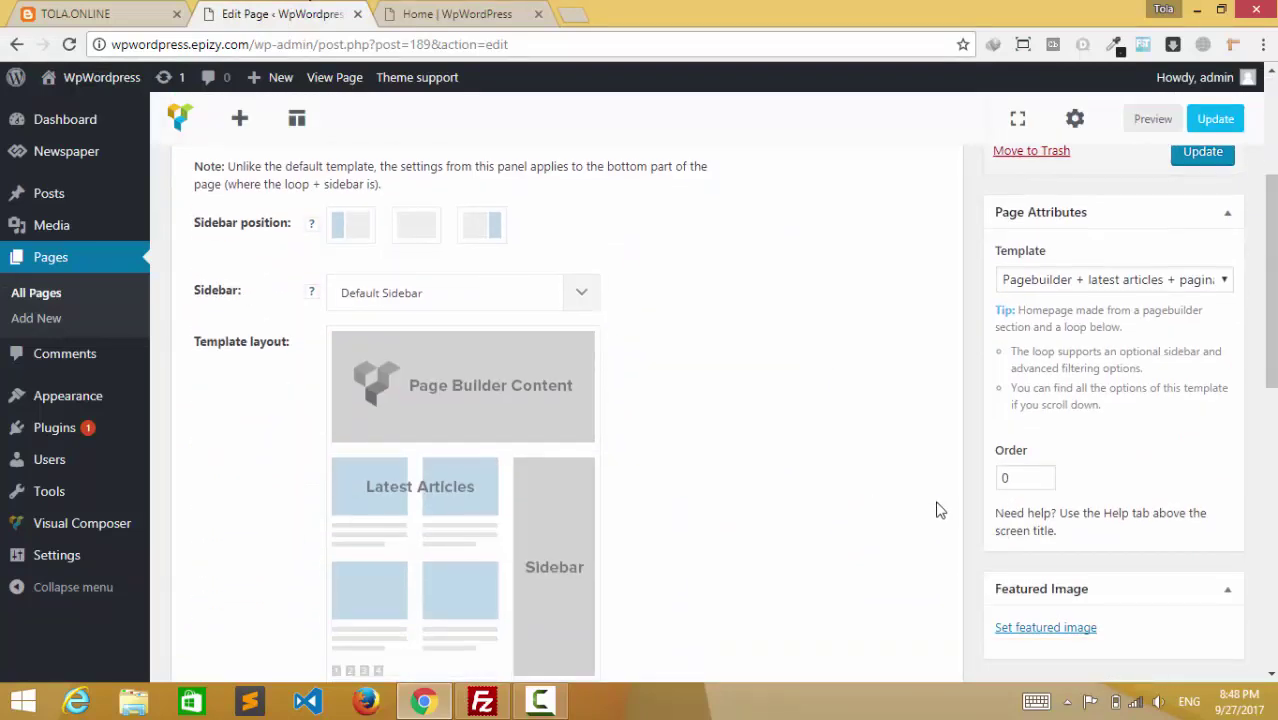
{"action": "scroll", "coordinate": [1056, 454], "scroll_direction": "up", "scroll_amount": 6}
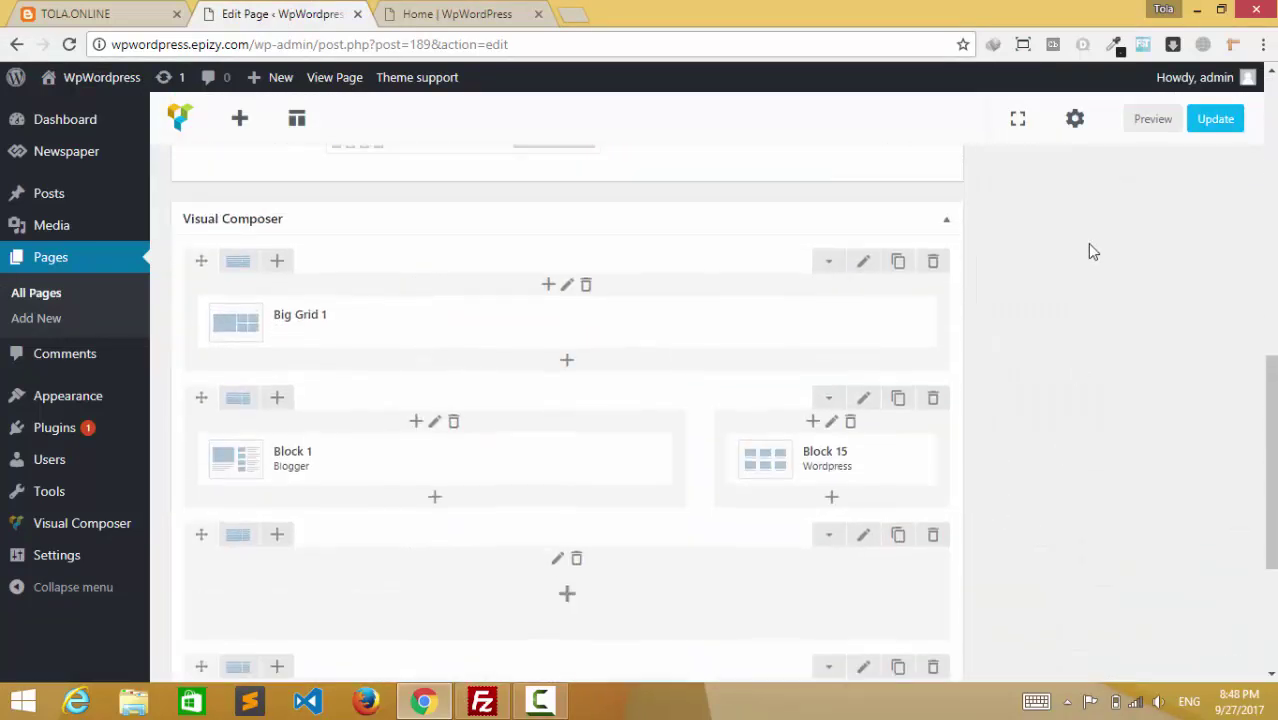
{"action": "scroll", "coordinate": [868, 510], "scroll_direction": "down", "scroll_amount": 4}
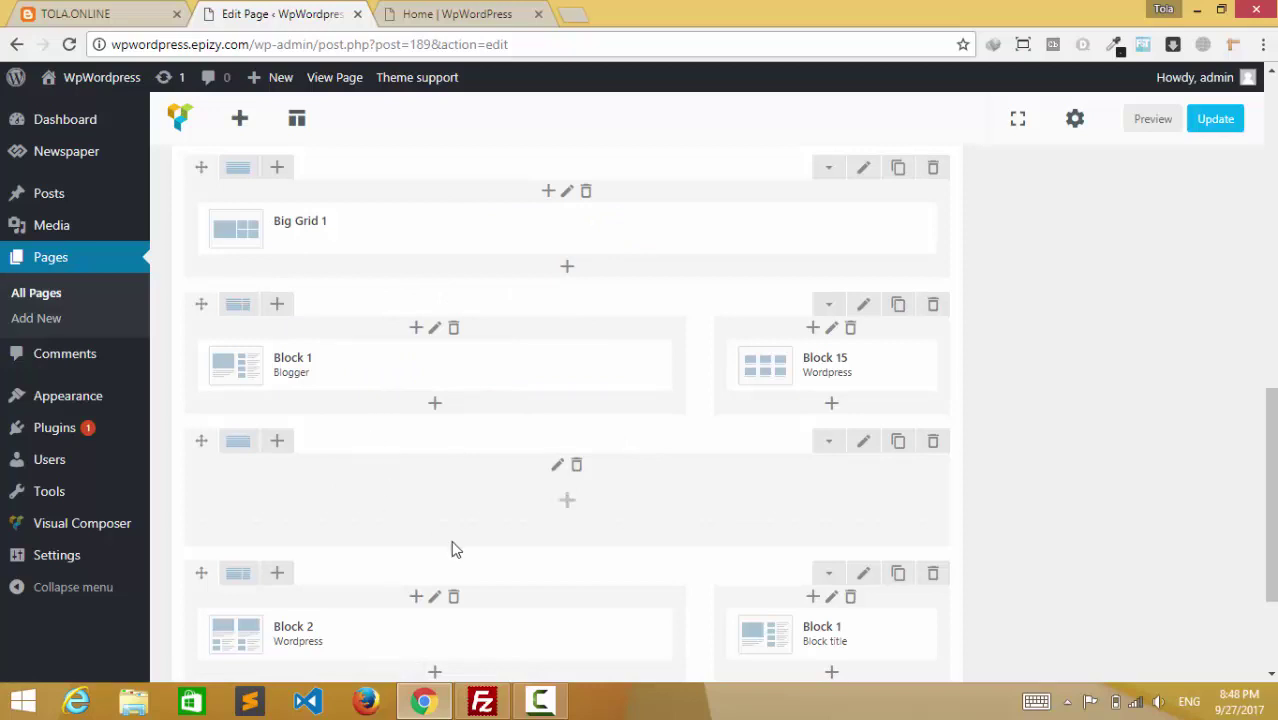
{"action": "scroll", "coordinate": [402, 405], "scroll_direction": "down", "scroll_amount": 2}
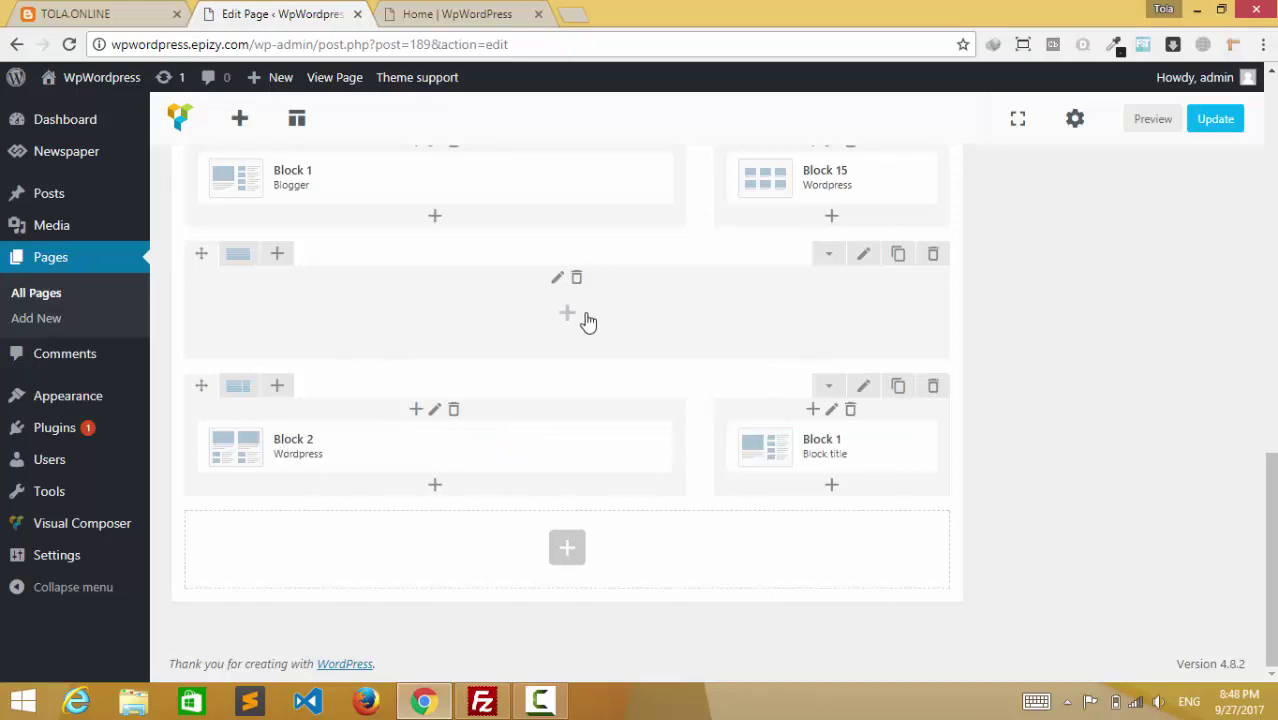
{"action": "left_click", "coordinate": [932, 256]}
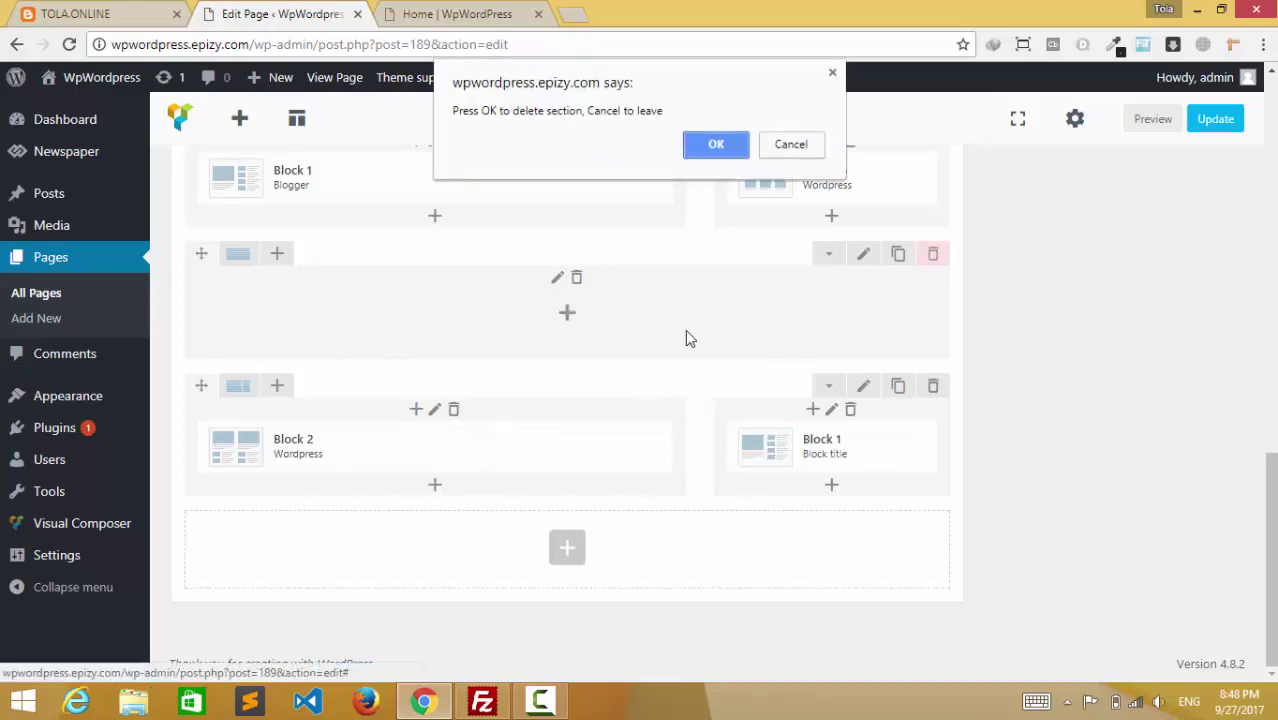
{"action": "left_click", "coordinate": [707, 157]}
Update the Home page with the empty row removed and return to its published version
{"action": "scroll", "coordinate": [405, 434], "scroll_direction": "up", "scroll_amount": 1}
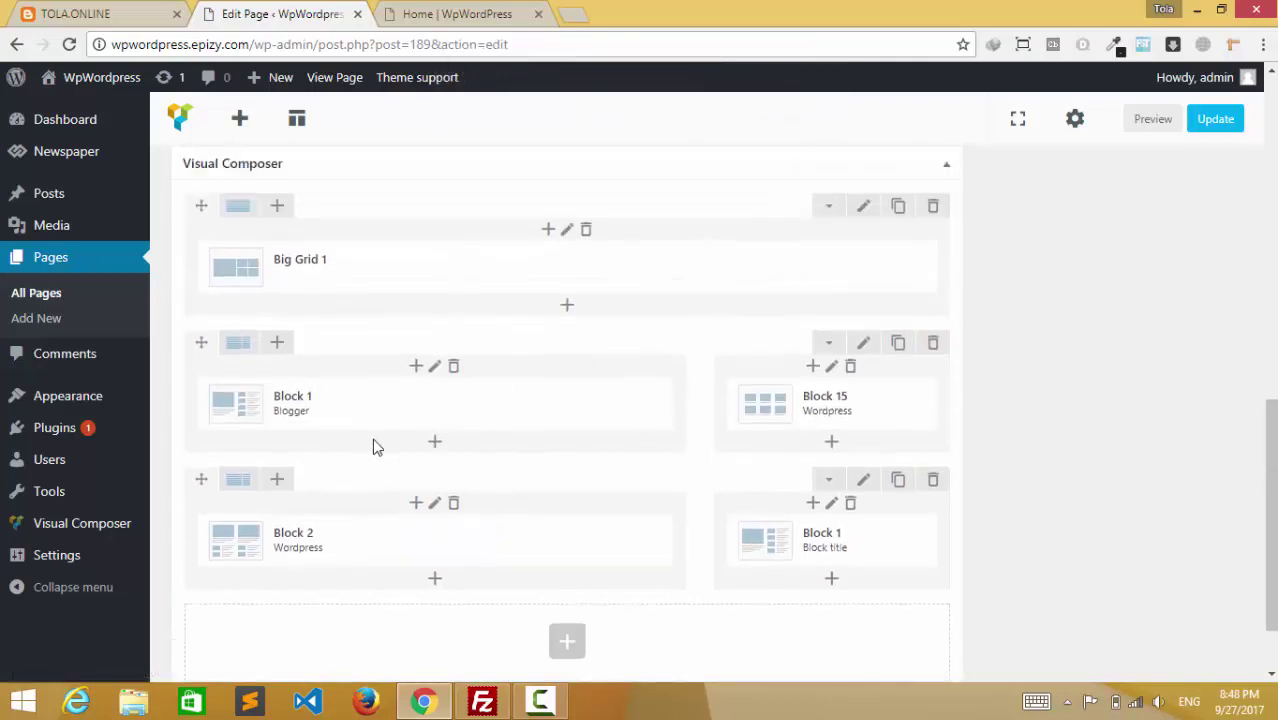
{"action": "scroll", "coordinate": [676, 448], "scroll_direction": "up", "scroll_amount": 2}
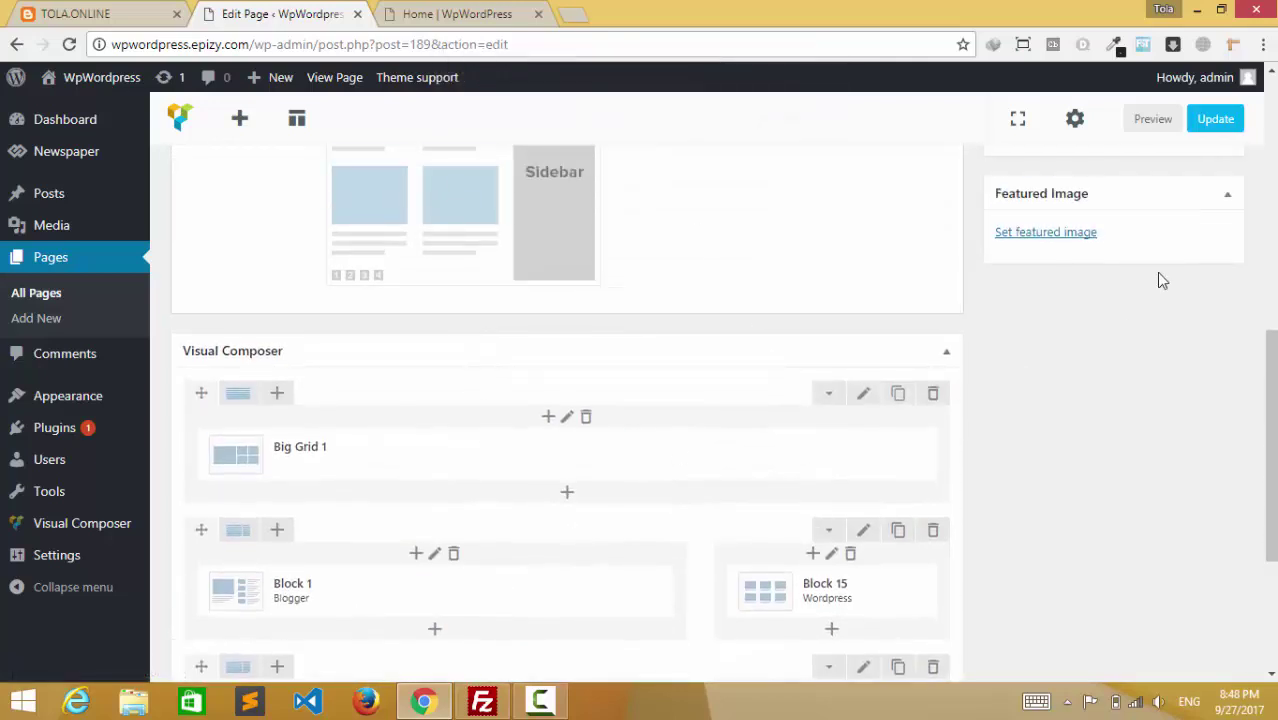
{"action": "left_click", "coordinate": [1222, 118]}
{"action": "scroll", "coordinate": [697, 440], "scroll_direction": "down", "scroll_amount": 3}
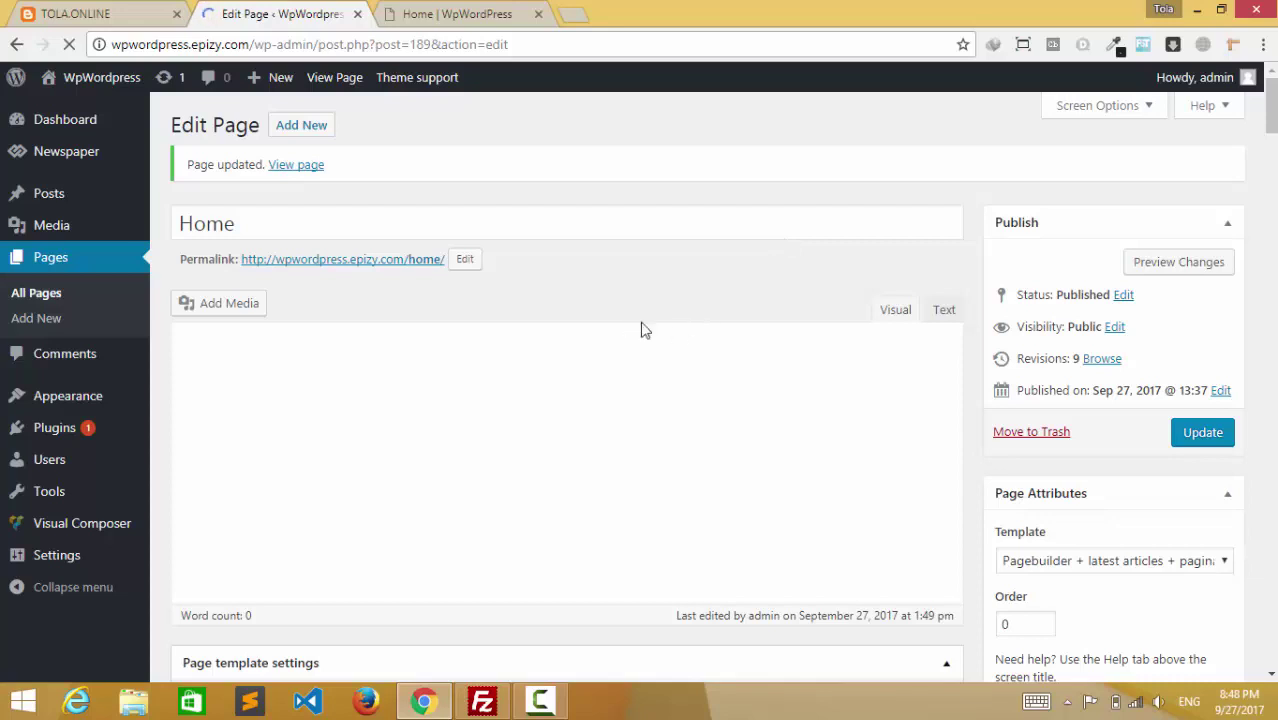
{"action": "left_click", "coordinate": [458, 10]}
{"action": "scroll", "coordinate": [790, 277], "scroll_direction": "up", "scroll_amount": 3}
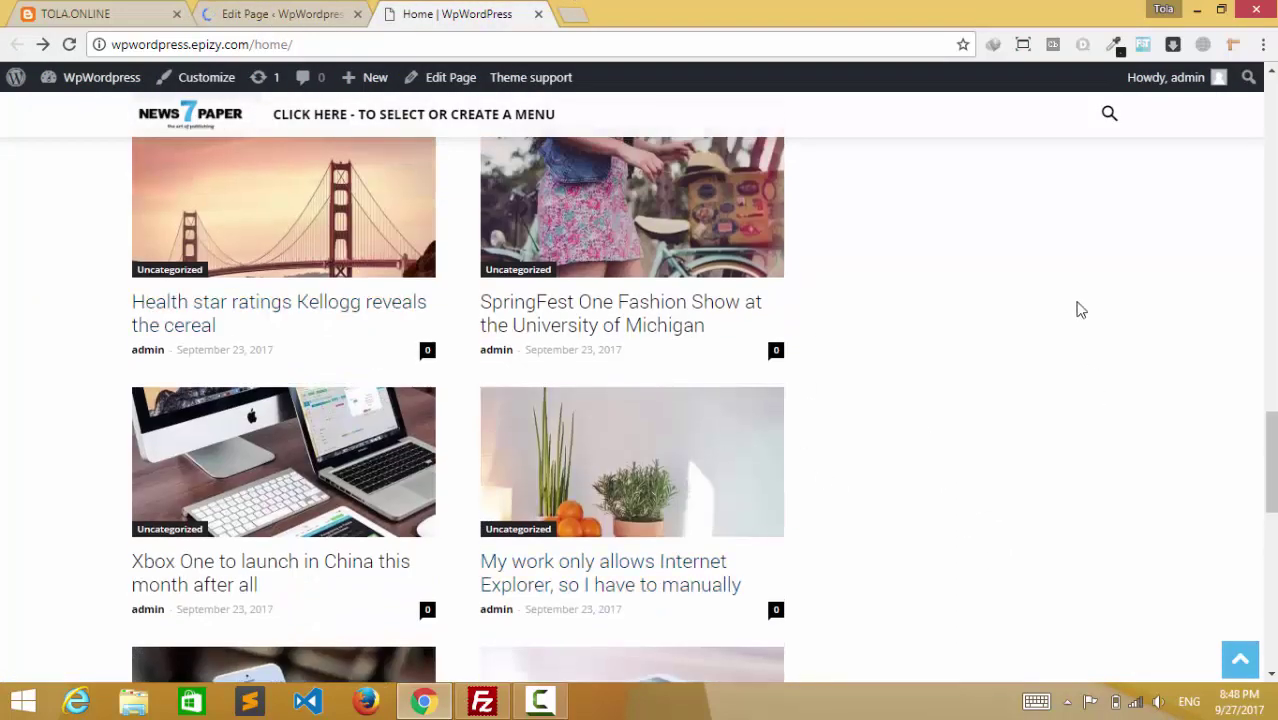
Leave the published Home page and open the site's Widgets management page in the WordPress admin
{"action": "scroll", "coordinate": [1081, 310], "scroll_direction": "up", "scroll_amount": 3}
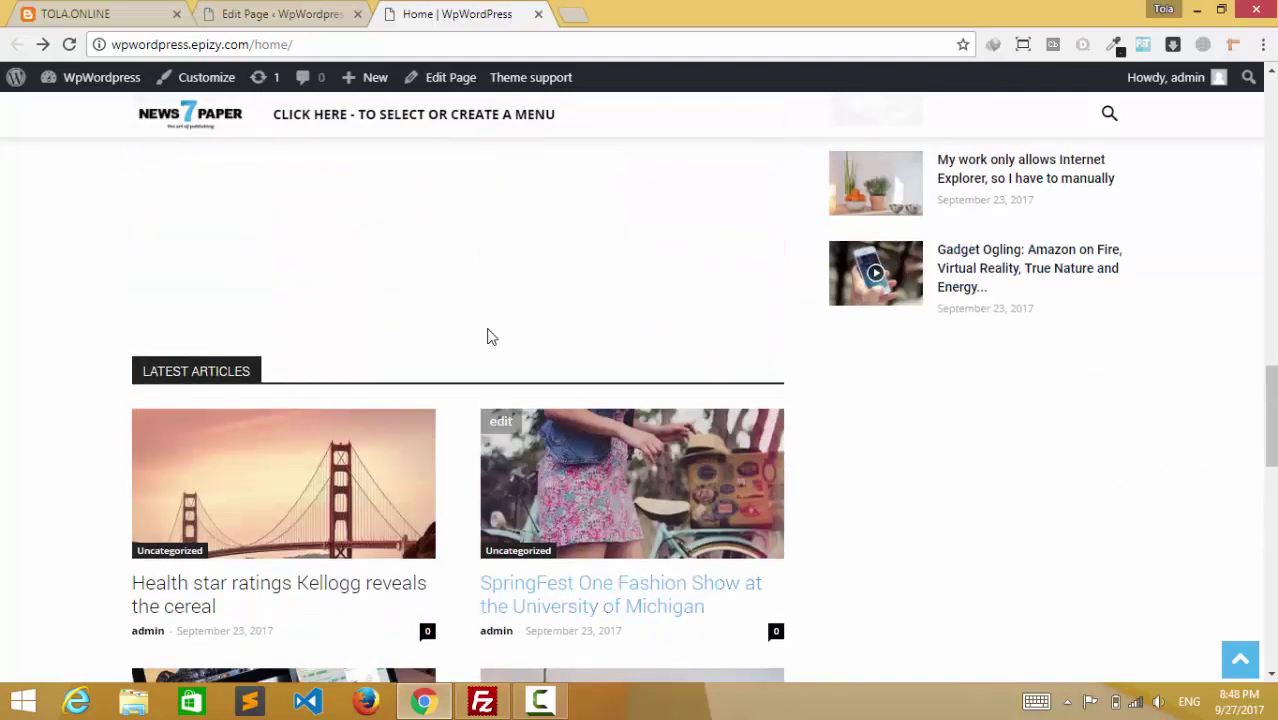
{"action": "left_click", "coordinate": [312, 22]}
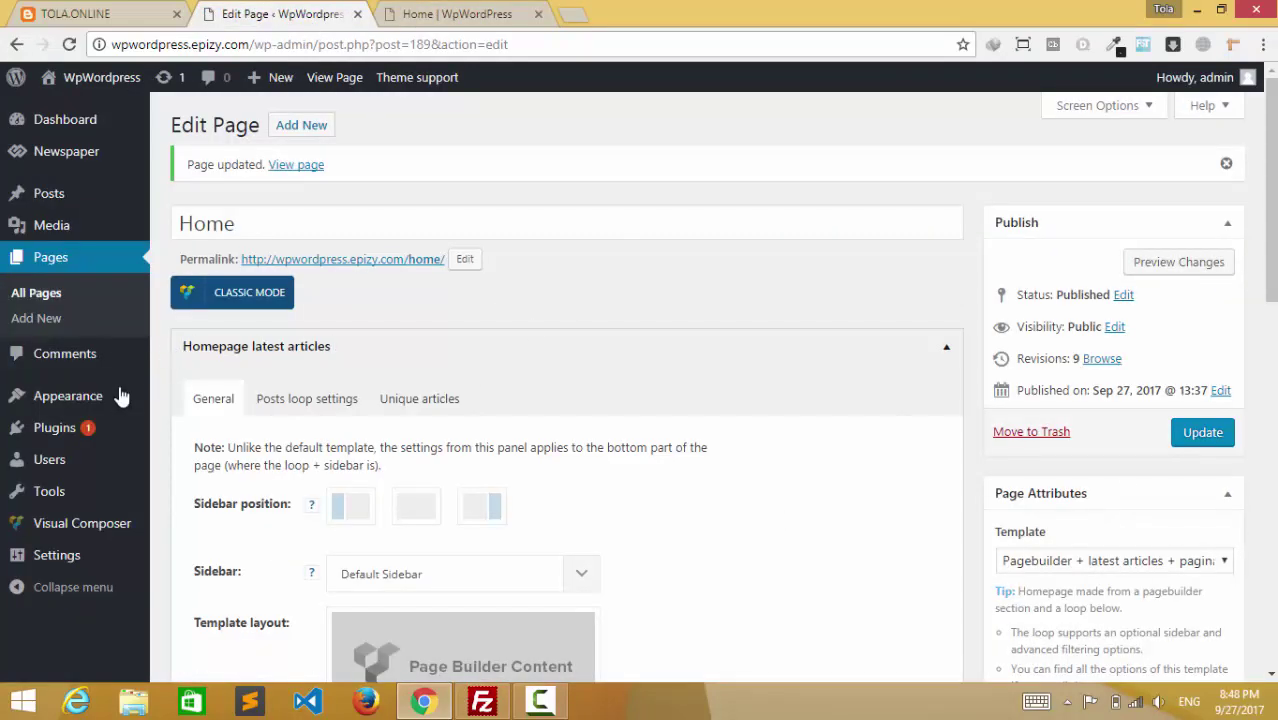
{"action": "mouse_move", "coordinate": [55, 399]}
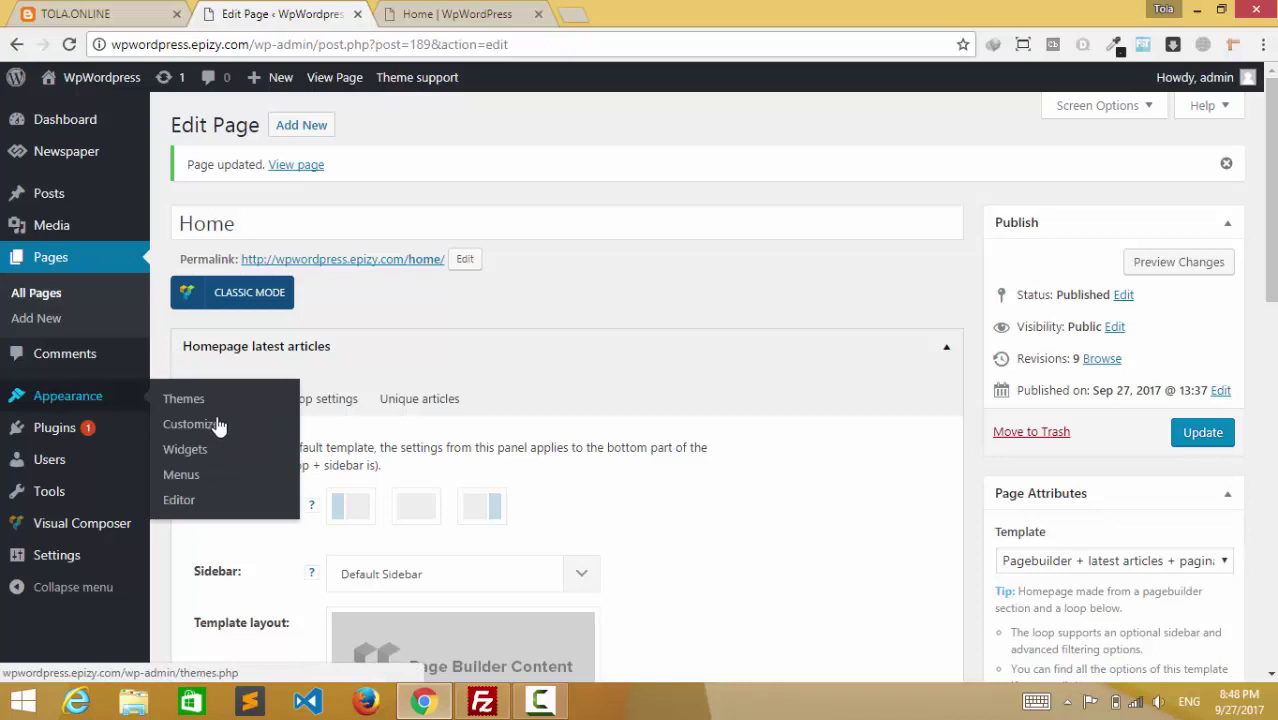
{"action": "left_click", "coordinate": [272, 452]}
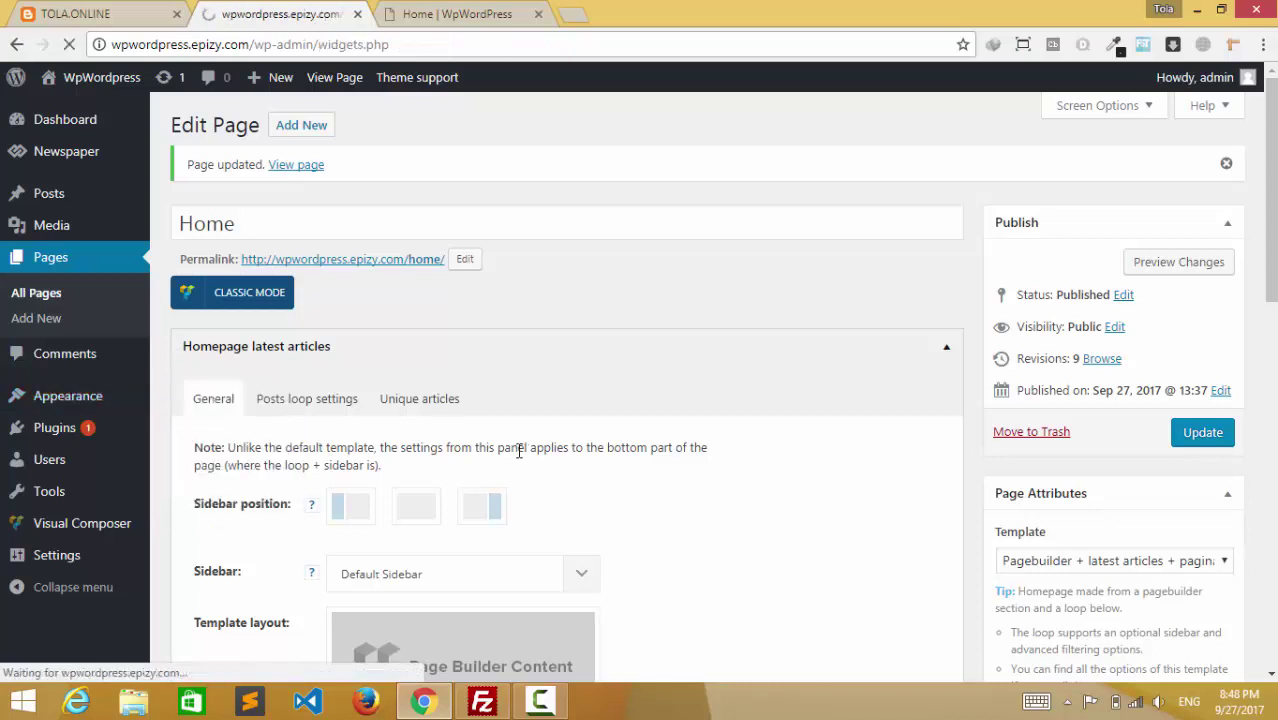
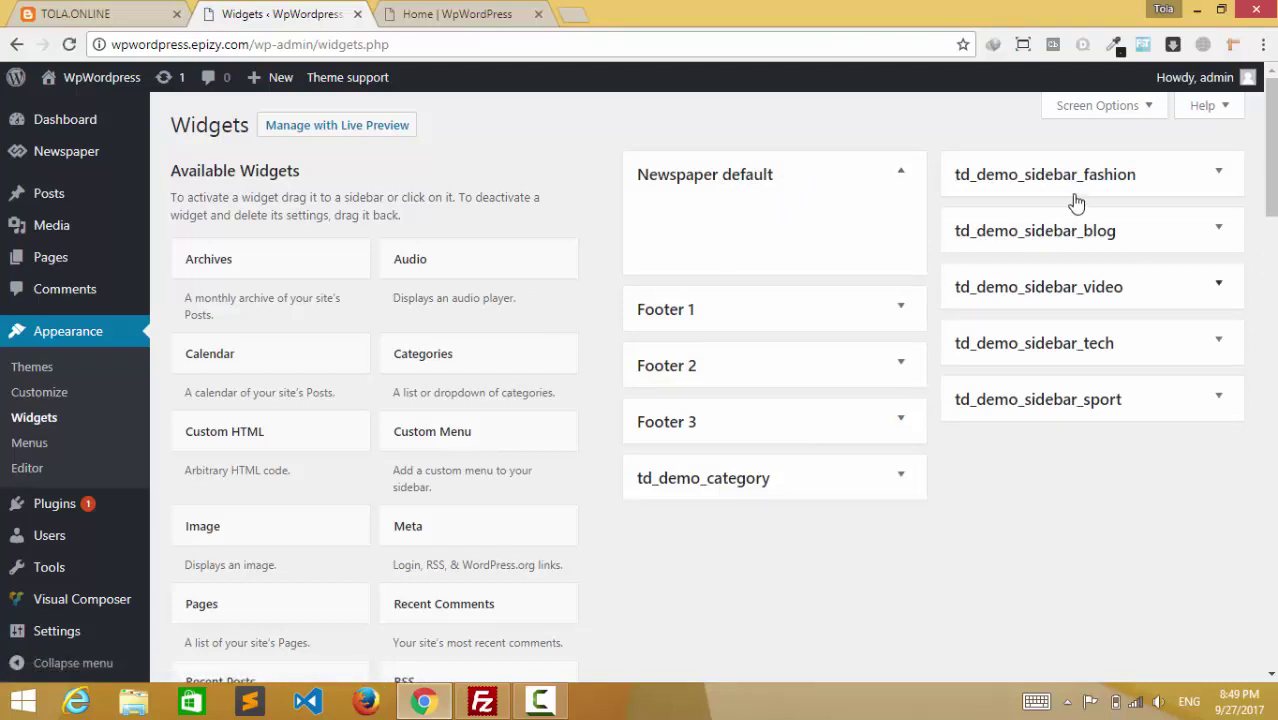
Add the [tagDiv] Ad box widget to the Newspaper default sidebar
{"action": "left_click", "coordinate": [811, 188]}
{"action": "left_click", "coordinate": [803, 181]}
{"action": "scroll", "coordinate": [302, 440], "scroll_direction": "down", "scroll_amount": 2}
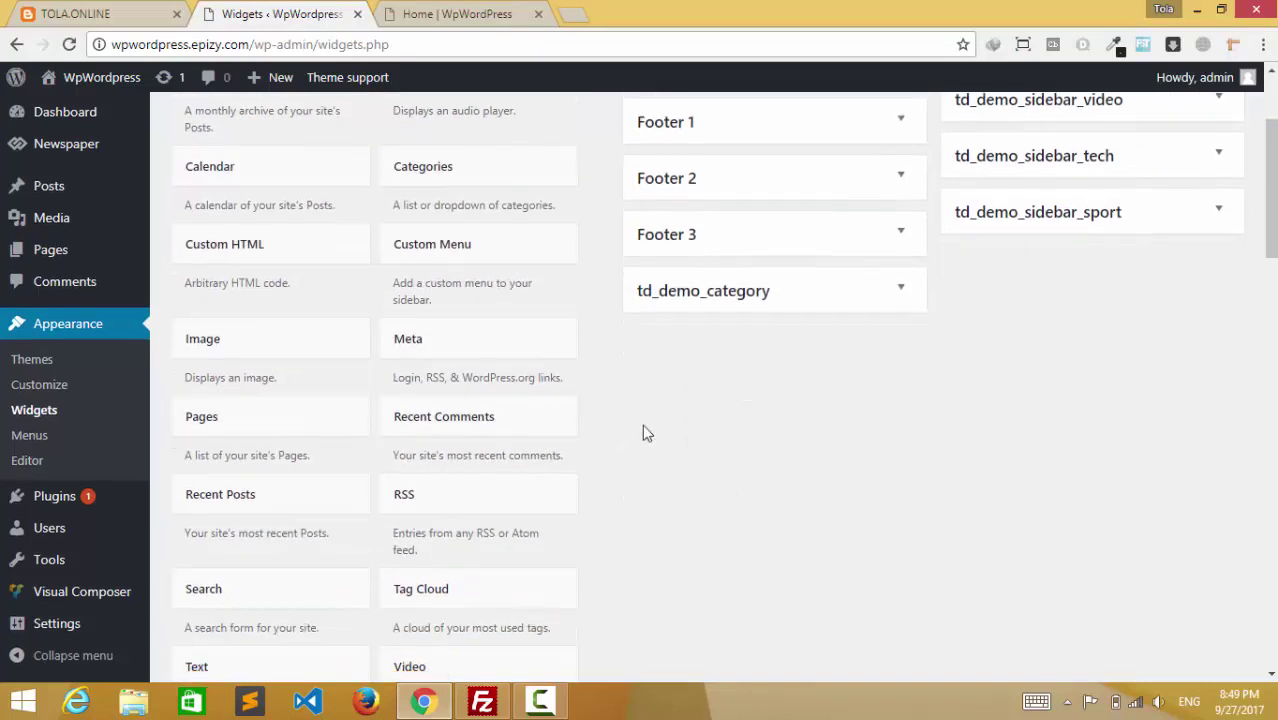
{"action": "scroll", "coordinate": [645, 432], "scroll_direction": "down", "scroll_amount": 3}
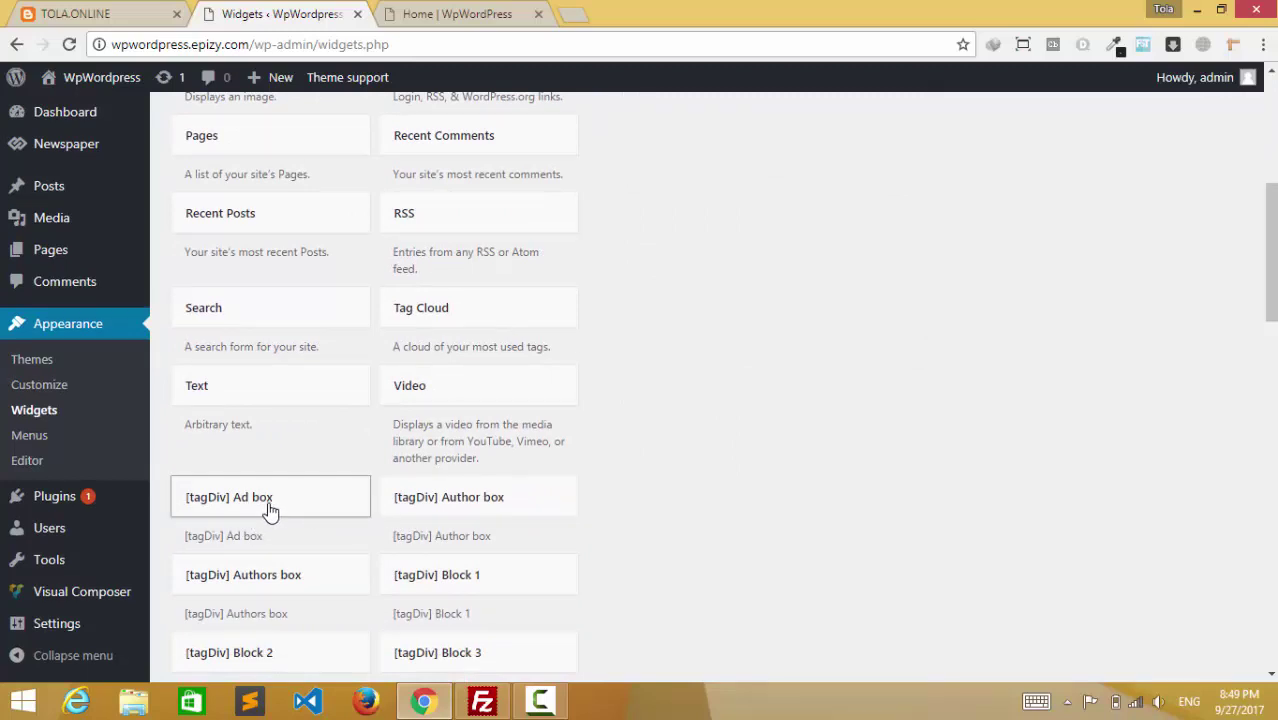
{"action": "left_click_drag", "start_coordinate": [716, 408], "coordinate": [750, 108]}
{"action": "scroll", "coordinate": [813, 371], "scroll_direction": "up", "scroll_amount": 4}
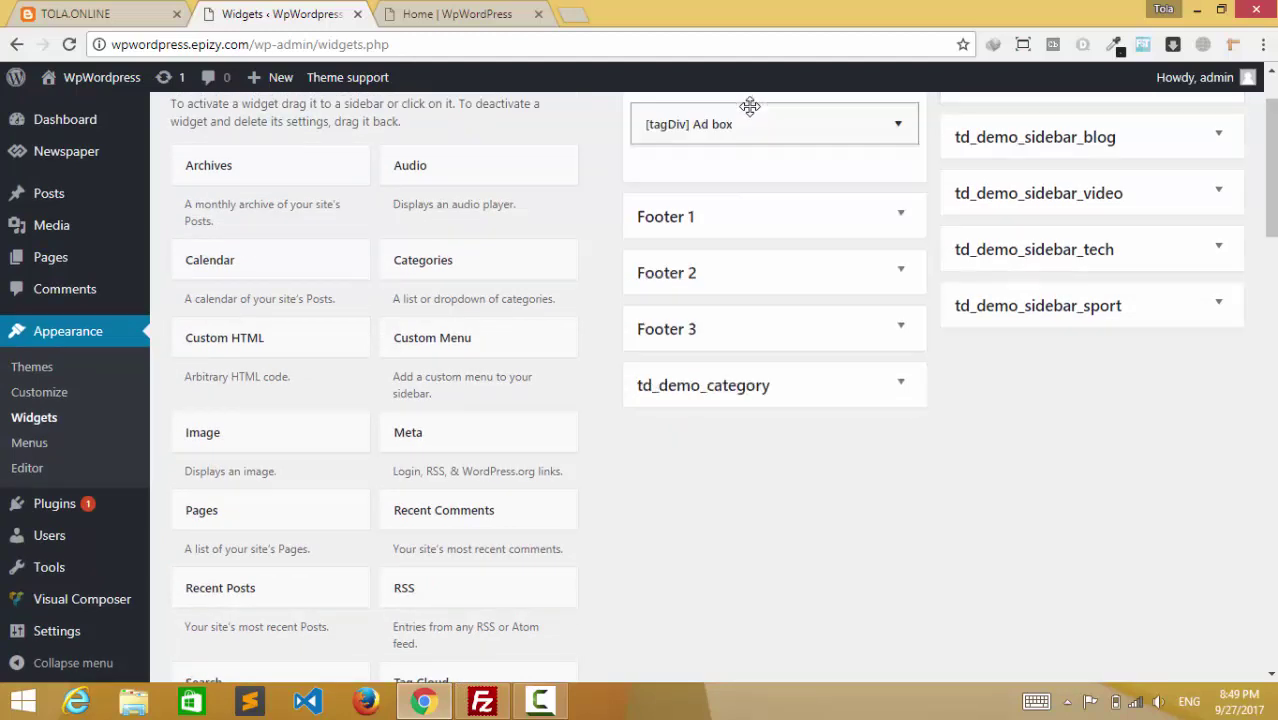
{"action": "scroll", "coordinate": [714, 333], "scroll_direction": "up", "scroll_amount": 1}
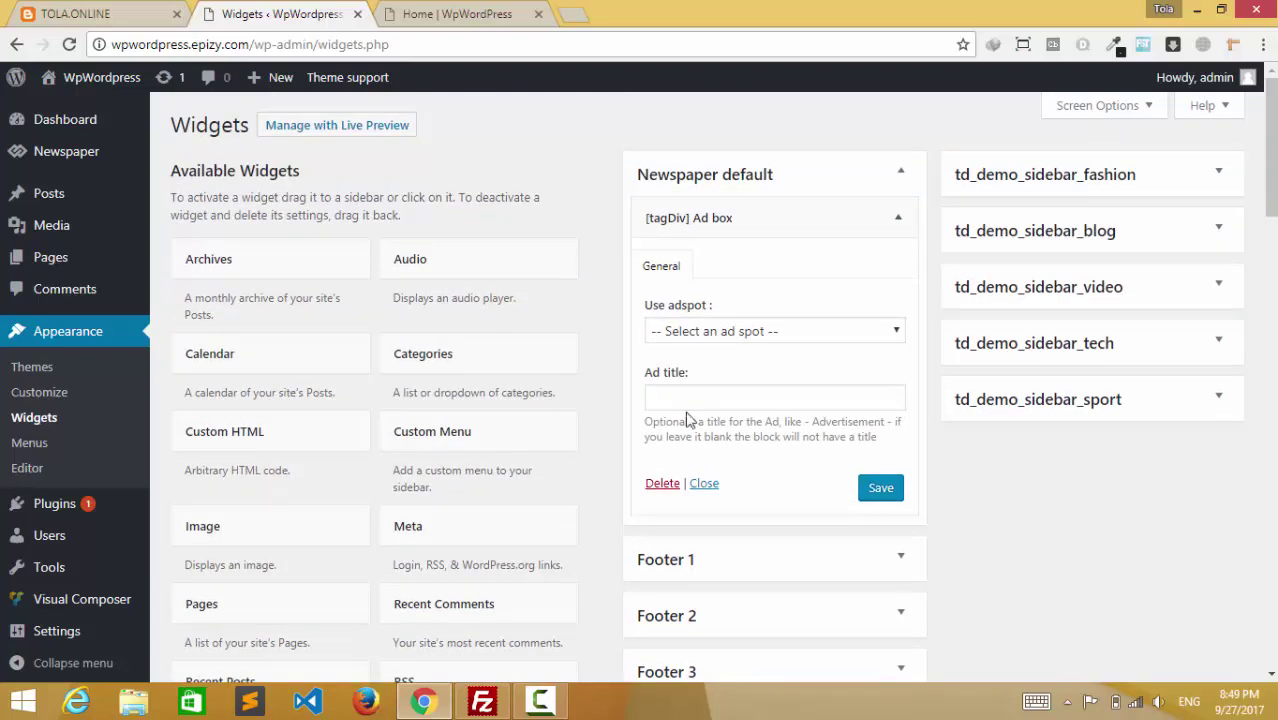
Set the Ad box widget's ad spot to sidebar, then delete the widget from the Newspaper default sidebar
{"action": "left_click", "coordinate": [742, 333]}
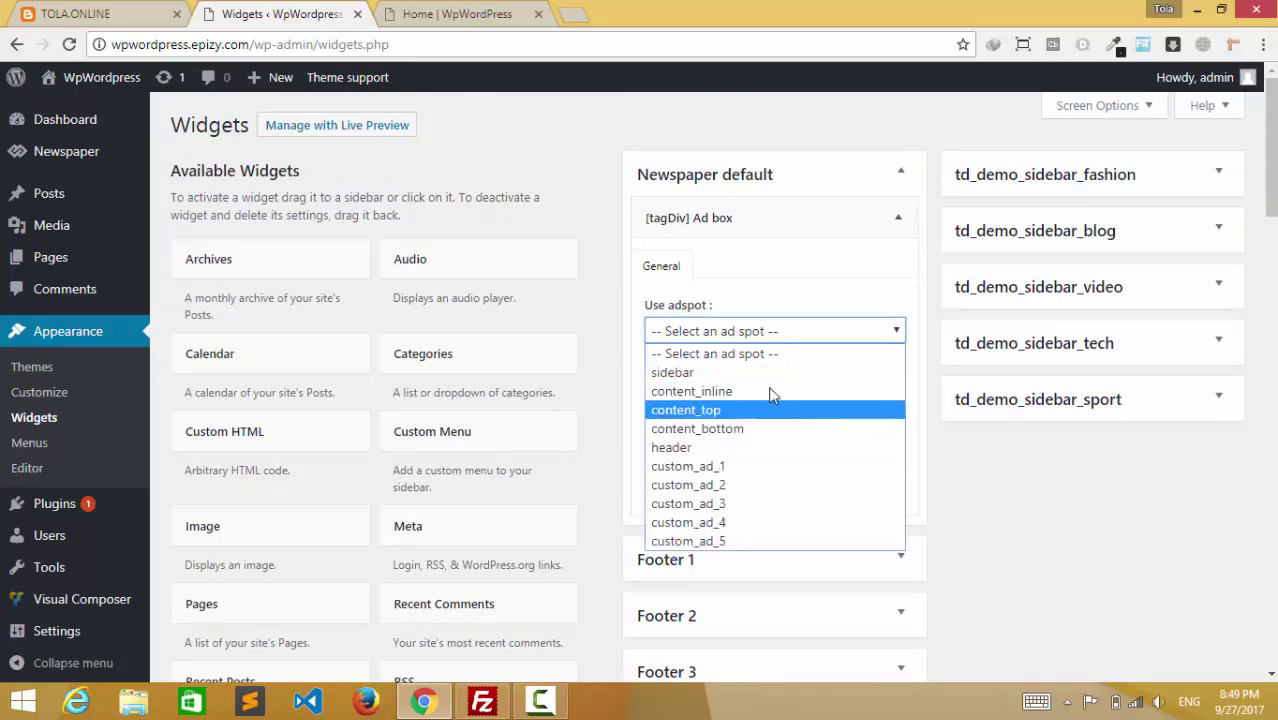
{"action": "left_click", "coordinate": [727, 373]}
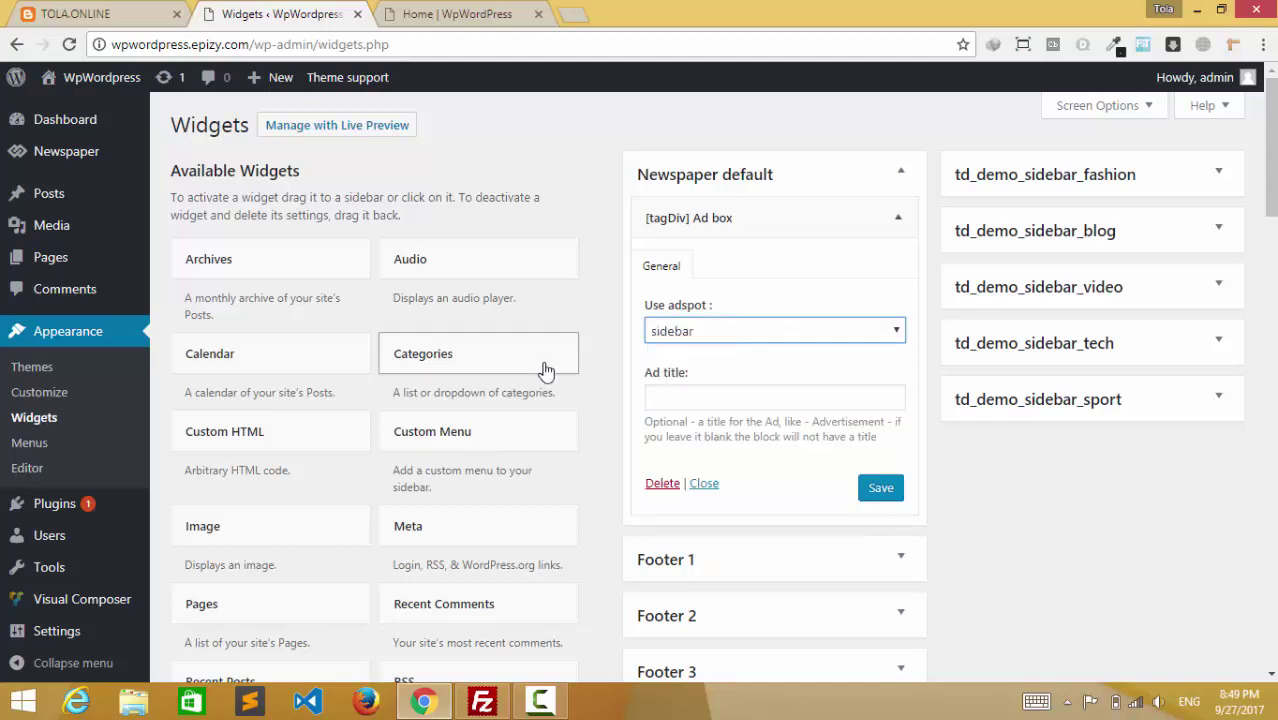
{"action": "left_click", "coordinate": [742, 406]}
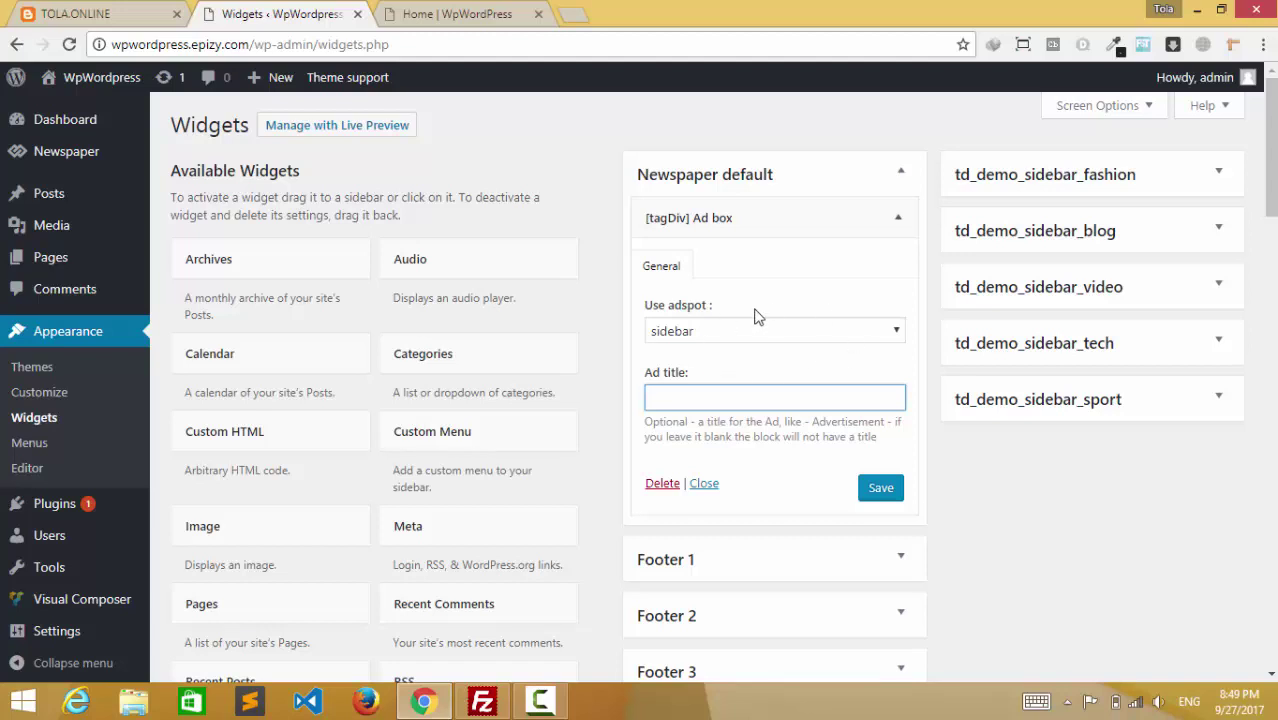
{"action": "mouse_move", "coordinate": [72, 152]}
{"action": "left_click", "coordinate": [665, 485]}
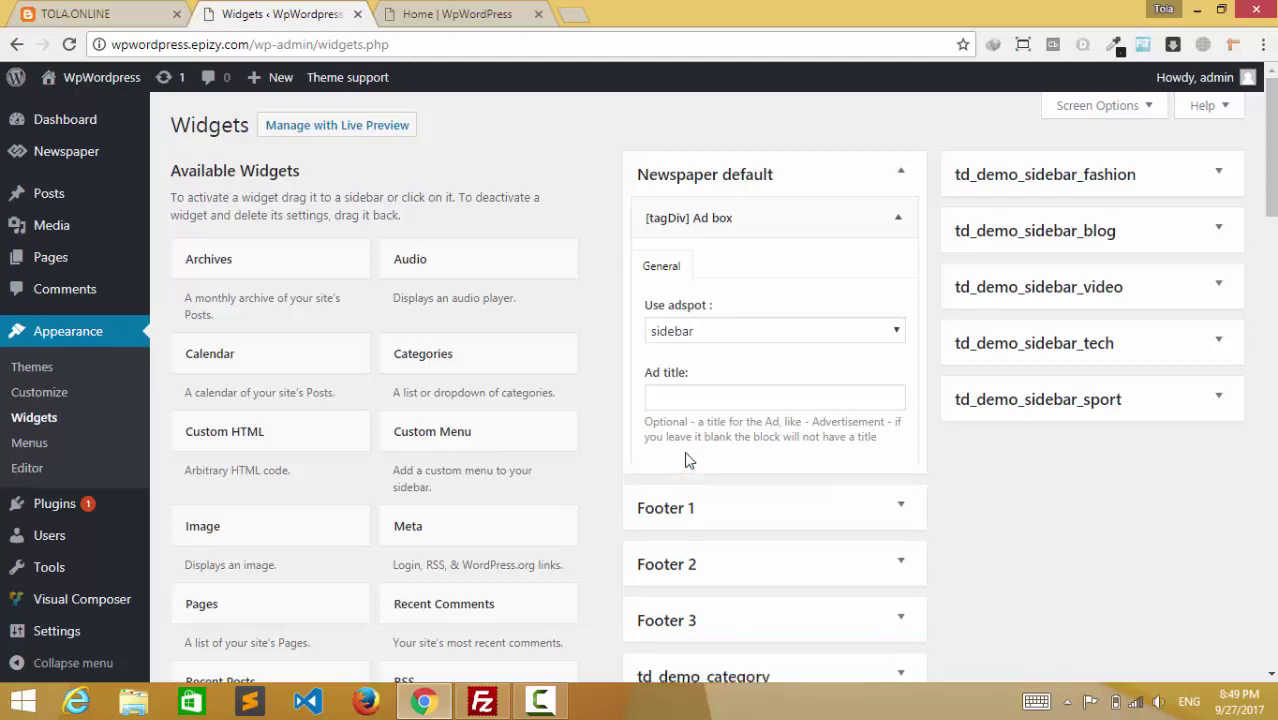
Add the [tagDiv] Block 1 widget to the Newspaper default sidebar
{"action": "scroll", "coordinate": [300, 560], "scroll_direction": "down", "scroll_amount": 3}
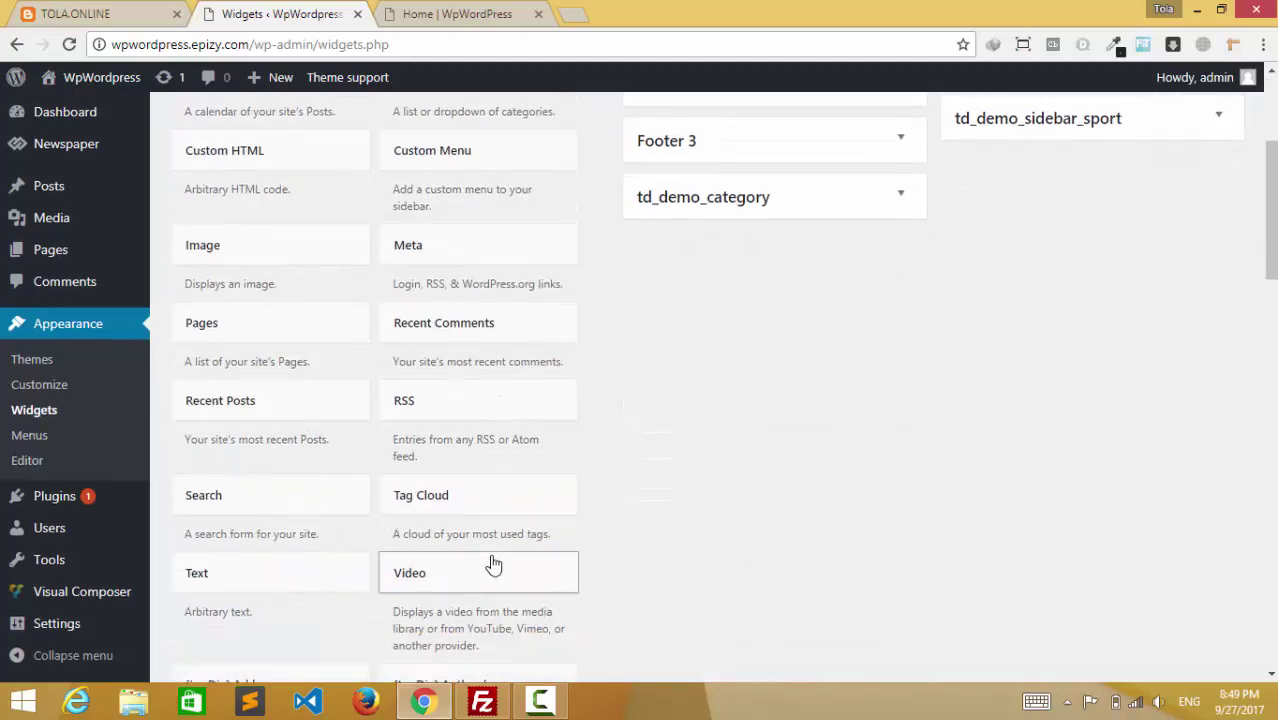
{"action": "scroll", "coordinate": [399, 542], "scroll_direction": "down", "scroll_amount": 3}
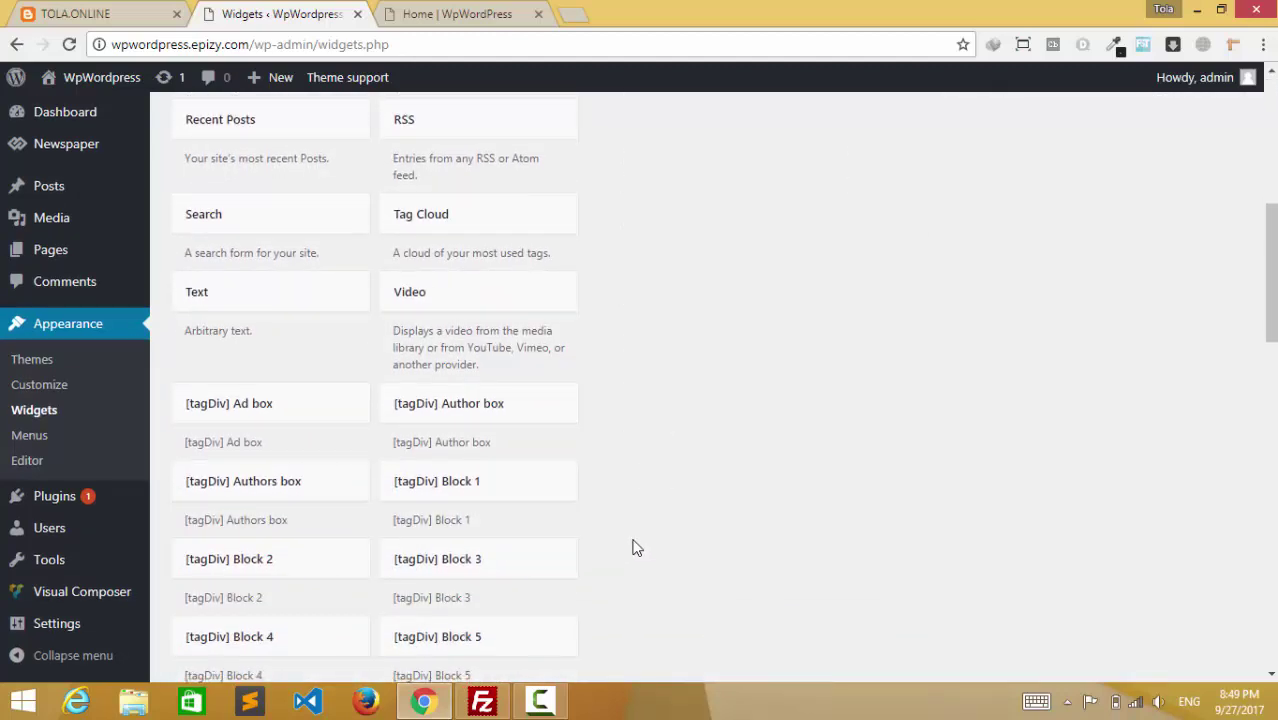
{"action": "scroll", "coordinate": [480, 552], "scroll_direction": "down", "scroll_amount": 1}
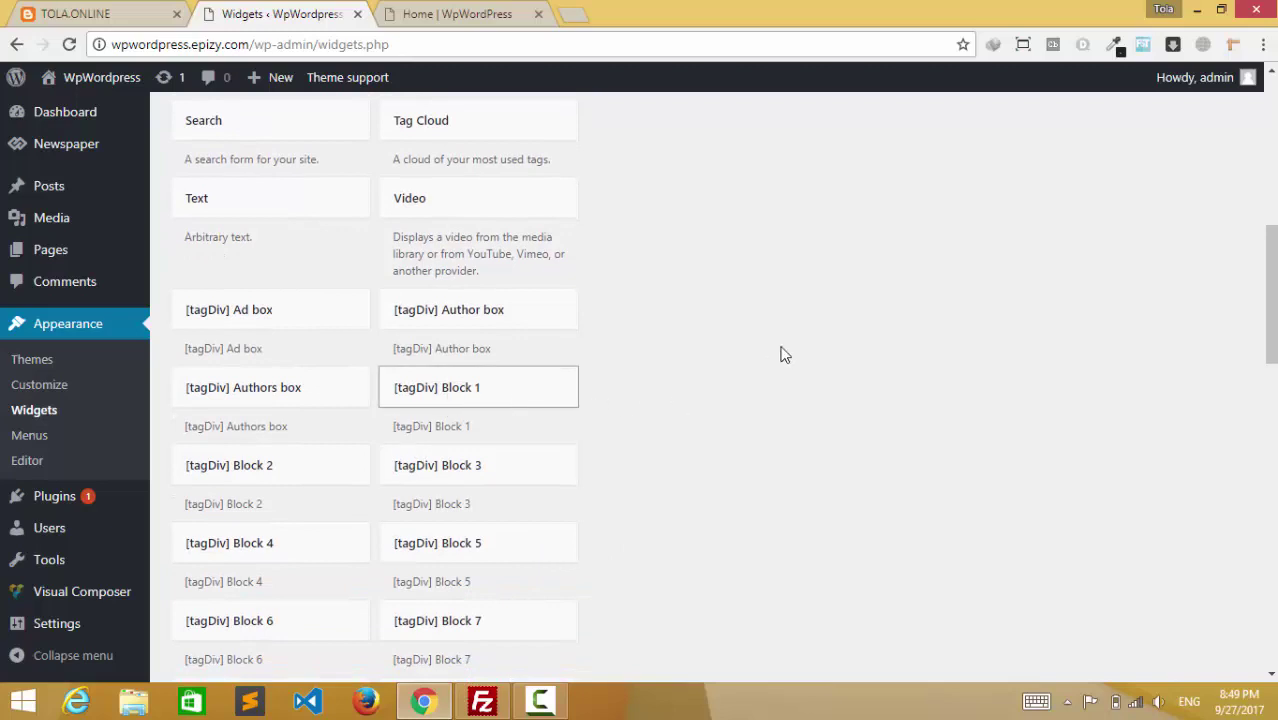
{"action": "left_click_drag", "start_coordinate": [784, 355], "coordinate": [739, 247]}
{"action": "scroll", "coordinate": [716, 368], "scroll_direction": "up", "scroll_amount": 6}
{"action": "scroll", "coordinate": [736, 325], "scroll_direction": "up", "scroll_amount": 2}
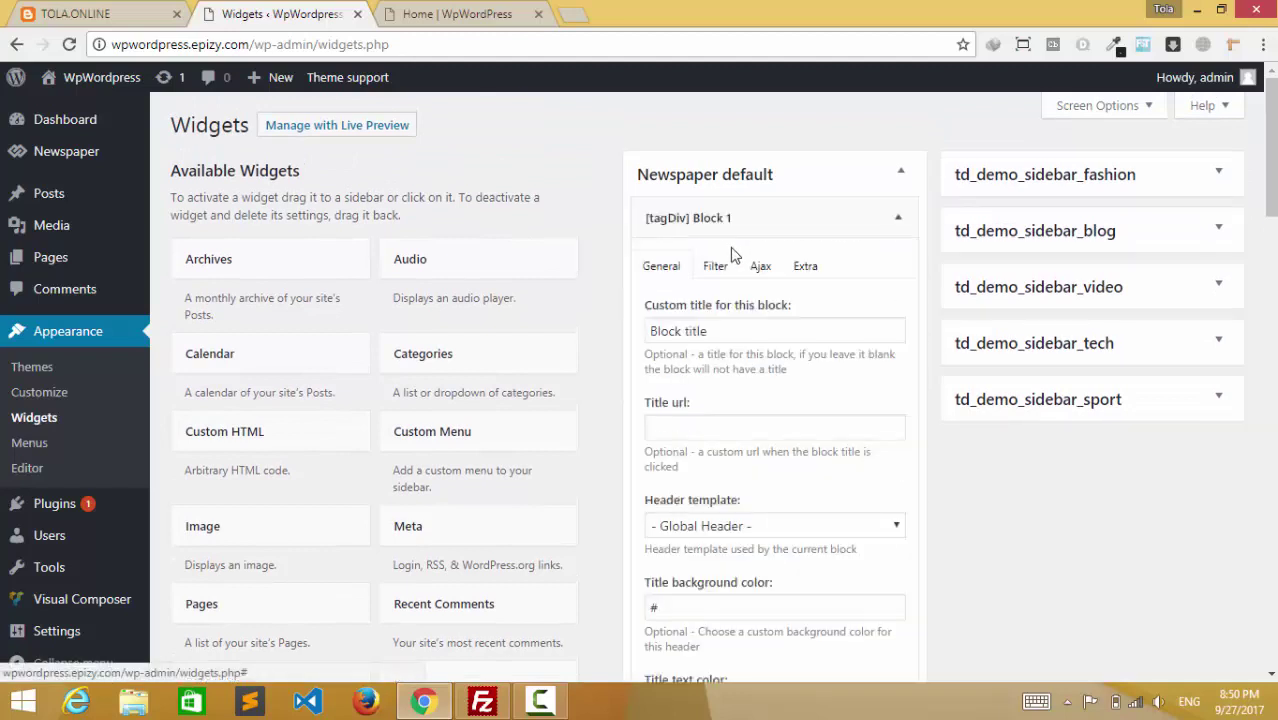
Review the Block 1 widget's general settings and save it with the title "Block title" and a limit of 5 posts
{"action": "left_click", "coordinate": [737, 331]}
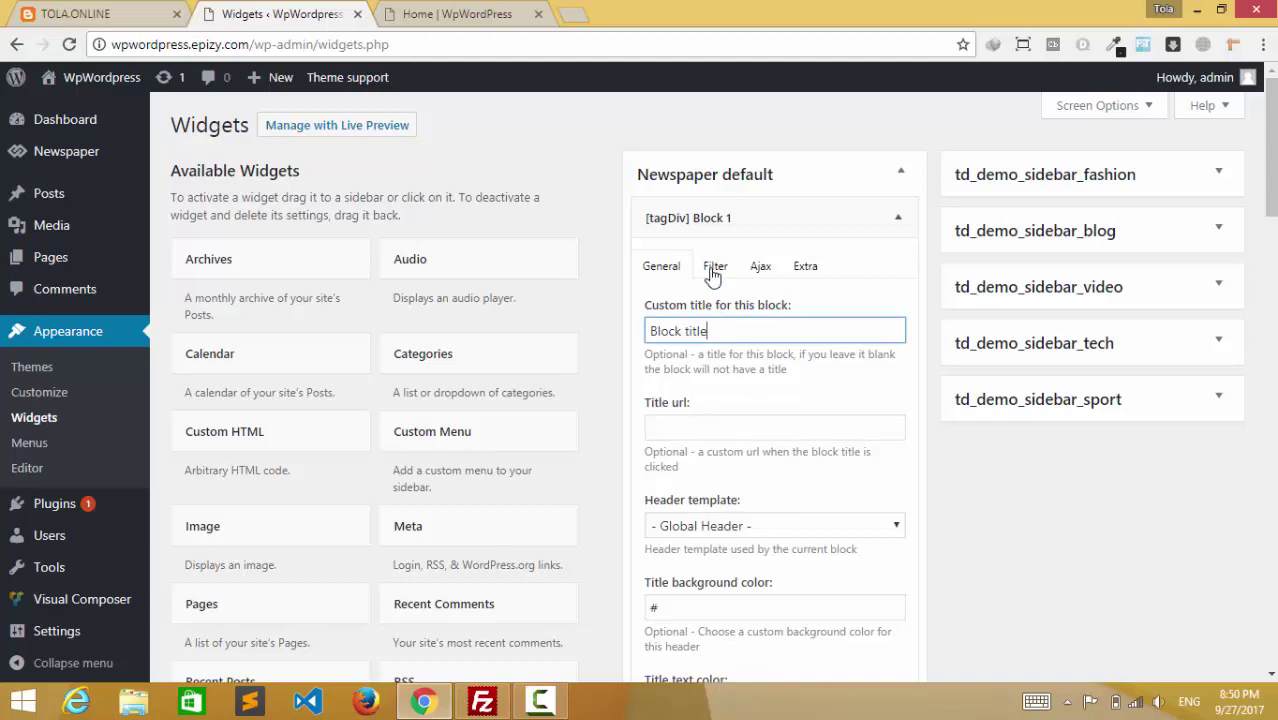
{"action": "scroll", "coordinate": [699, 486], "scroll_direction": "down", "scroll_amount": 2}
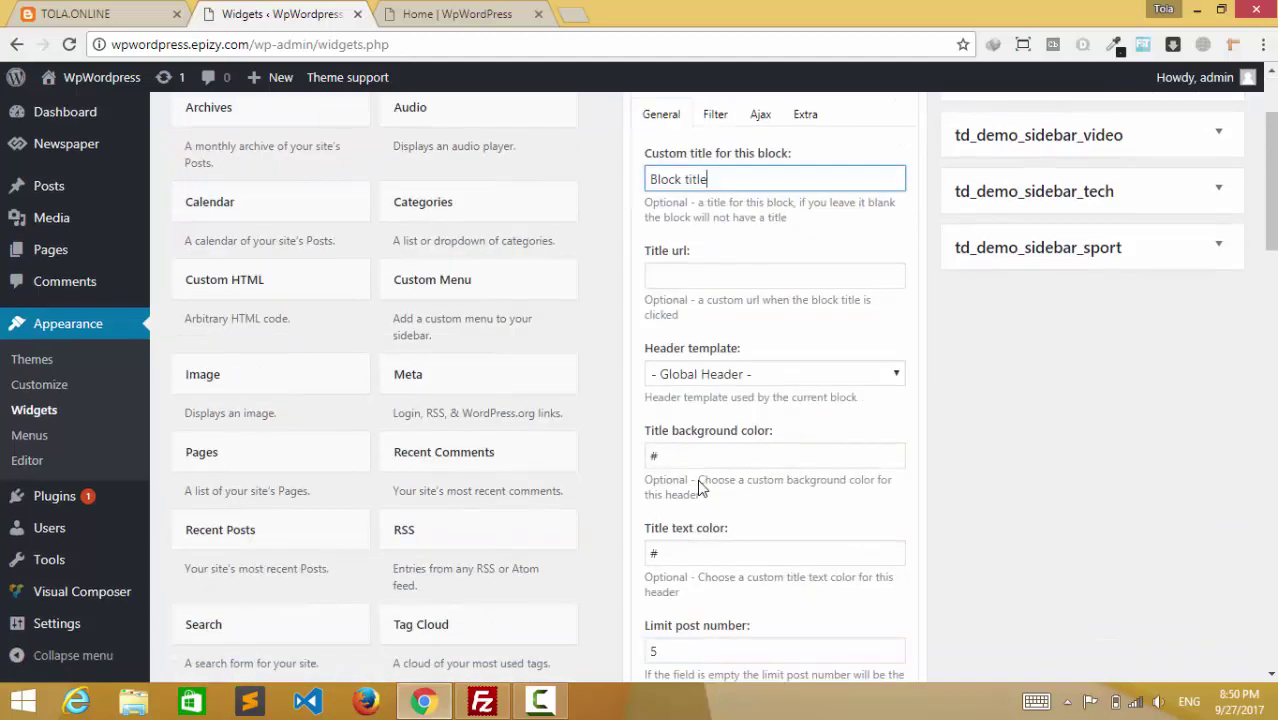
{"action": "left_click", "coordinate": [720, 612]}
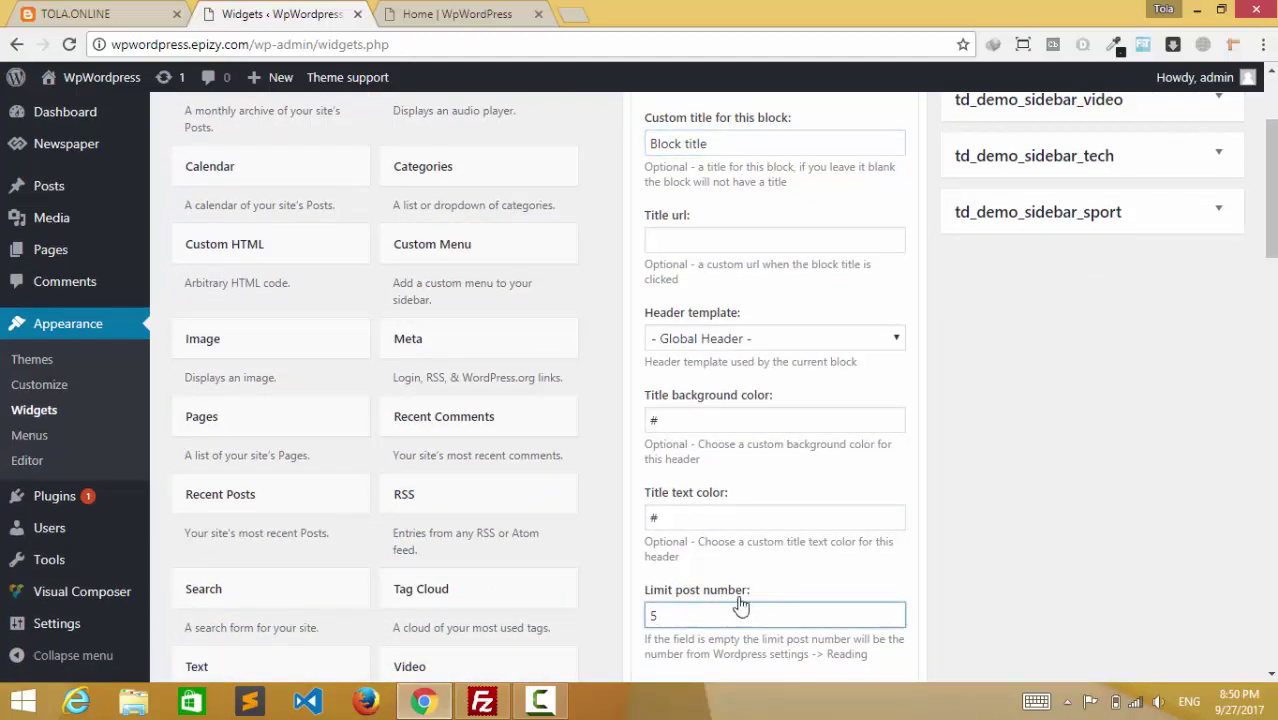
{"action": "scroll", "coordinate": [809, 426], "scroll_direction": "down", "scroll_amount": 2}
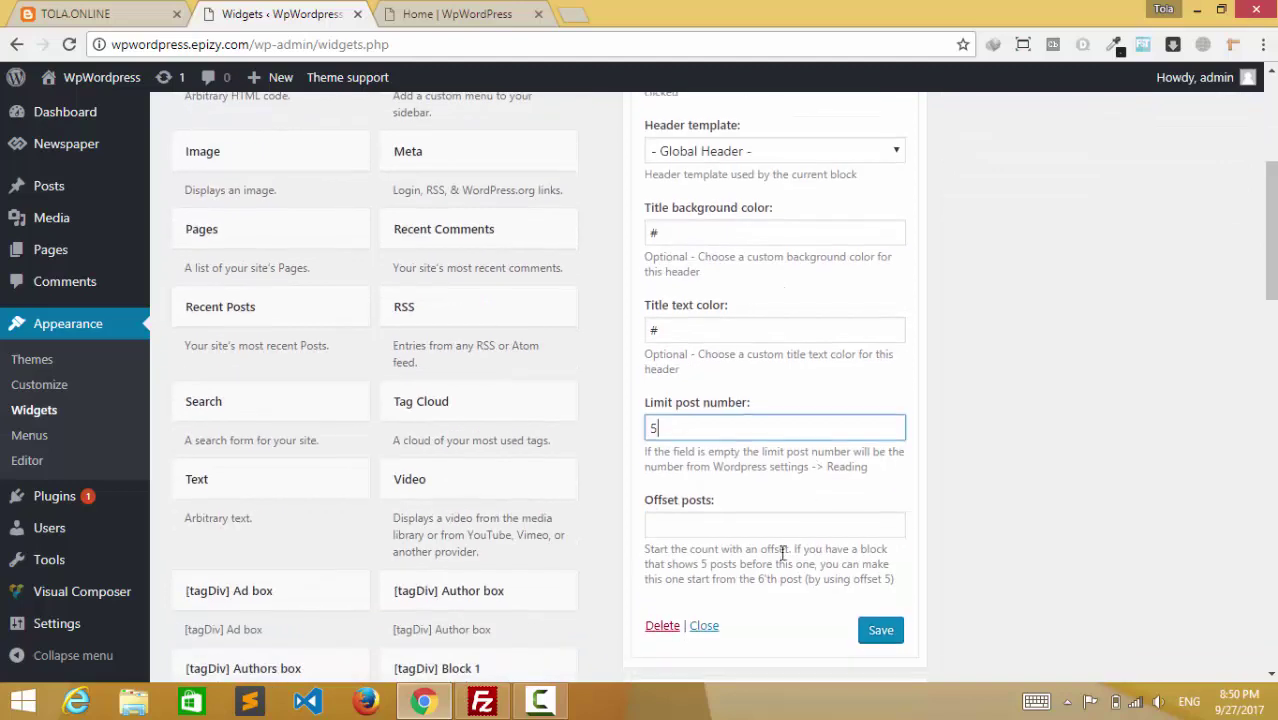
{"action": "left_click", "coordinate": [870, 632]}
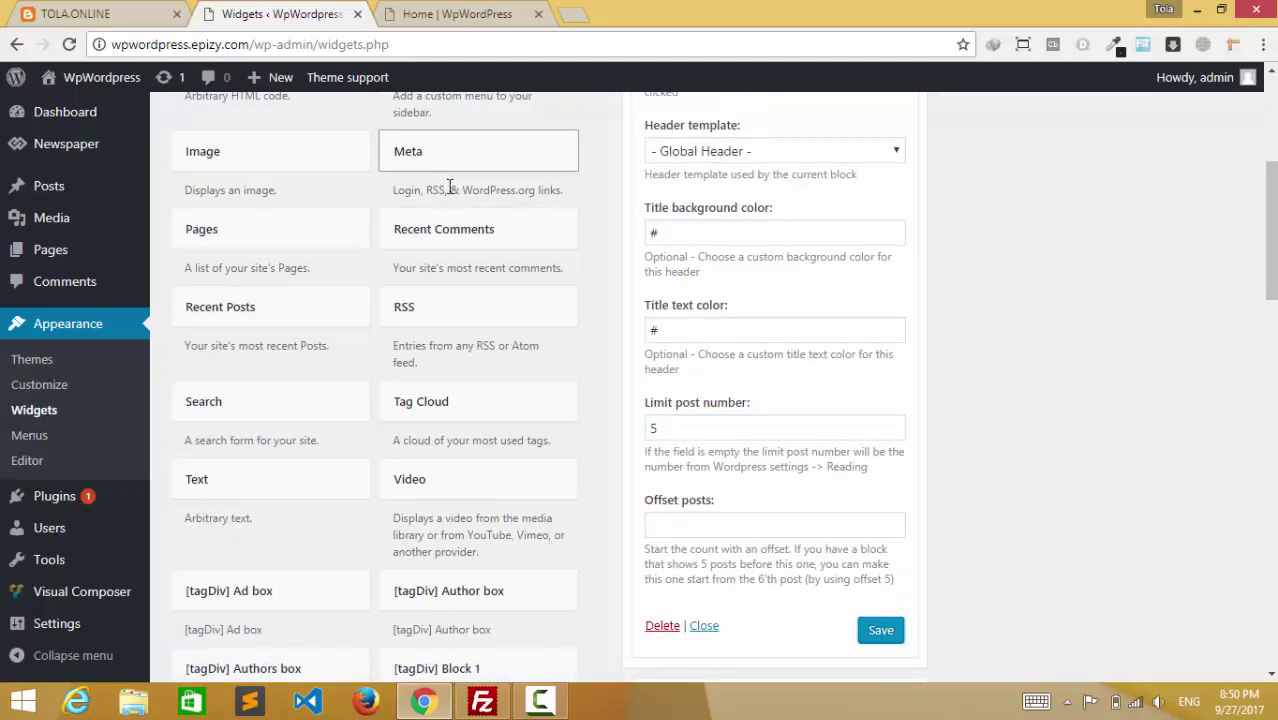
Reload the published Home page and check the sidebar block beside the Latest Articles section
{"action": "left_click", "coordinate": [435, 14]}
{"action": "left_click", "coordinate": [69, 44]}
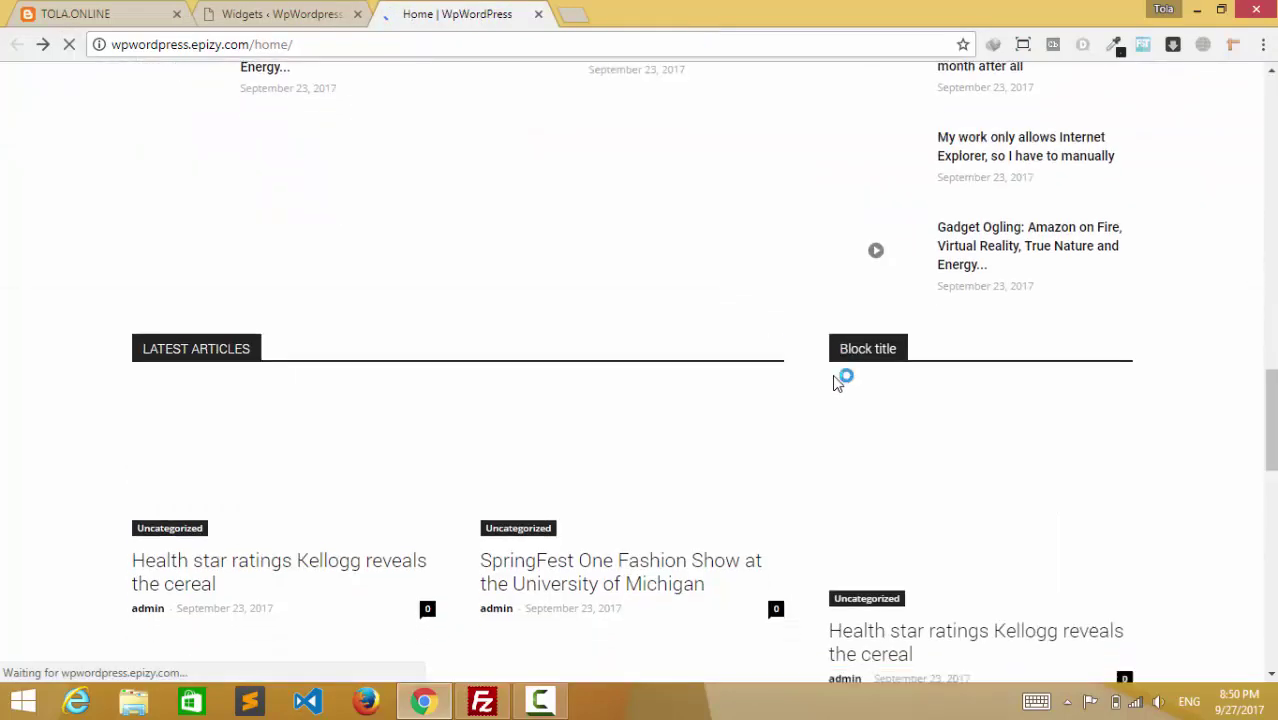
{"action": "scroll", "coordinate": [948, 423], "scroll_direction": "down", "scroll_amount": 5}
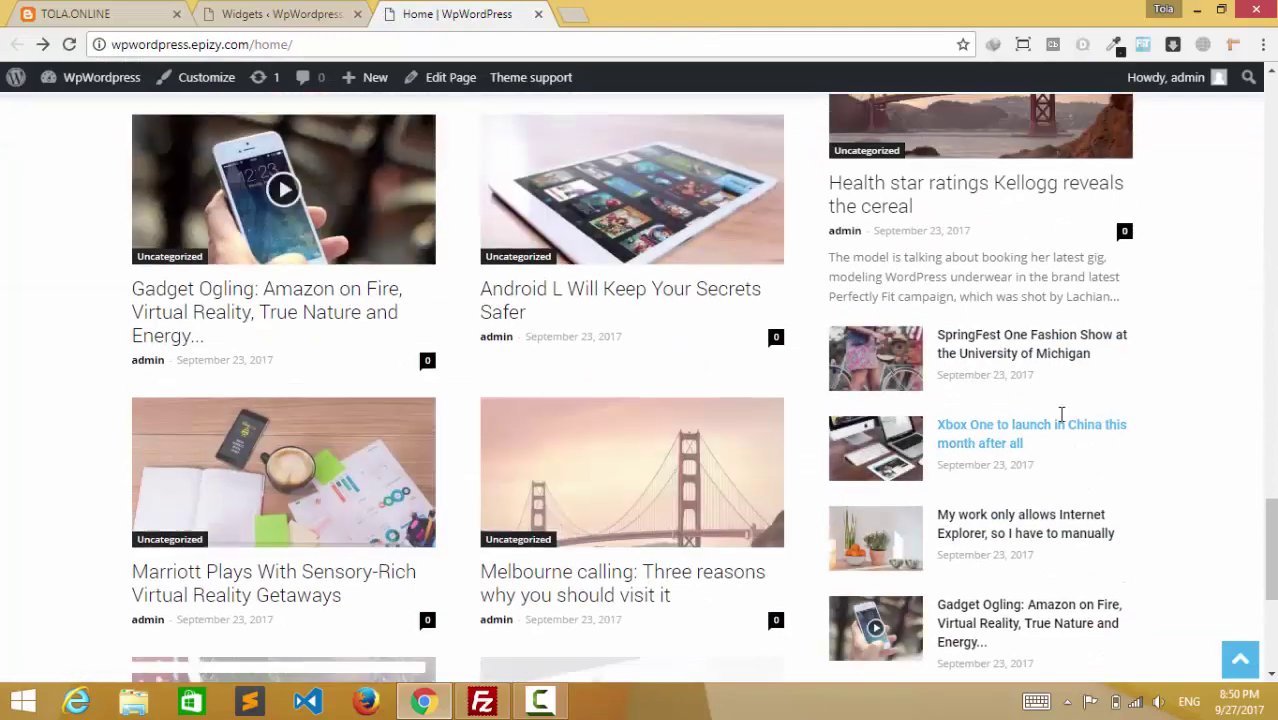
{"action": "scroll", "coordinate": [930, 485], "scroll_direction": "down", "scroll_amount": 7}
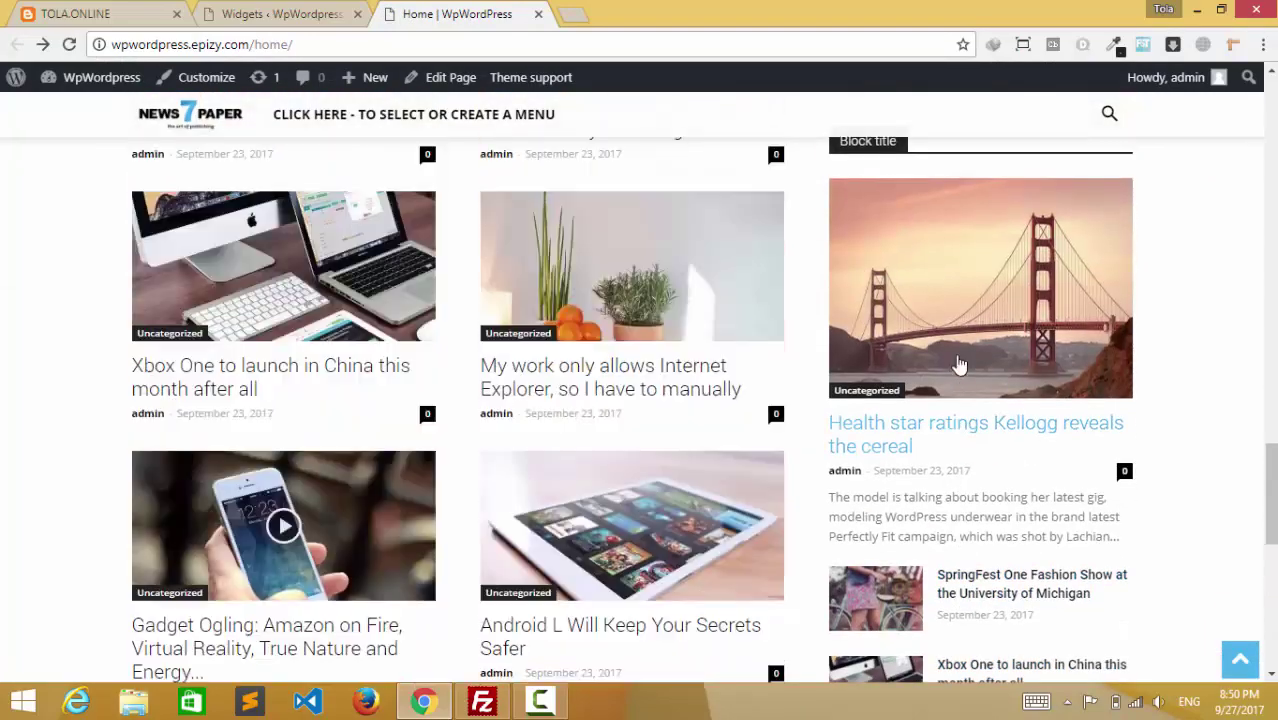
Examine the whole published Home page, from the top post grid through the block rows to Latest Articles and its sidebar
{"action": "scroll", "coordinate": [966, 283], "scroll_direction": "up", "scroll_amount": 10}
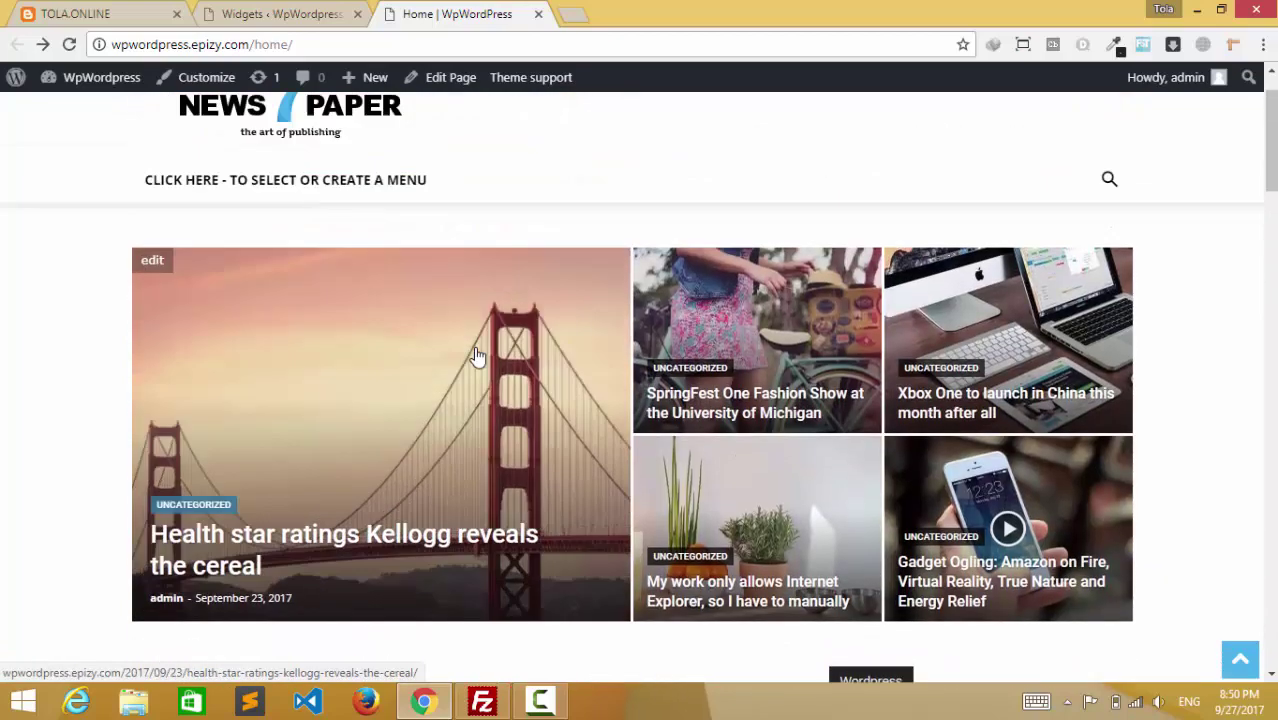
{"action": "scroll", "coordinate": [636, 399], "scroll_direction": "down", "scroll_amount": 5}
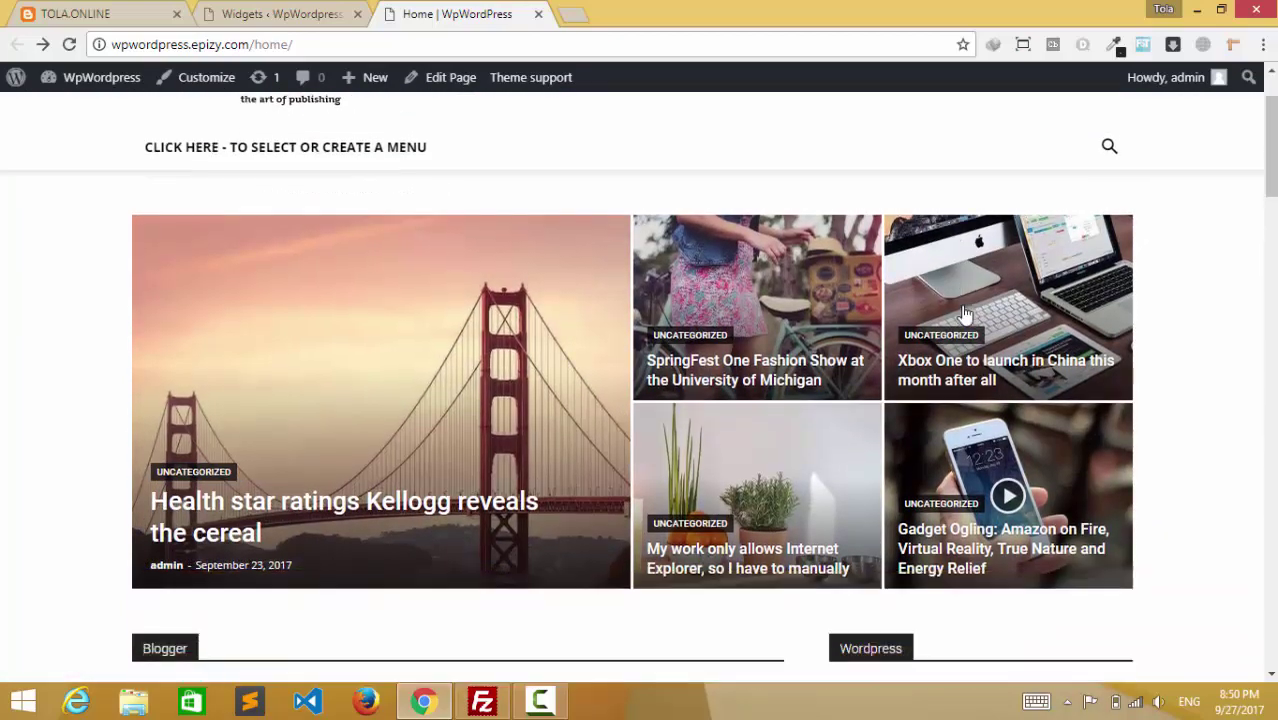
{"action": "scroll", "coordinate": [636, 399], "scroll_direction": "down", "scroll_amount": 4}
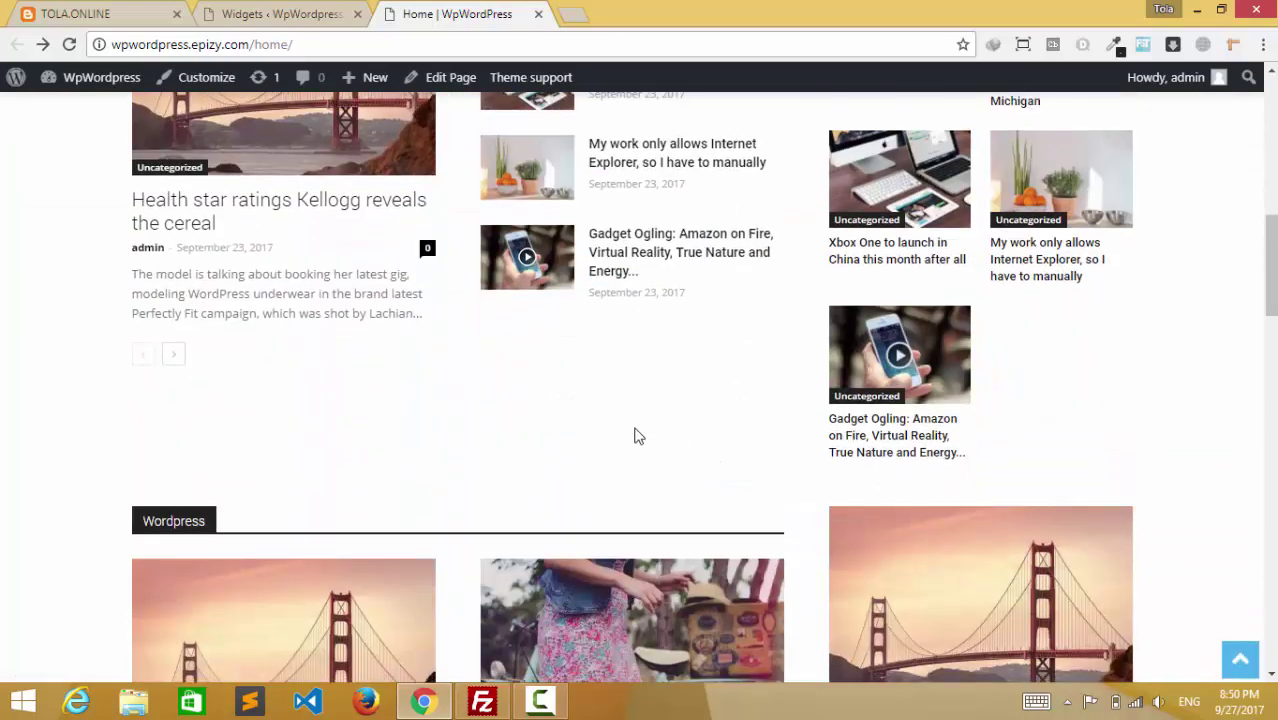
{"action": "scroll", "coordinate": [636, 436], "scroll_direction": "down", "scroll_amount": 12}
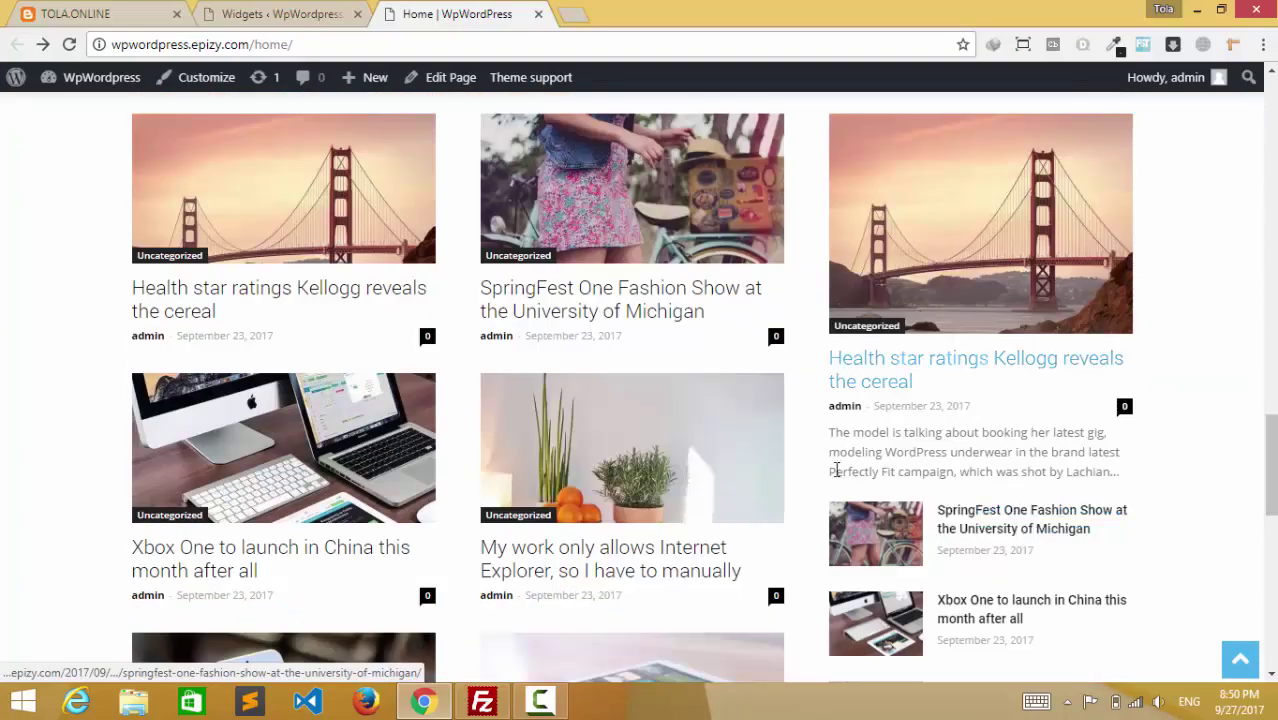
{"action": "scroll", "coordinate": [760, 480], "scroll_direction": "down", "scroll_amount": 7}
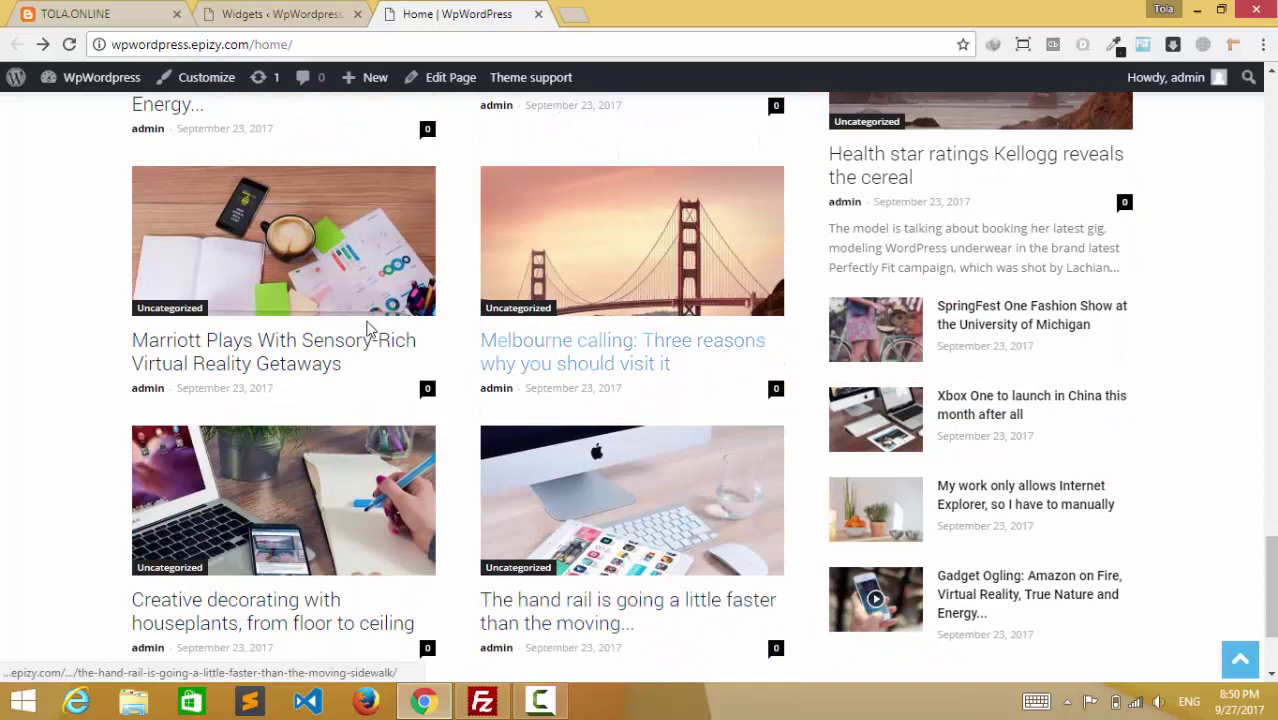
{"action": "scroll", "coordinate": [370, 330], "scroll_direction": "up", "scroll_amount": 10}
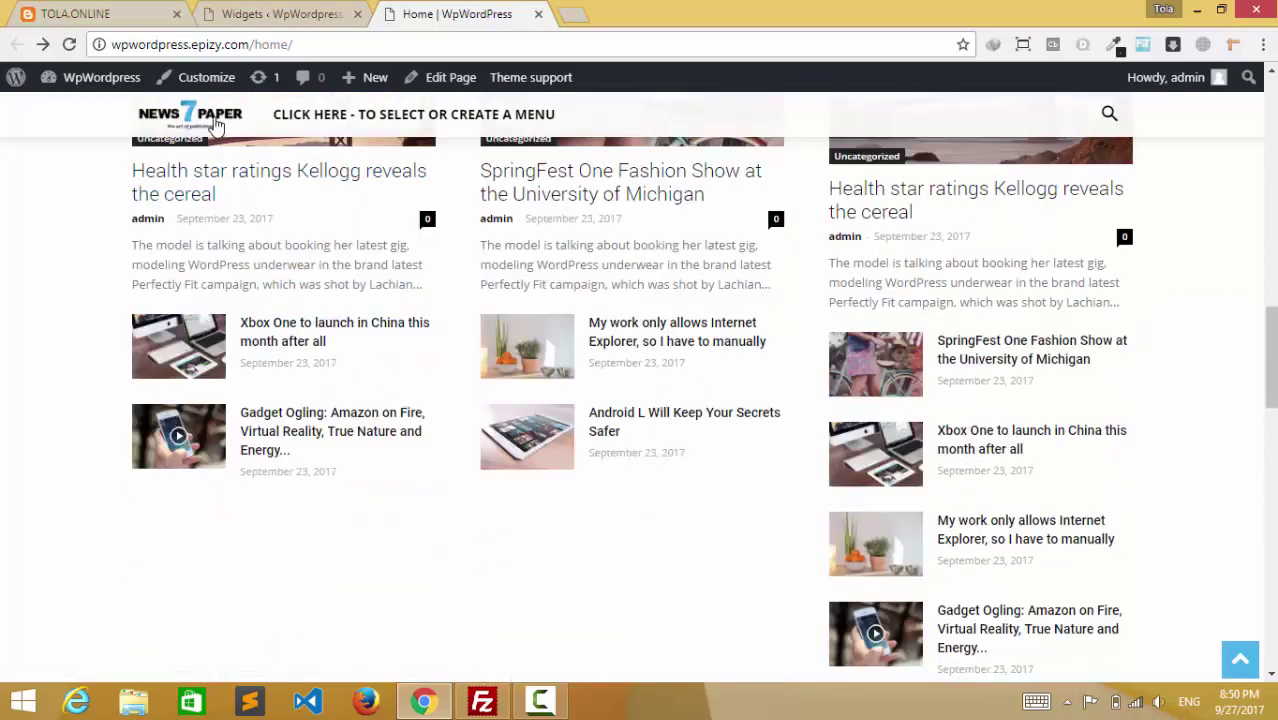
{"action": "scroll", "coordinate": [454, 437], "scroll_direction": "up", "scroll_amount": 6}
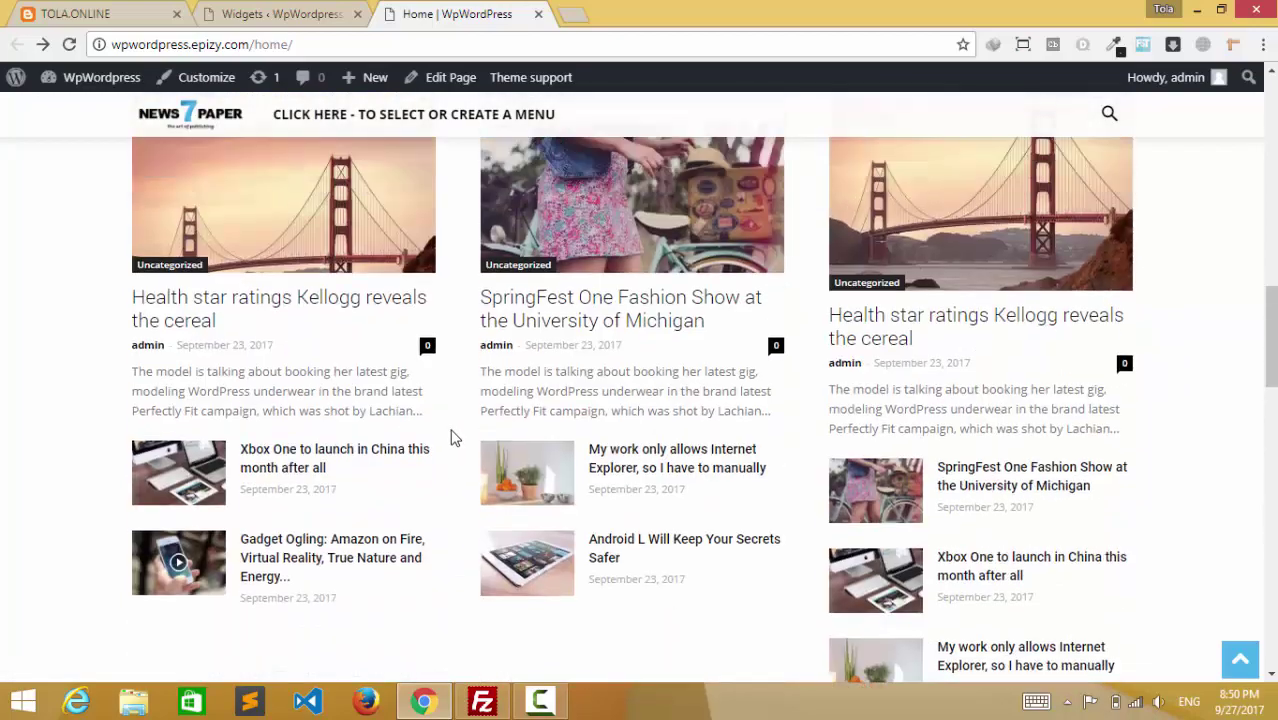
{"action": "scroll", "coordinate": [806, 432], "scroll_direction": "up", "scroll_amount": 8}
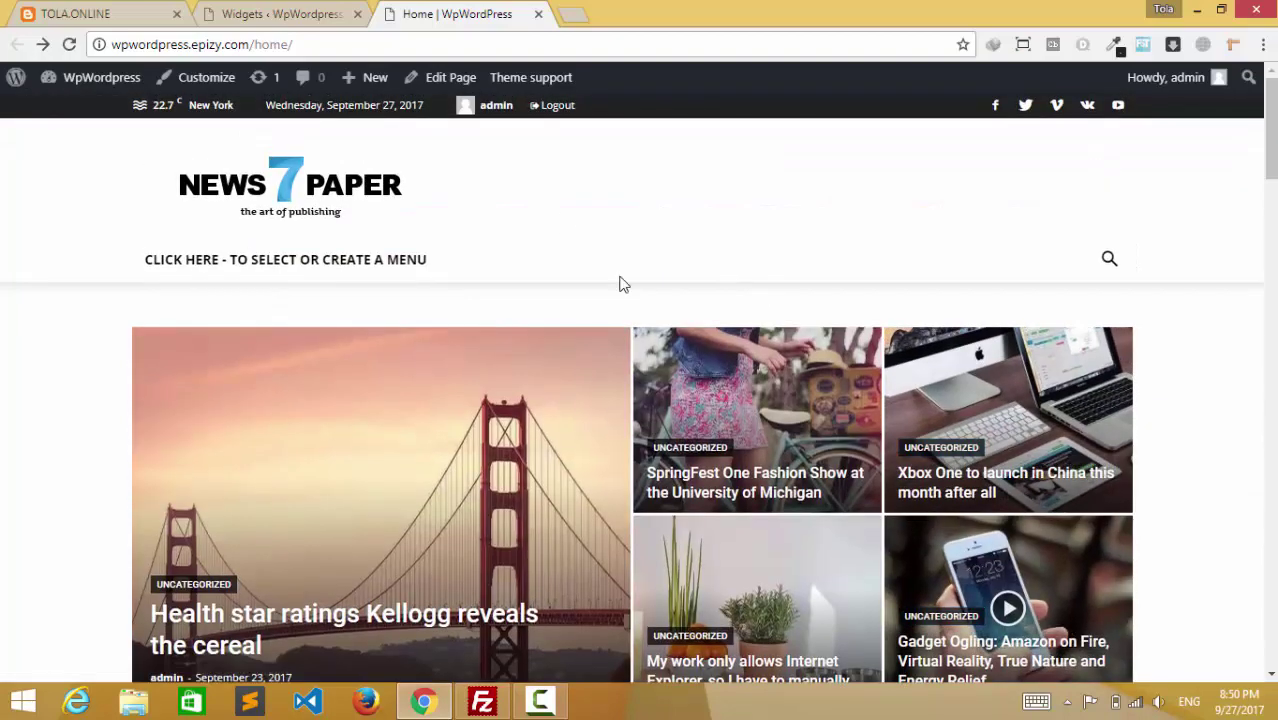
{"action": "scroll", "coordinate": [683, 397], "scroll_direction": "down", "scroll_amount": 4}
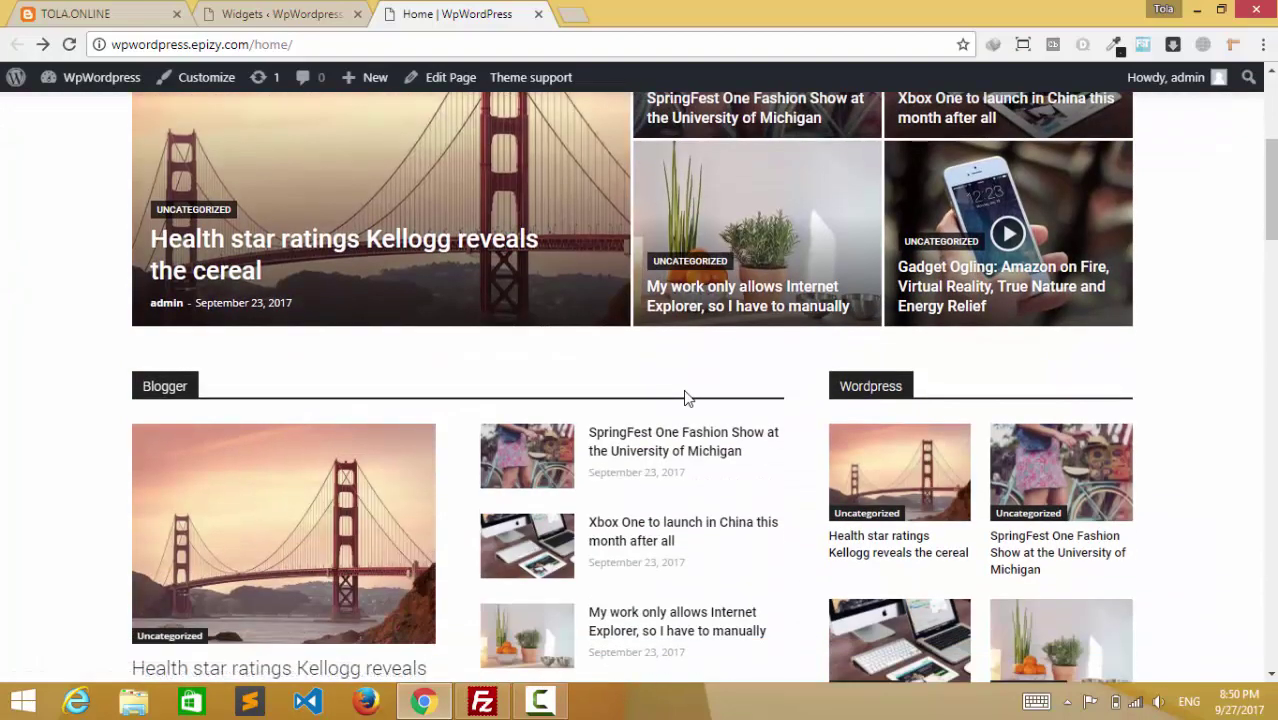
{"action": "scroll", "coordinate": [685, 397], "scroll_direction": "down", "scroll_amount": 1}
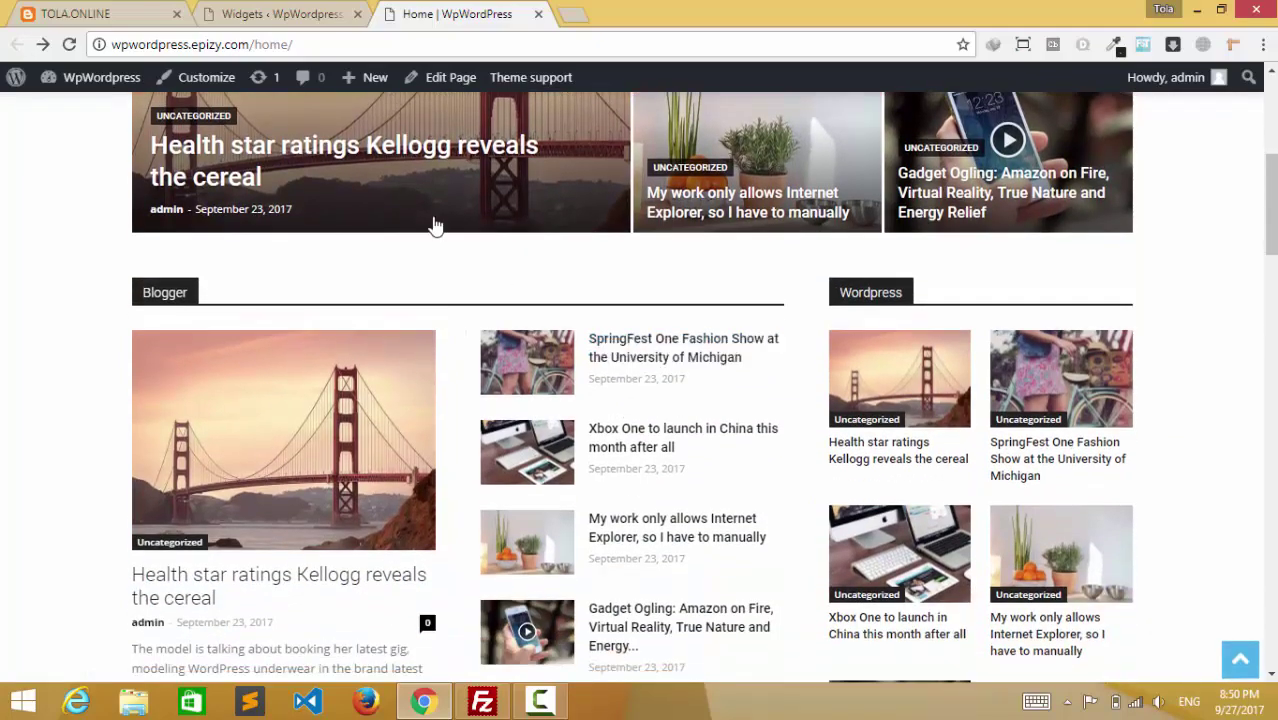
Go over the published Home page once more, from the page numbers under Latest Articles up to the site header
{"action": "scroll", "coordinate": [811, 357], "scroll_direction": "down", "scroll_amount": 12}
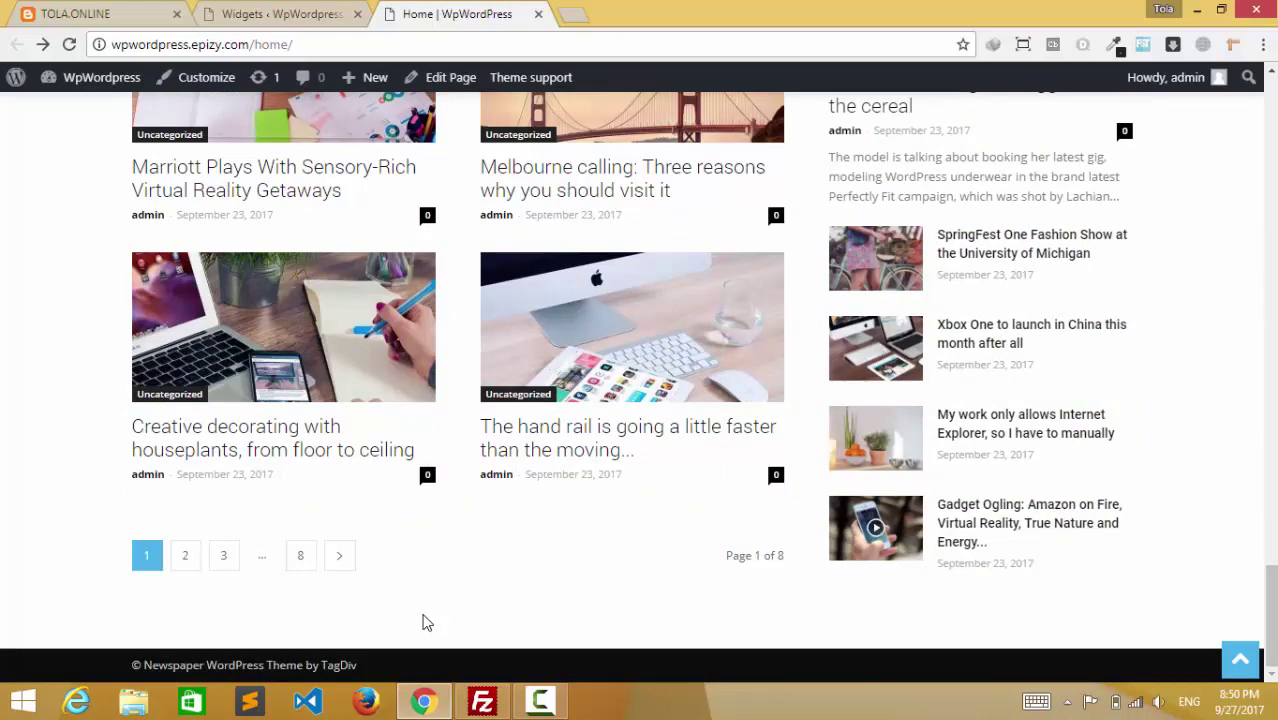
{"action": "scroll", "coordinate": [1040, 487], "scroll_direction": "up", "scroll_amount": 6}
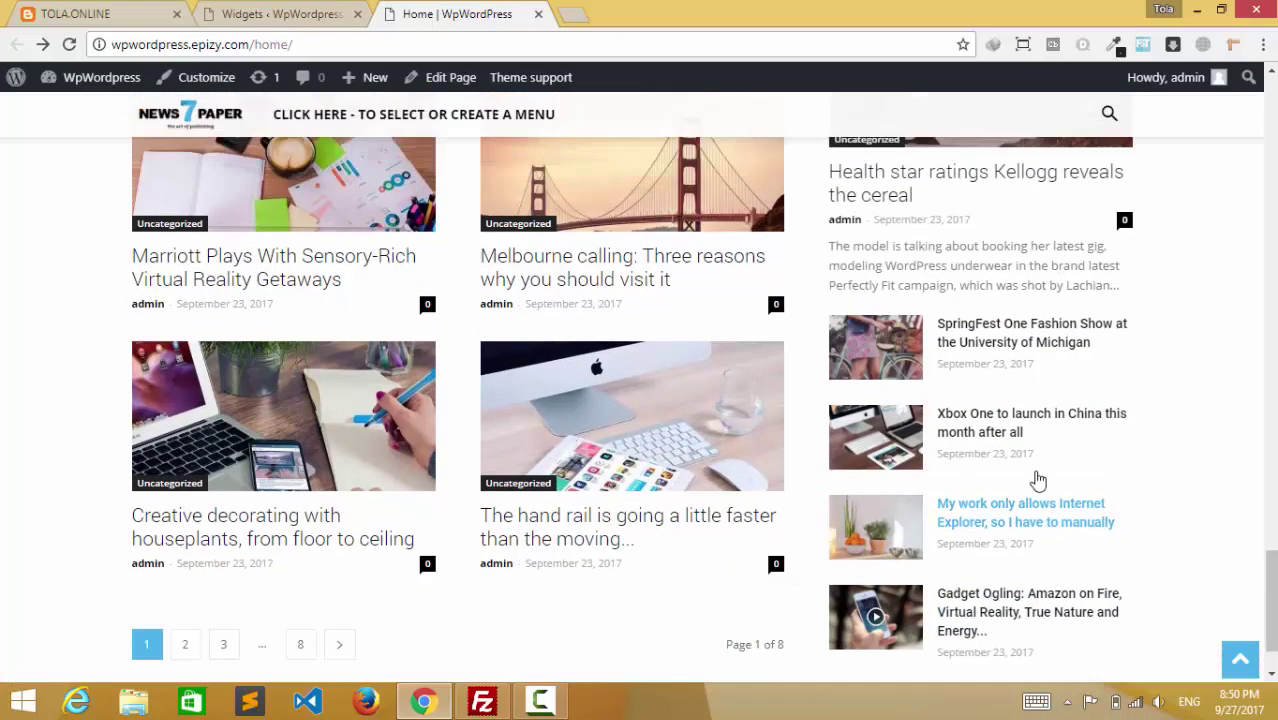
{"action": "scroll", "coordinate": [727, 388], "scroll_direction": "up", "scroll_amount": 10}
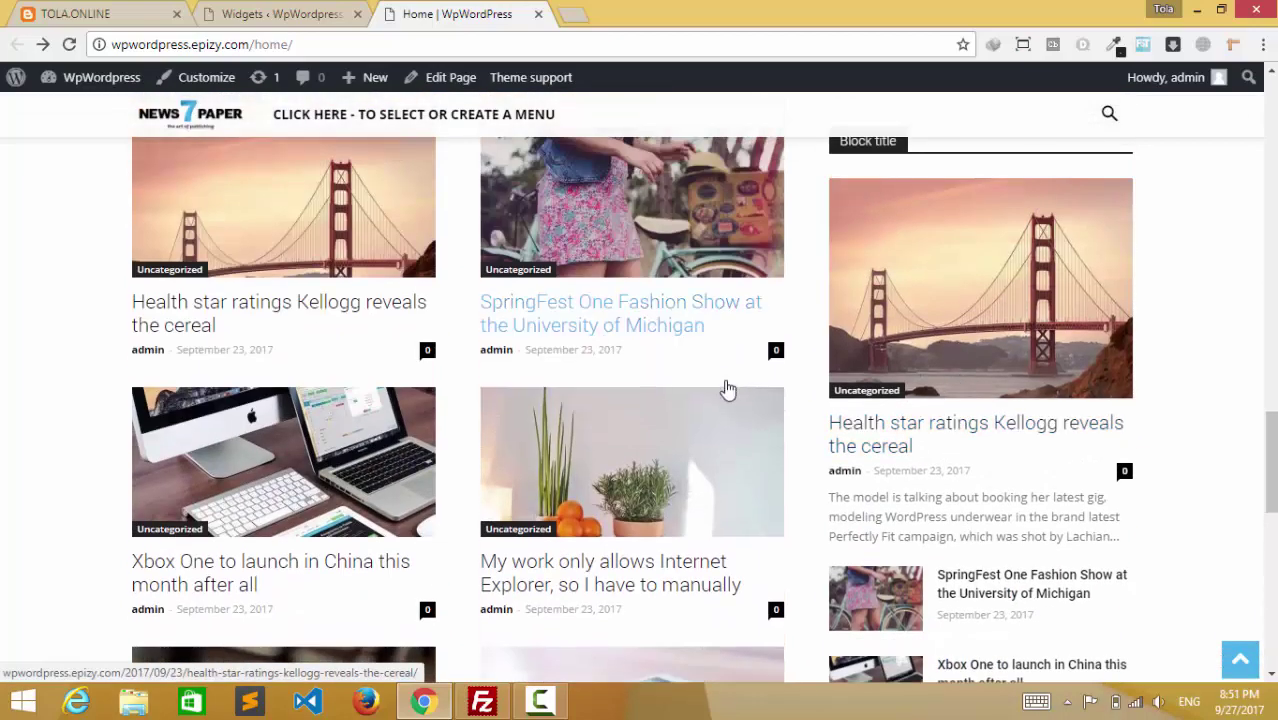
{"action": "scroll", "coordinate": [695, 400], "scroll_direction": "down", "scroll_amount": 8}
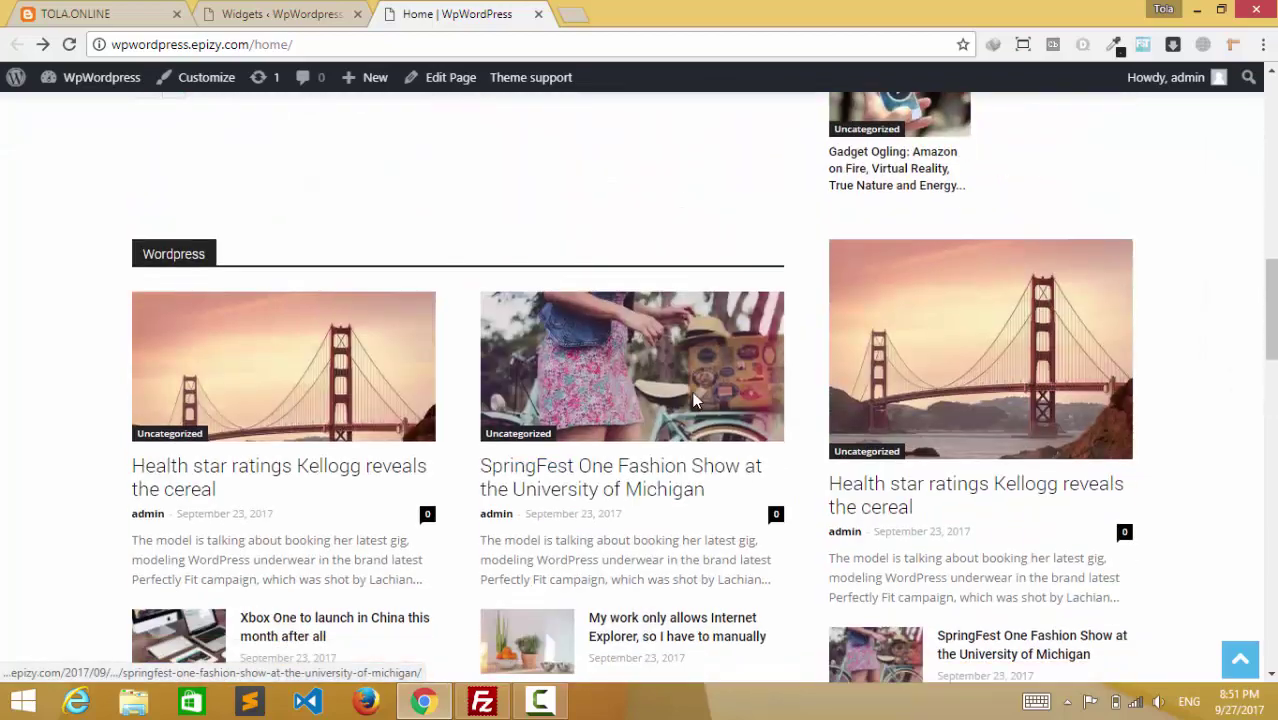
{"action": "scroll", "coordinate": [700, 445], "scroll_direction": "up", "scroll_amount": 2}
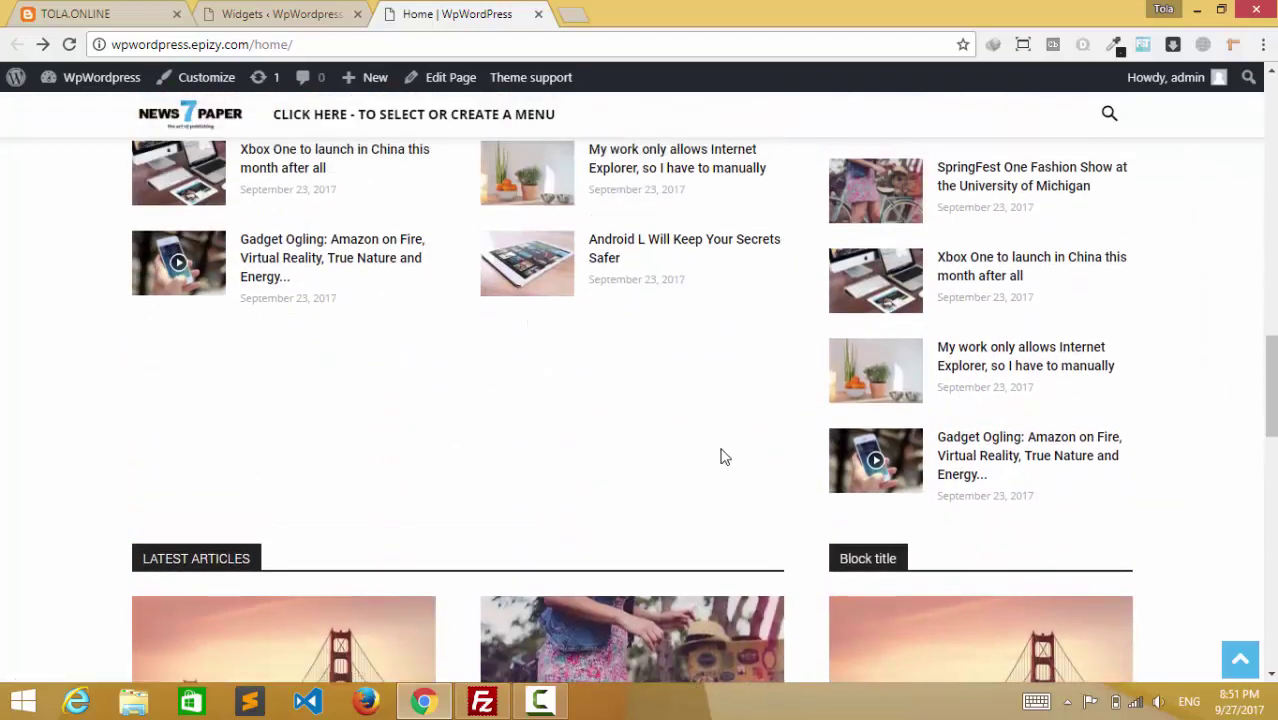
{"action": "scroll", "coordinate": [756, 434], "scroll_direction": "down", "scroll_amount": 5}
{"action": "scroll", "coordinate": [600, 360], "scroll_direction": "up", "scroll_amount": 1}
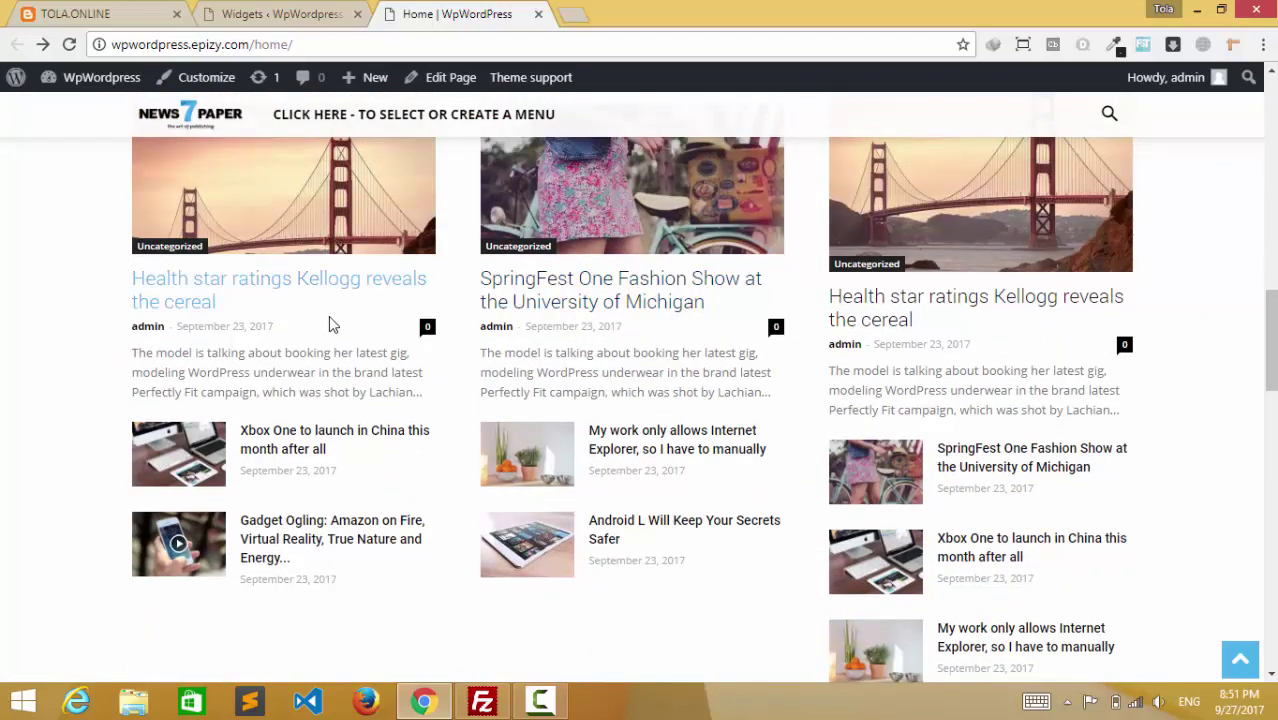
{"action": "scroll", "coordinate": [416, 520], "scroll_direction": "up", "scroll_amount": 5}
{"action": "scroll", "coordinate": [665, 400], "scroll_direction": "up", "scroll_amount": 6}
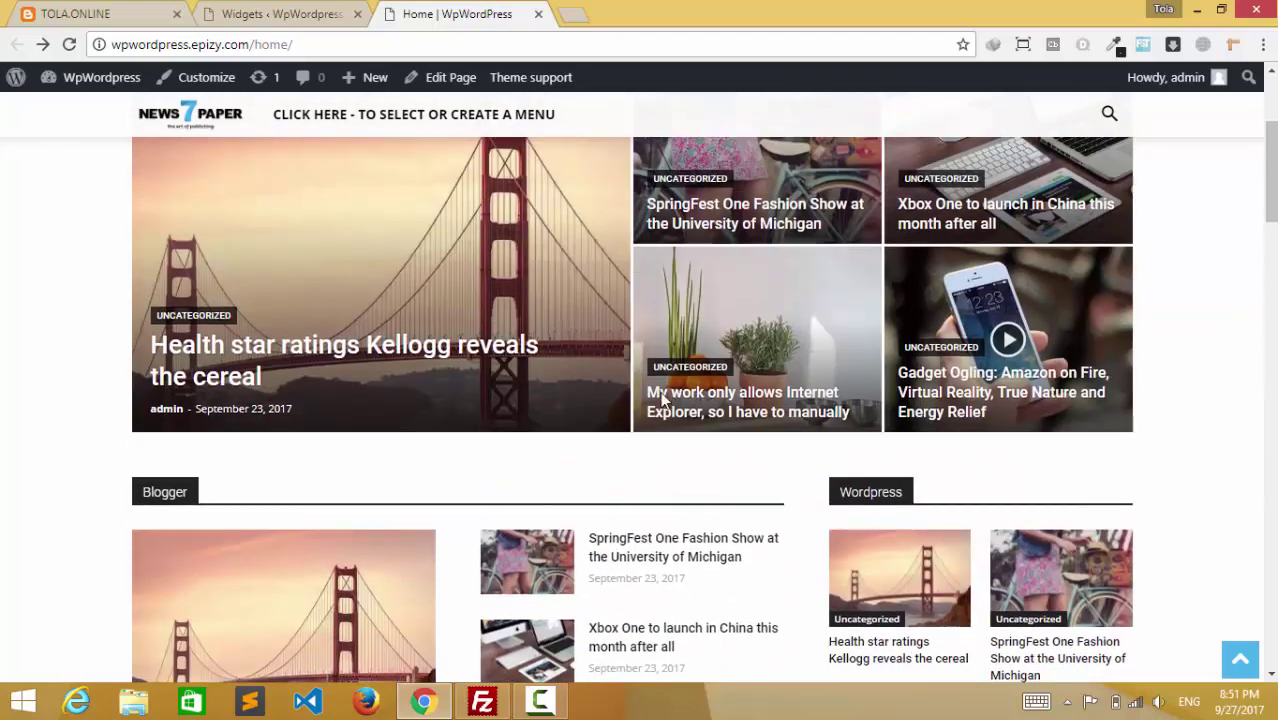
{"action": "scroll", "coordinate": [398, 403], "scroll_direction": "down", "scroll_amount": 2}
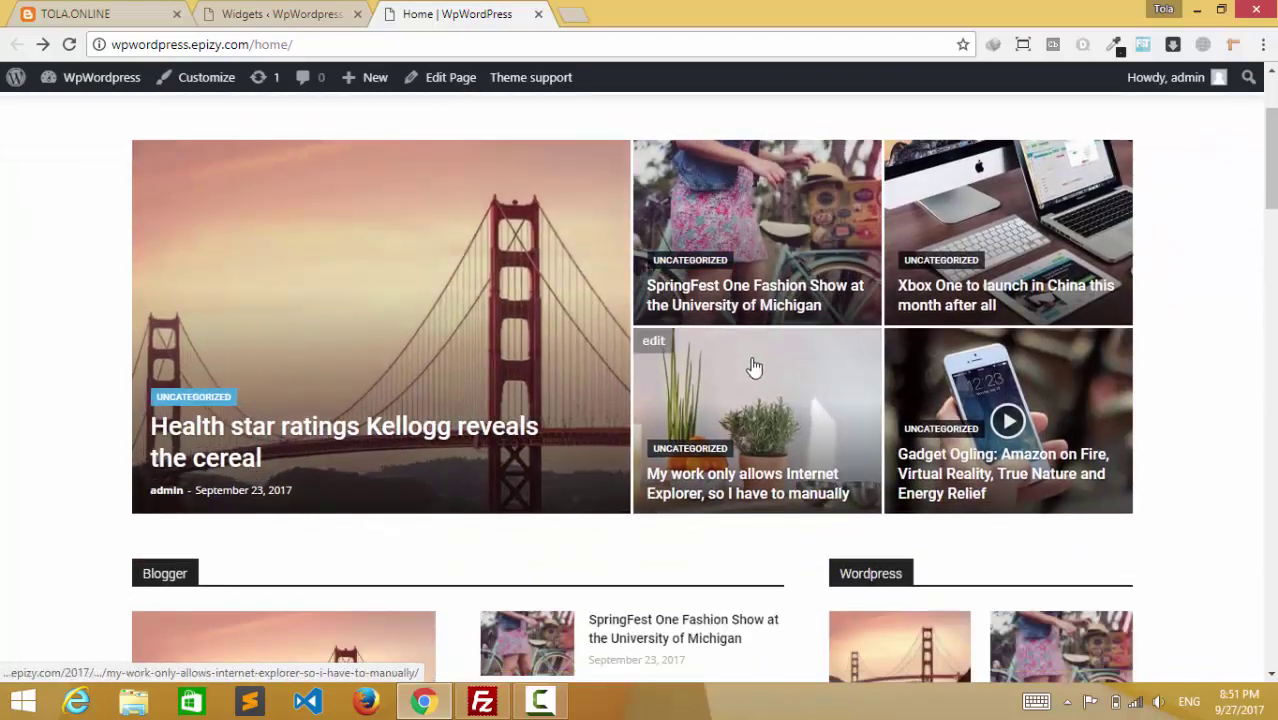
{"action": "scroll", "coordinate": [700, 340], "scroll_direction": "up", "scroll_amount": 2}
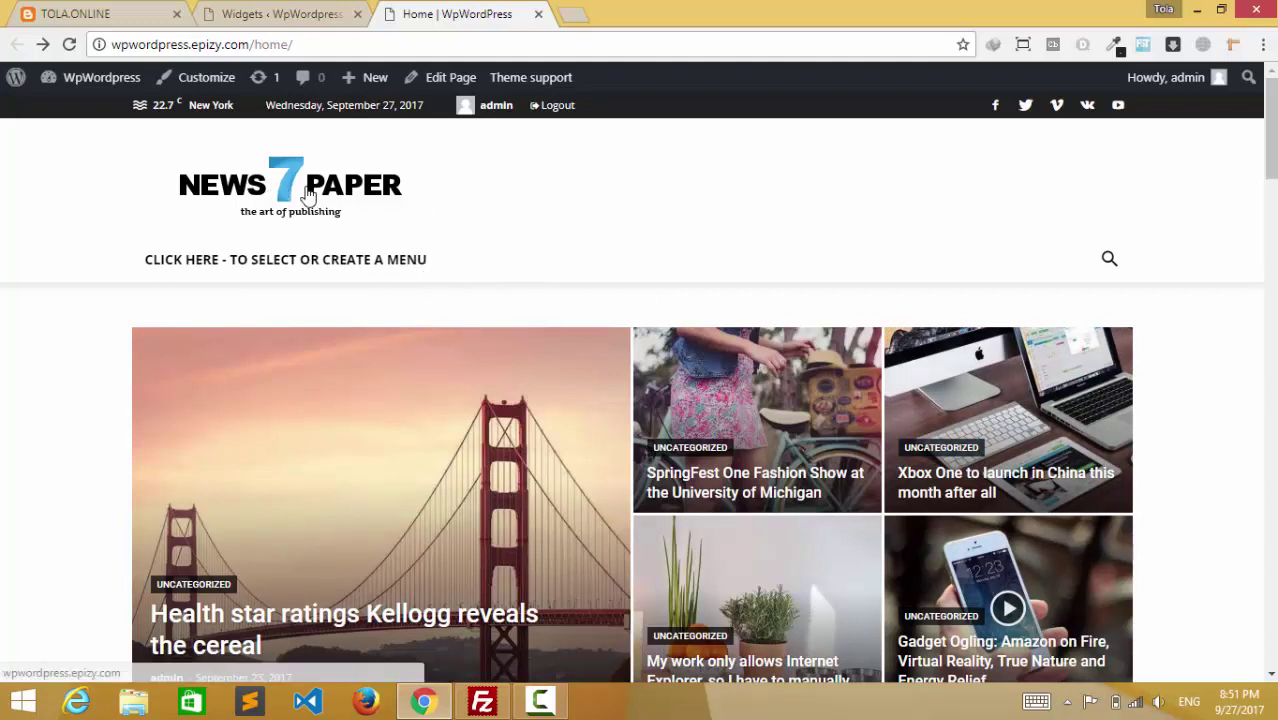
{"action": "scroll", "coordinate": [593, 379], "scroll_direction": "down", "scroll_amount": 1}
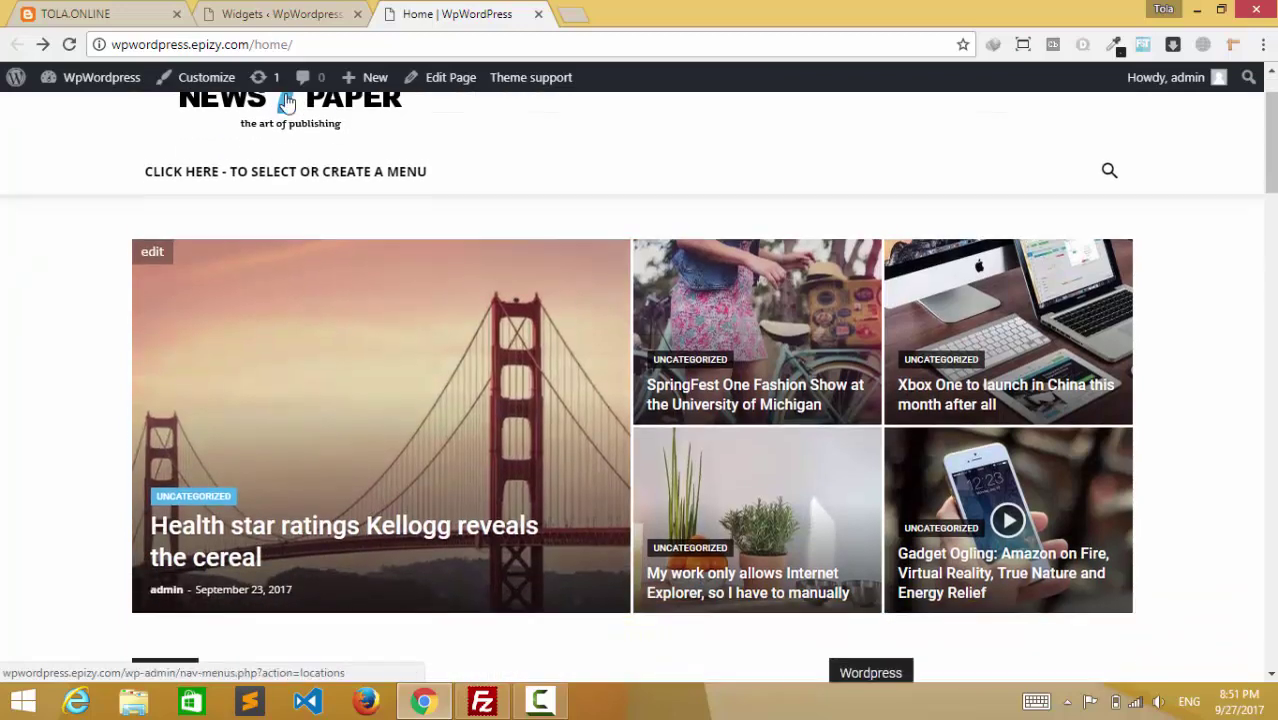
Check the /home/ part of the page address and open the site's root address, wpwordpress.epizy.com
{"action": "left_click_drag", "start_coordinate": [257, 44], "coordinate": [327, 44]}
{"action": "left_click", "coordinate": [327, 44]}
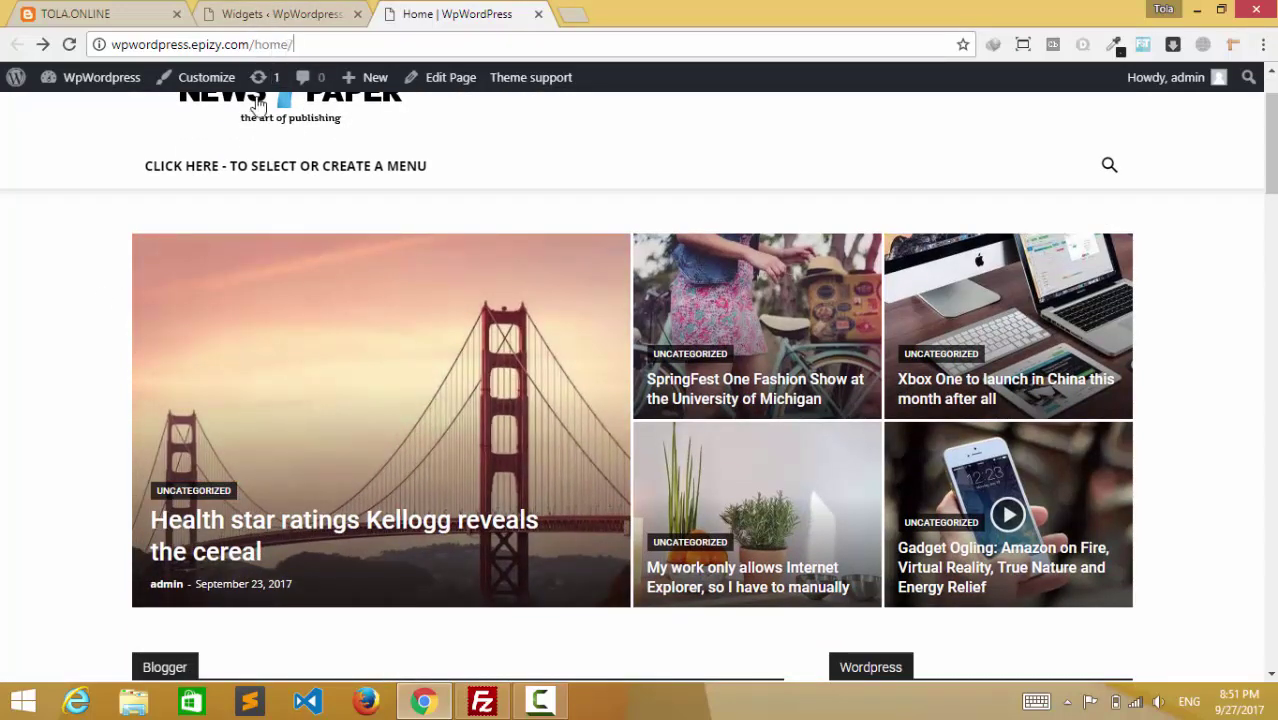
{"action": "scroll", "coordinate": [163, 337], "scroll_direction": "up", "scroll_amount": 1}
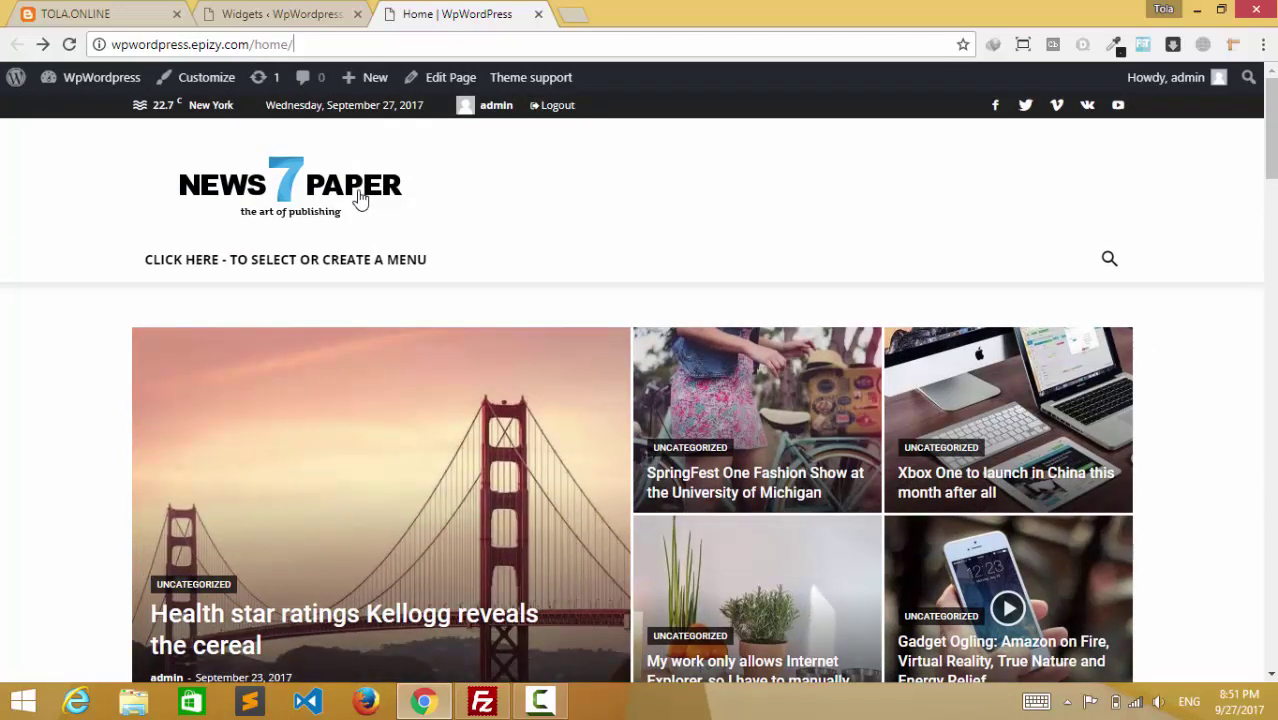
{"action": "key", "text": "Return"}
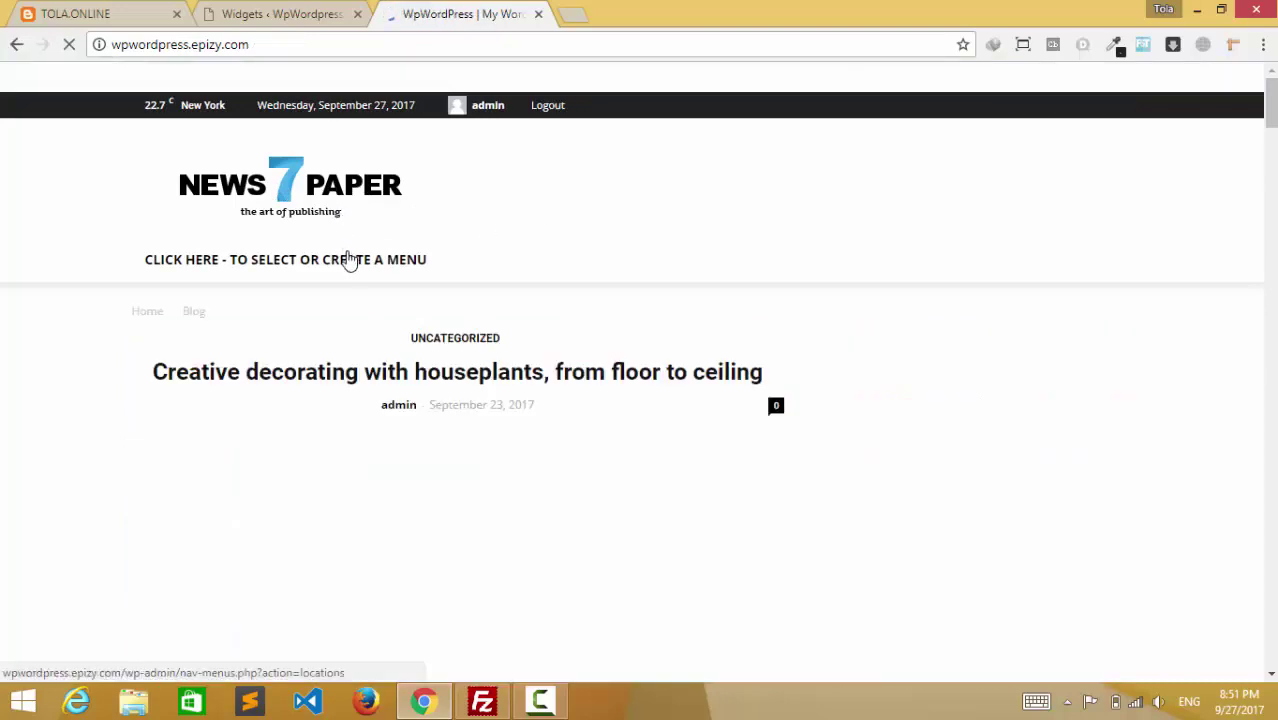
Examine the front page at the root address, including its blog-style post list and the sidebar block
{"action": "scroll", "coordinate": [640, 445], "scroll_direction": "down", "scroll_amount": 5}
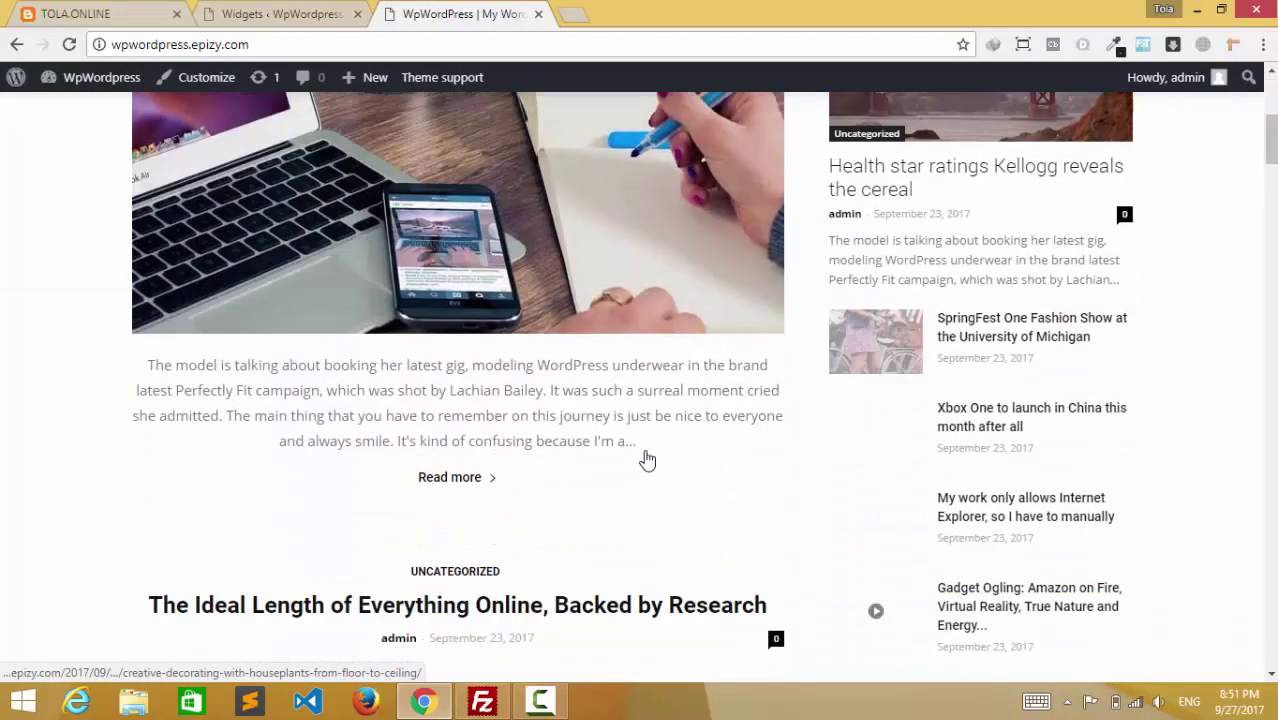
{"action": "scroll", "coordinate": [633, 452], "scroll_direction": "down", "scroll_amount": 7}
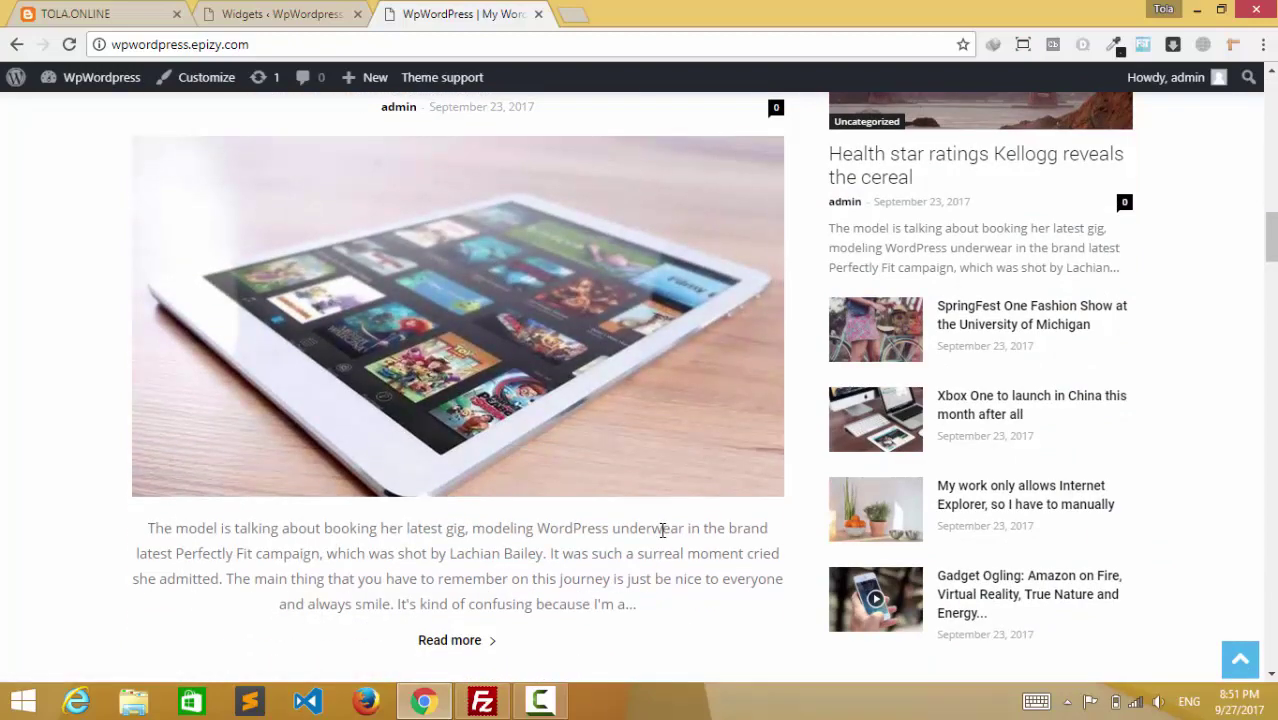
{"action": "scroll", "coordinate": [640, 500], "scroll_direction": "up", "scroll_amount": 10}
{"action": "scroll", "coordinate": [652, 484], "scroll_direction": "up", "scroll_amount": 6}
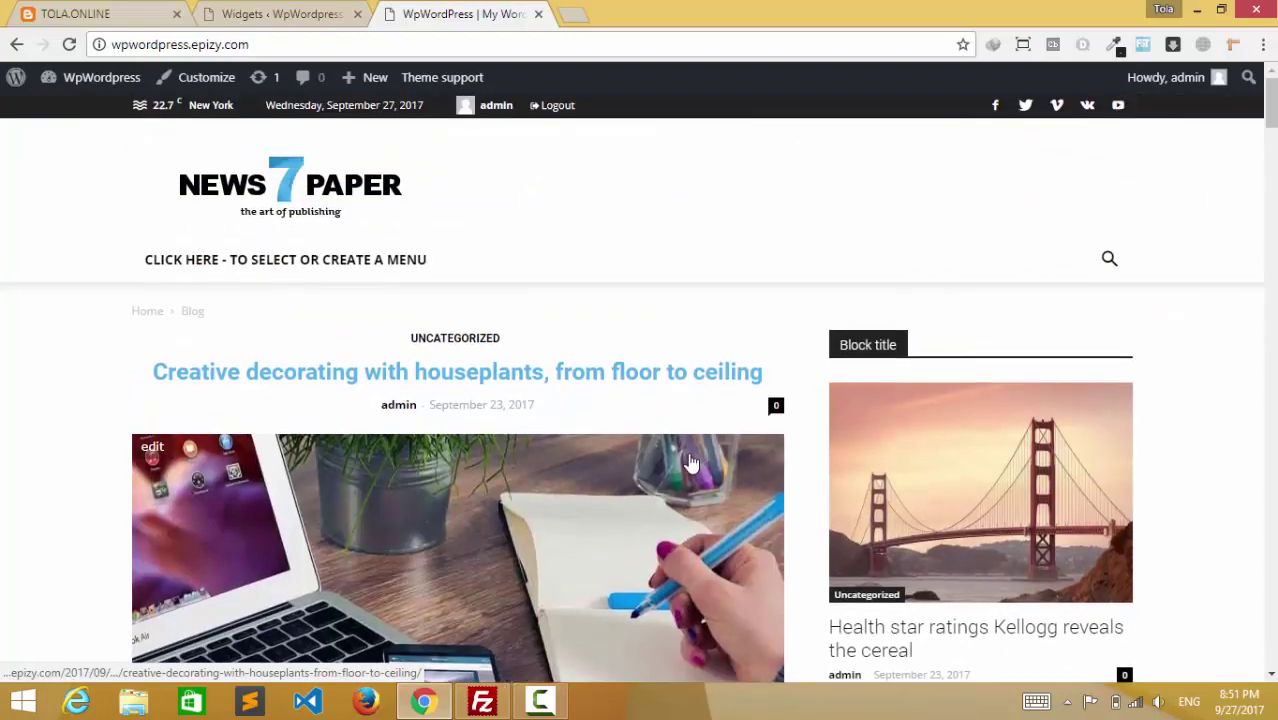
{"action": "scroll", "coordinate": [686, 453], "scroll_direction": "down", "scroll_amount": 8}
{"action": "scroll", "coordinate": [689, 463], "scroll_direction": "down", "scroll_amount": 5}
{"action": "scroll", "coordinate": [650, 462], "scroll_direction": "up", "scroll_amount": 4}
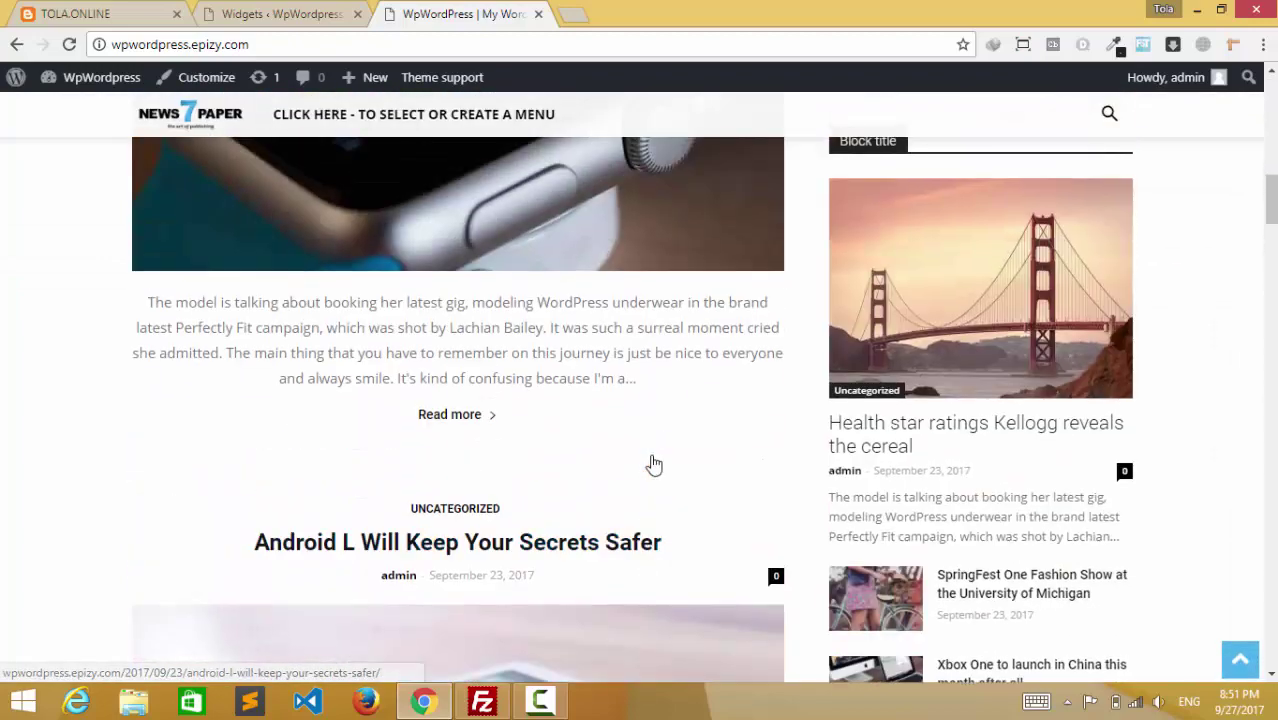
{"action": "scroll", "coordinate": [650, 462], "scroll_direction": "up", "scroll_amount": 4}
{"action": "scroll", "coordinate": [650, 462], "scroll_direction": "up", "scroll_amount": 6}
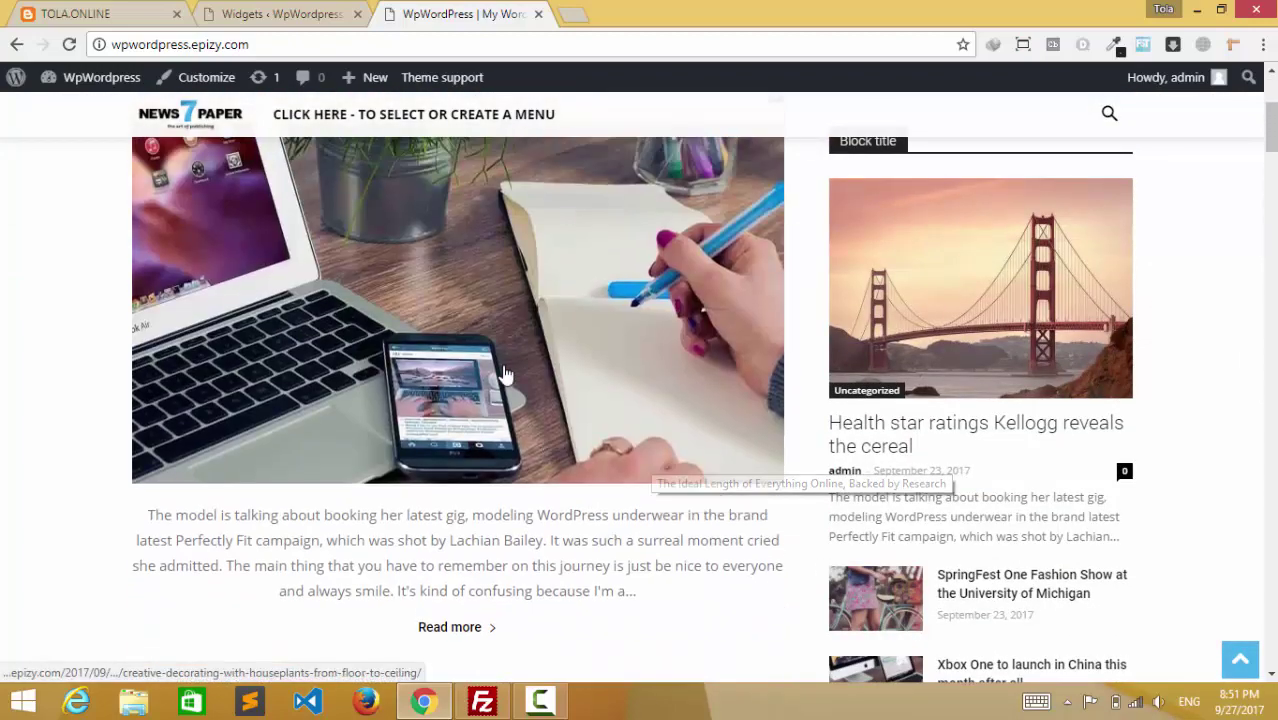
Return to the custom Home page at wpwordpress.epizy.com/home/ and check its address
{"action": "left_click", "coordinate": [19, 45]}
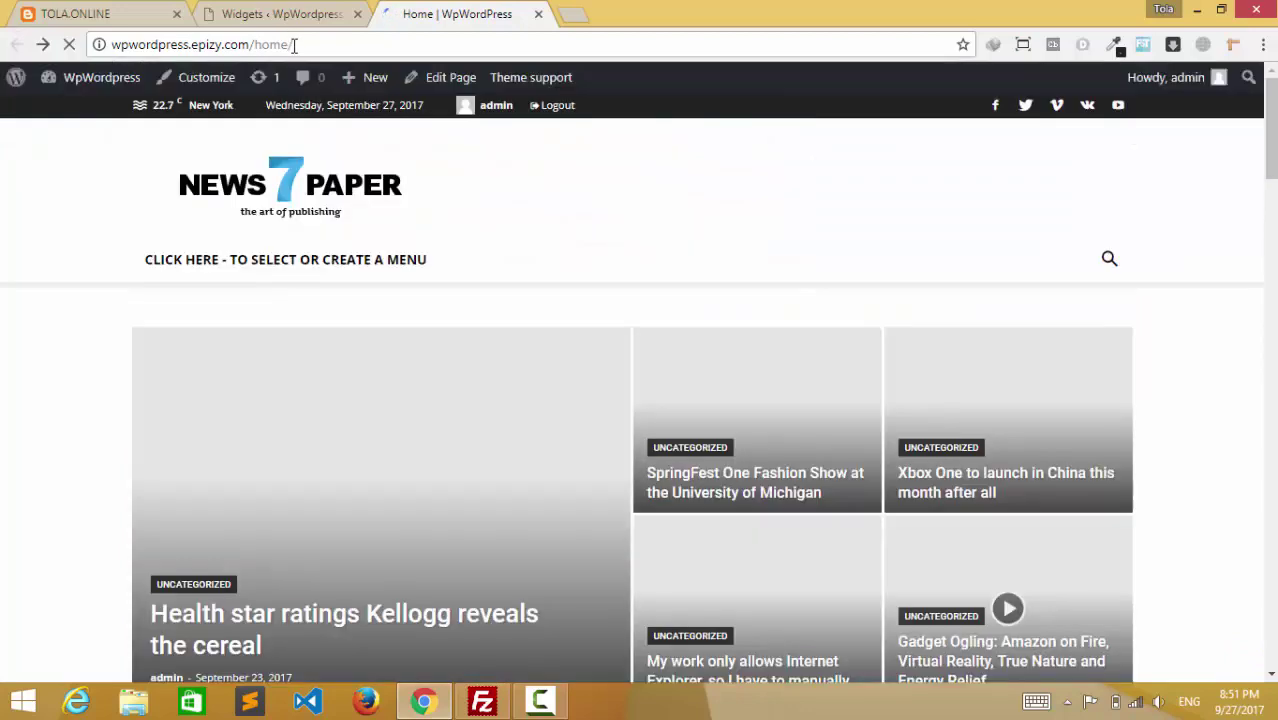
{"action": "left_click", "coordinate": [288, 44]}
{"action": "left_click", "coordinate": [285, 45]}
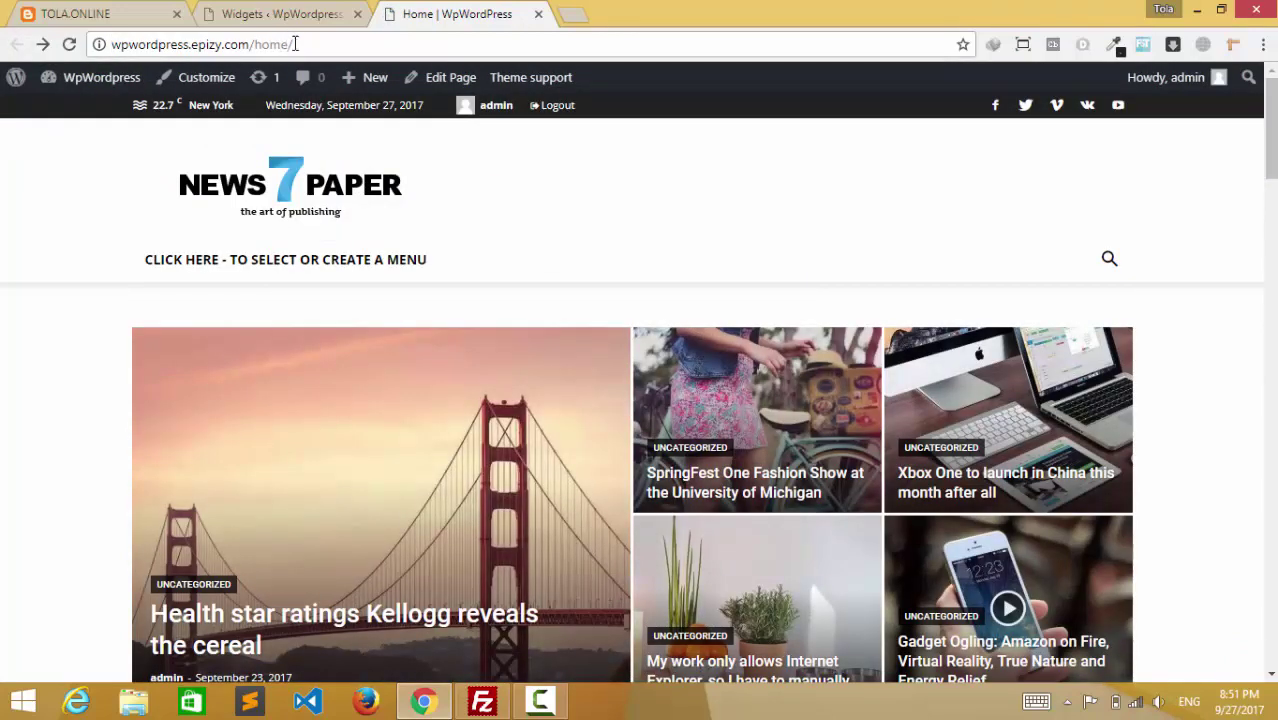
Switch to the WordPress admin and open the site's Reading settings
{"action": "left_click", "coordinate": [268, 15]}
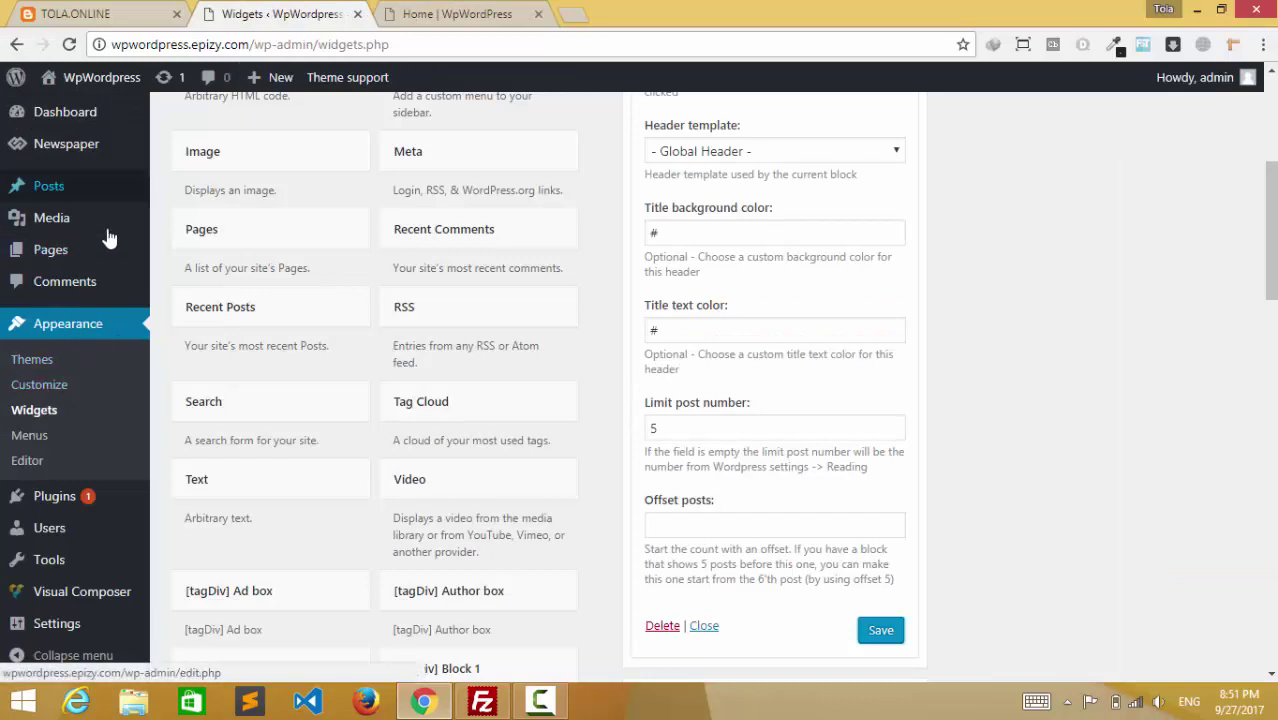
{"action": "scroll", "coordinate": [115, 462], "scroll_direction": "down", "scroll_amount": 2}
{"action": "mouse_move", "coordinate": [124, 627]}
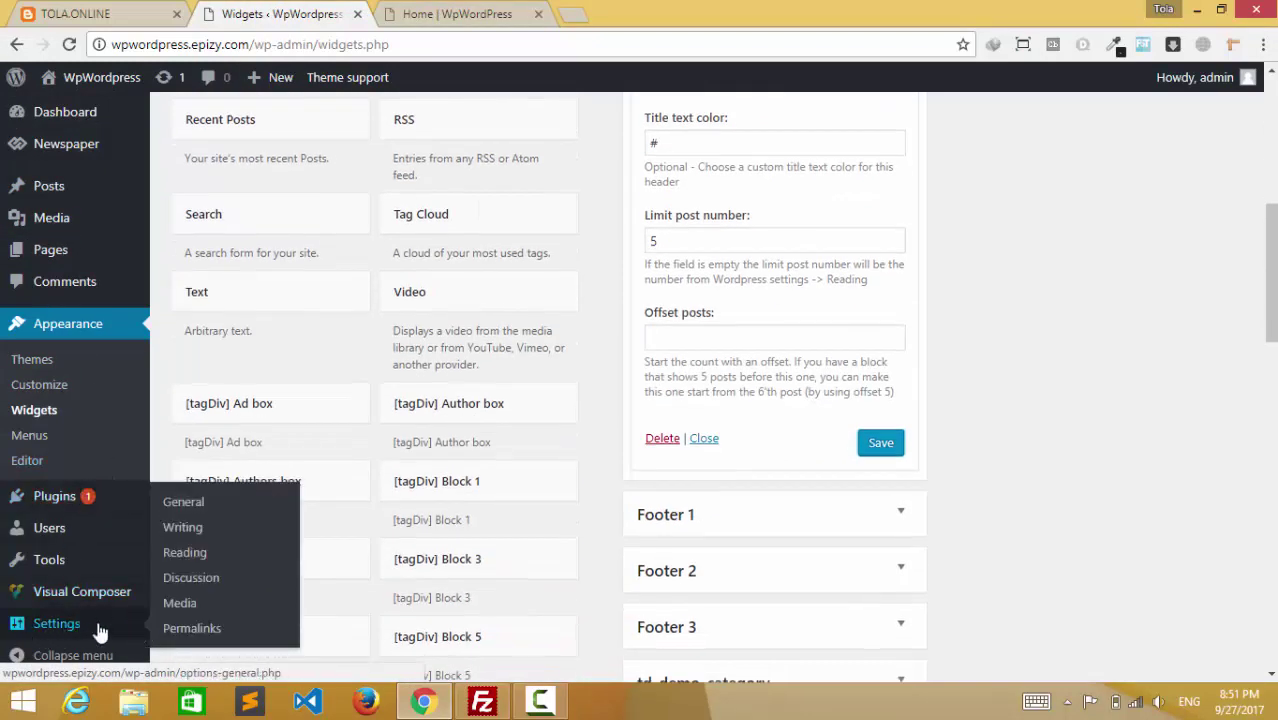
{"action": "left_click", "coordinate": [98, 618]}
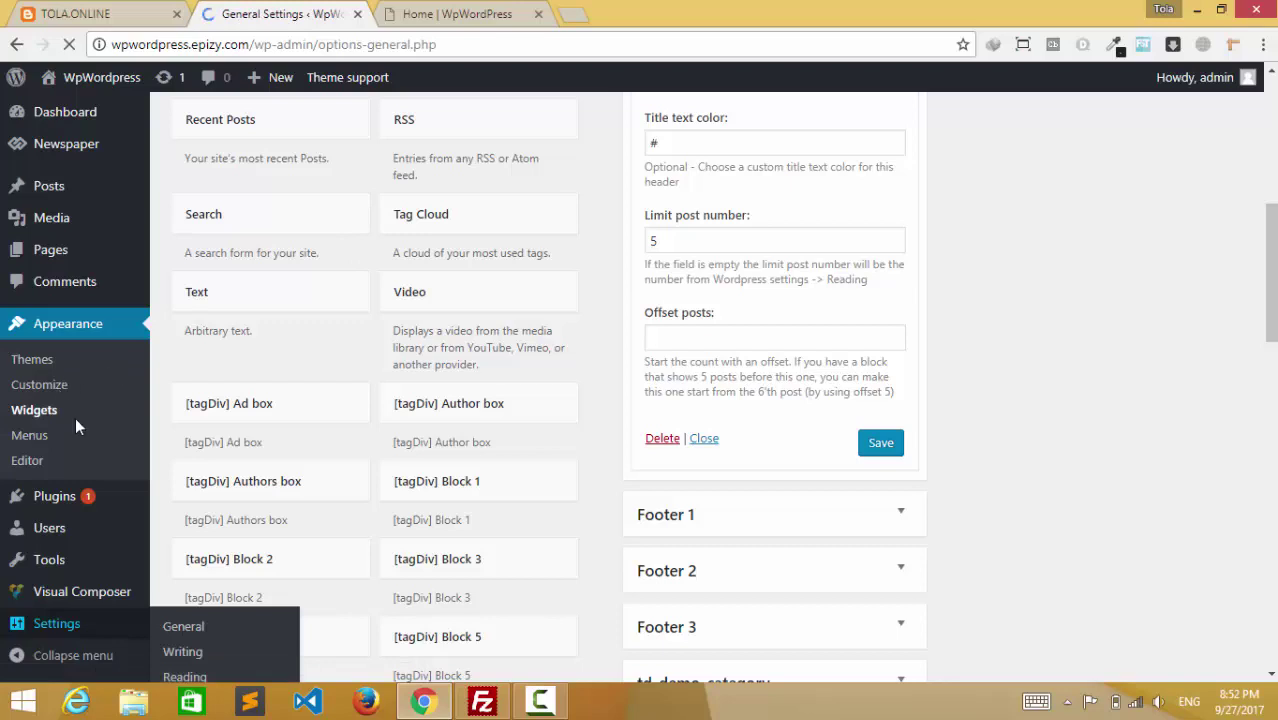
{"action": "scroll", "coordinate": [86, 530], "scroll_direction": "down", "scroll_amount": 3}
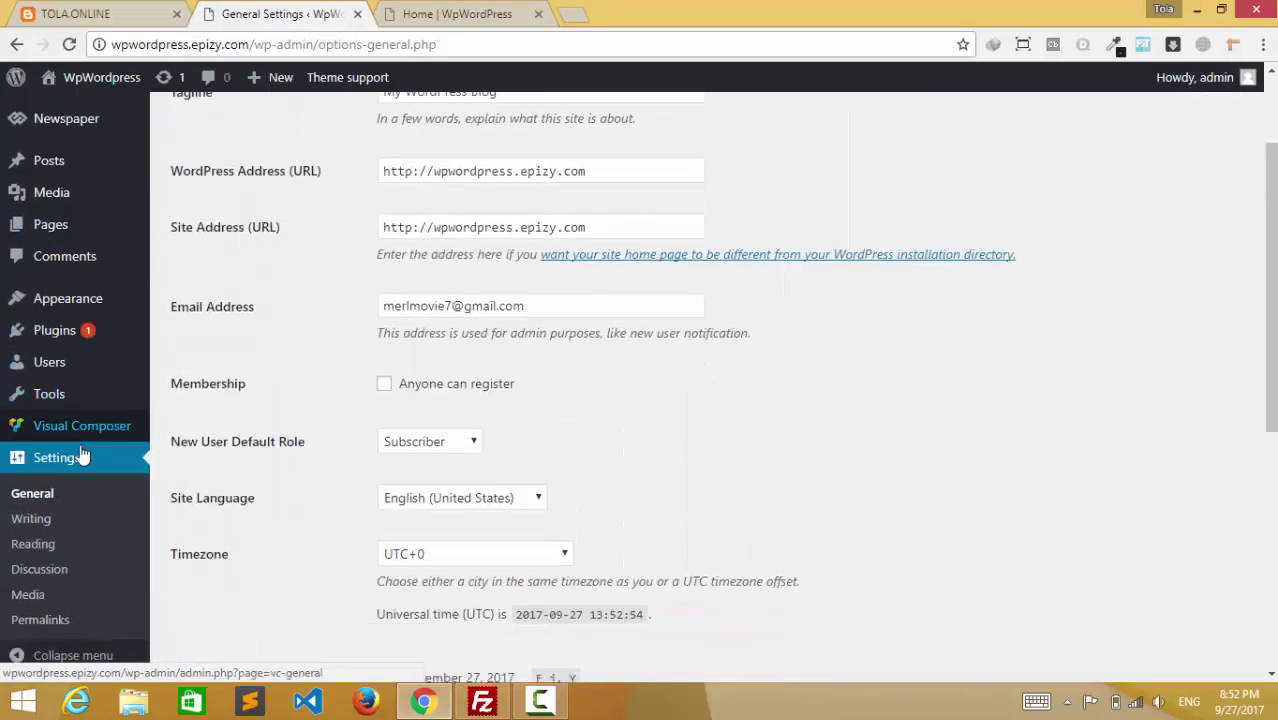
{"action": "left_click", "coordinate": [54, 547]}
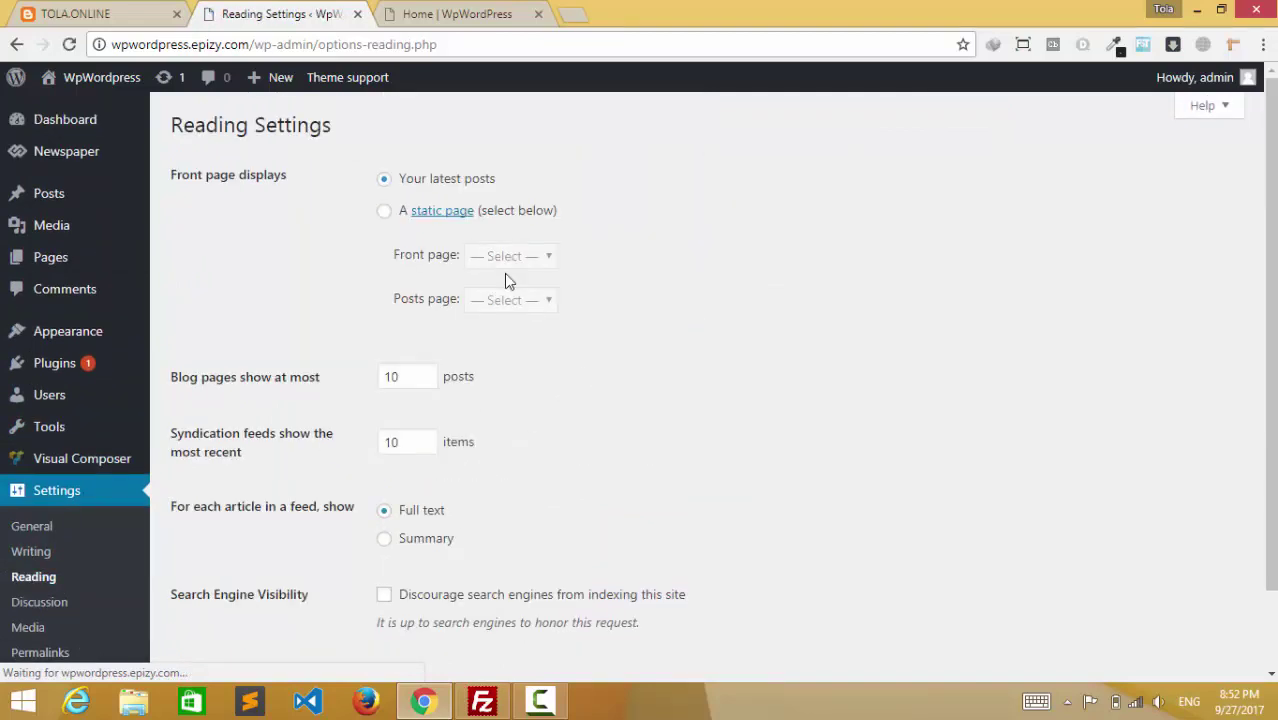
Make the front page display a static page, choose Home as that page, save the changes and dismiss the notice
{"action": "left_click", "coordinate": [386, 220]}
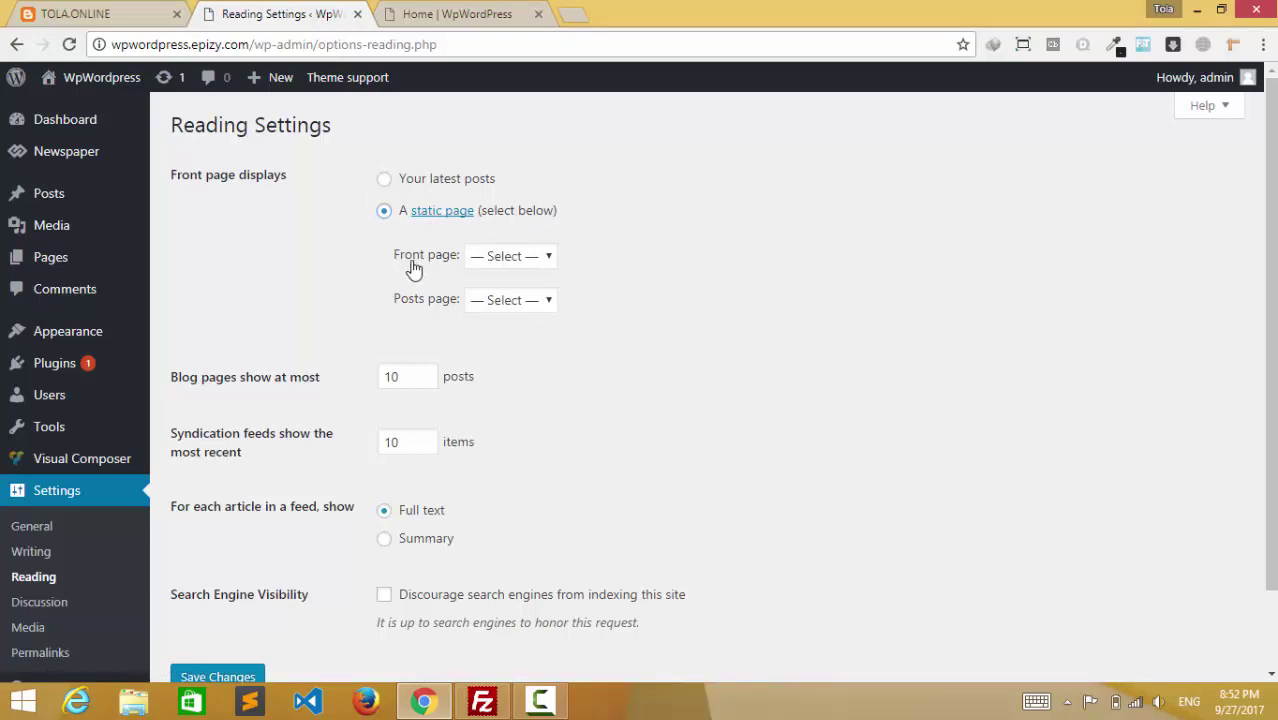
{"action": "left_click", "coordinate": [527, 259]}
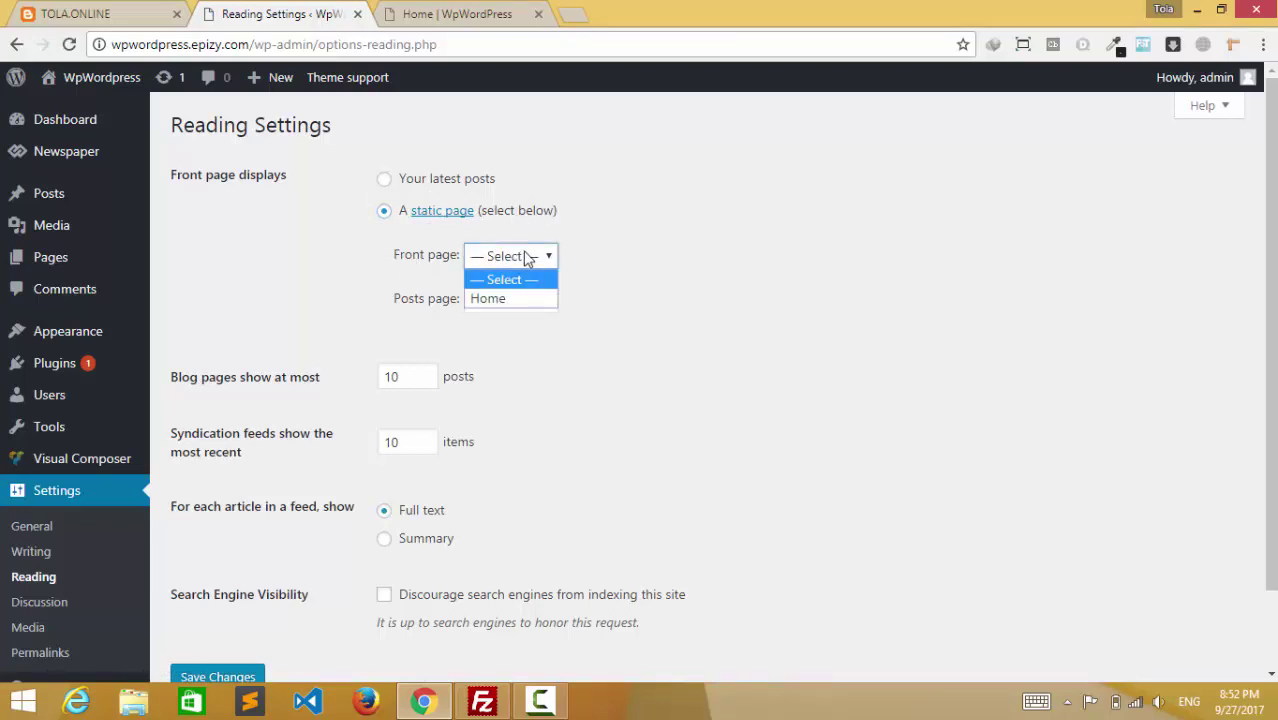
{"action": "left_click", "coordinate": [512, 300]}
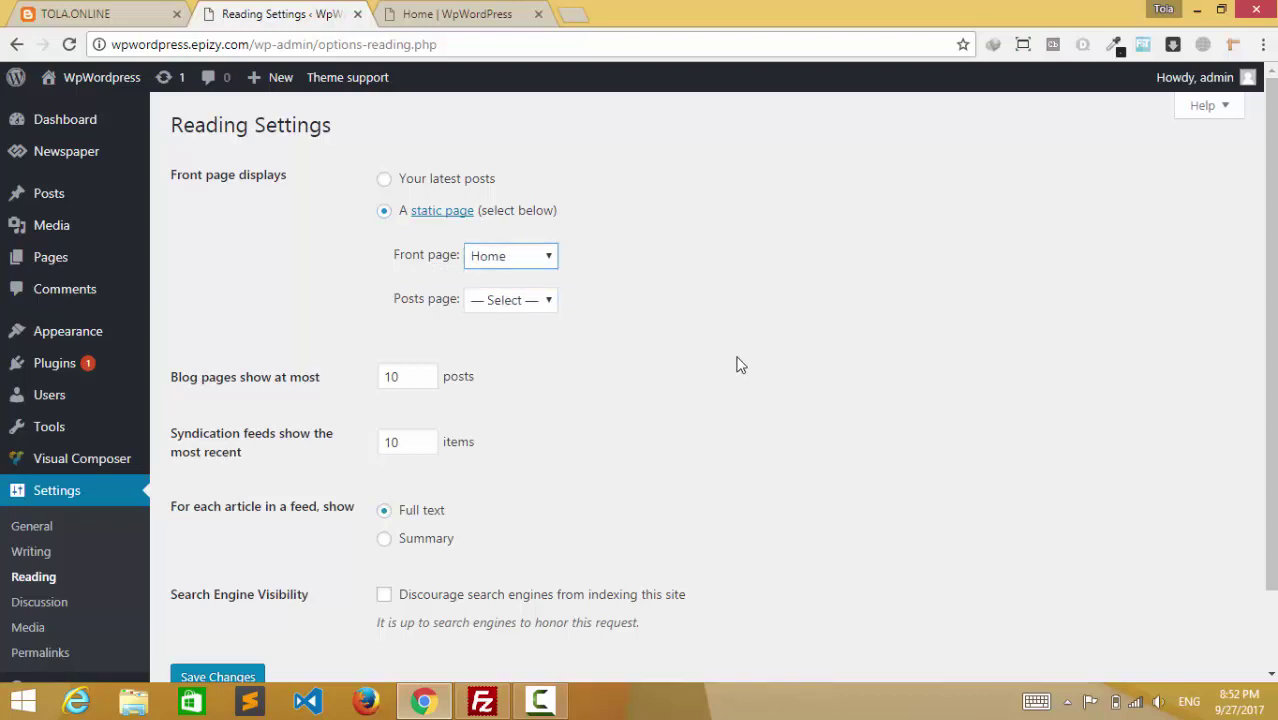
{"action": "scroll", "coordinate": [338, 515], "scroll_direction": "down", "scroll_amount": 1}
{"action": "left_click", "coordinate": [212, 586]}
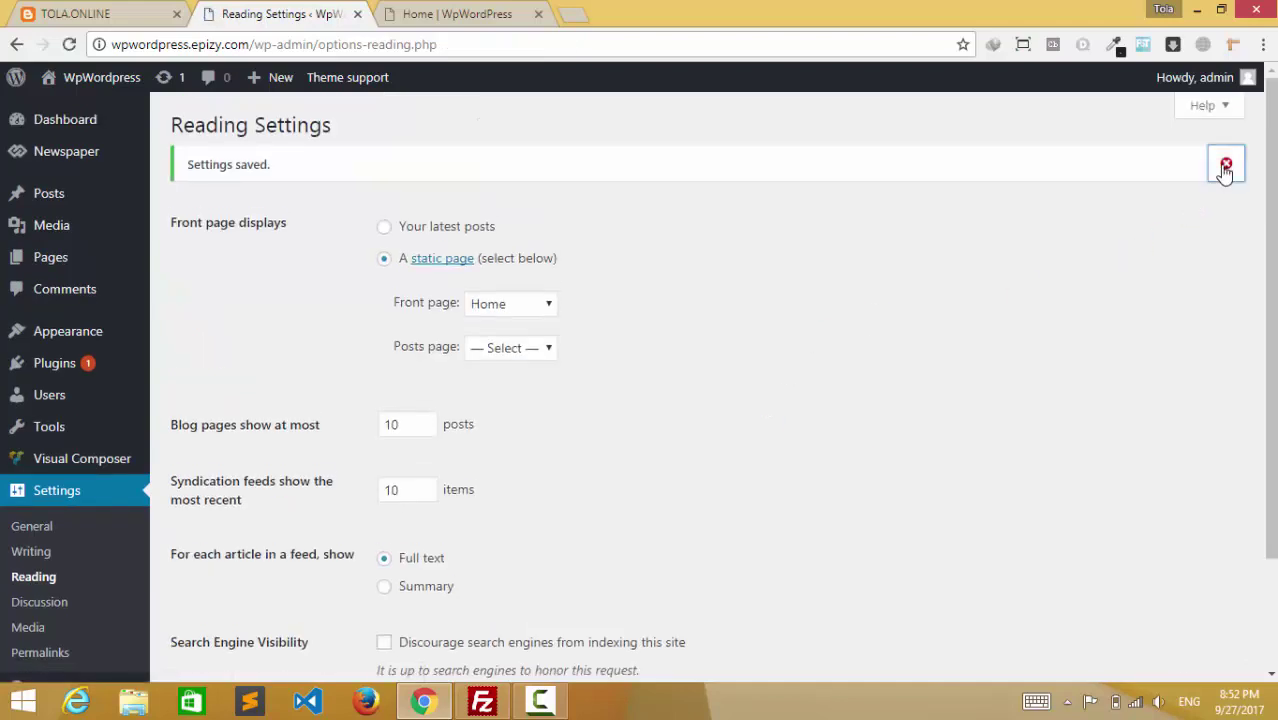
{"action": "left_click", "coordinate": [1225, 166]}
Open the site's root address from the published page's logo and check the address and layout of the new front page
{"action": "left_click", "coordinate": [477, 12]}
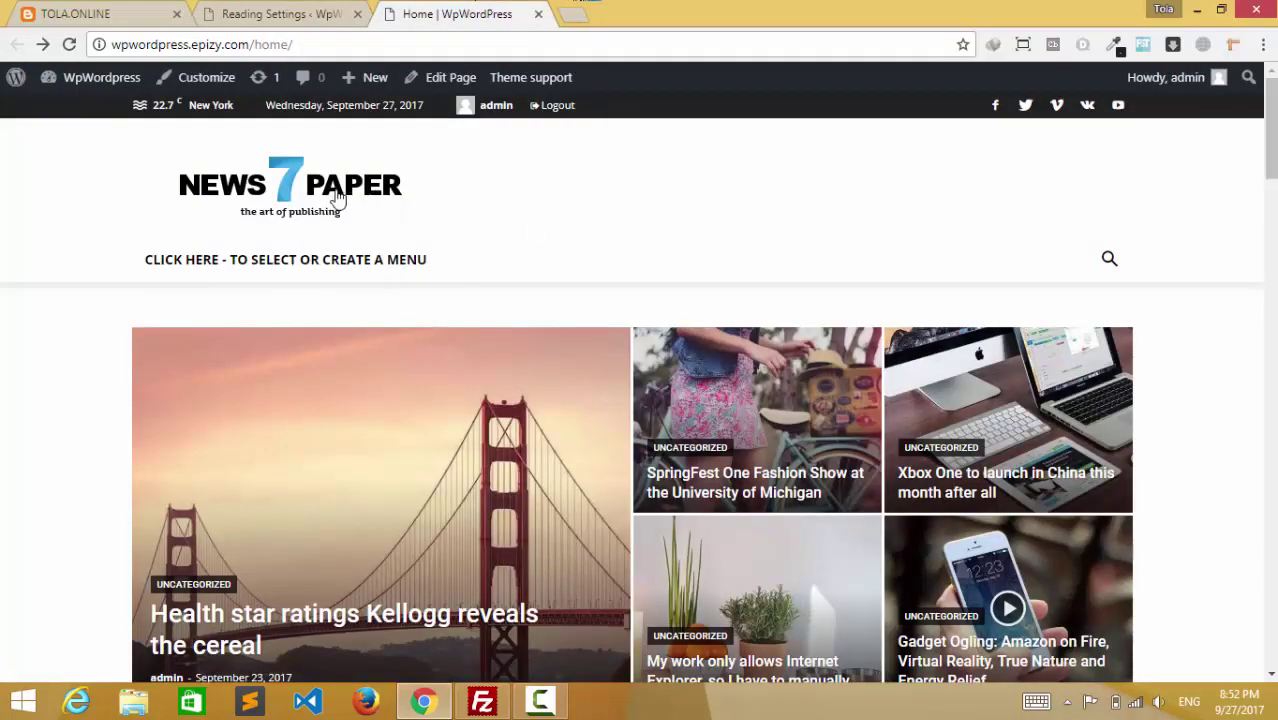
{"action": "left_click", "coordinate": [399, 193]}
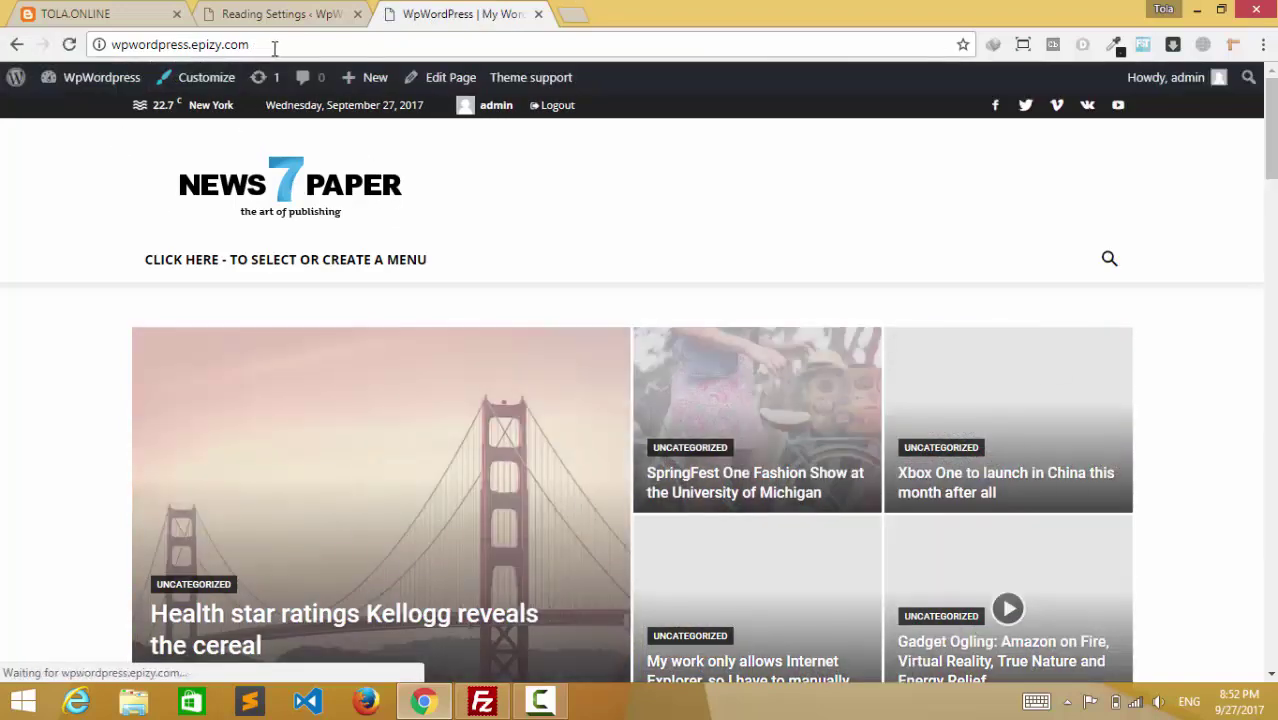
{"action": "left_click", "coordinate": [274, 46]}
{"action": "left_click", "coordinate": [296, 49]}
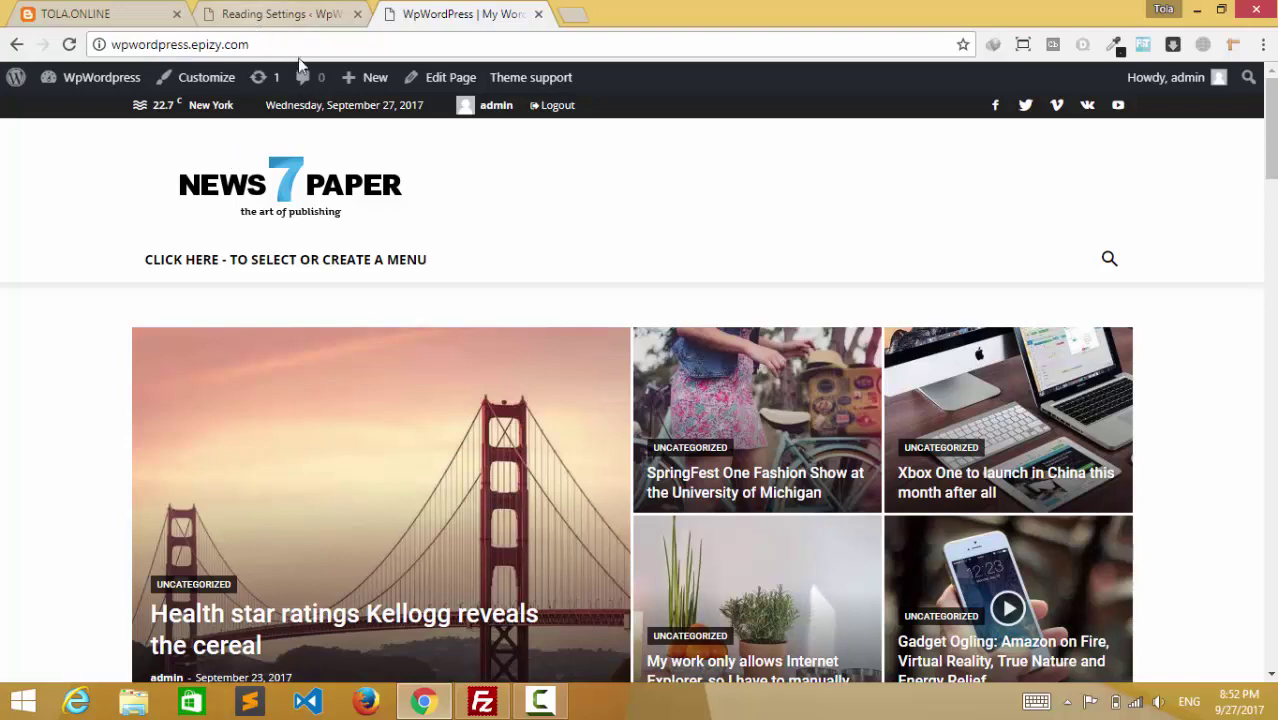
{"action": "scroll", "coordinate": [370, 274], "scroll_direction": "down", "scroll_amount": 1}
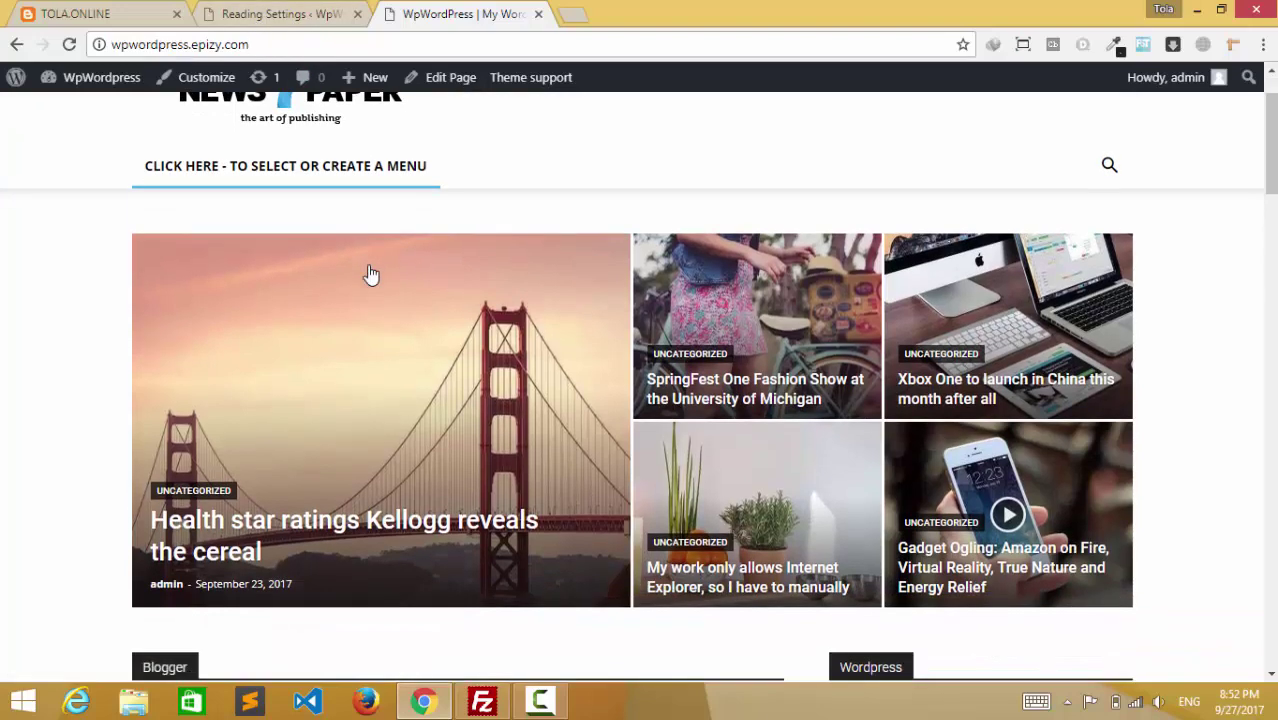
{"action": "scroll", "coordinate": [562, 409], "scroll_direction": "down", "scroll_amount": 3}
{"action": "scroll", "coordinate": [591, 451], "scroll_direction": "down", "scroll_amount": 3}
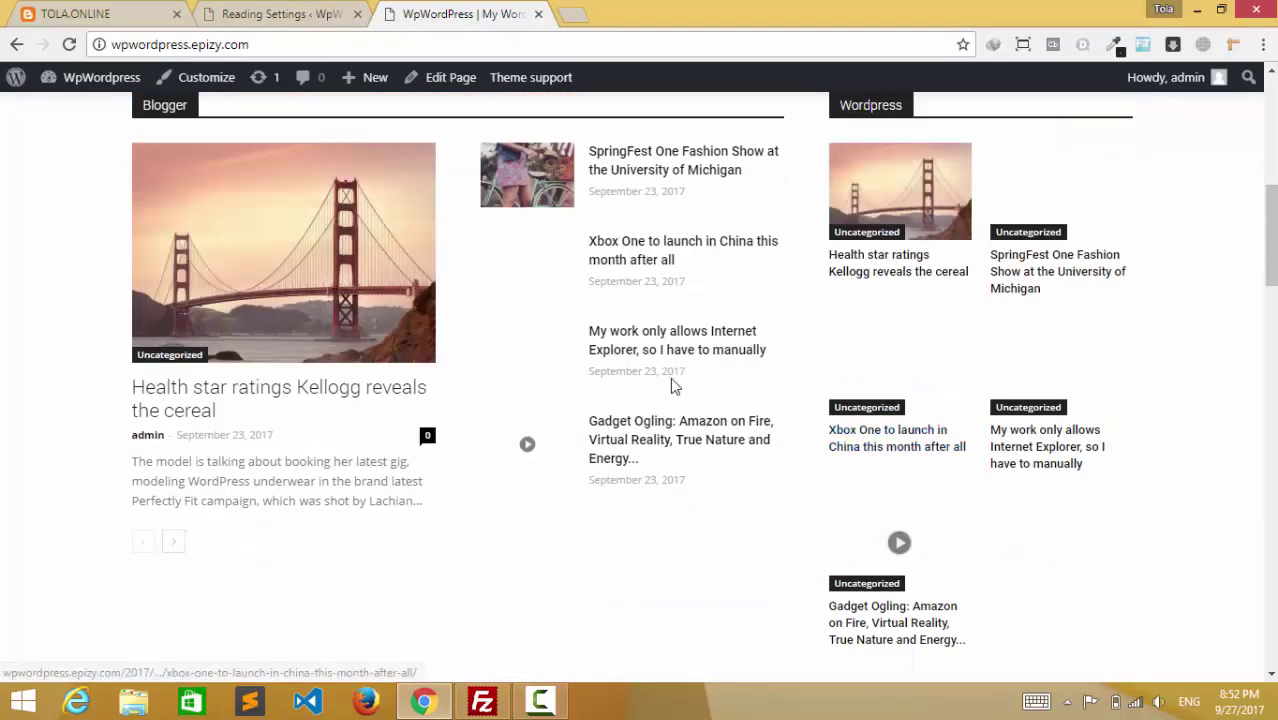
{"action": "scroll", "coordinate": [501, 318], "scroll_direction": "down", "scroll_amount": 12}
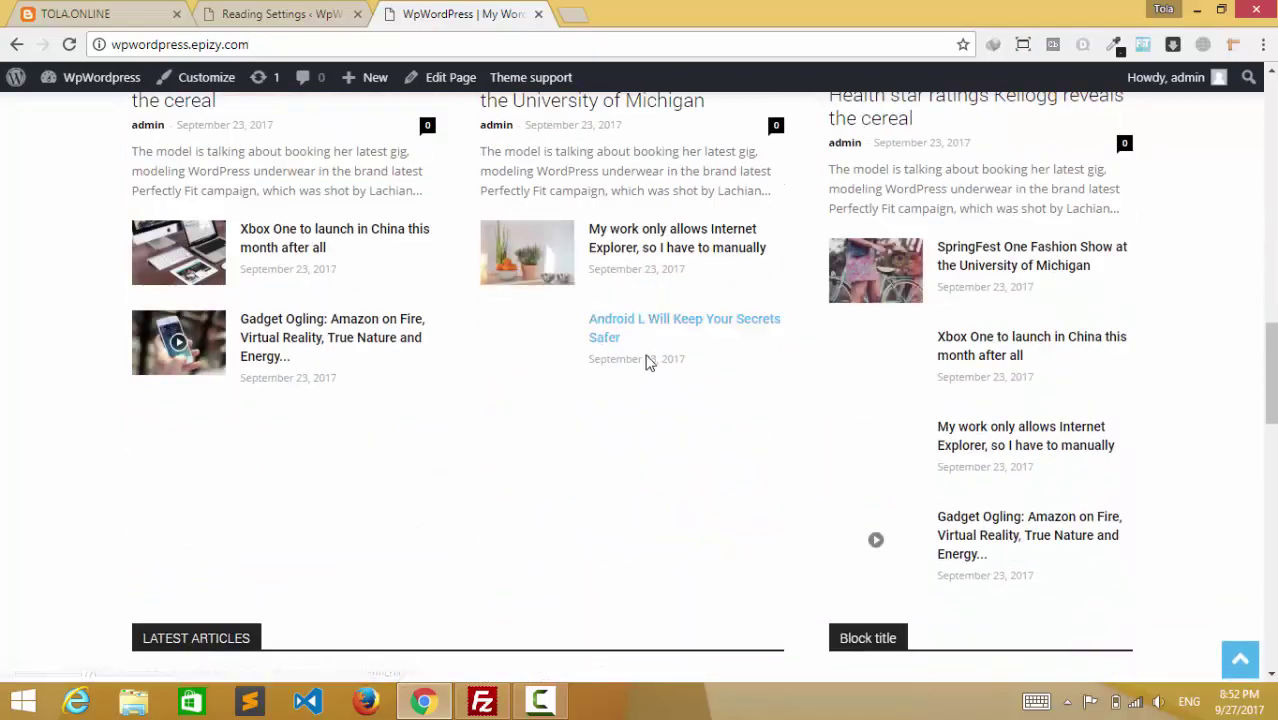
Review the new front page's post blocks, Wordpress sidebar block, latest articles and pagination
{"action": "scroll", "coordinate": [560, 345], "scroll_direction": "down", "scroll_amount": 10}
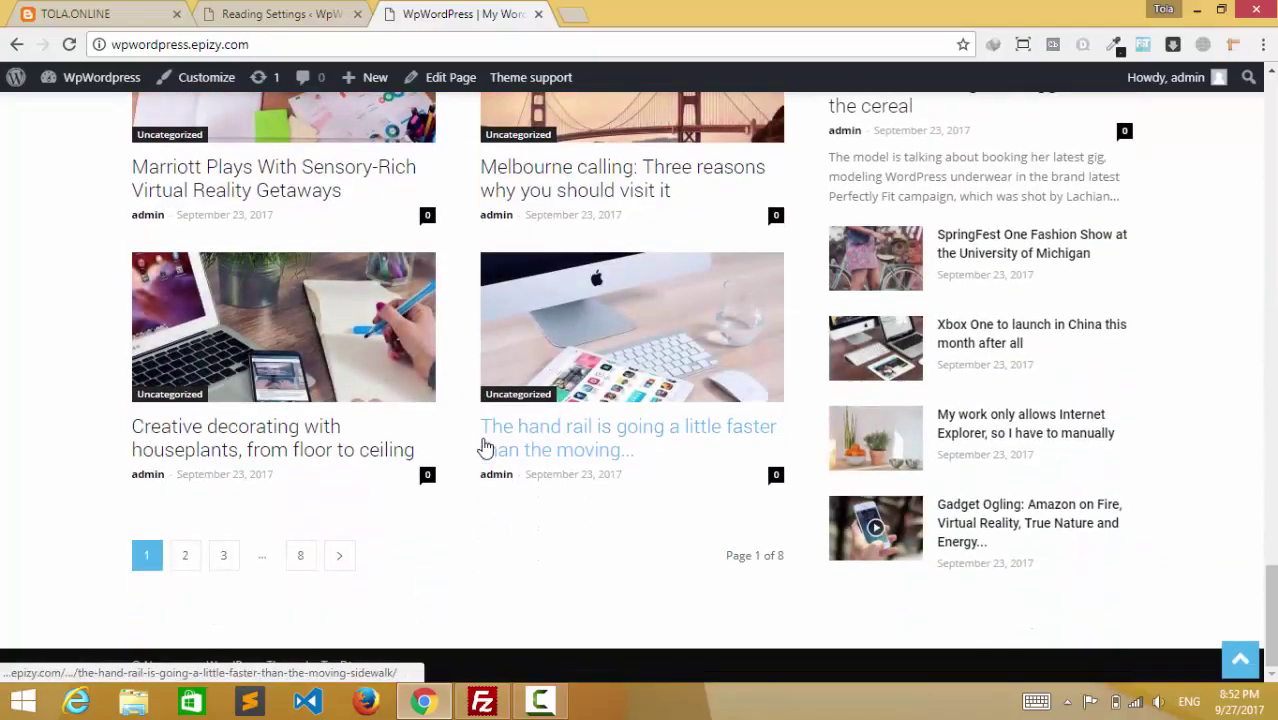
{"action": "scroll", "coordinate": [855, 430], "scroll_direction": "up", "scroll_amount": 3}
{"action": "scroll", "coordinate": [855, 430], "scroll_direction": "up", "scroll_amount": 20}
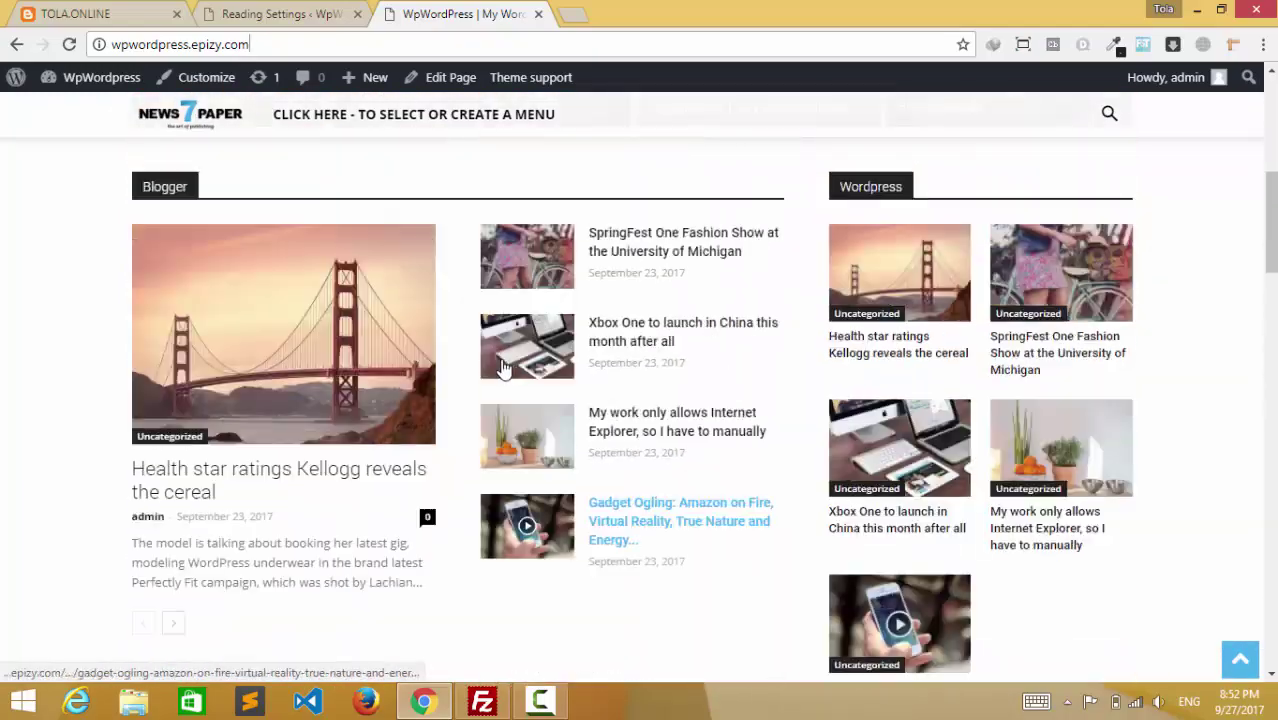
{"action": "scroll", "coordinate": [620, 404], "scroll_direction": "up", "scroll_amount": 2}
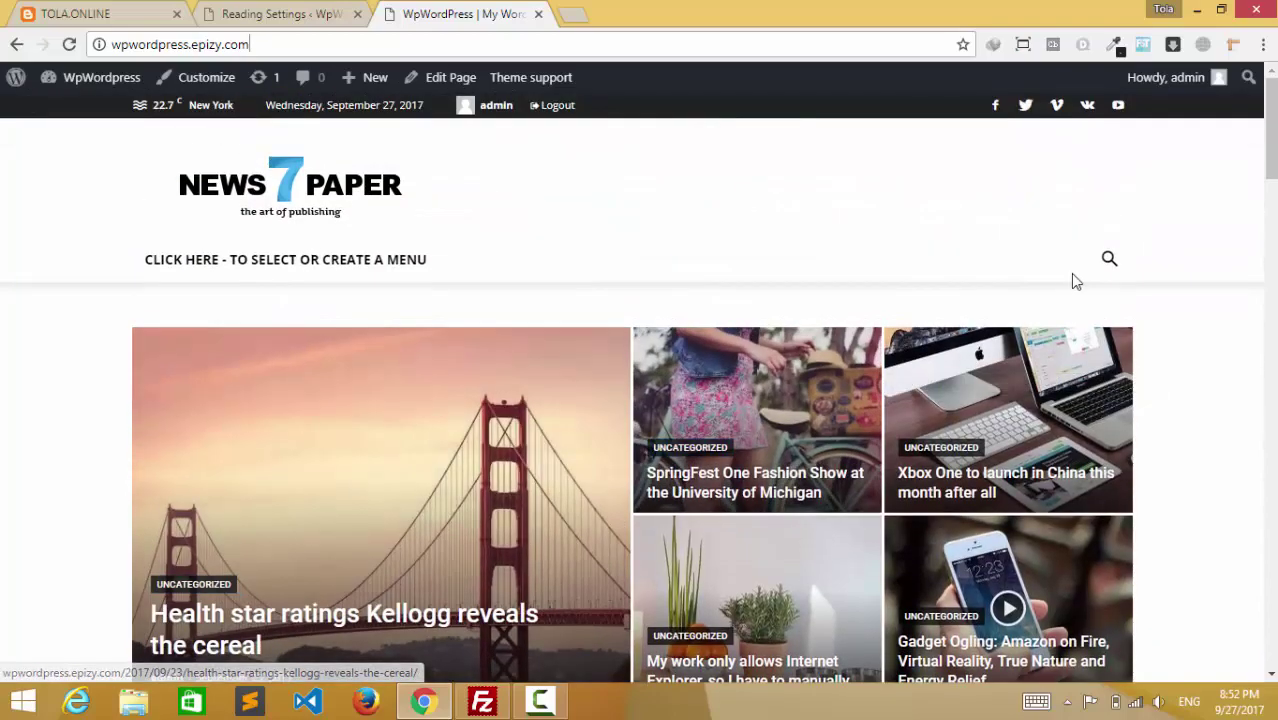
{"action": "scroll", "coordinate": [586, 277], "scroll_direction": "down", "scroll_amount": 13}
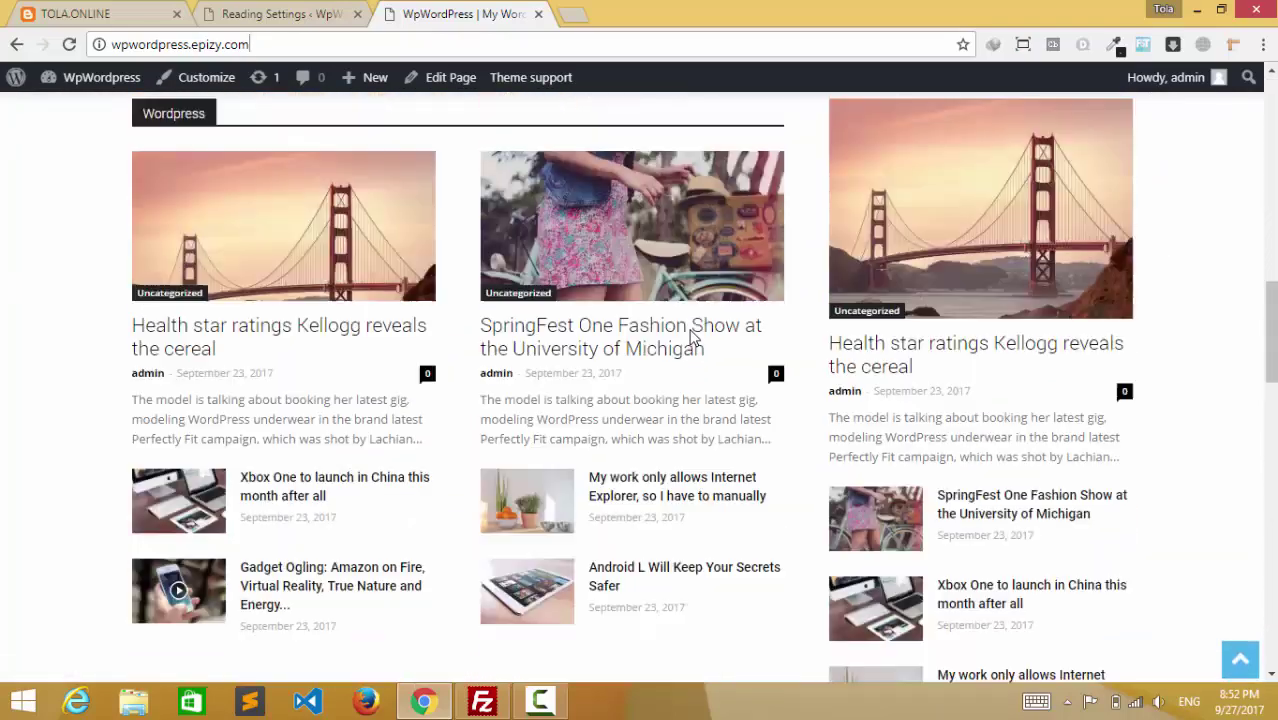
{"action": "scroll", "coordinate": [697, 357], "scroll_direction": "up", "scroll_amount": 12}
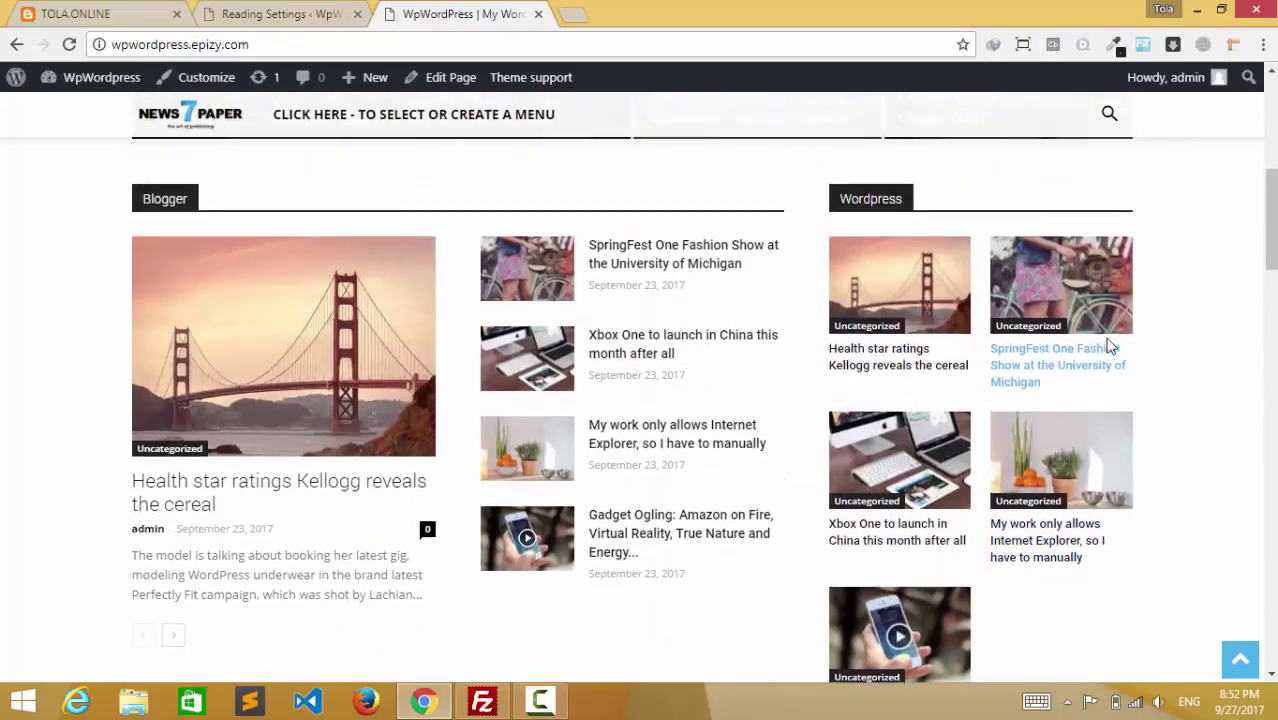
{"action": "scroll", "coordinate": [957, 347], "scroll_direction": "down", "scroll_amount": 6}
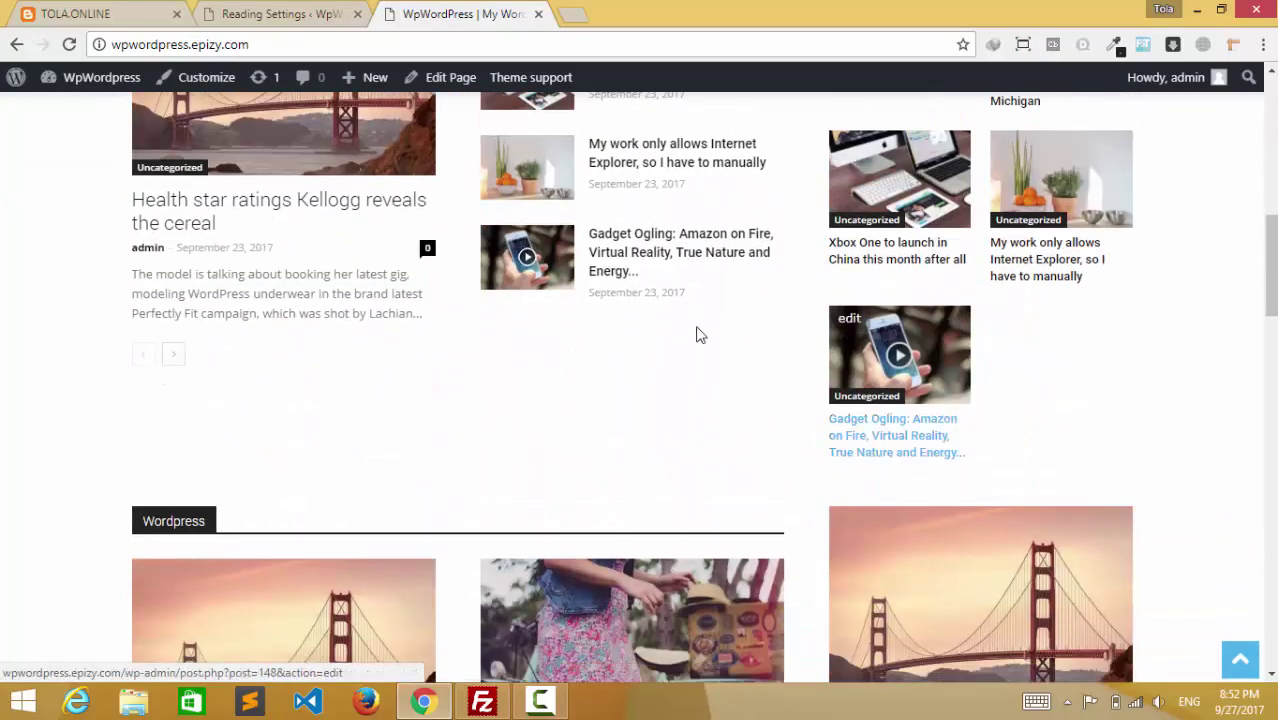
{"action": "scroll", "coordinate": [420, 386], "scroll_direction": "up", "scroll_amount": 2}
{"action": "scroll", "coordinate": [688, 380], "scroll_direction": "down", "scroll_amount": 2}
{"action": "scroll", "coordinate": [800, 410], "scroll_direction": "up", "scroll_amount": 2}
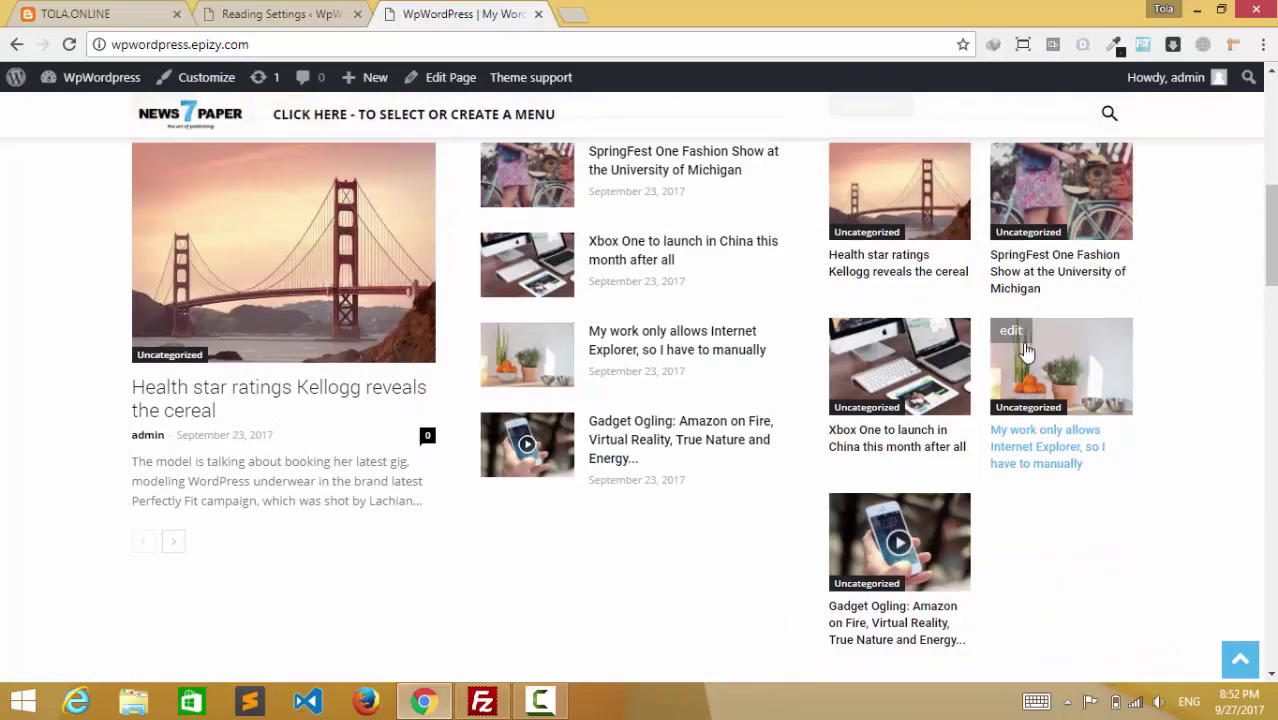
{"action": "scroll", "coordinate": [870, 430], "scroll_direction": "down", "scroll_amount": 1}
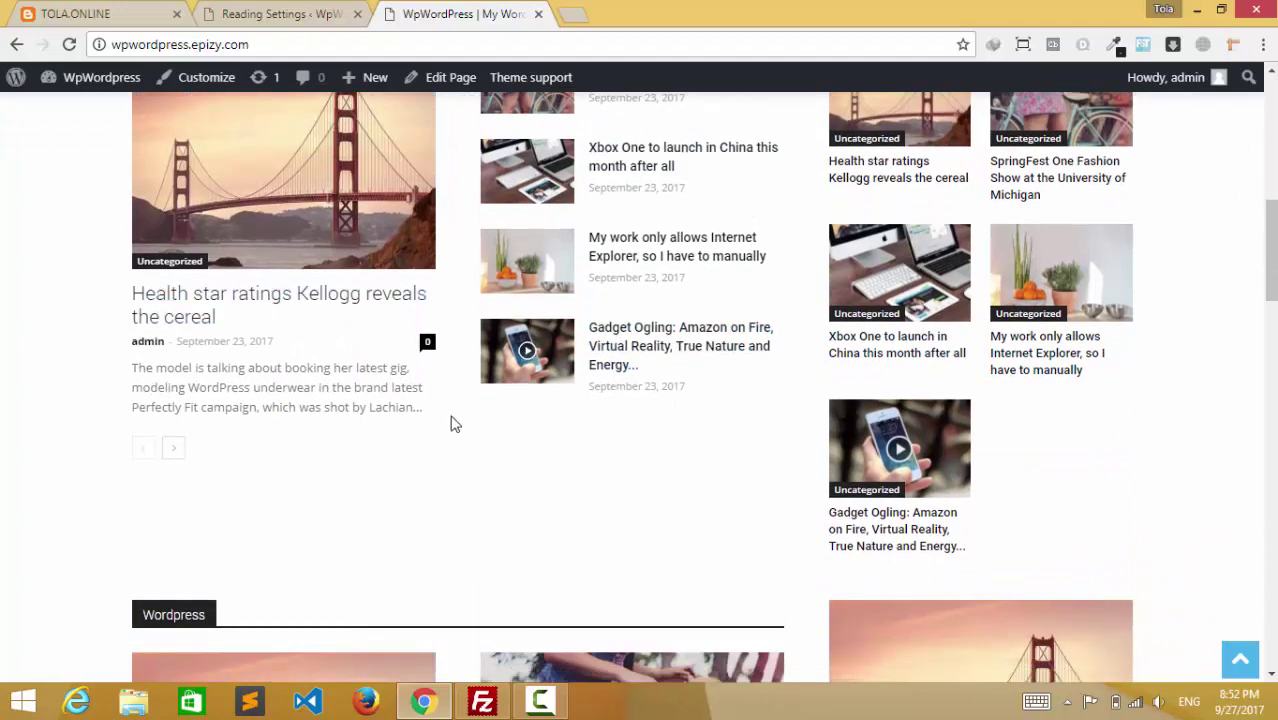
{"action": "scroll", "coordinate": [1000, 430], "scroll_direction": "up", "scroll_amount": 1}
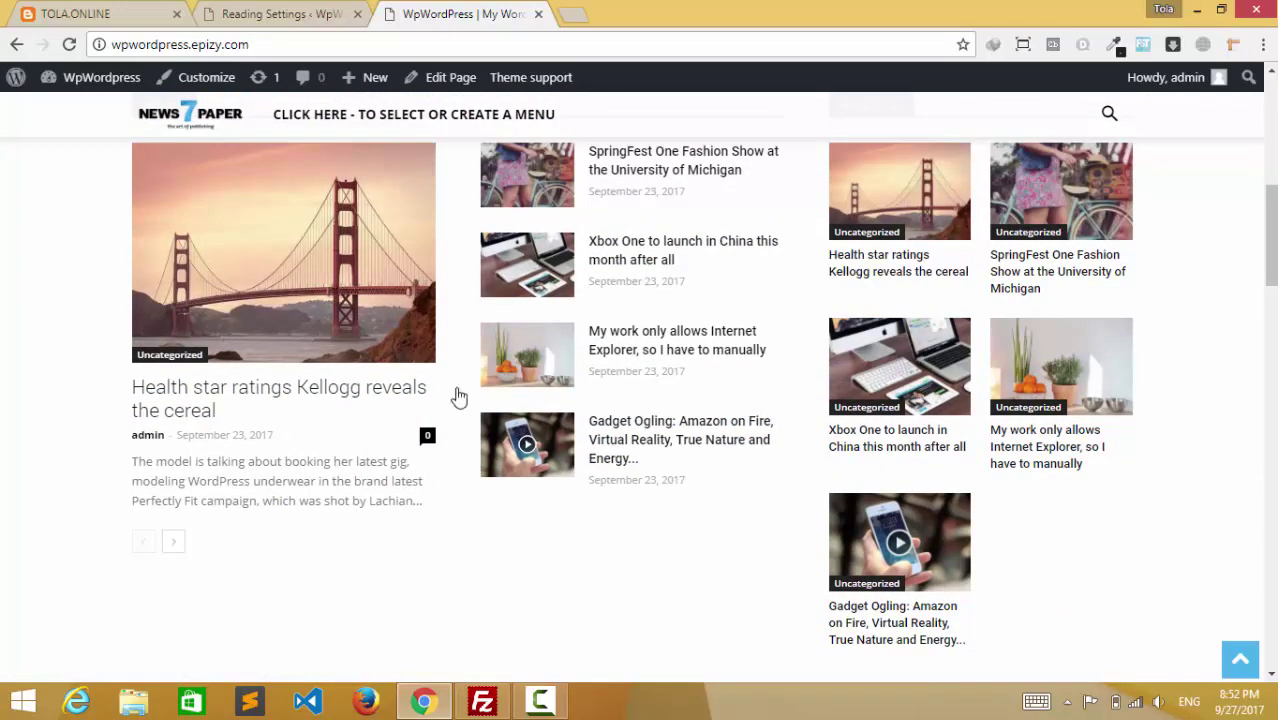
Switch to the WordPress admin, list the site's pages and check the label beside the Home page's title
{"action": "key", "text": "ctrl+shift+Tab"}
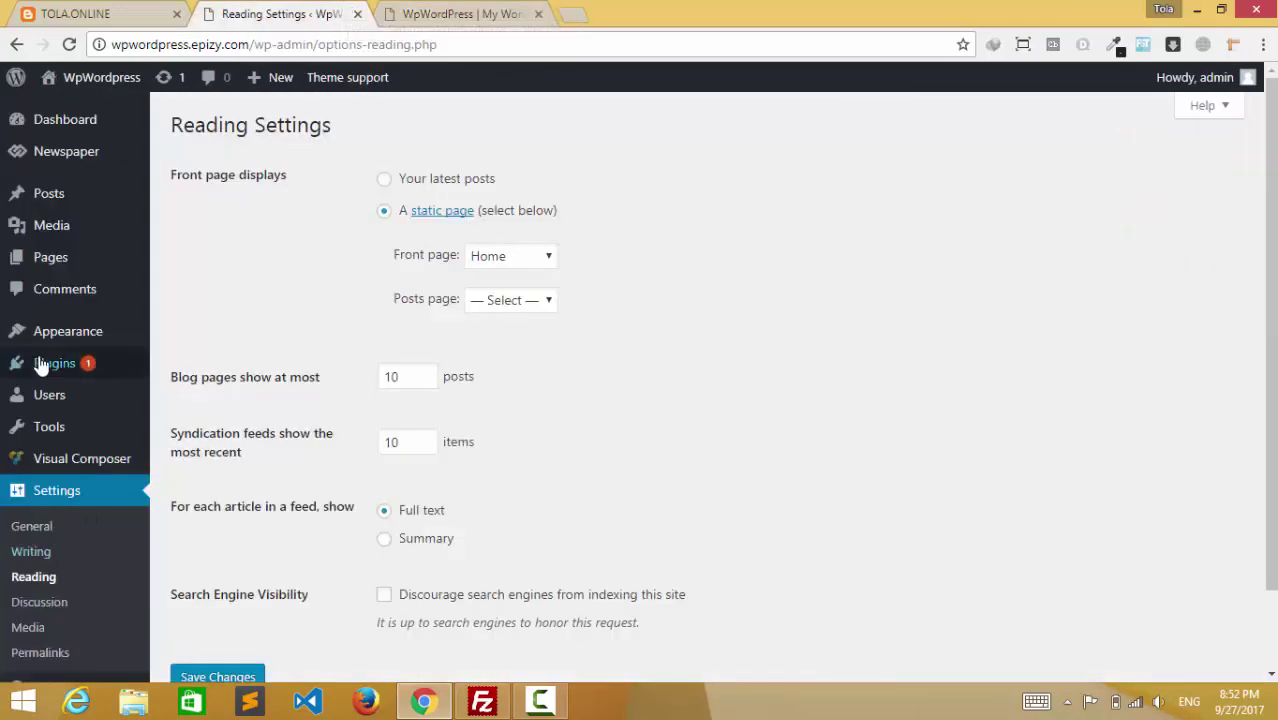
{"action": "left_click", "coordinate": [65, 257]}
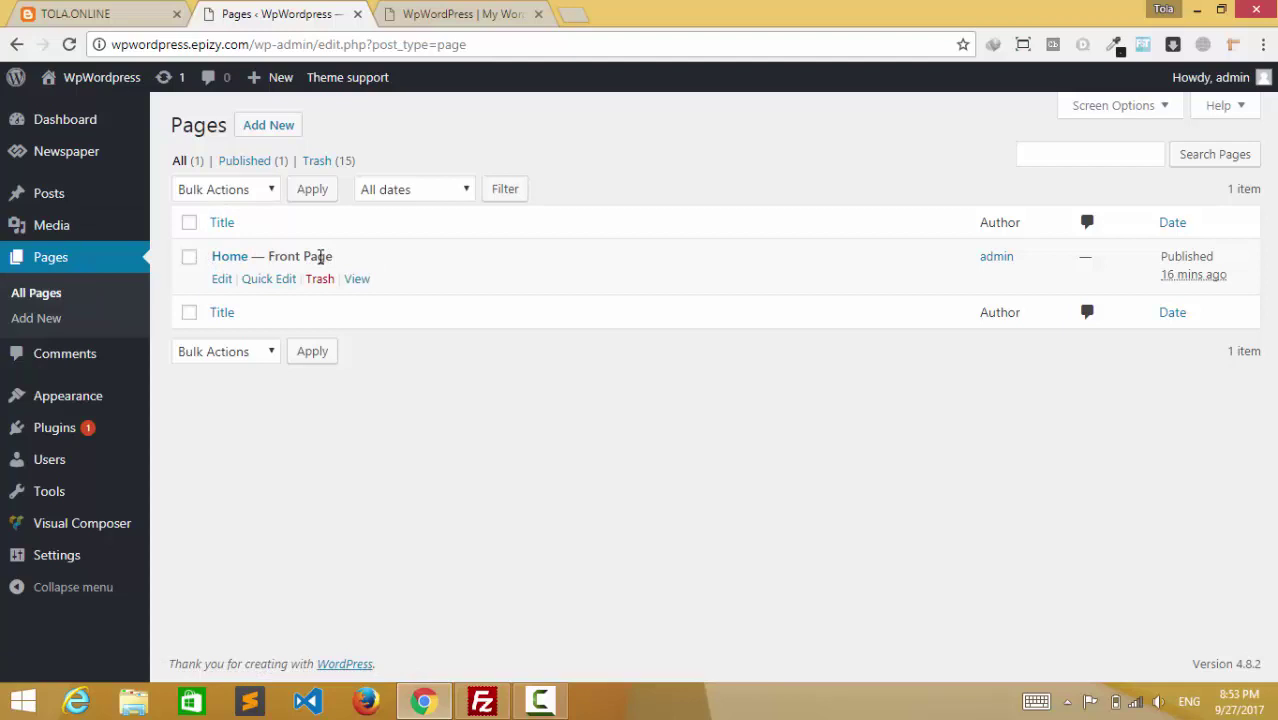
{"action": "left_click_drag", "start_coordinate": [261, 256], "coordinate": [383, 259]}
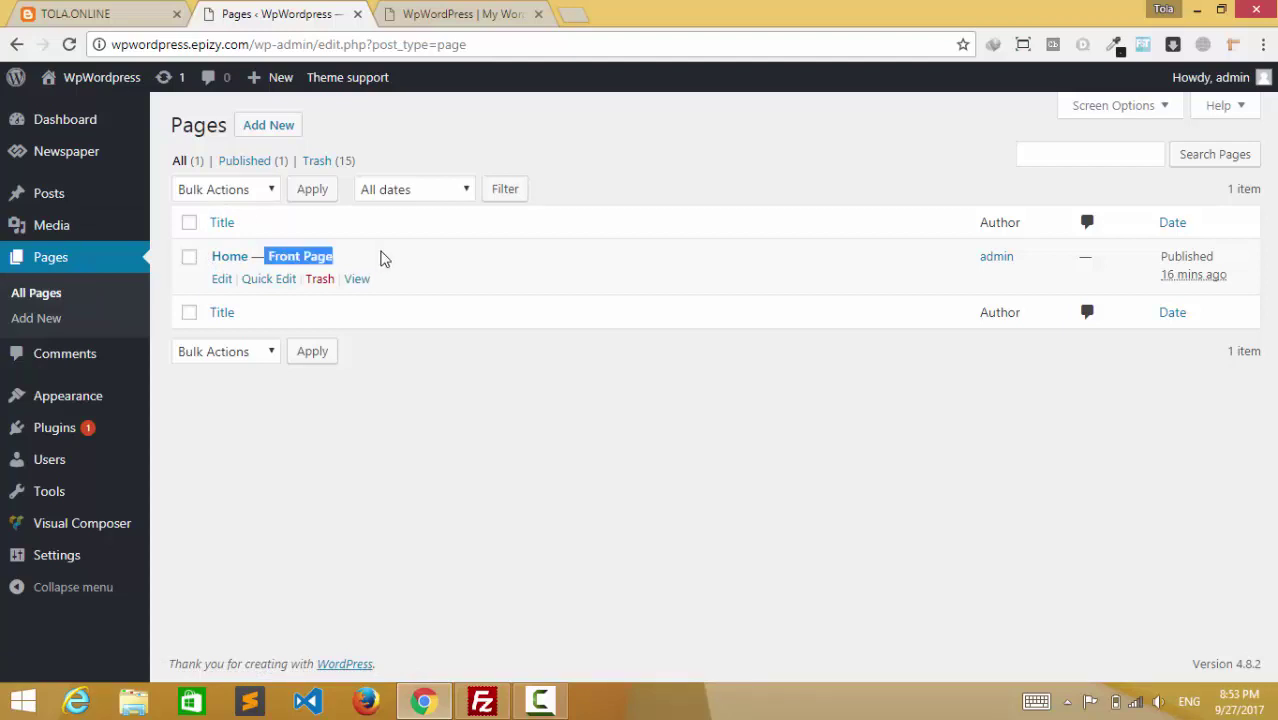
{"action": "left_click", "coordinate": [302, 257]}
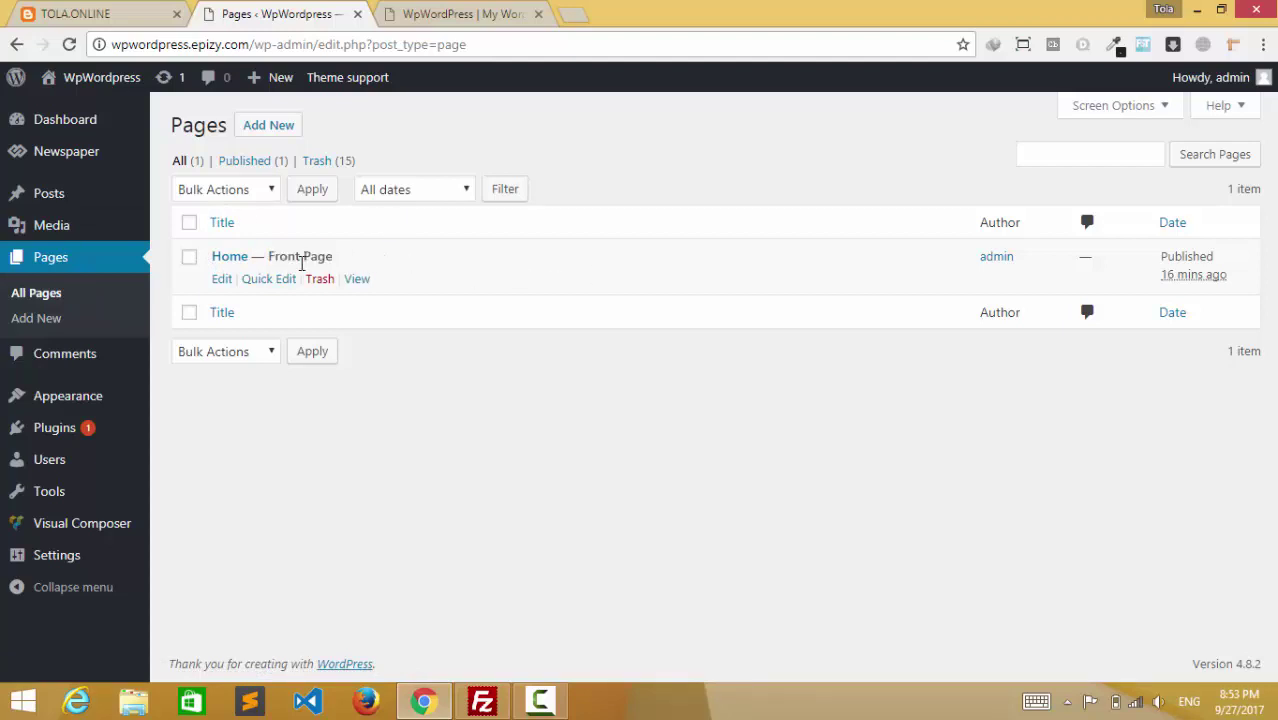
Open the Home page for editing and go to its Visual Composer blocks
{"action": "left_click", "coordinate": [222, 279]}
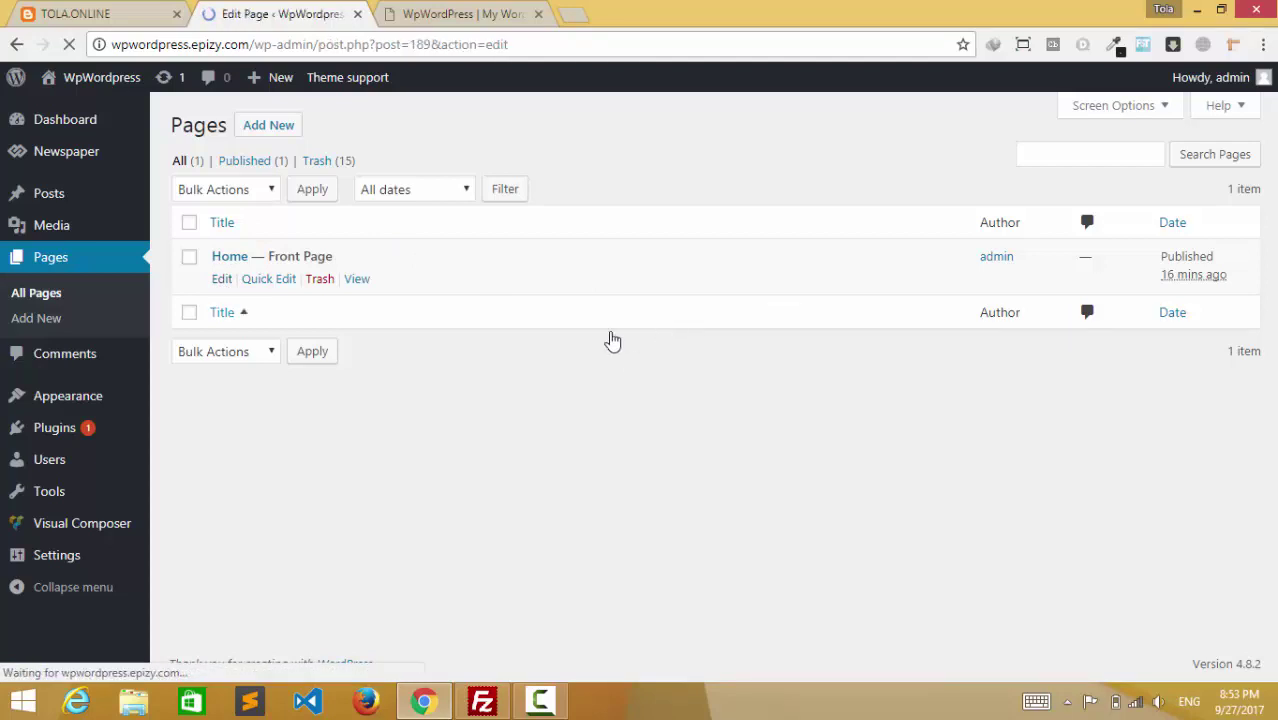
{"action": "scroll", "coordinate": [804, 448], "scroll_direction": "down", "scroll_amount": 5}
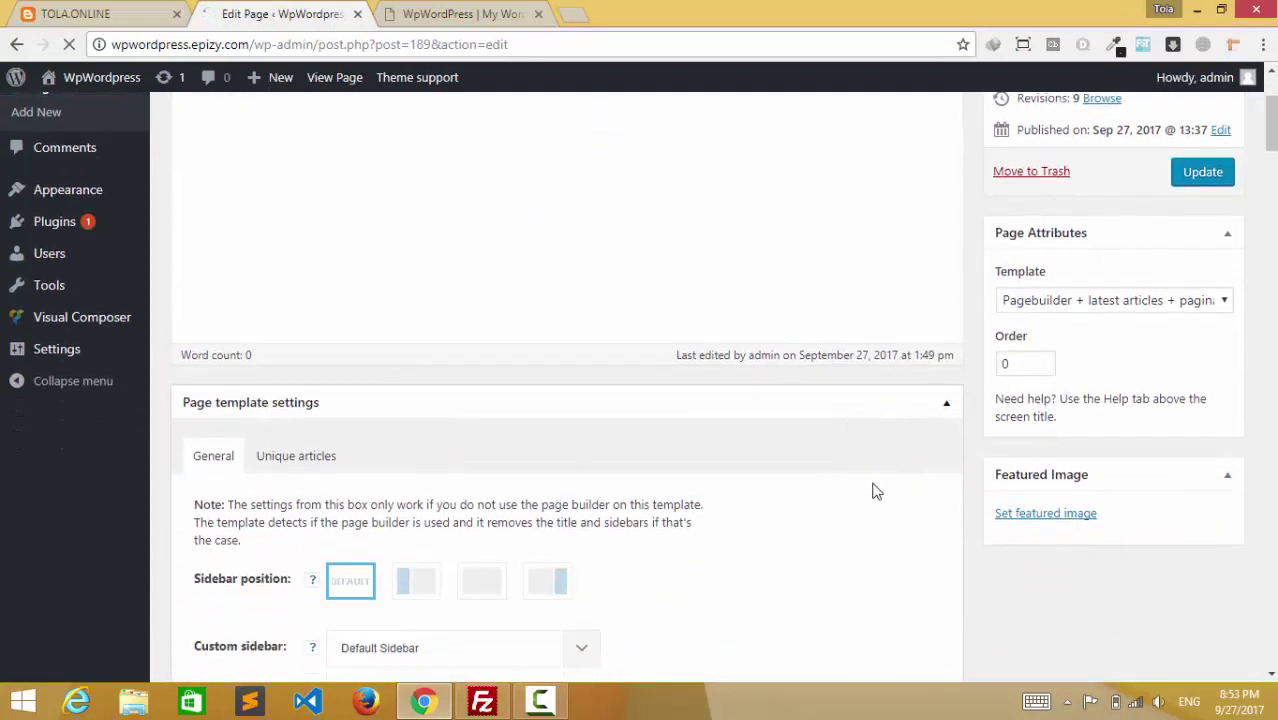
{"action": "scroll", "coordinate": [573, 476], "scroll_direction": "down", "scroll_amount": 3}
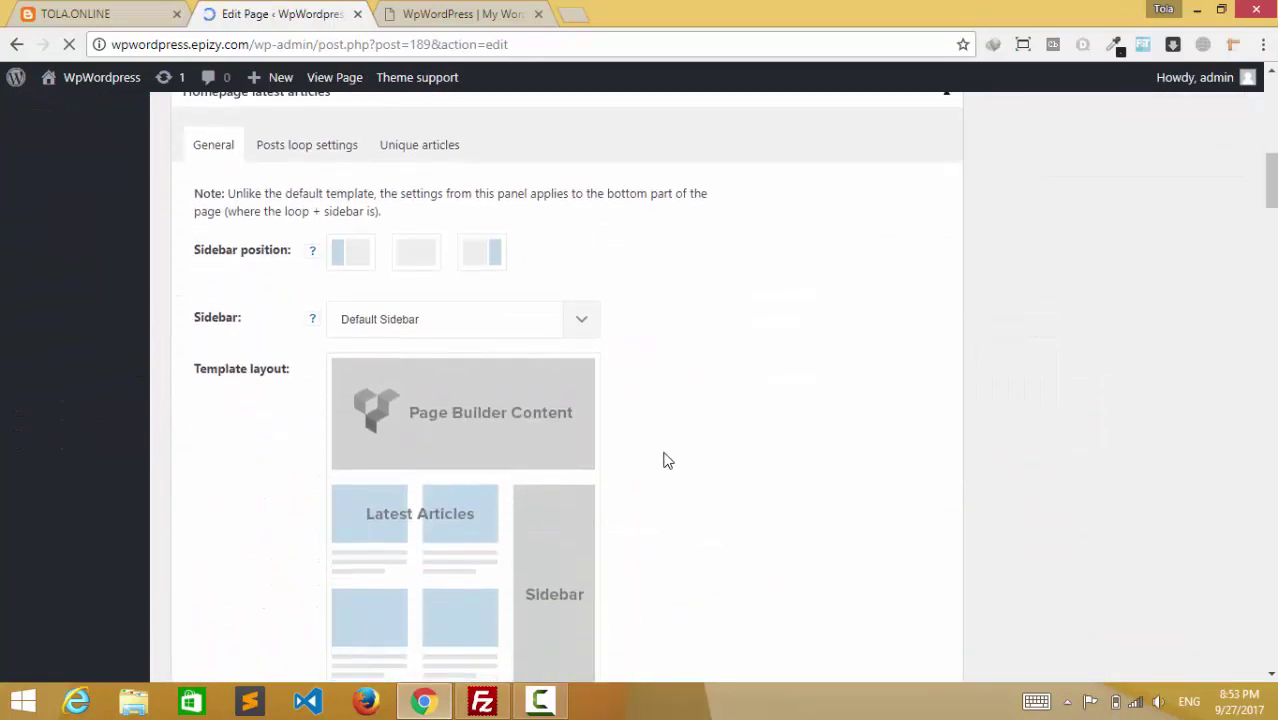
{"action": "scroll", "coordinate": [668, 459], "scroll_direction": "down", "scroll_amount": 3}
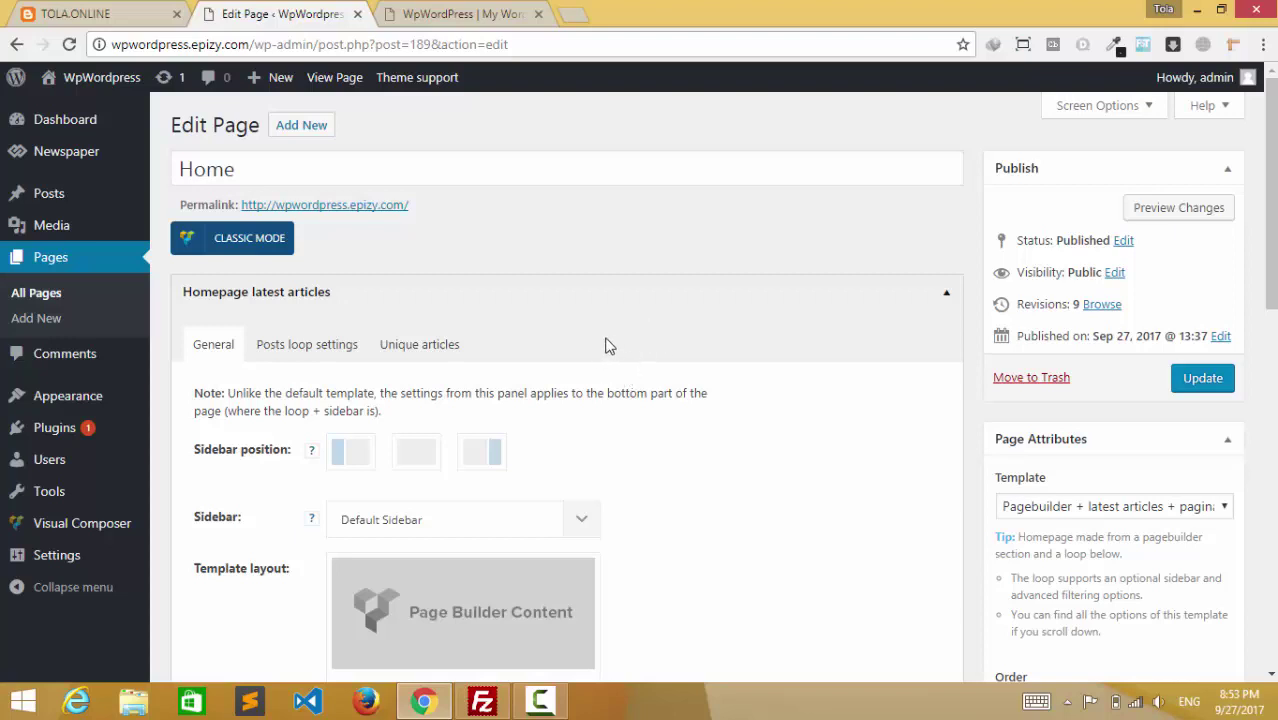
{"action": "scroll", "coordinate": [728, 378], "scroll_direction": "down", "scroll_amount": 3}
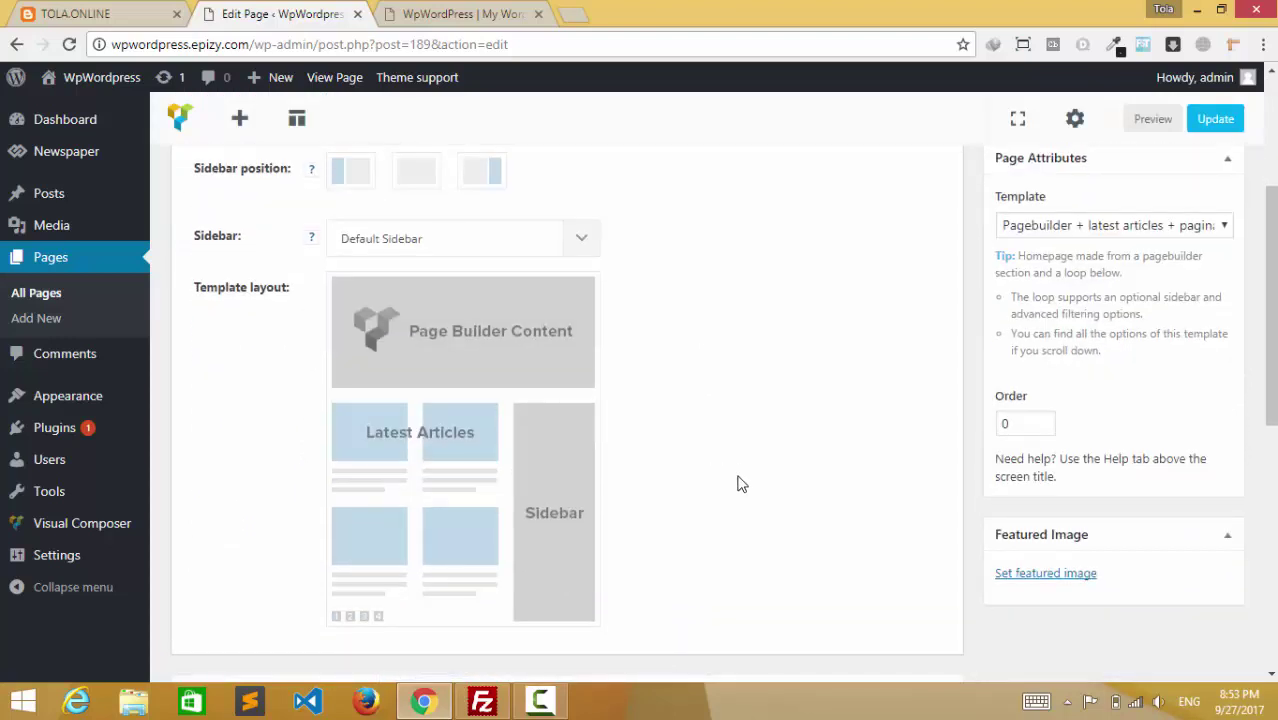
{"action": "scroll", "coordinate": [738, 484], "scroll_direction": "down", "scroll_amount": 7}
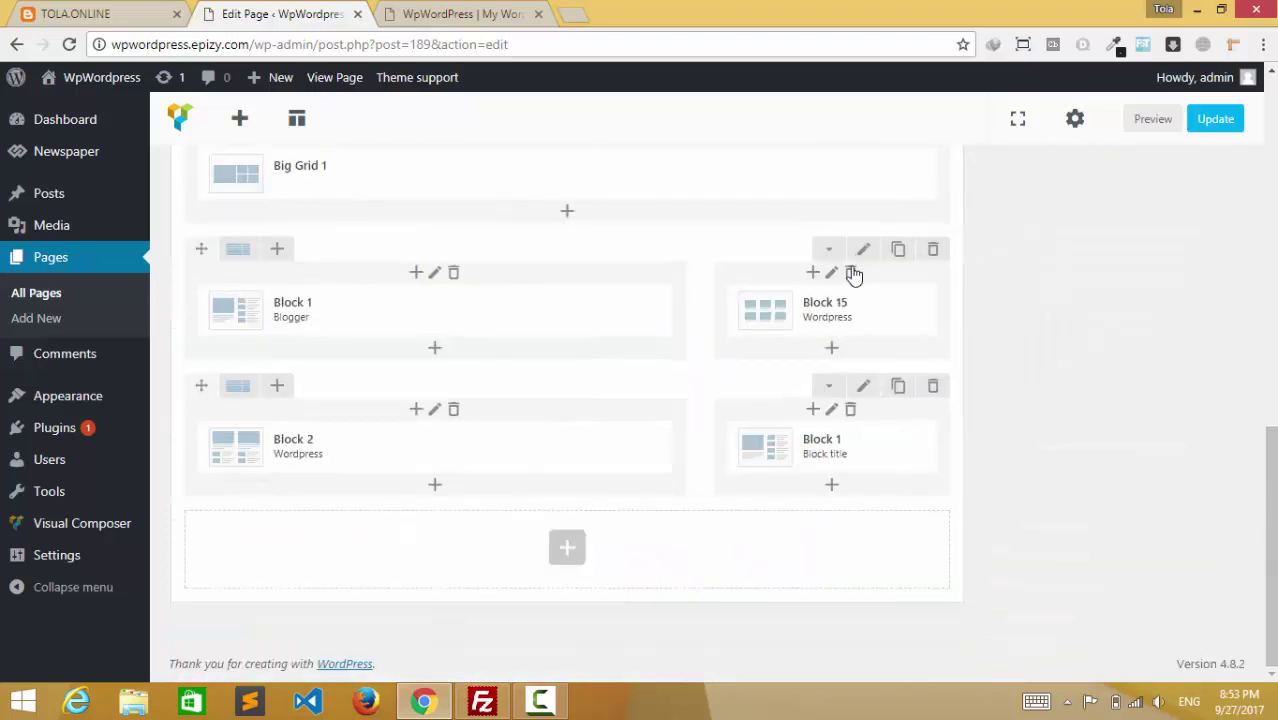
Limit the post number of Block 15, titled Wordpress, to 4 and save the block's settings
{"action": "left_click", "coordinate": [836, 310]}
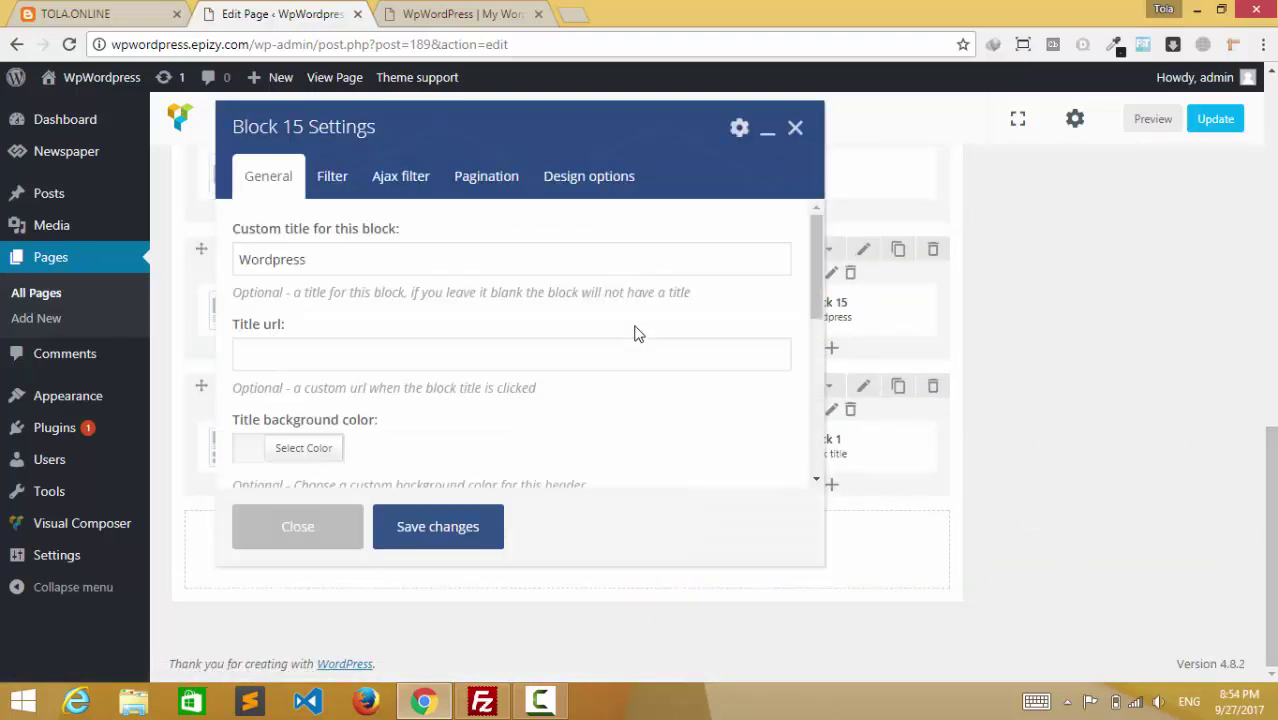
{"action": "scroll", "coordinate": [450, 421], "scroll_direction": "down", "scroll_amount": 3}
{"action": "left_click", "coordinate": [260, 380]}
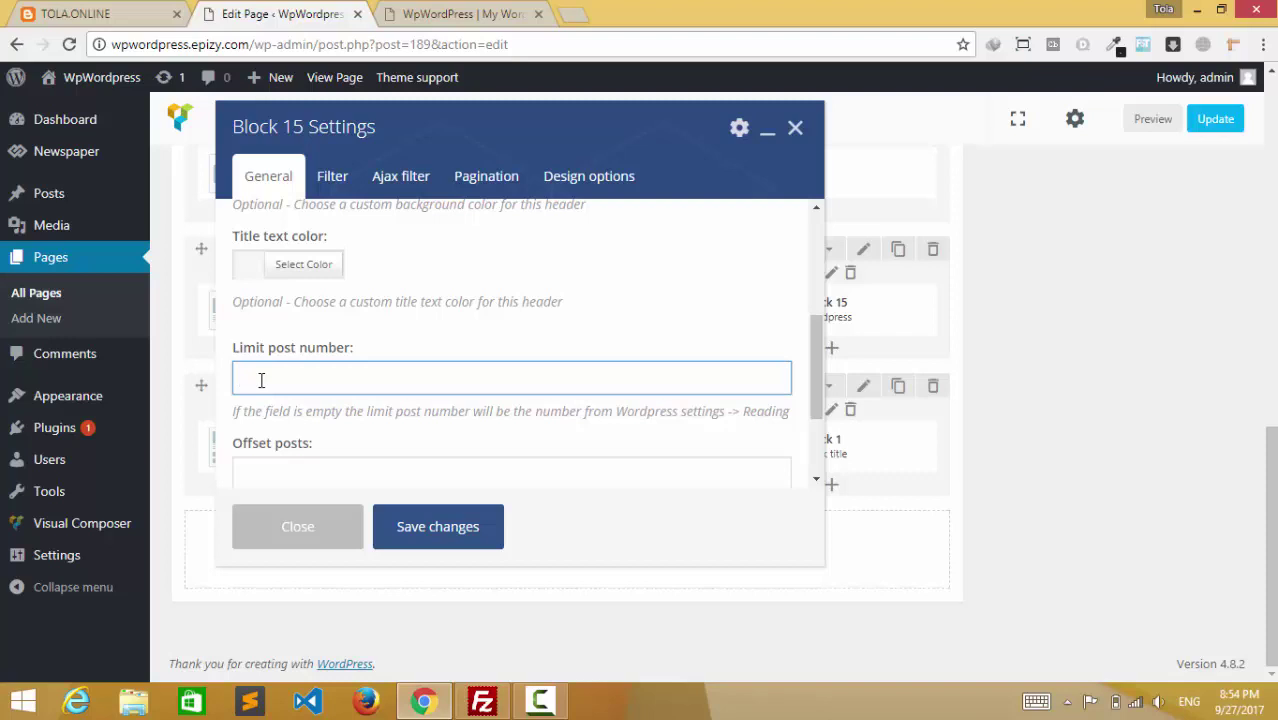
{"action": "left_click", "coordinate": [410, 526]}
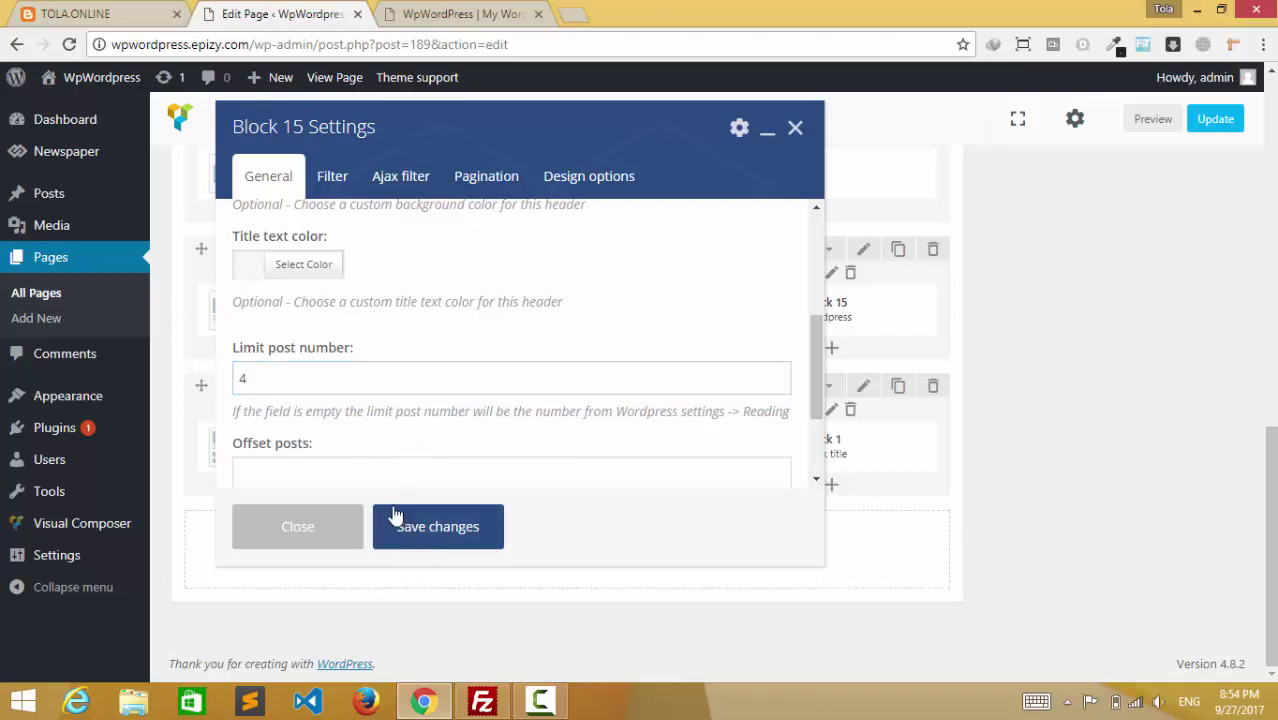
{"action": "scroll", "coordinate": [620, 337], "scroll_direction": "up", "scroll_amount": 10}
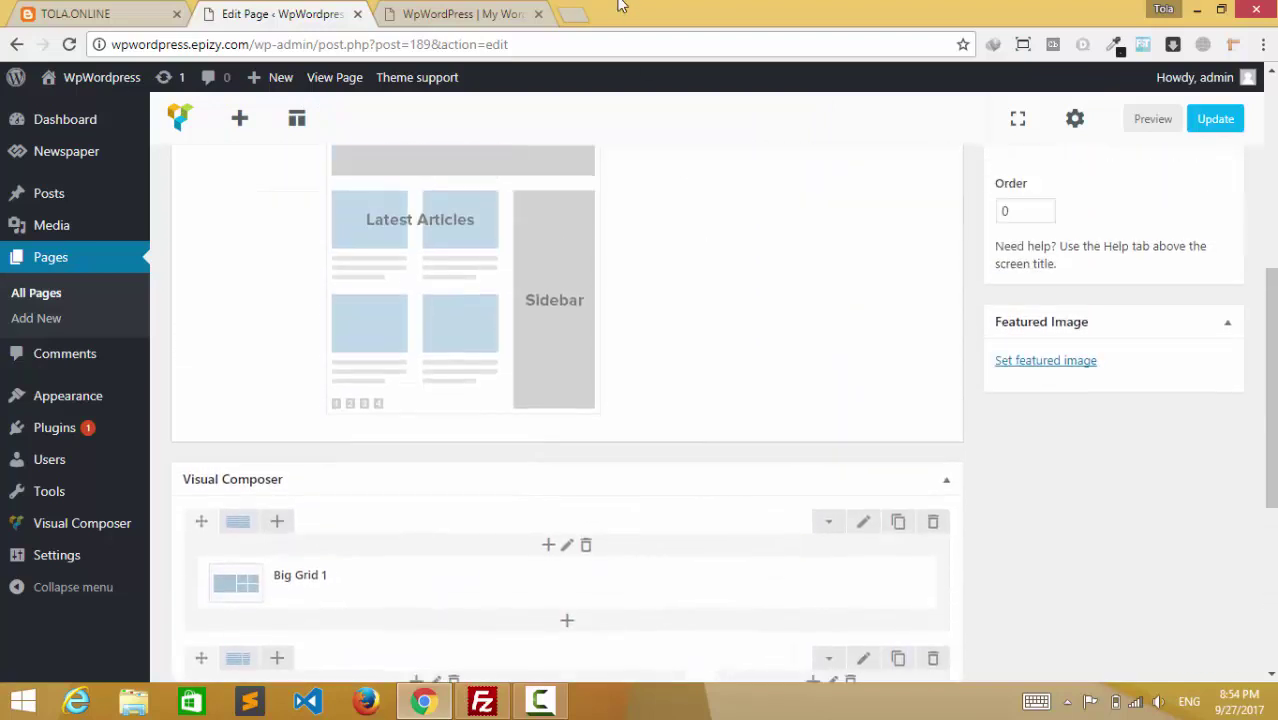
Open Facebook in a new browser tab and look through the posts on the Tola.oline page
{"action": "left_click", "coordinate": [572, 14]}
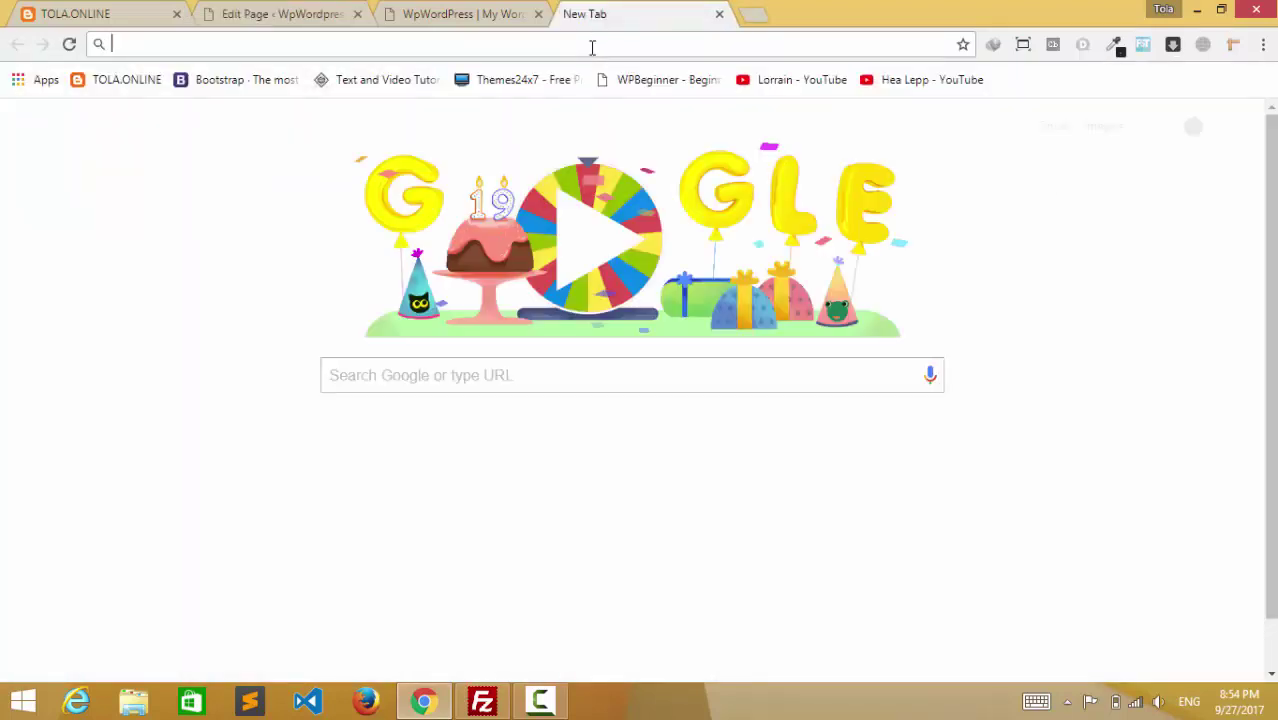
{"action": "type", "text": "fa"}
{"action": "key", "text": "Return"}
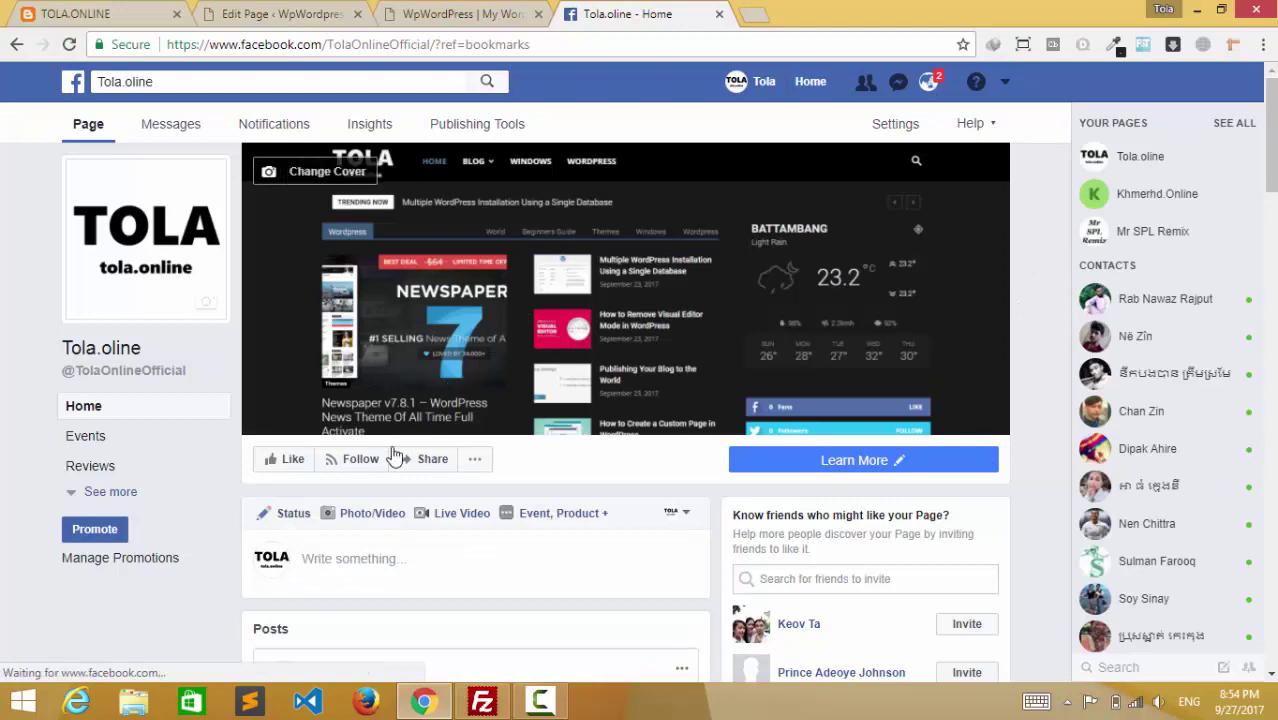
{"action": "scroll", "coordinate": [627, 535], "scroll_direction": "down", "scroll_amount": 6}
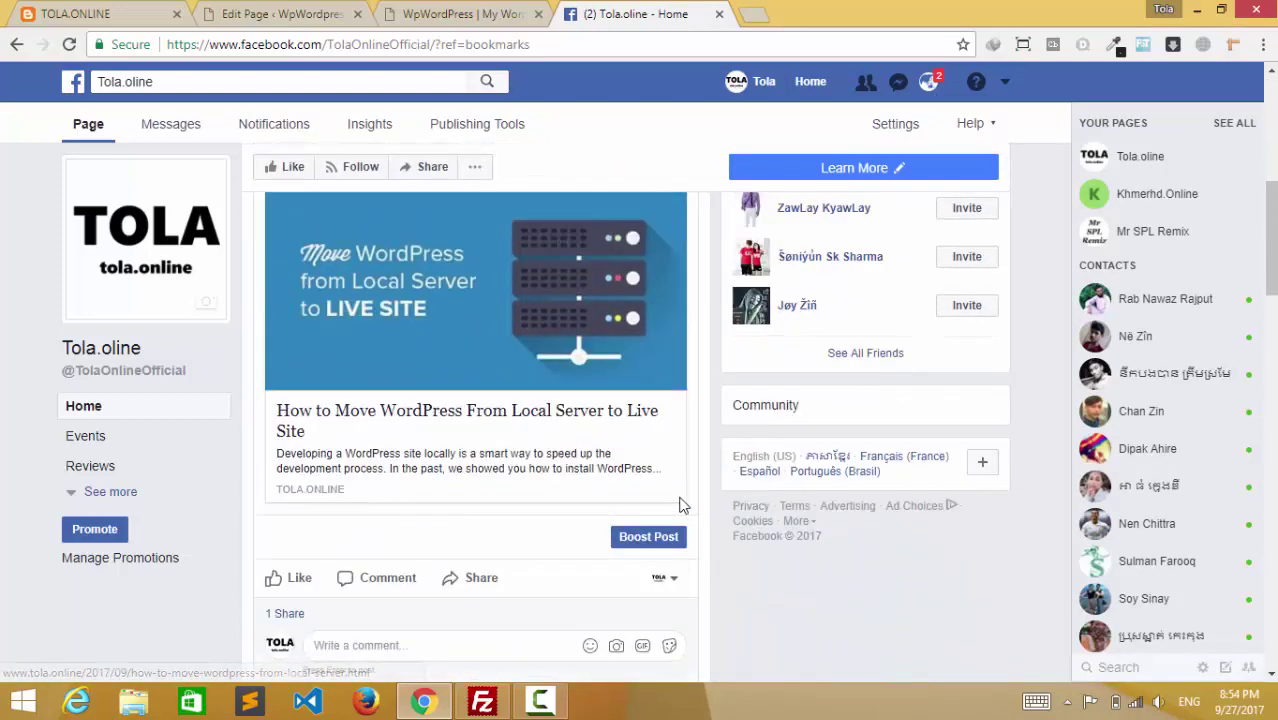
{"action": "scroll", "coordinate": [523, 518], "scroll_direction": "down", "scroll_amount": 5}
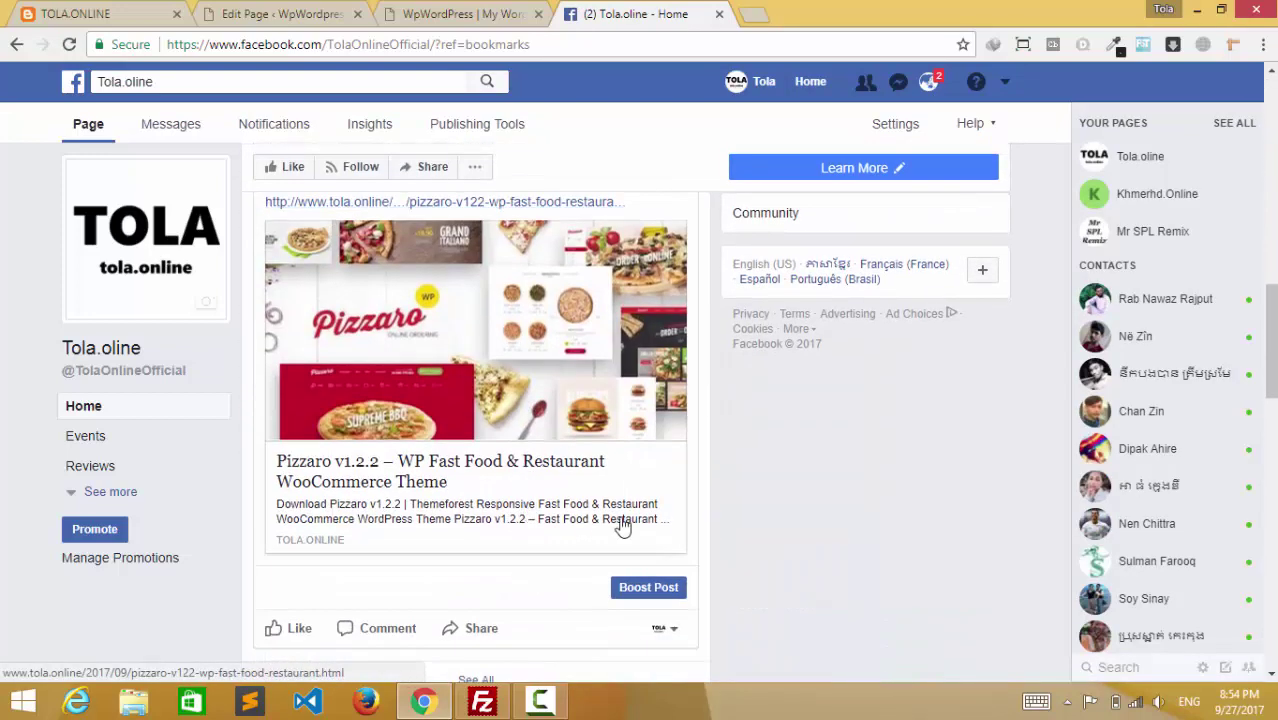
{"action": "scroll", "coordinate": [630, 523], "scroll_direction": "up", "scroll_amount": 3}
Return to the Home page's editor and update the page to publish the new block settings
{"action": "key", "text": "ctrl+shift+Tab"}
{"action": "scroll", "coordinate": [798, 499], "scroll_direction": "up", "scroll_amount": 3}
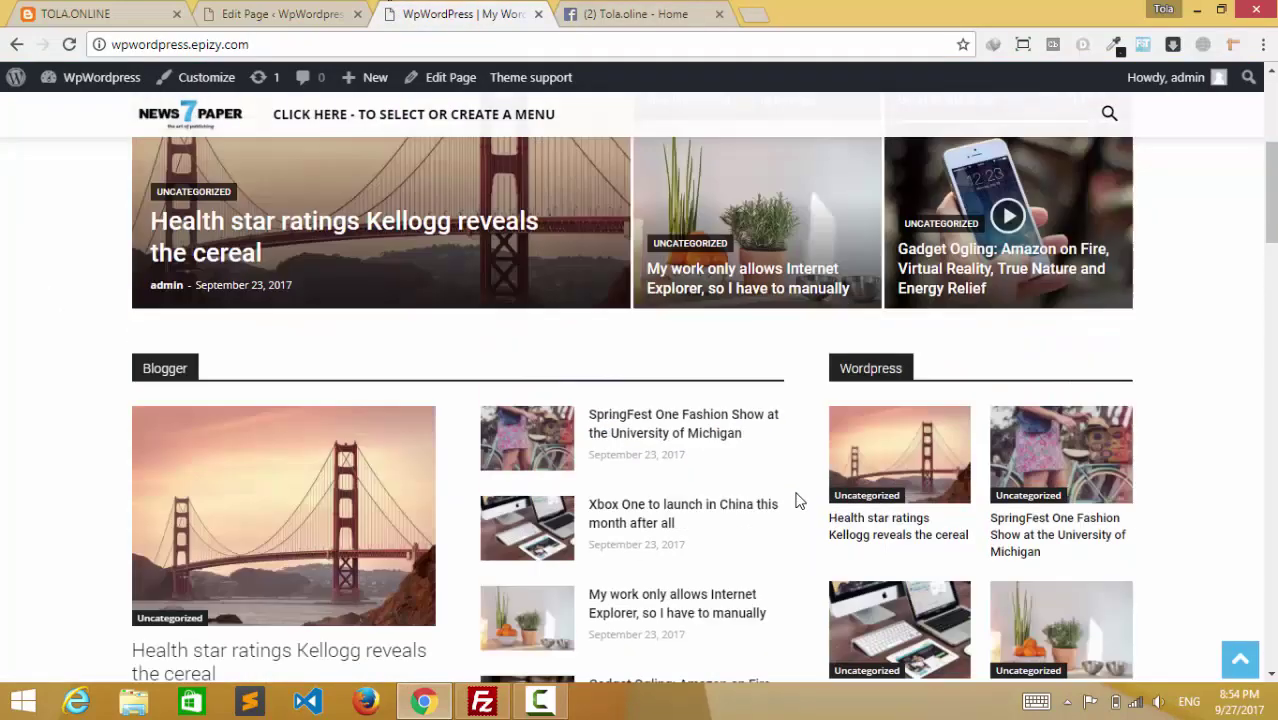
{"action": "scroll", "coordinate": [702, 415], "scroll_direction": "down", "scroll_amount": 2}
{"action": "key", "text": "ctrl+shift+Tab"}
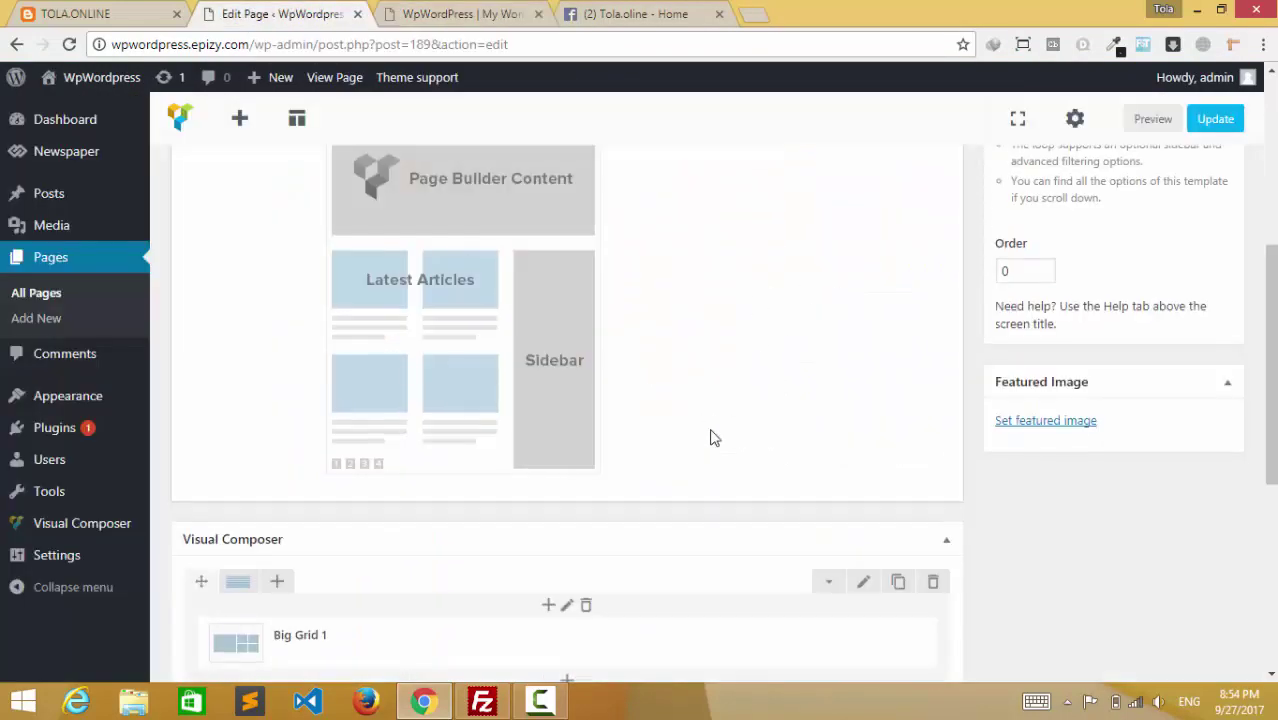
{"action": "scroll", "coordinate": [710, 436], "scroll_direction": "up", "scroll_amount": 4}
{"action": "left_click", "coordinate": [1203, 318]}
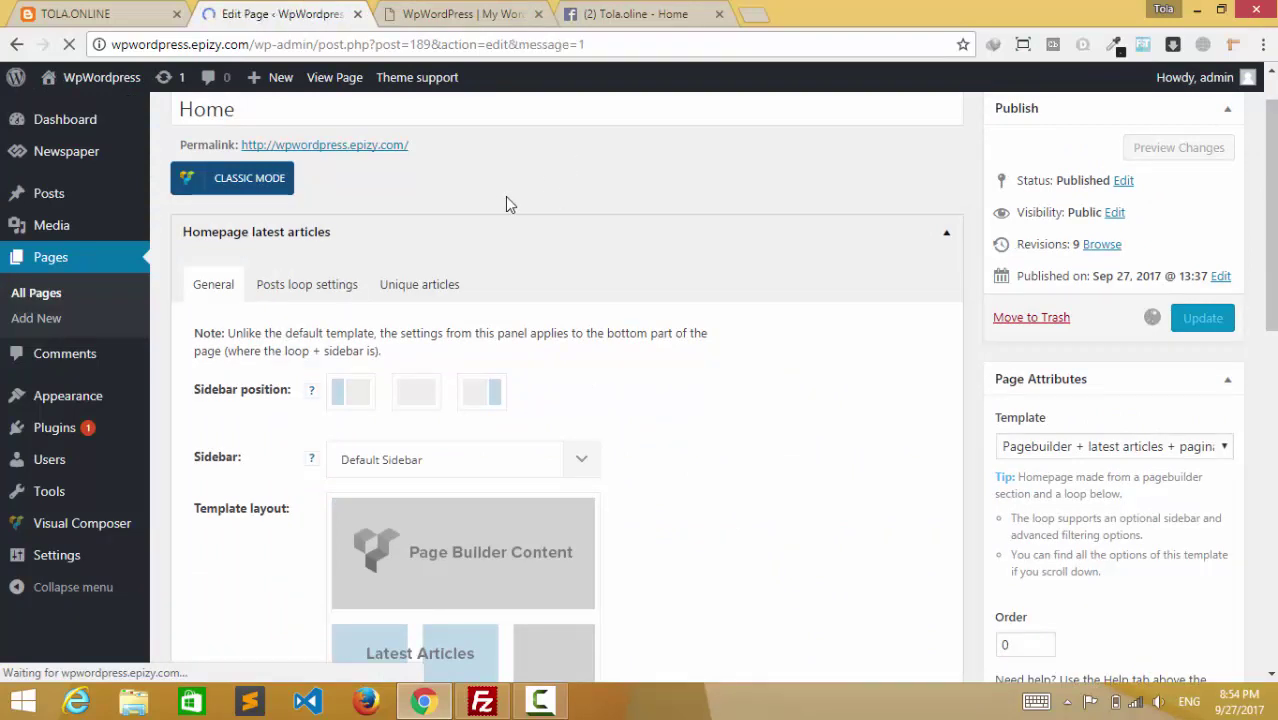
Reload the site's front page and check the Wordpress block's posts and the rest of the layout
{"action": "left_click", "coordinate": [432, 10]}
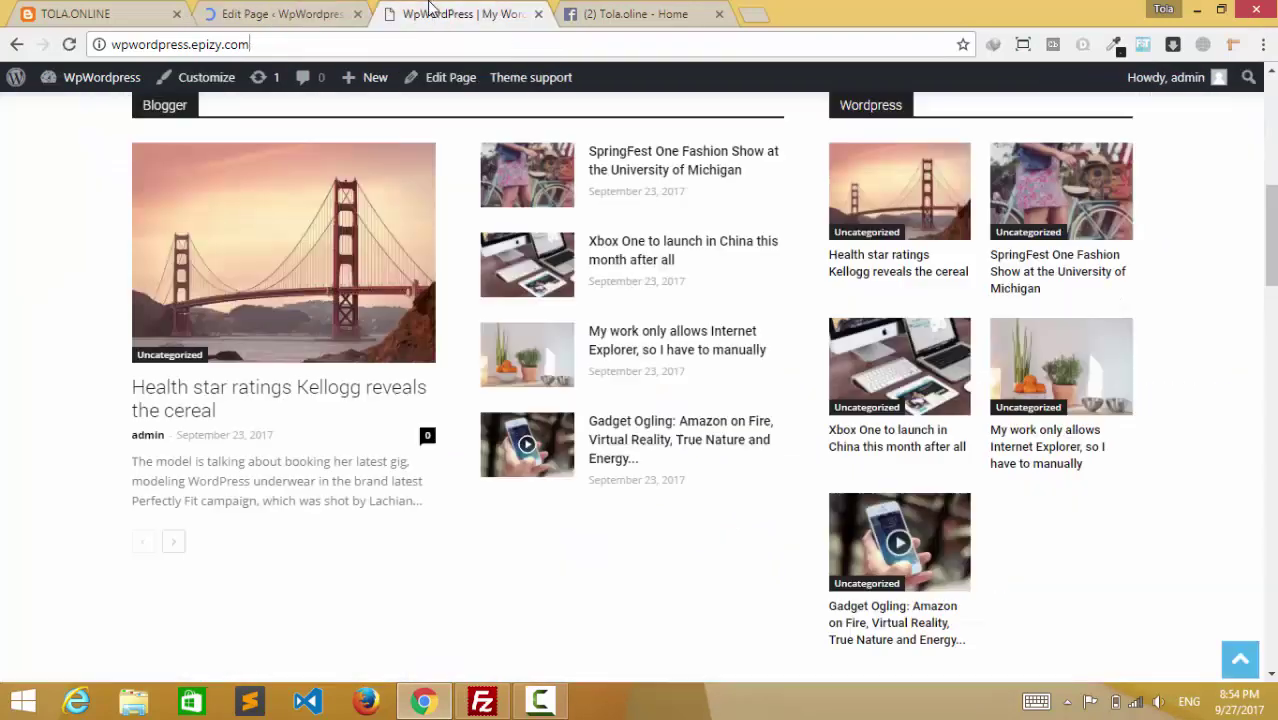
{"action": "left_click", "coordinate": [69, 44]}
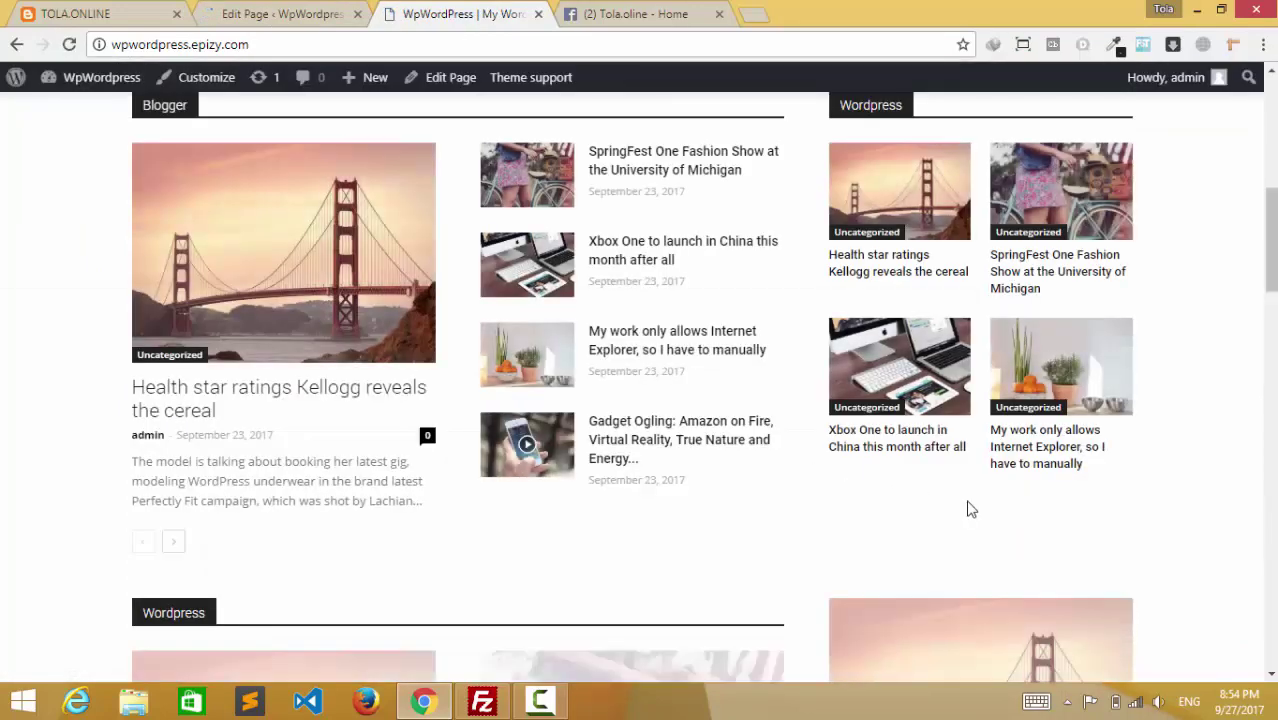
{"action": "scroll", "coordinate": [871, 541], "scroll_direction": "up", "scroll_amount": 1}
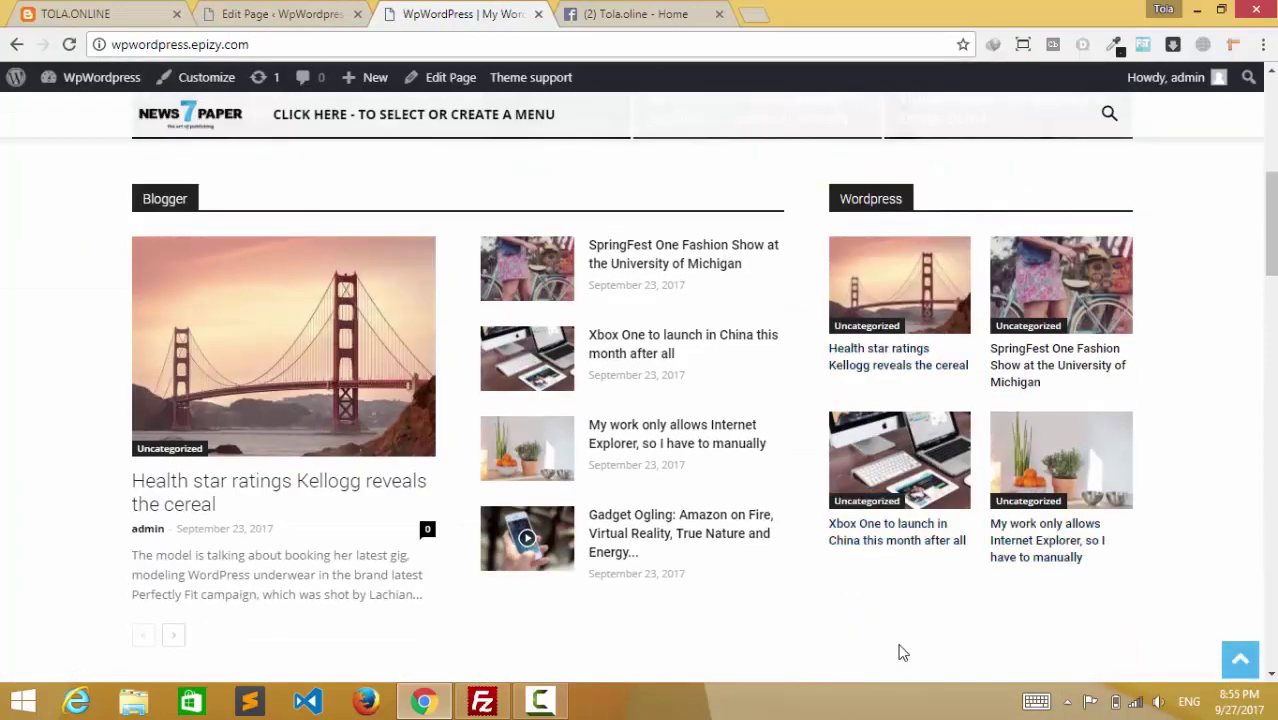
{"action": "scroll", "coordinate": [745, 388], "scroll_direction": "up", "scroll_amount": 2}
{"action": "scroll", "coordinate": [745, 388], "scroll_direction": "up", "scroll_amount": 3}
{"action": "scroll", "coordinate": [608, 396], "scroll_direction": "down", "scroll_amount": 10}
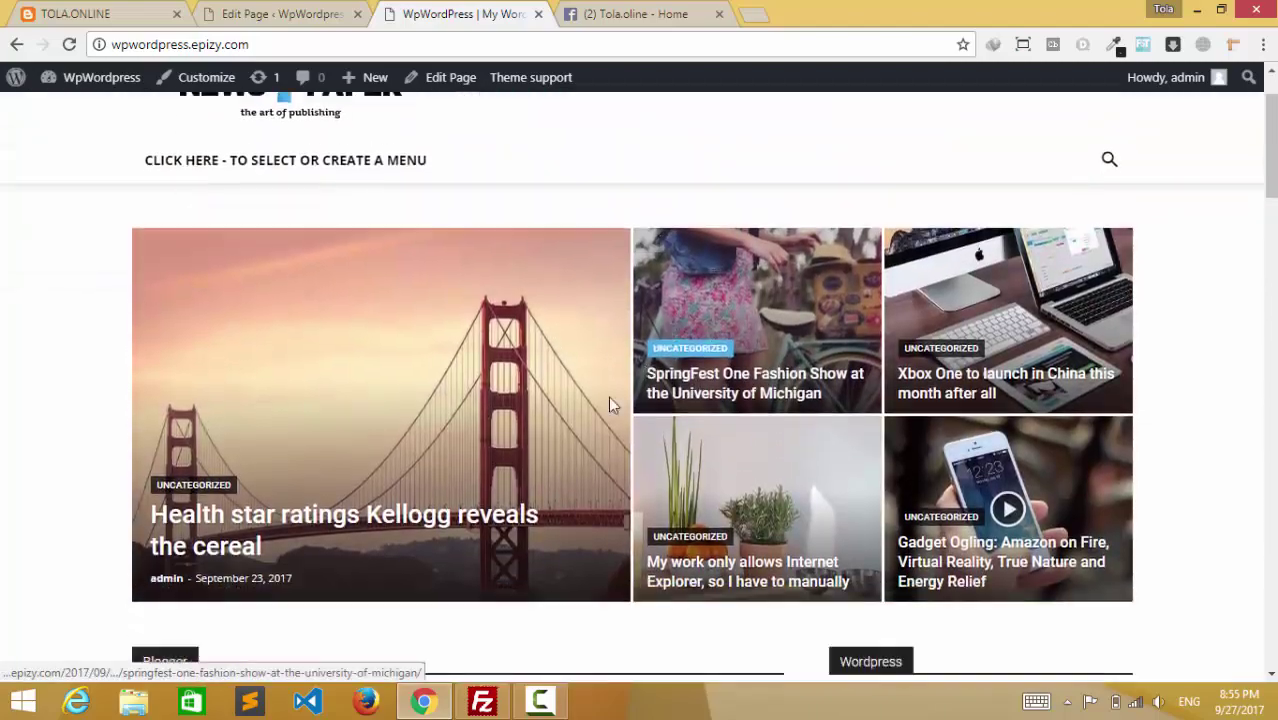
{"action": "scroll", "coordinate": [740, 455], "scroll_direction": "down", "scroll_amount": 12}
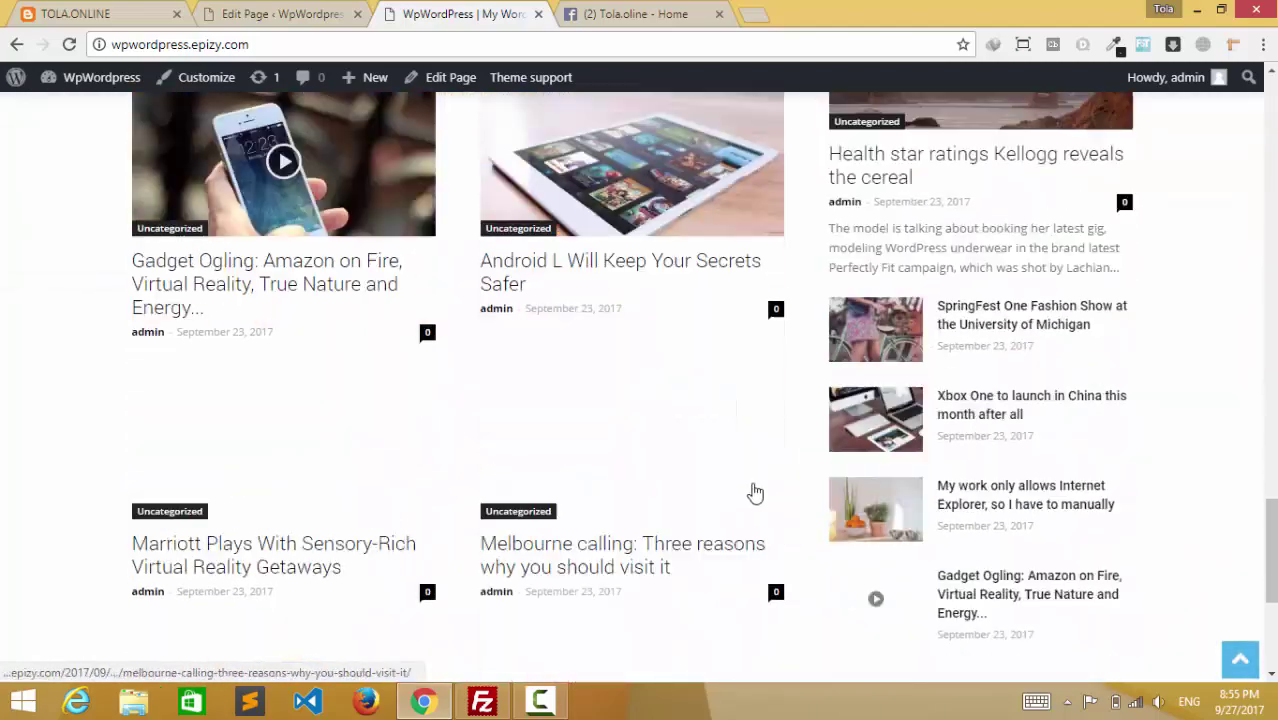
Check the front page's layout from the header down, focusing on the Wordpress block and the area above Latest Articles
{"action": "scroll", "coordinate": [745, 450], "scroll_direction": "up", "scroll_amount": 15}
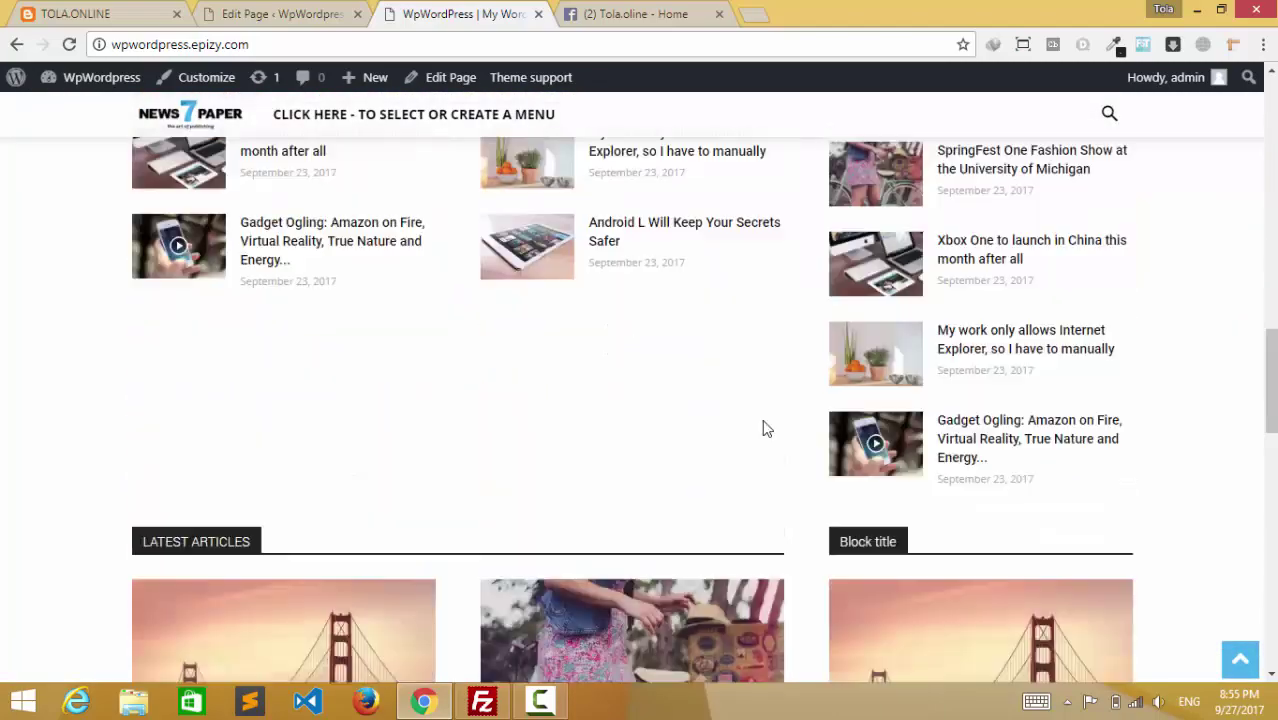
{"action": "scroll", "coordinate": [745, 398], "scroll_direction": "up", "scroll_amount": 2}
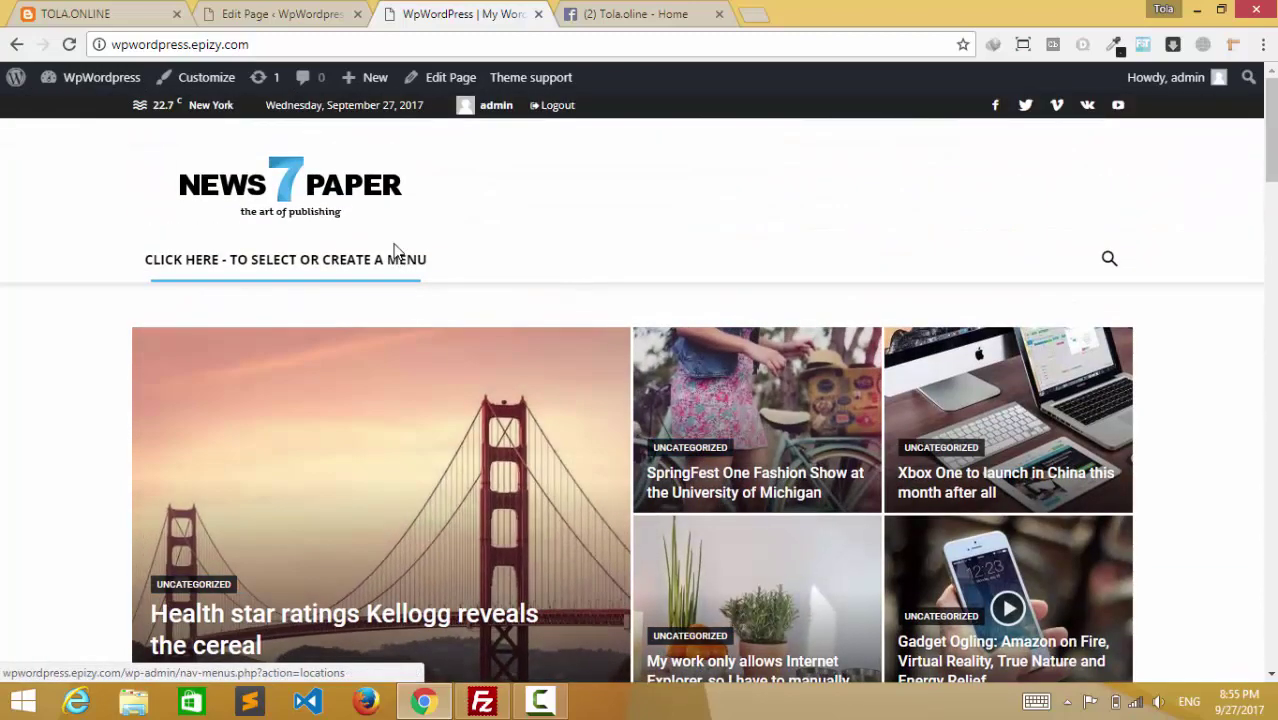
{"action": "scroll", "coordinate": [640, 435], "scroll_direction": "down", "scroll_amount": 10}
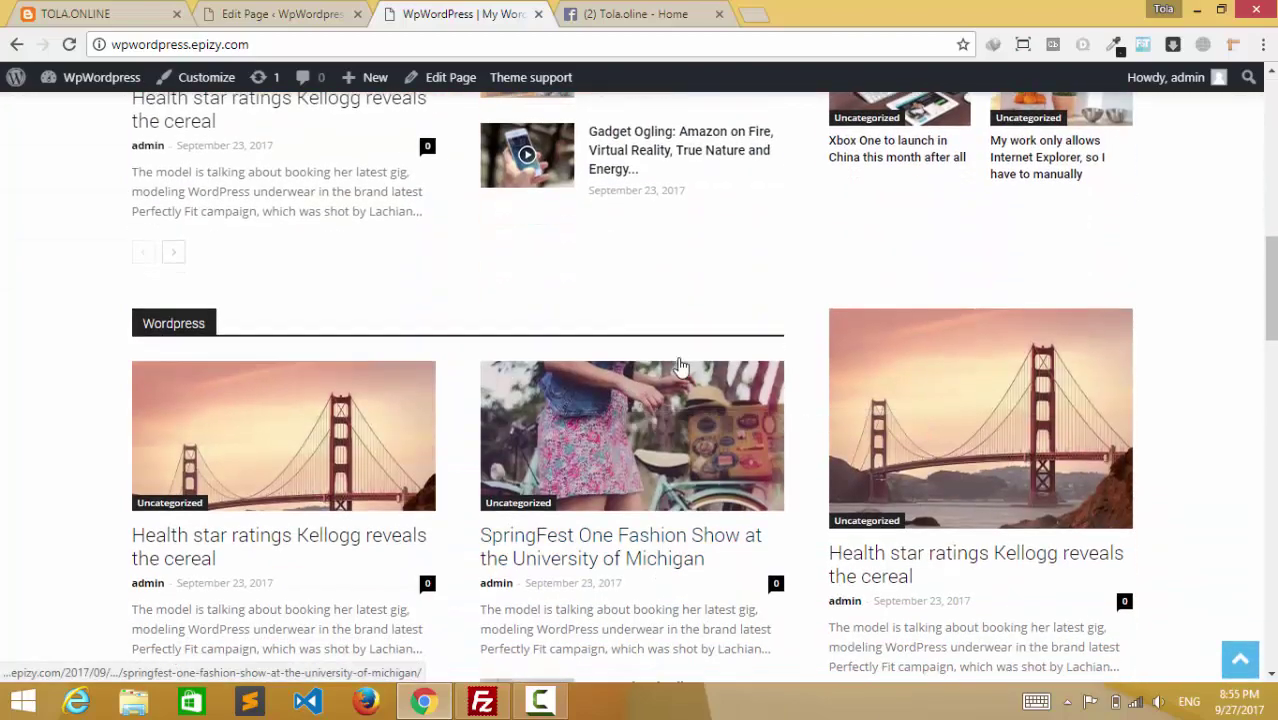
{"action": "scroll", "coordinate": [650, 395], "scroll_direction": "down", "scroll_amount": 5}
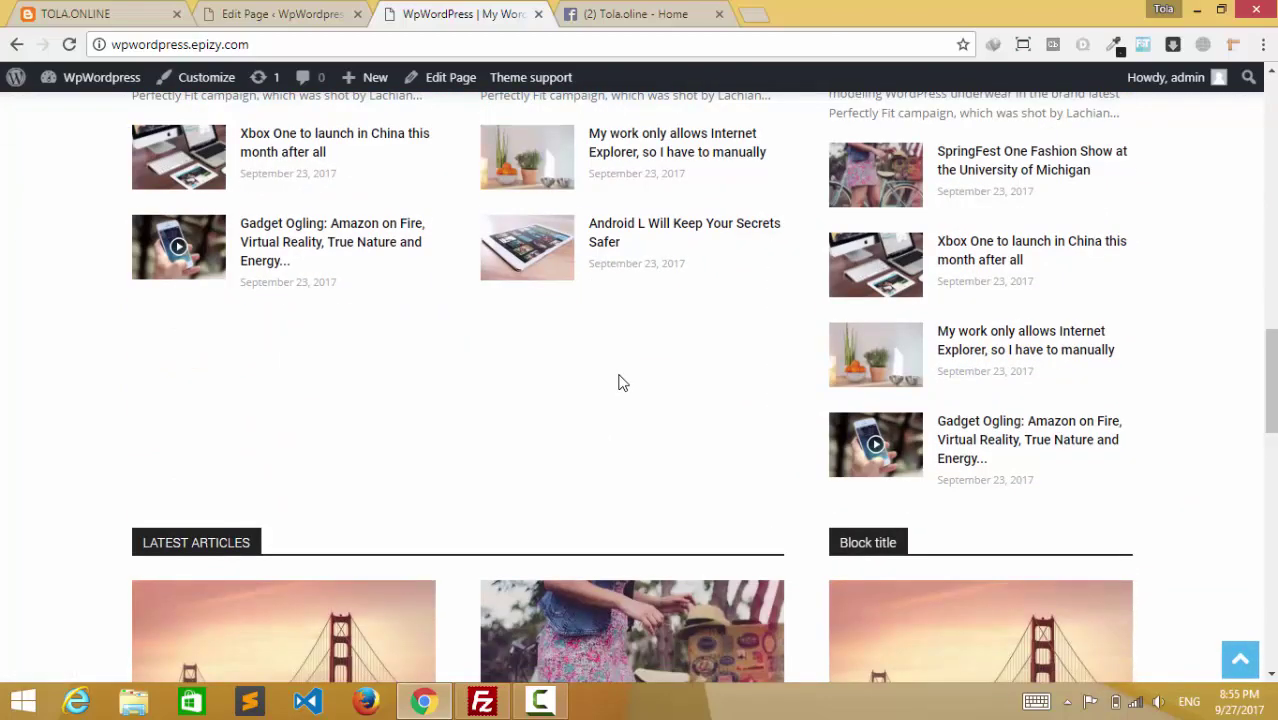
{"action": "scroll", "coordinate": [484, 438], "scroll_direction": "up", "scroll_amount": 2}
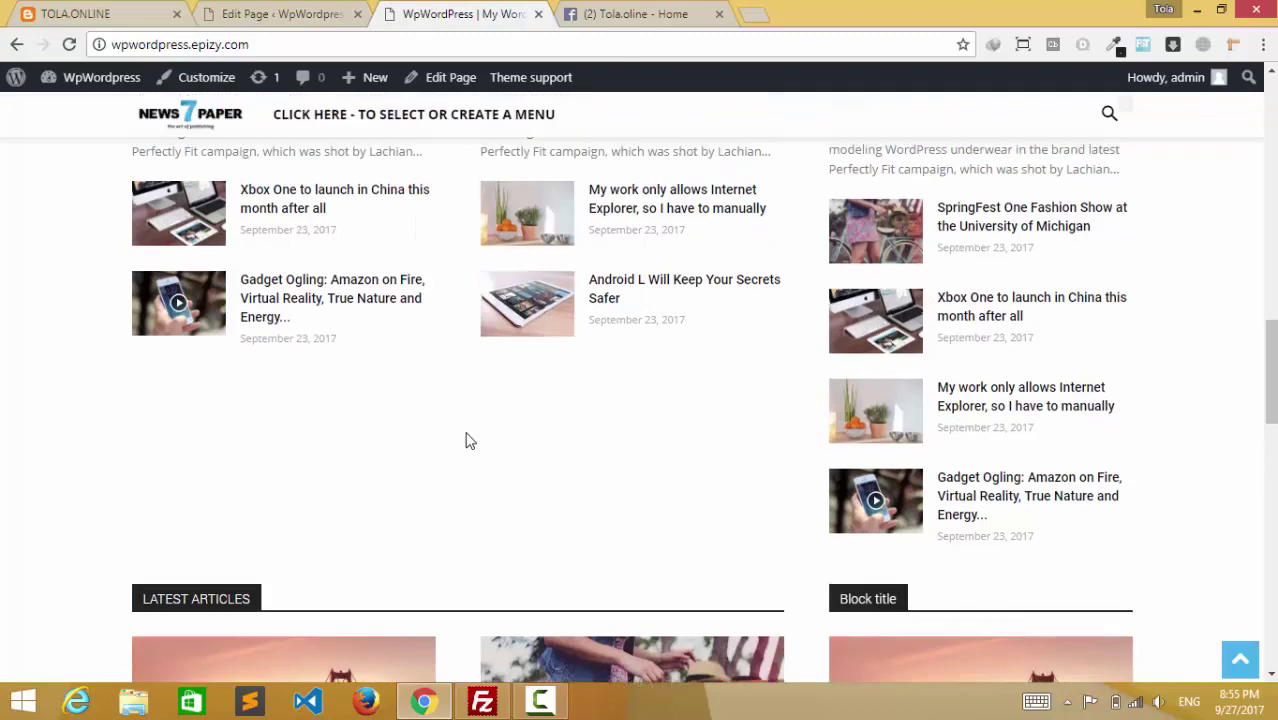
{"action": "scroll", "coordinate": [502, 448], "scroll_direction": "down", "scroll_amount": 2}
{"action": "scroll", "coordinate": [502, 451], "scroll_direction": "up", "scroll_amount": 2}
{"action": "scroll", "coordinate": [565, 343], "scroll_direction": "down", "scroll_amount": 2}
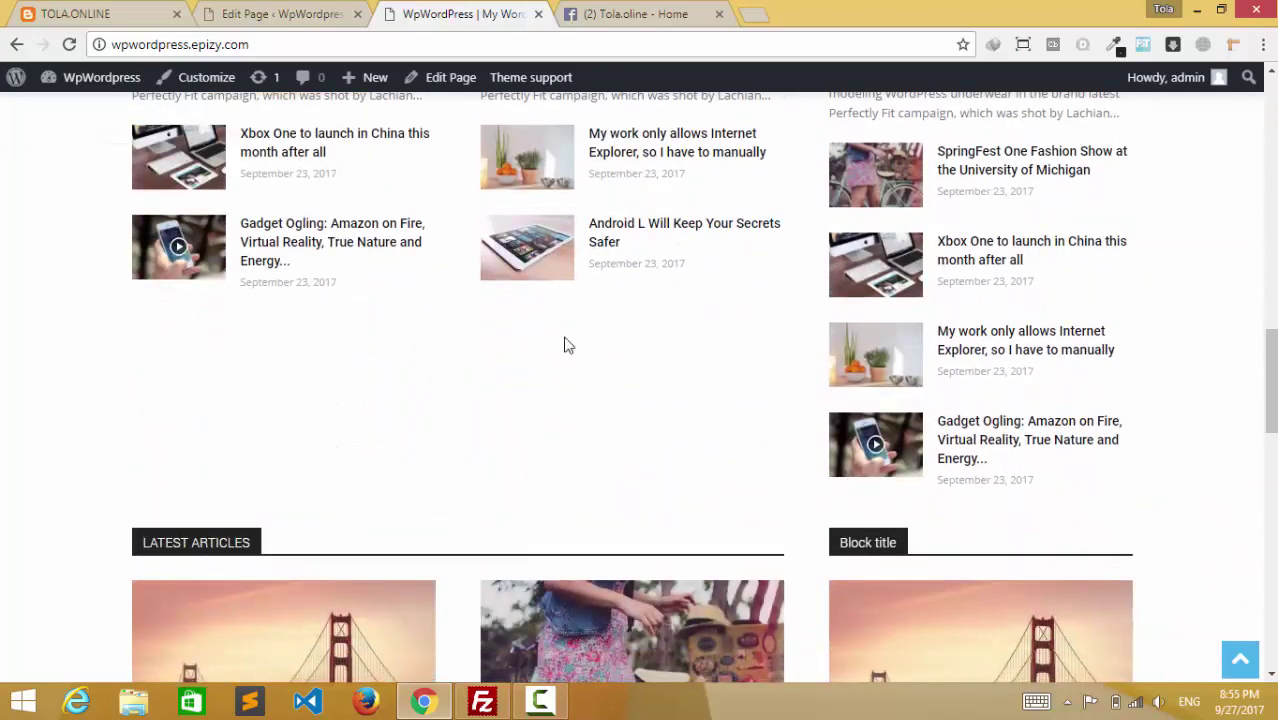
{"action": "scroll", "coordinate": [508, 394], "scroll_direction": "up", "scroll_amount": 3}
Return to the Home page's editor, review its Visual Composer blocks and dismiss the page update notice
{"action": "key", "text": "ctrl+shift+Tab"}
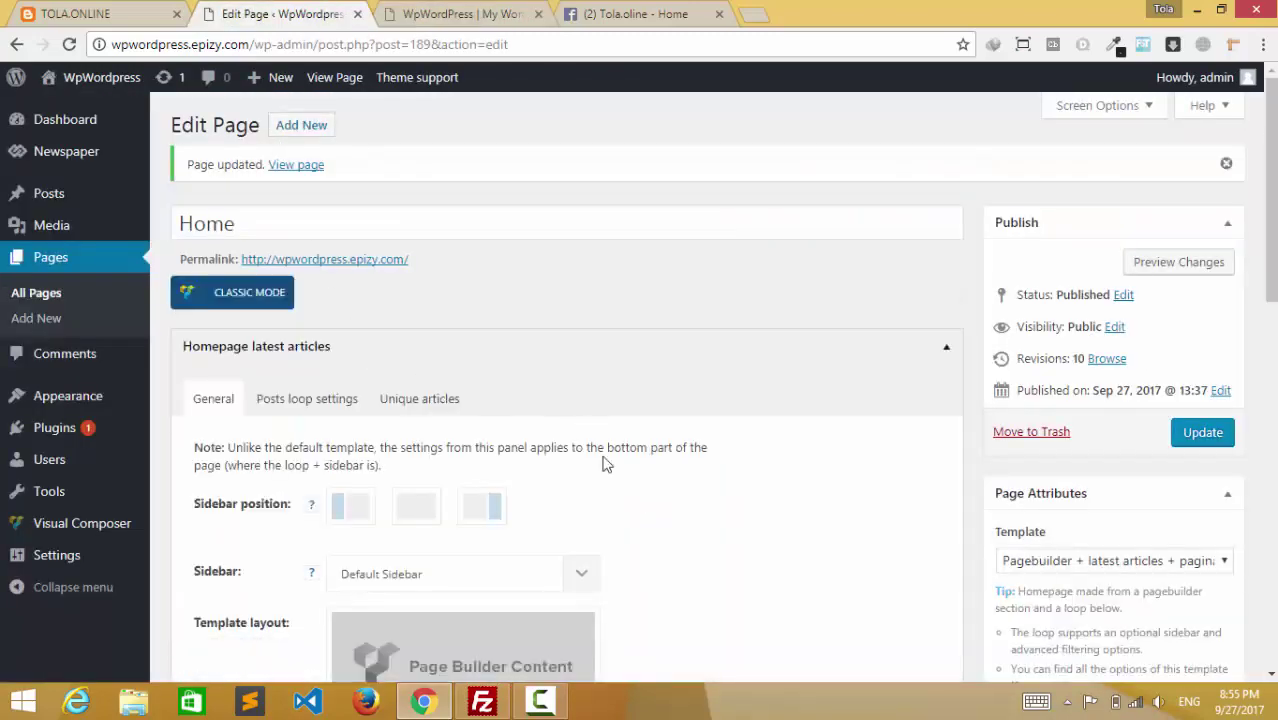
{"action": "scroll", "coordinate": [602, 463], "scroll_direction": "down", "scroll_amount": 10}
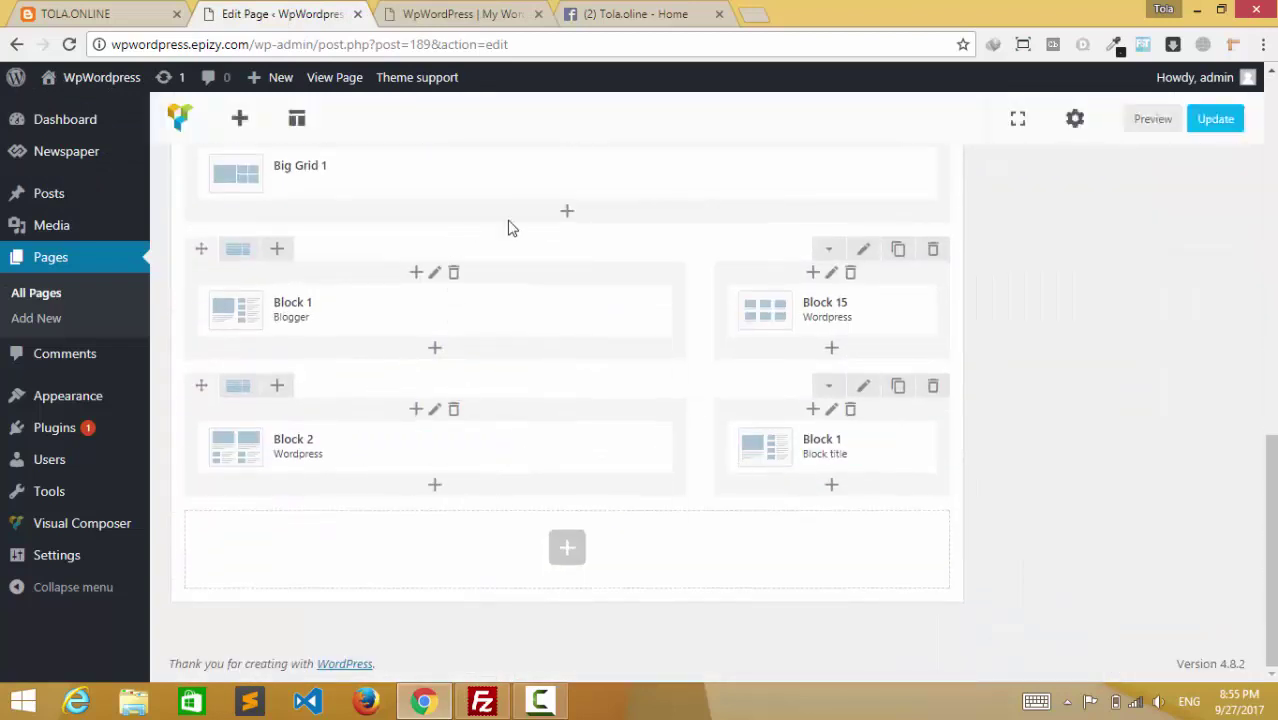
{"action": "scroll", "coordinate": [567, 380], "scroll_direction": "up", "scroll_amount": 2}
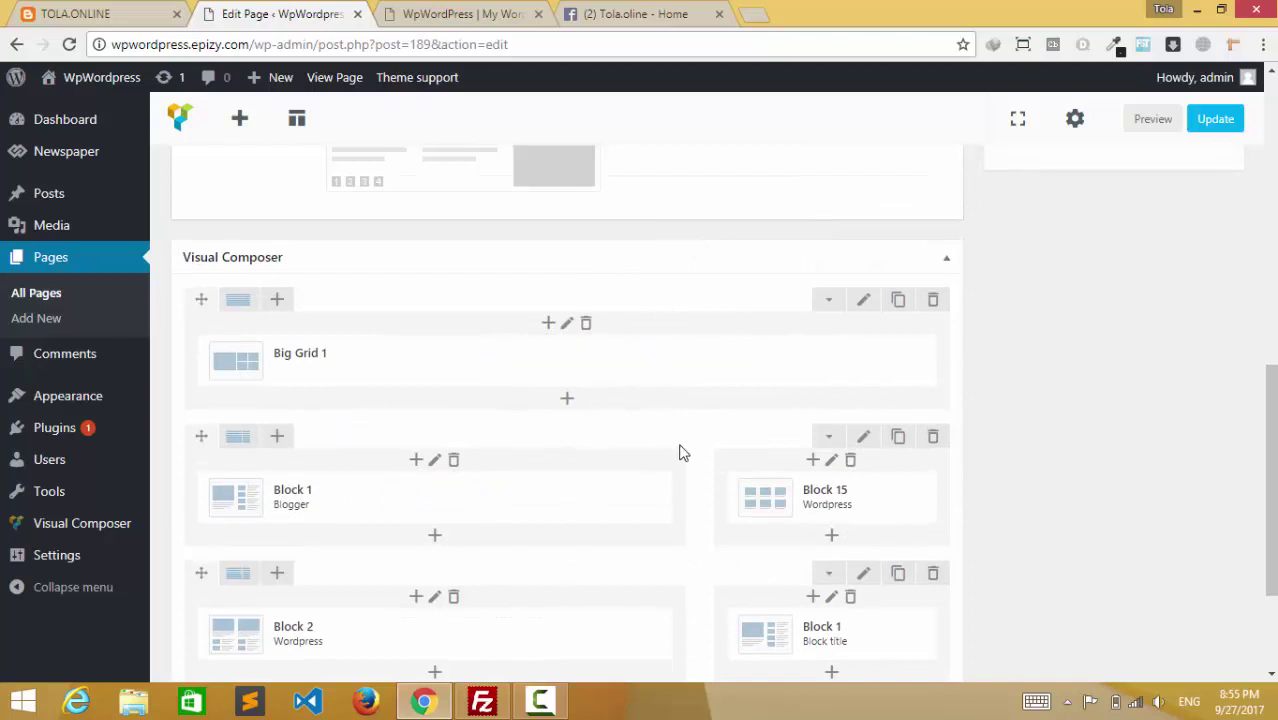
{"action": "scroll", "coordinate": [679, 453], "scroll_direction": "down", "scroll_amount": 2}
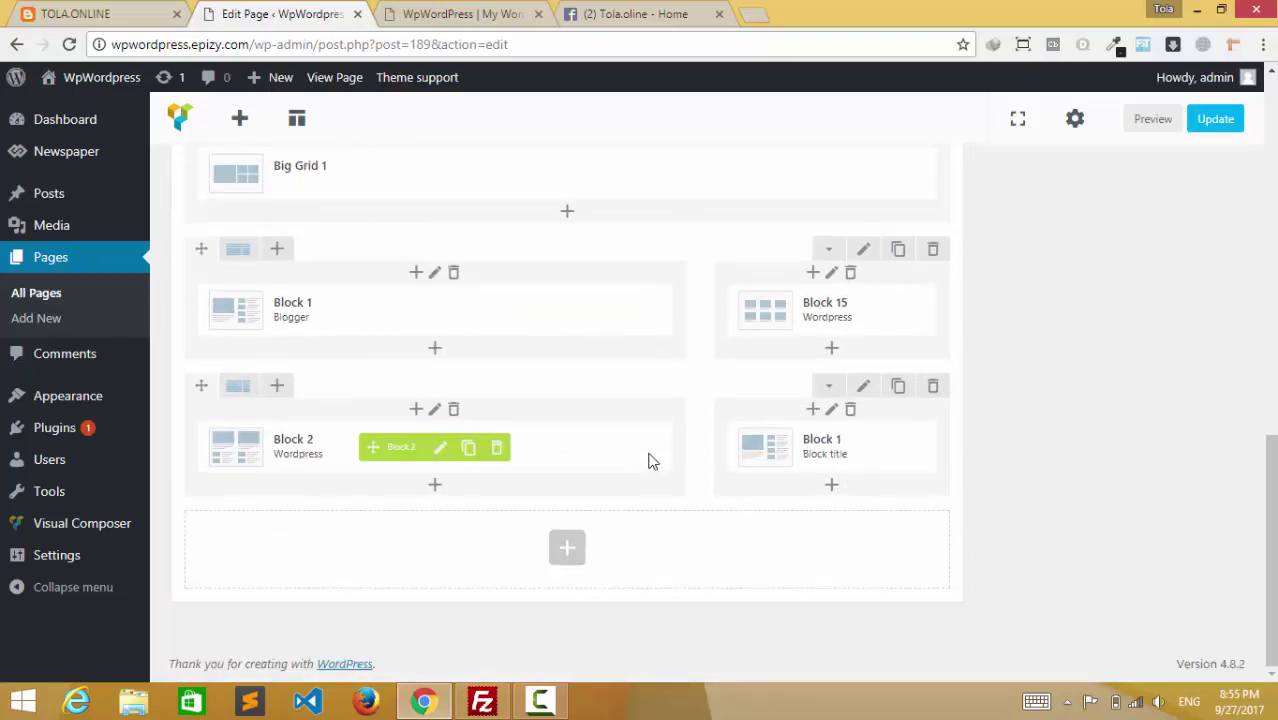
{"action": "scroll", "coordinate": [502, 365], "scroll_direction": "up", "scroll_amount": 6}
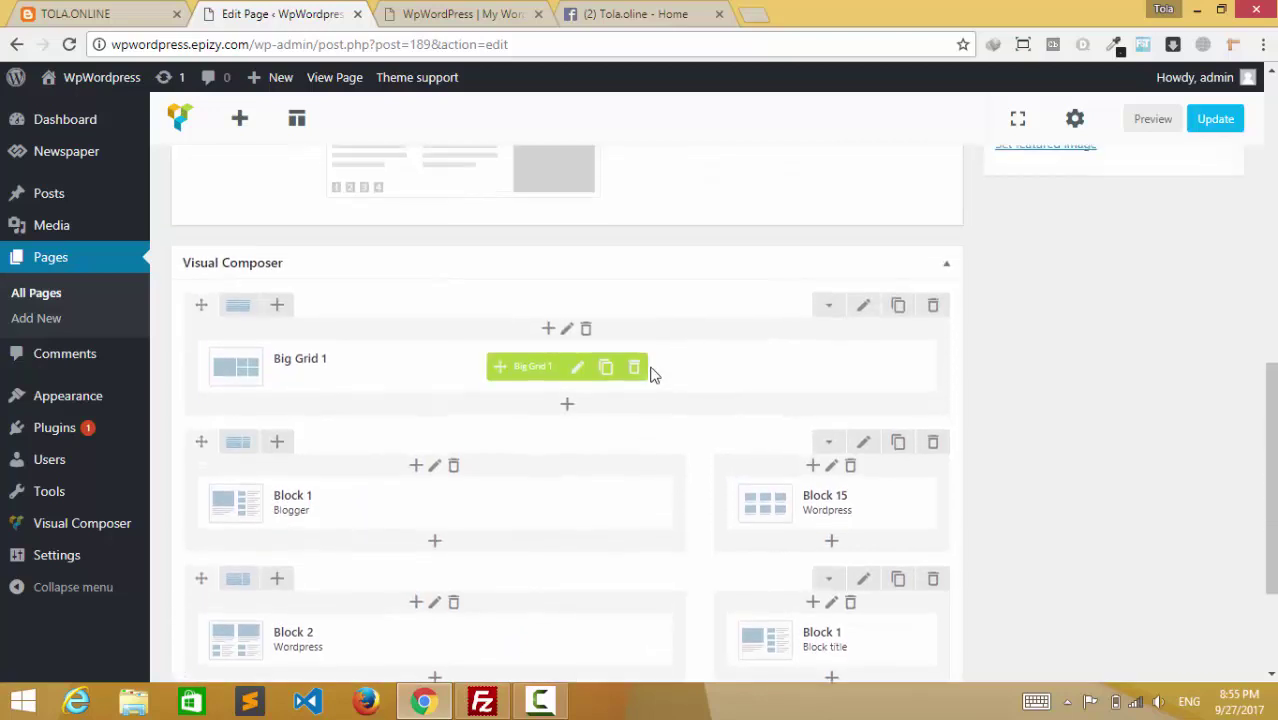
{"action": "scroll", "coordinate": [913, 369], "scroll_direction": "up", "scroll_amount": 1}
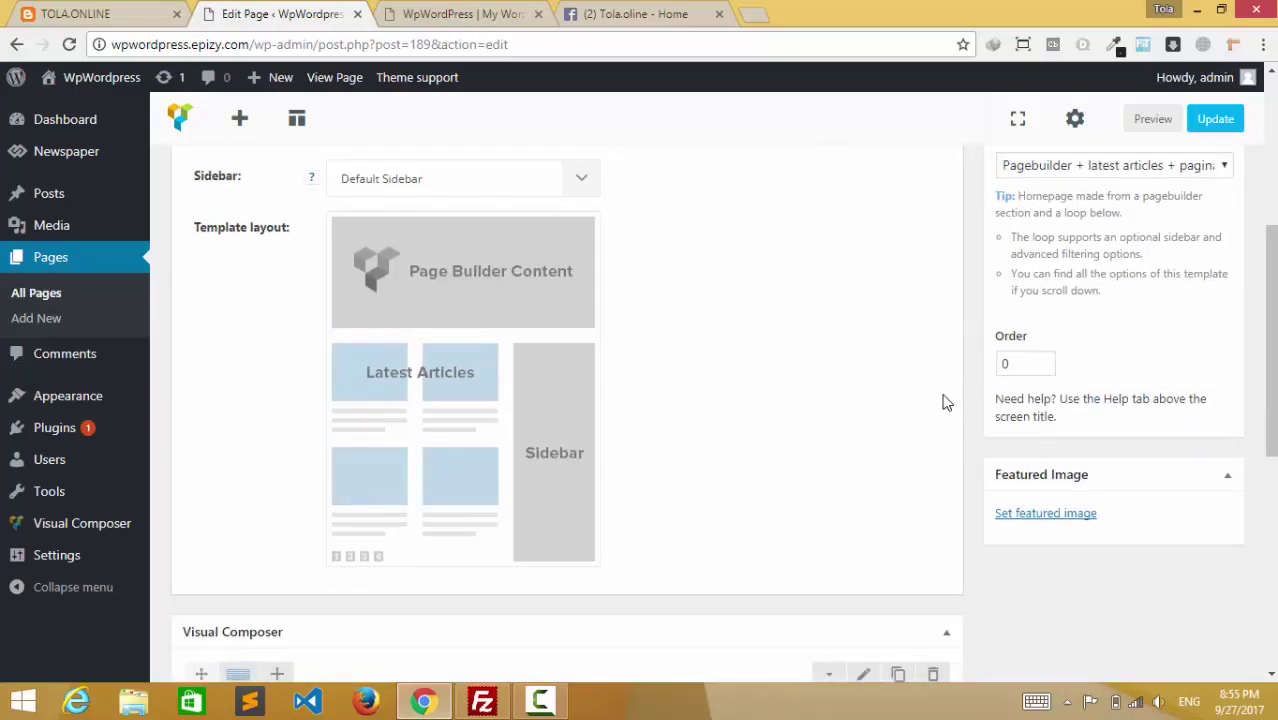
{"action": "scroll", "coordinate": [900, 380], "scroll_direction": "up", "scroll_amount": 3}
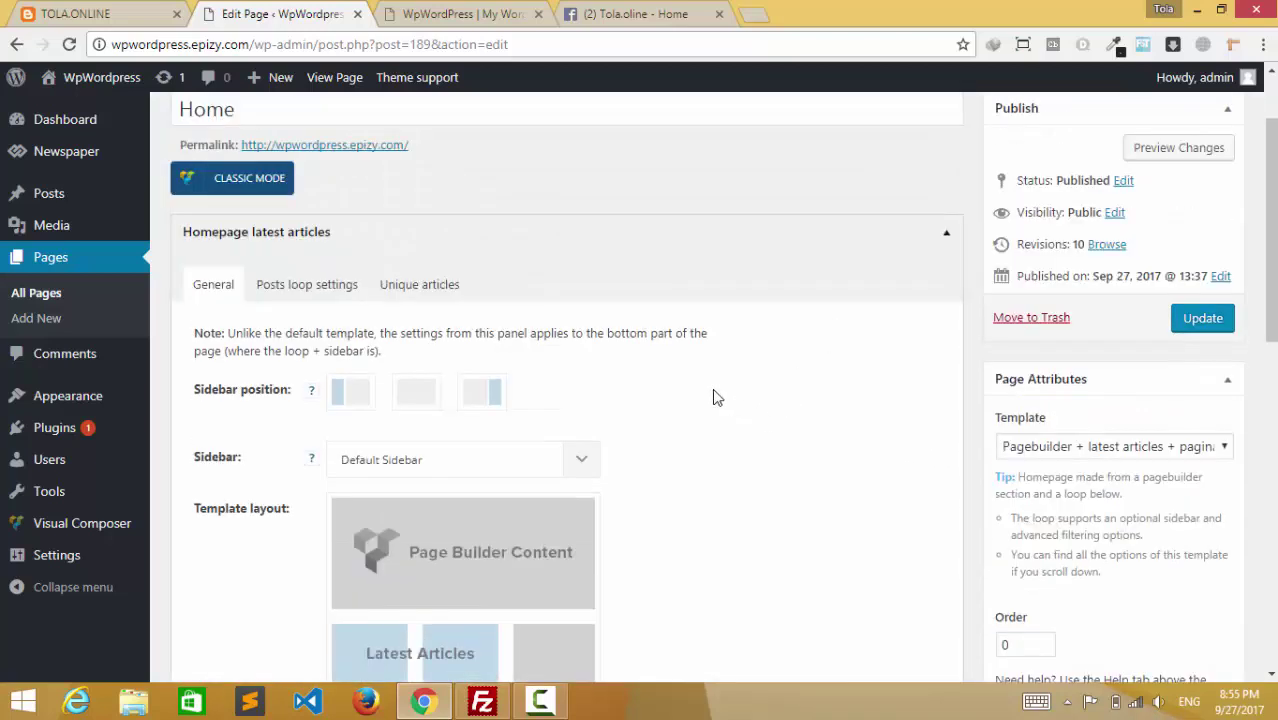
{"action": "scroll", "coordinate": [714, 398], "scroll_direction": "up", "scroll_amount": 2}
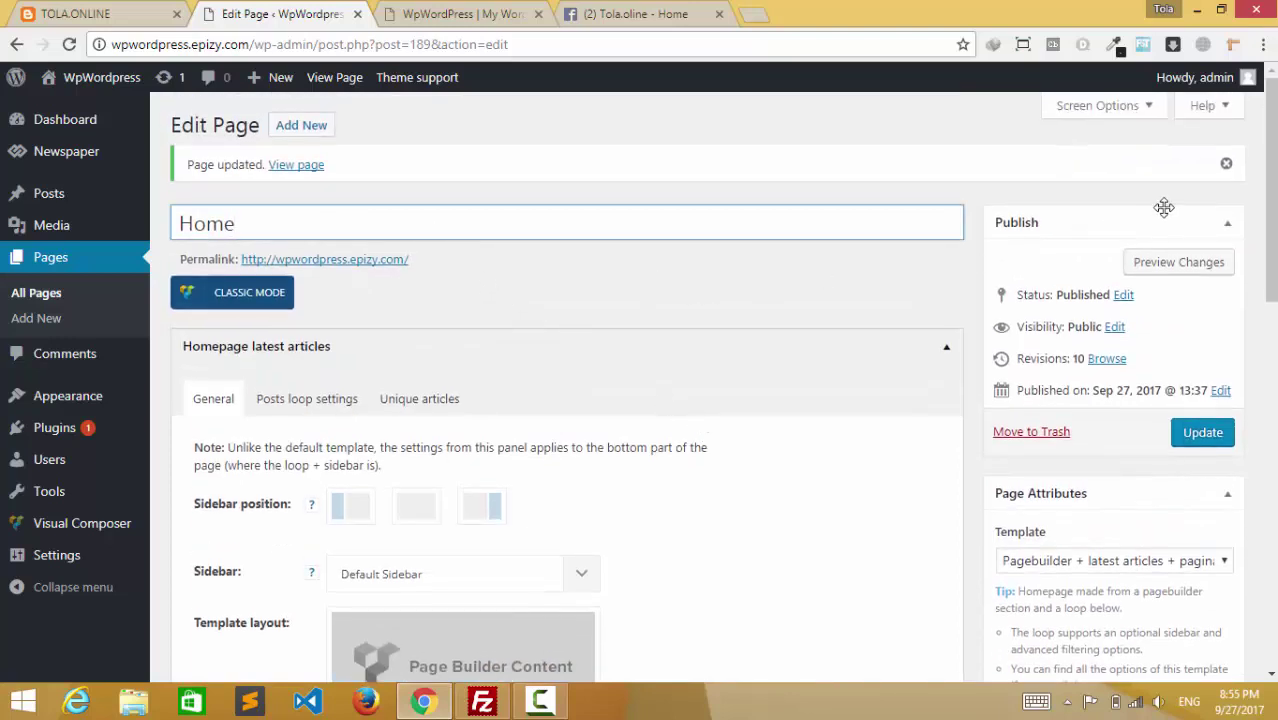
{"action": "left_click", "coordinate": [1227, 165]}
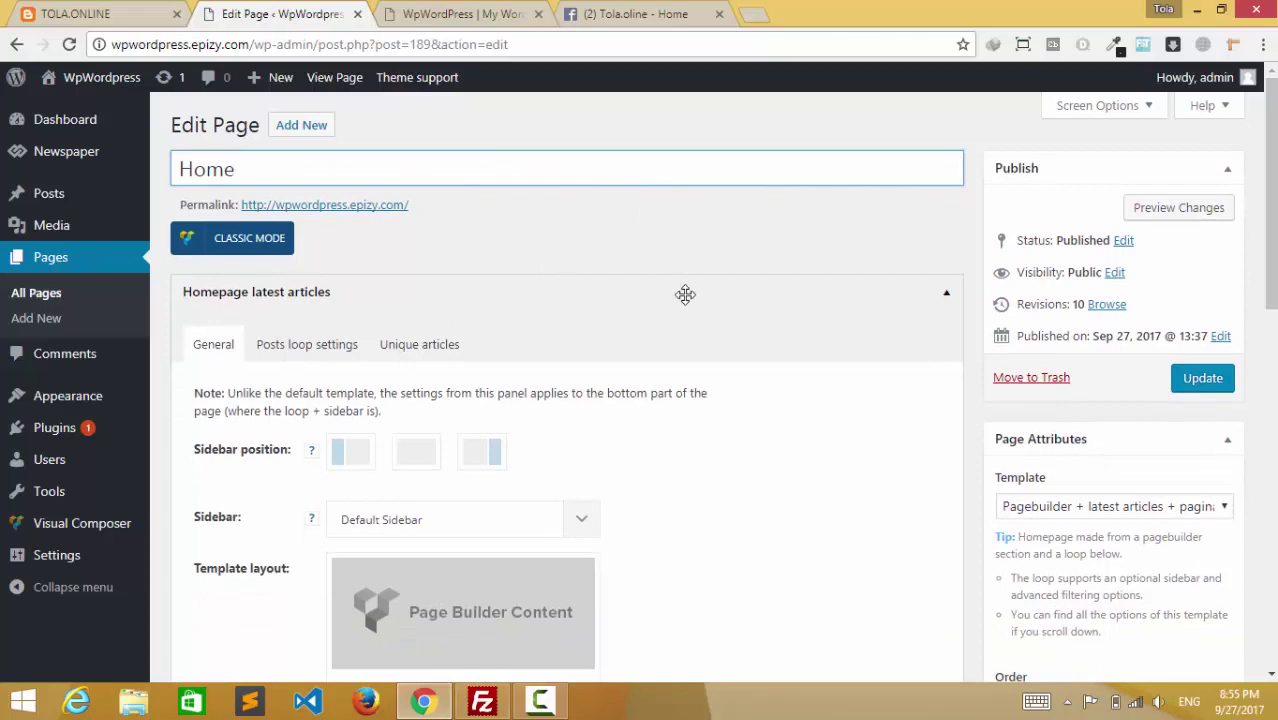
Examine the Home page's template layout settings and the arrangement of its Visual Composer rows
{"action": "scroll", "coordinate": [722, 379], "scroll_direction": "down", "scroll_amount": 5}
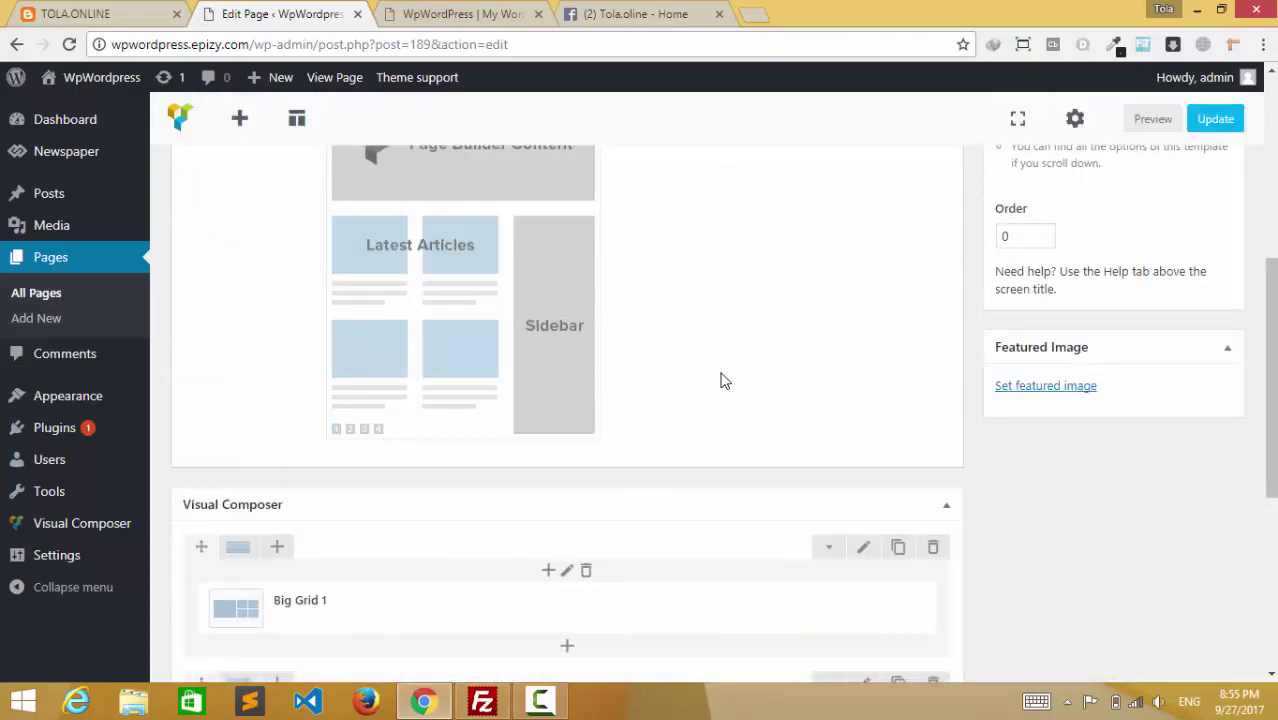
{"action": "scroll", "coordinate": [672, 391], "scroll_direction": "down", "scroll_amount": 5}
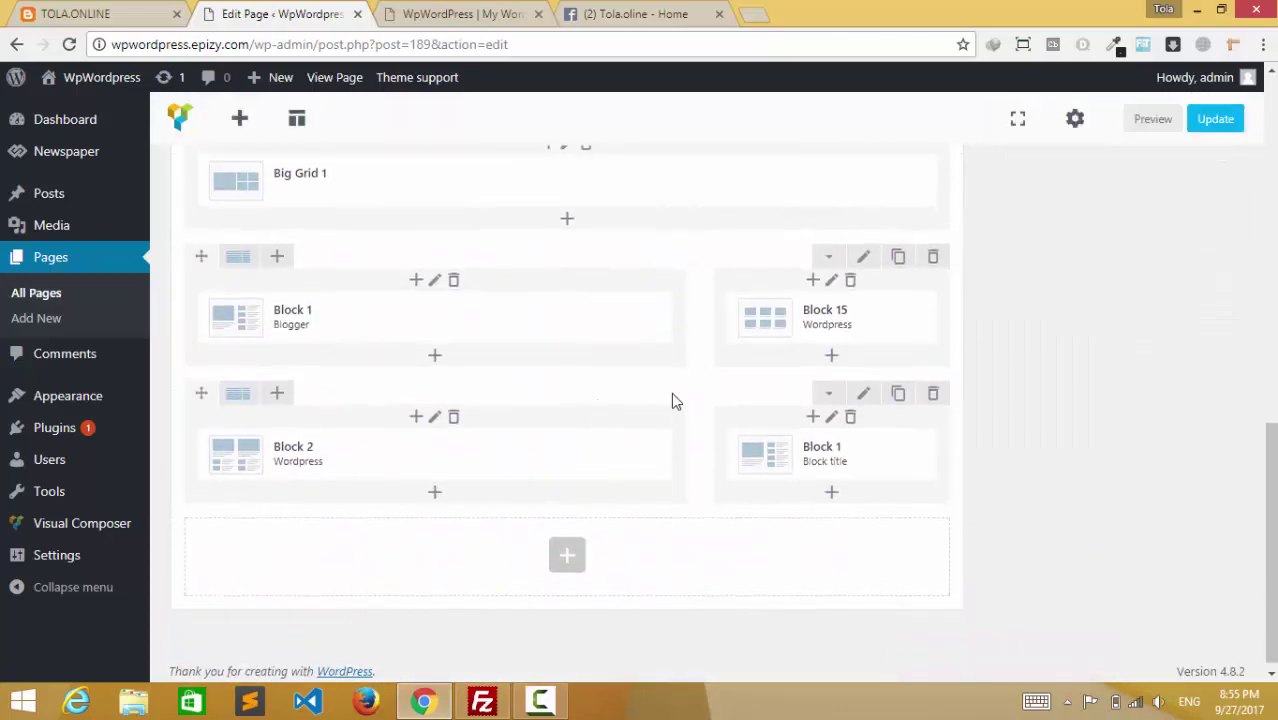
{"action": "scroll", "coordinate": [672, 391], "scroll_direction": "up", "scroll_amount": 3}
{"action": "scroll", "coordinate": [708, 395], "scroll_direction": "up", "scroll_amount": 2}
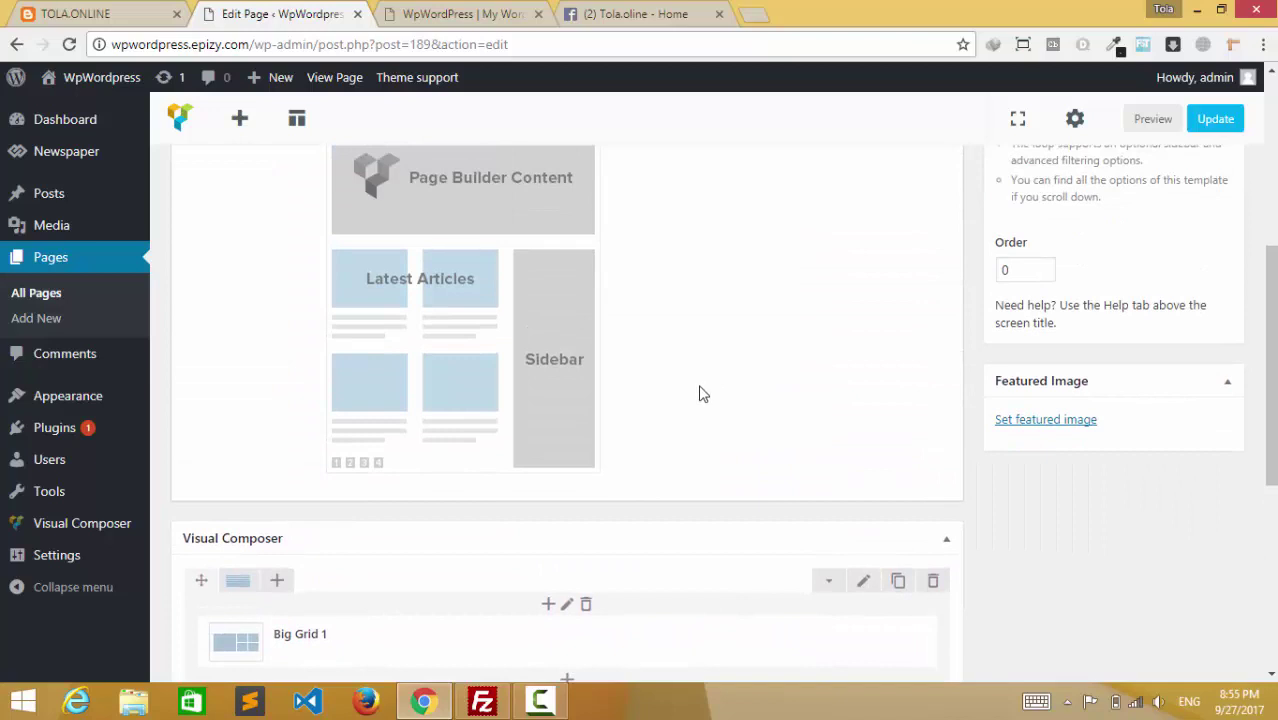
{"action": "scroll", "coordinate": [700, 393], "scroll_direction": "up", "scroll_amount": 5}
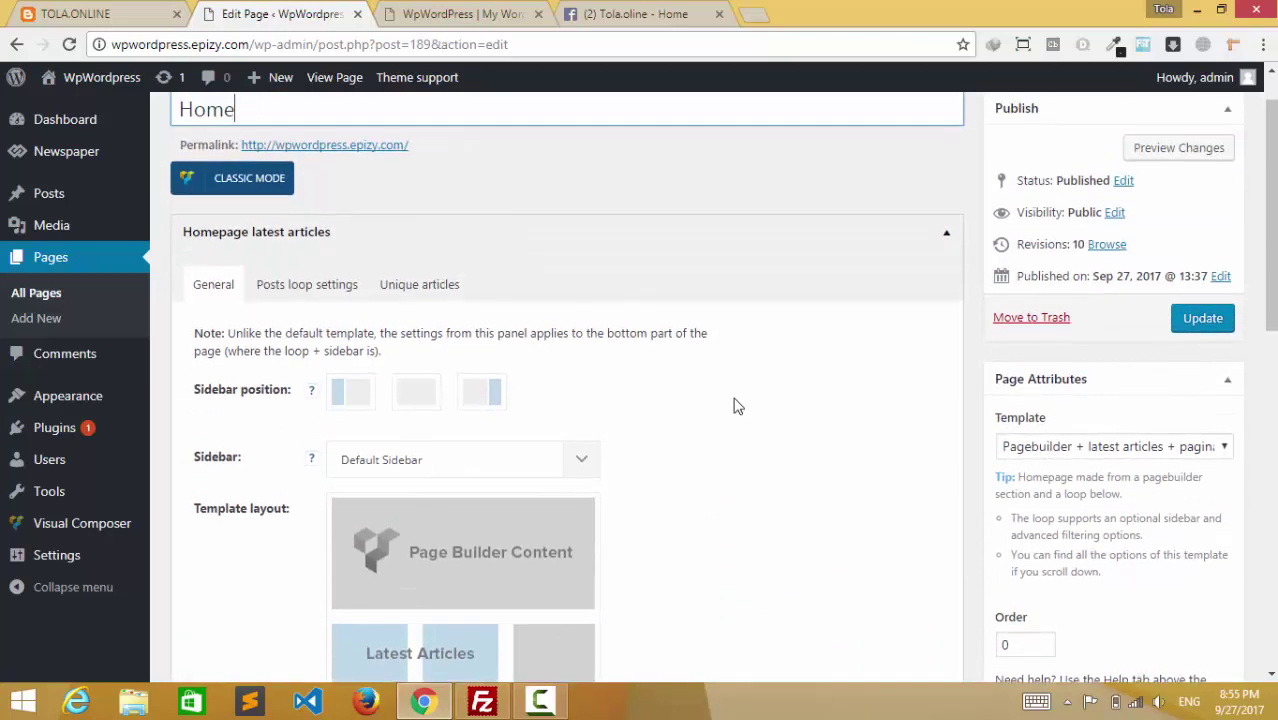
{"action": "scroll", "coordinate": [734, 405], "scroll_direction": "up", "scroll_amount": 1}
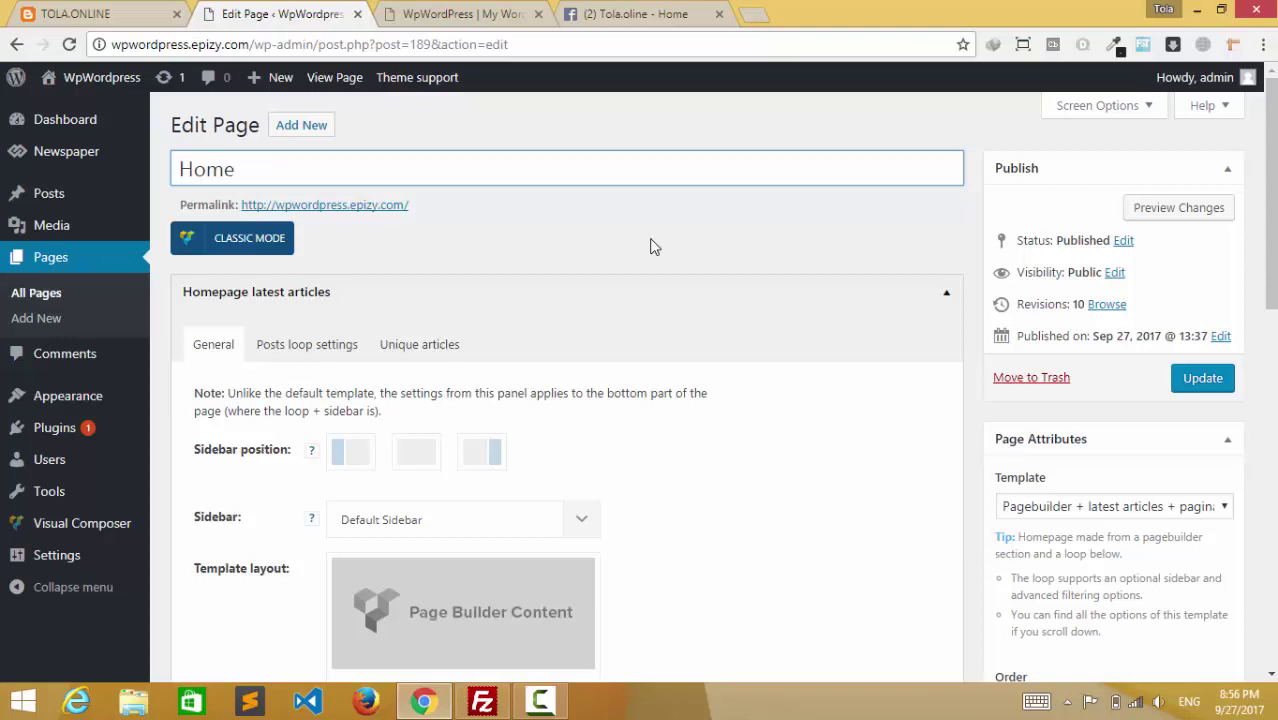
{"action": "scroll", "coordinate": [688, 360], "scroll_direction": "down", "scroll_amount": 3}
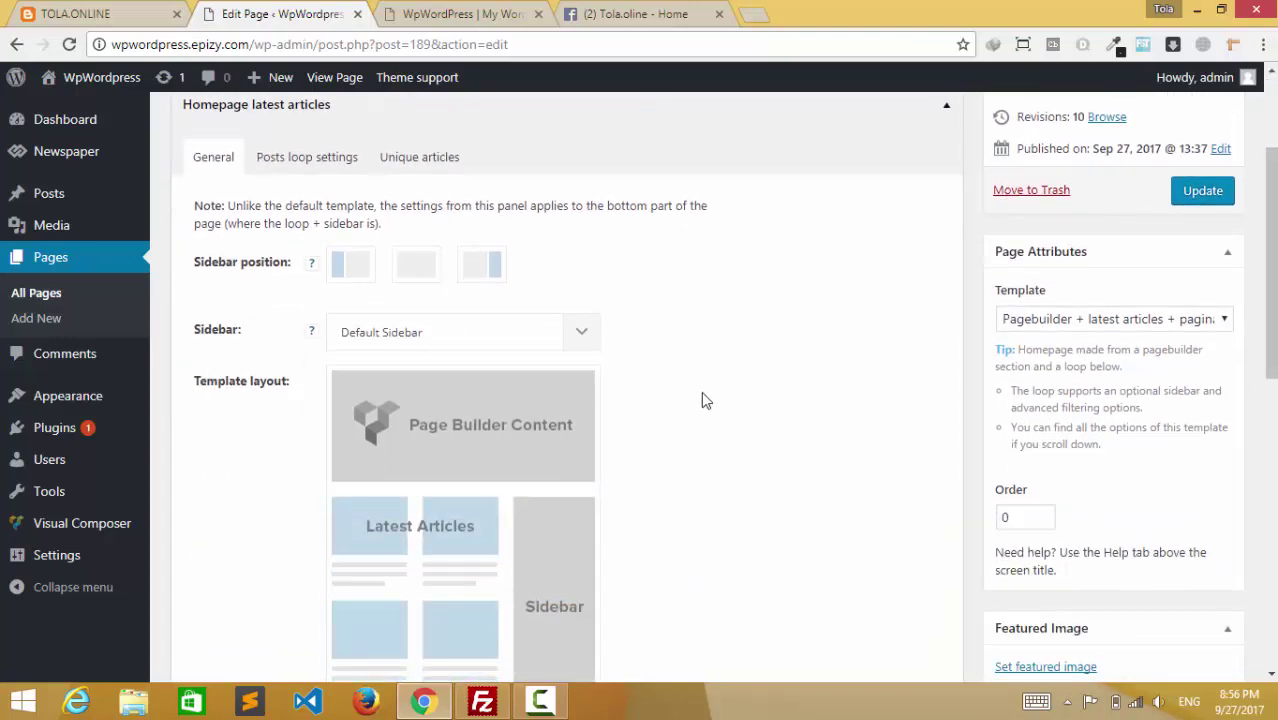
{"action": "scroll", "coordinate": [701, 400], "scroll_direction": "down", "scroll_amount": 1}
{"action": "scroll", "coordinate": [701, 400], "scroll_direction": "down", "scroll_amount": 2}
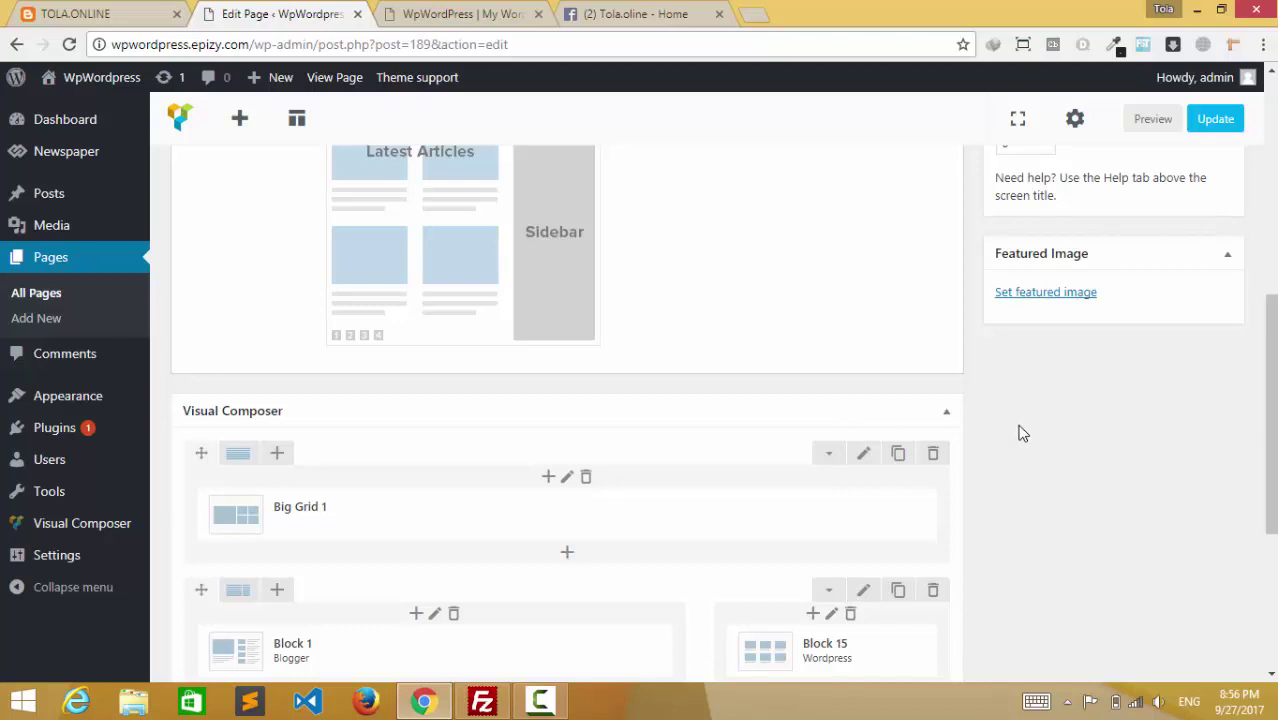
{"action": "scroll", "coordinate": [1019, 433], "scroll_direction": "down", "scroll_amount": 2}
{"action": "scroll", "coordinate": [1020, 433], "scroll_direction": "down", "scroll_amount": 2}
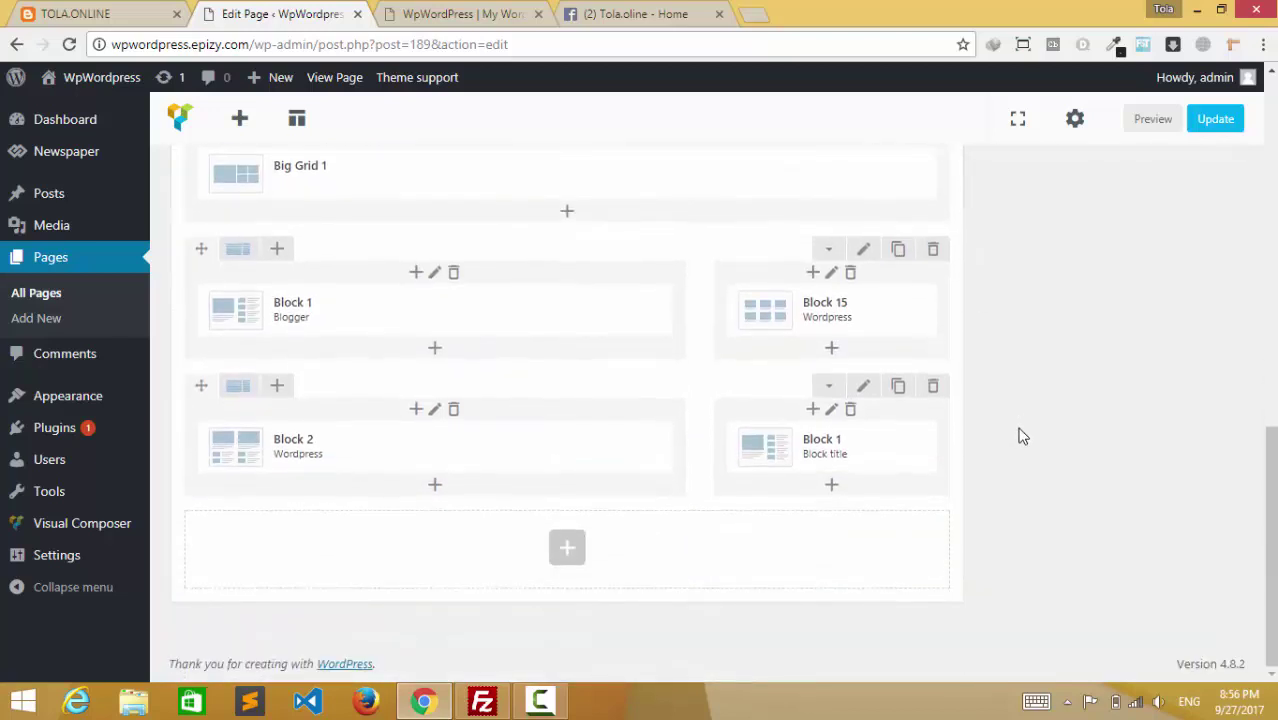
{"action": "scroll", "coordinate": [1024, 433], "scroll_direction": "up", "scroll_amount": 3}
{"action": "scroll", "coordinate": [1024, 432], "scroll_direction": "up", "scroll_amount": 3}
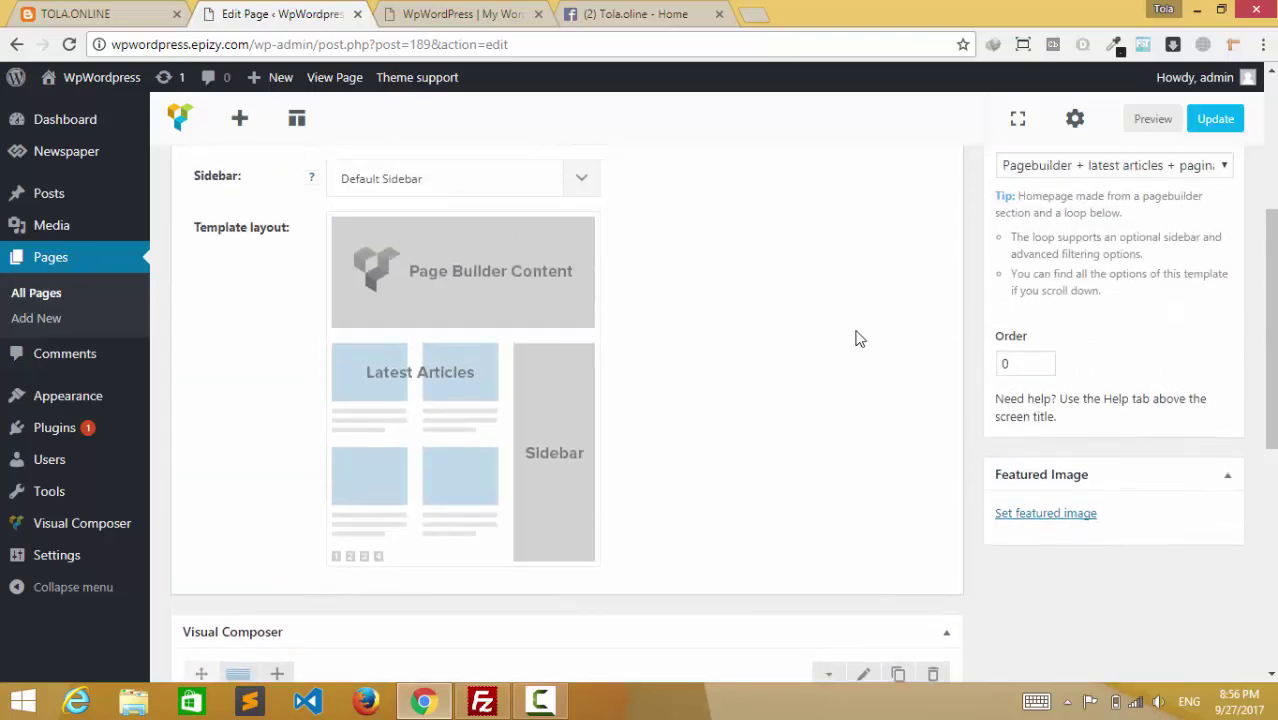
{"action": "scroll", "coordinate": [775, 340], "scroll_direction": "up", "scroll_amount": 2}
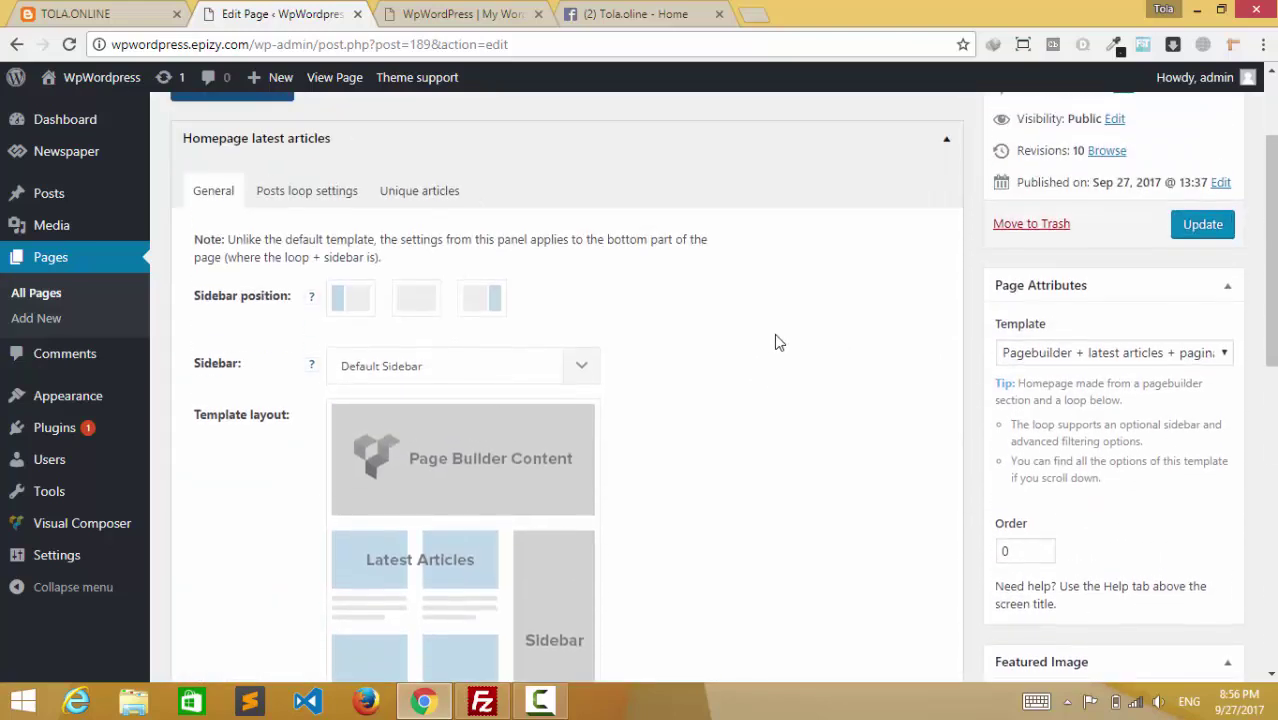
Look through the Homepage latest articles settings, including Posts loop settings, Unique articles and the available sidebars
{"action": "left_click", "coordinate": [574, 374]}
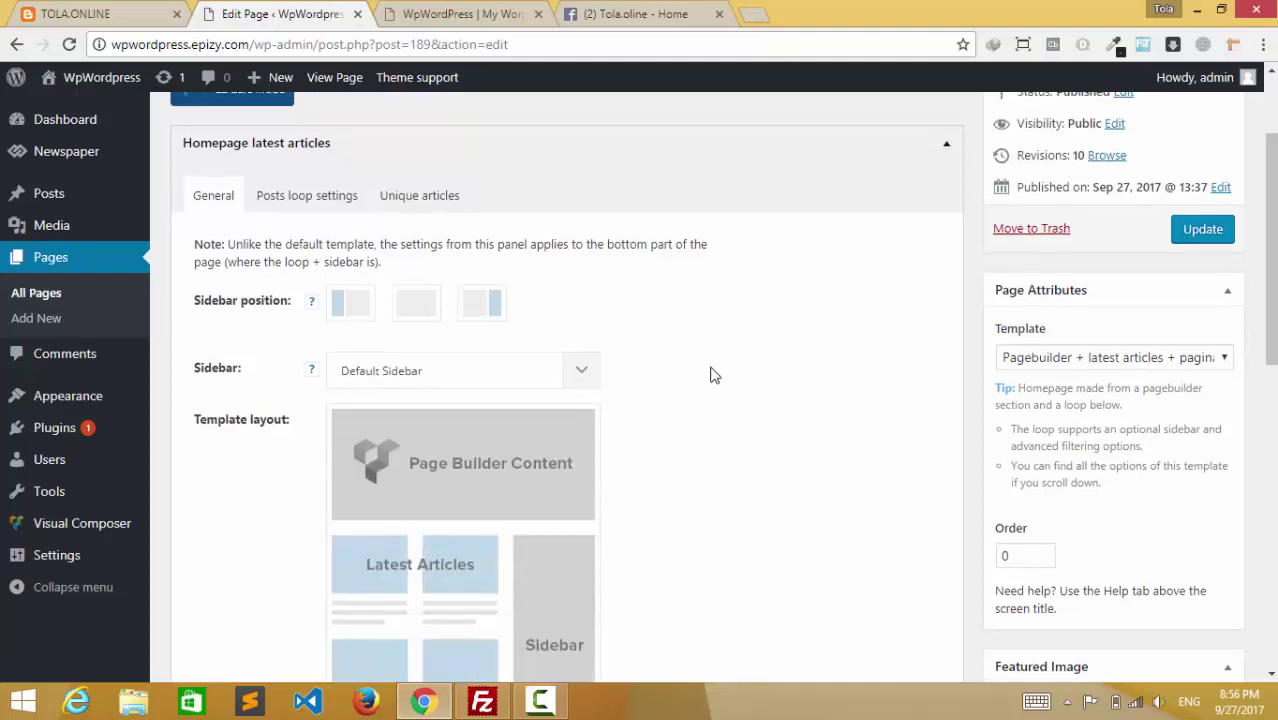
{"action": "scroll", "coordinate": [710, 374], "scroll_direction": "up", "scroll_amount": 2}
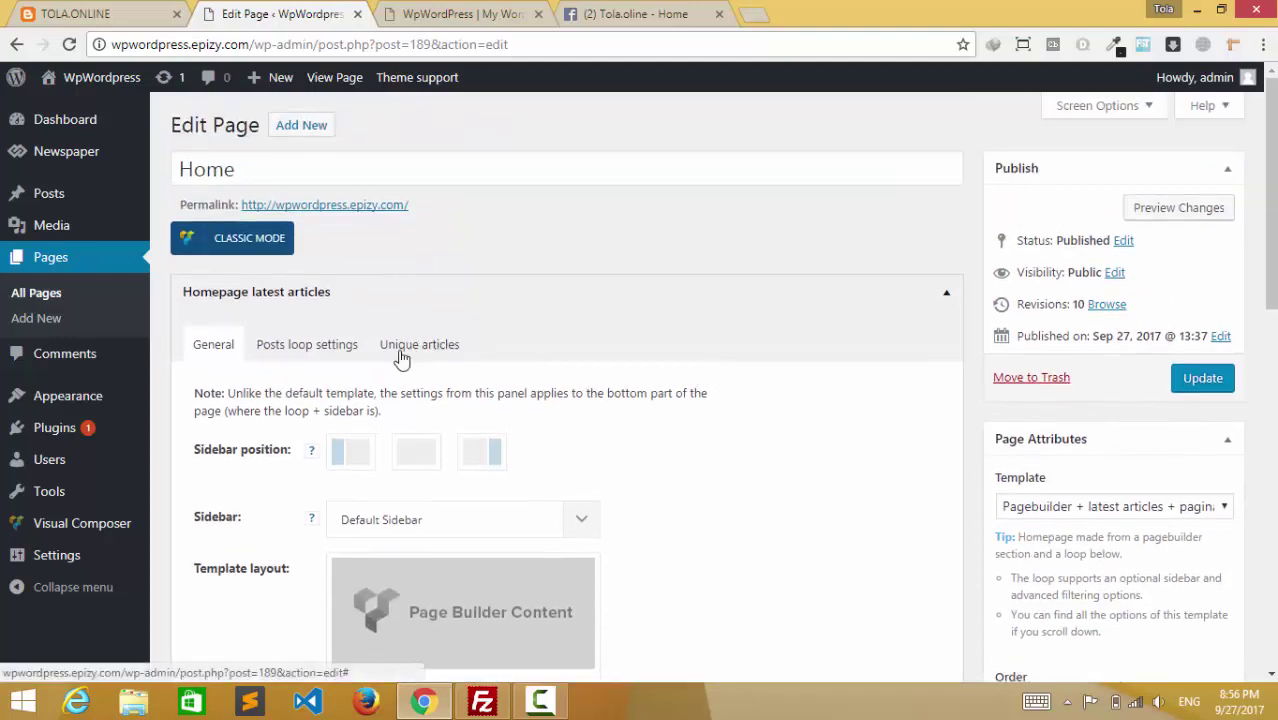
{"action": "left_click", "coordinate": [317, 357]}
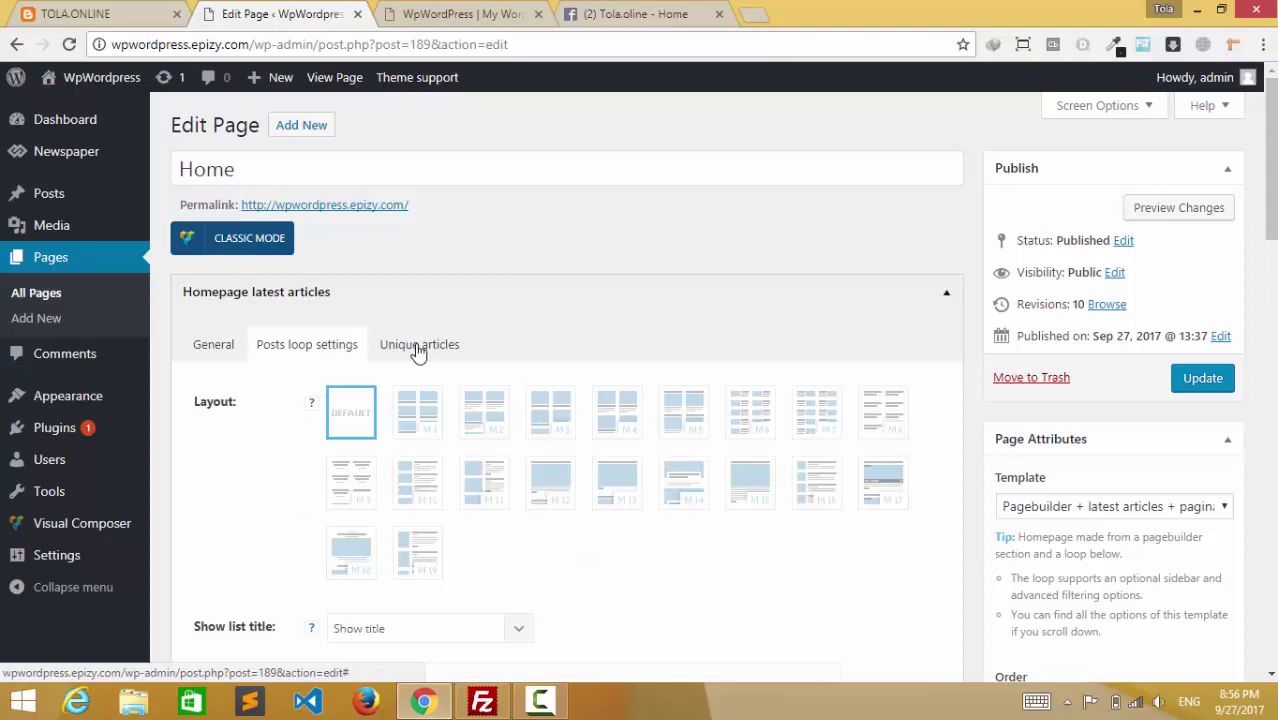
{"action": "left_click", "coordinate": [419, 354]}
{"action": "left_click", "coordinate": [240, 357]}
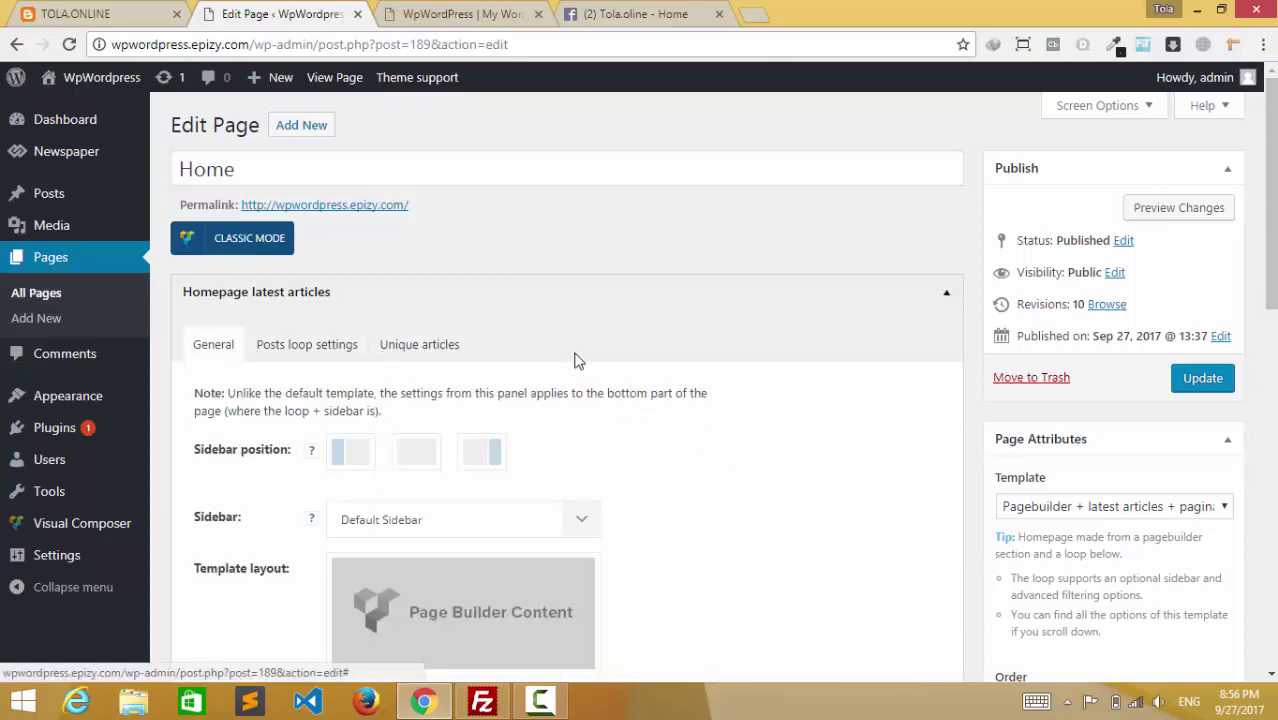
{"action": "scroll", "coordinate": [676, 409], "scroll_direction": "down", "scroll_amount": 2}
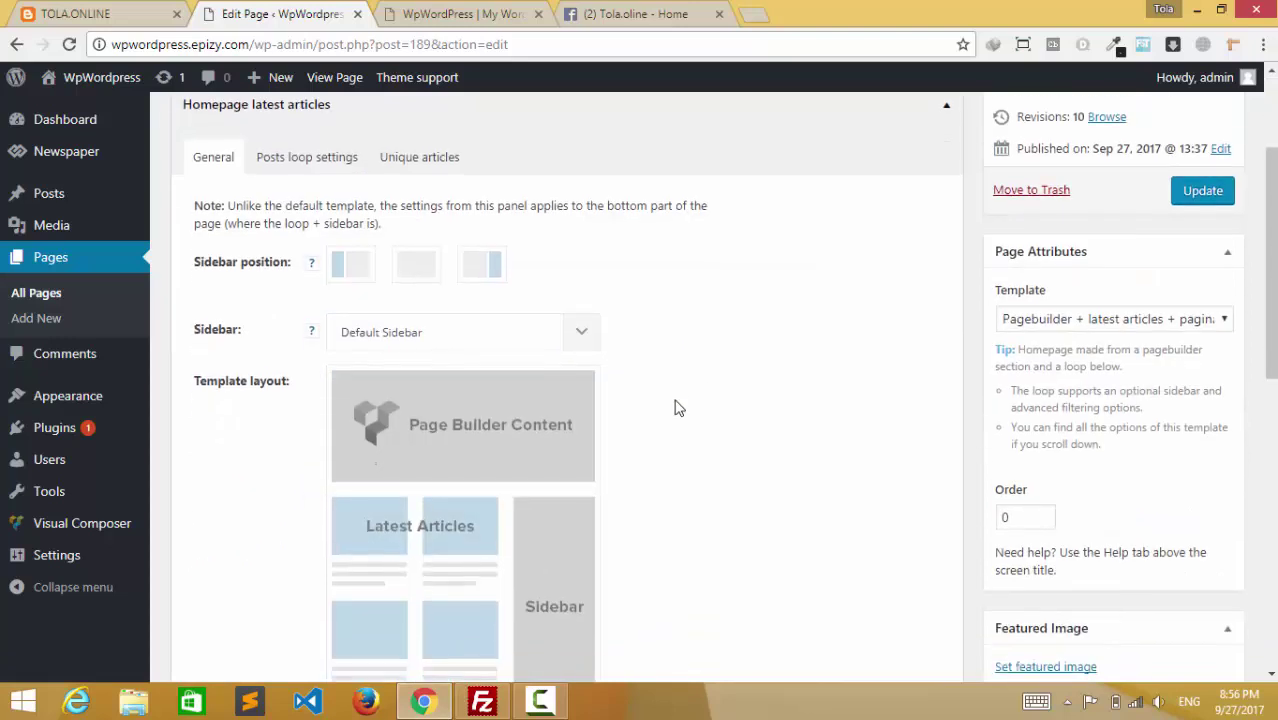
{"action": "left_click", "coordinate": [582, 340]}
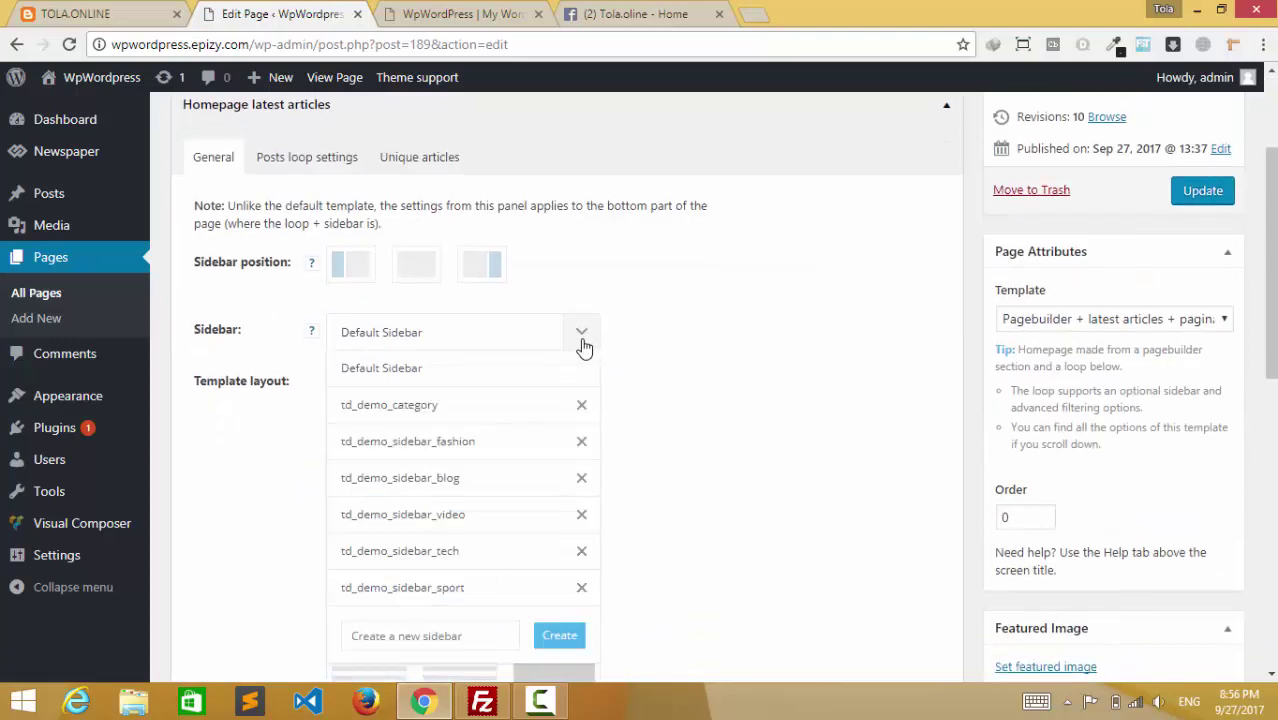
{"action": "left_click", "coordinate": [585, 345]}
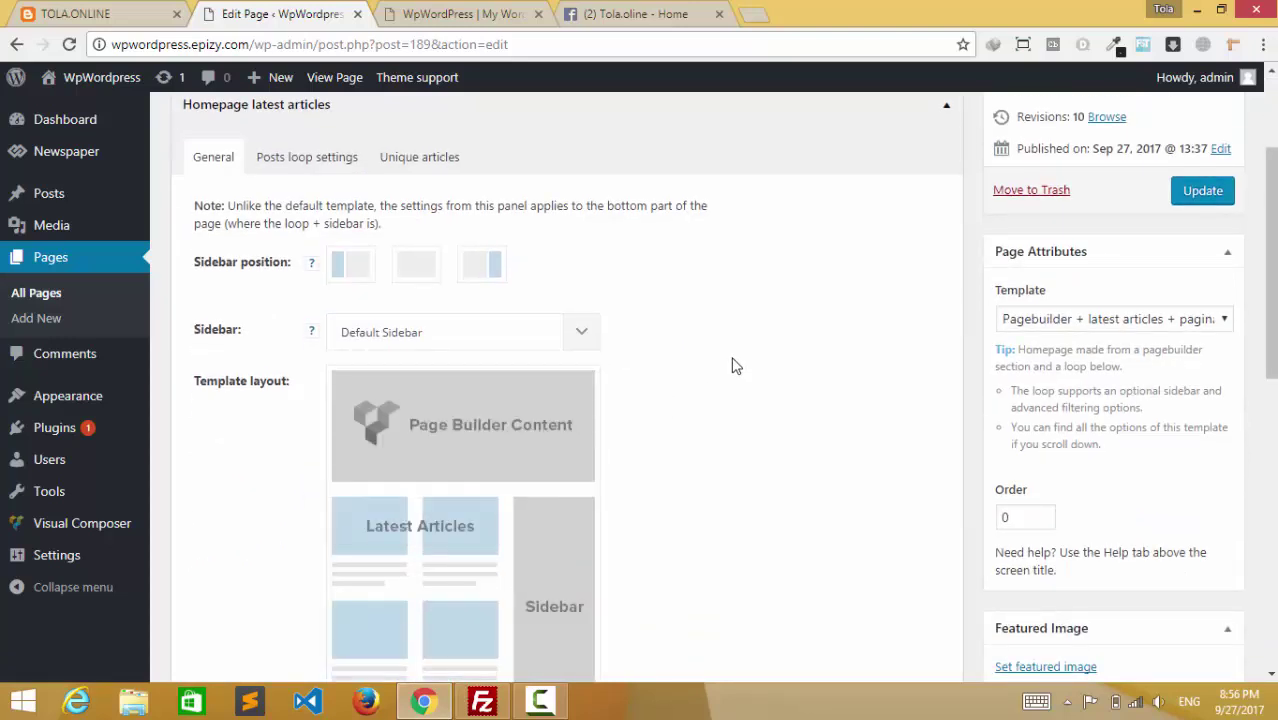
{"action": "scroll", "coordinate": [736, 368], "scroll_direction": "up", "scroll_amount": 2}
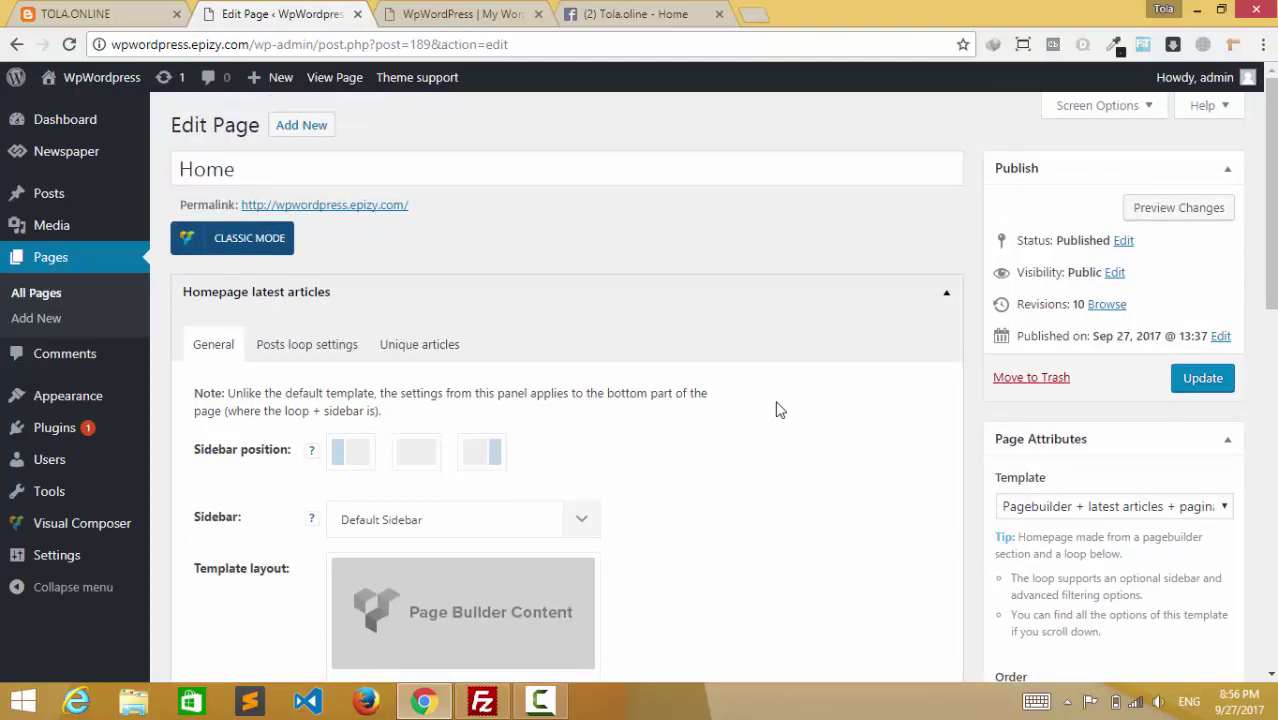
{"action": "scroll", "coordinate": [760, 410], "scroll_direction": "down", "scroll_amount": 3}
{"action": "scroll", "coordinate": [760, 418], "scroll_direction": "down", "scroll_amount": 5}
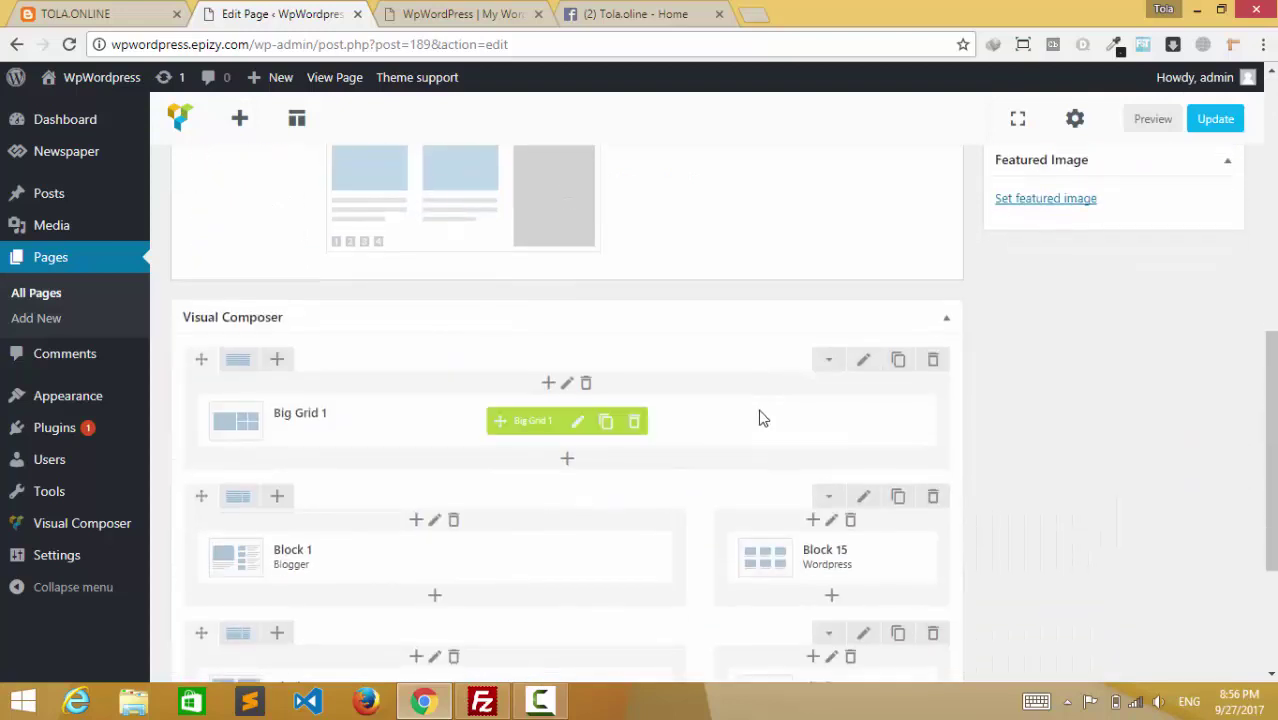
{"action": "scroll", "coordinate": [1001, 441], "scroll_direction": "down", "scroll_amount": 2}
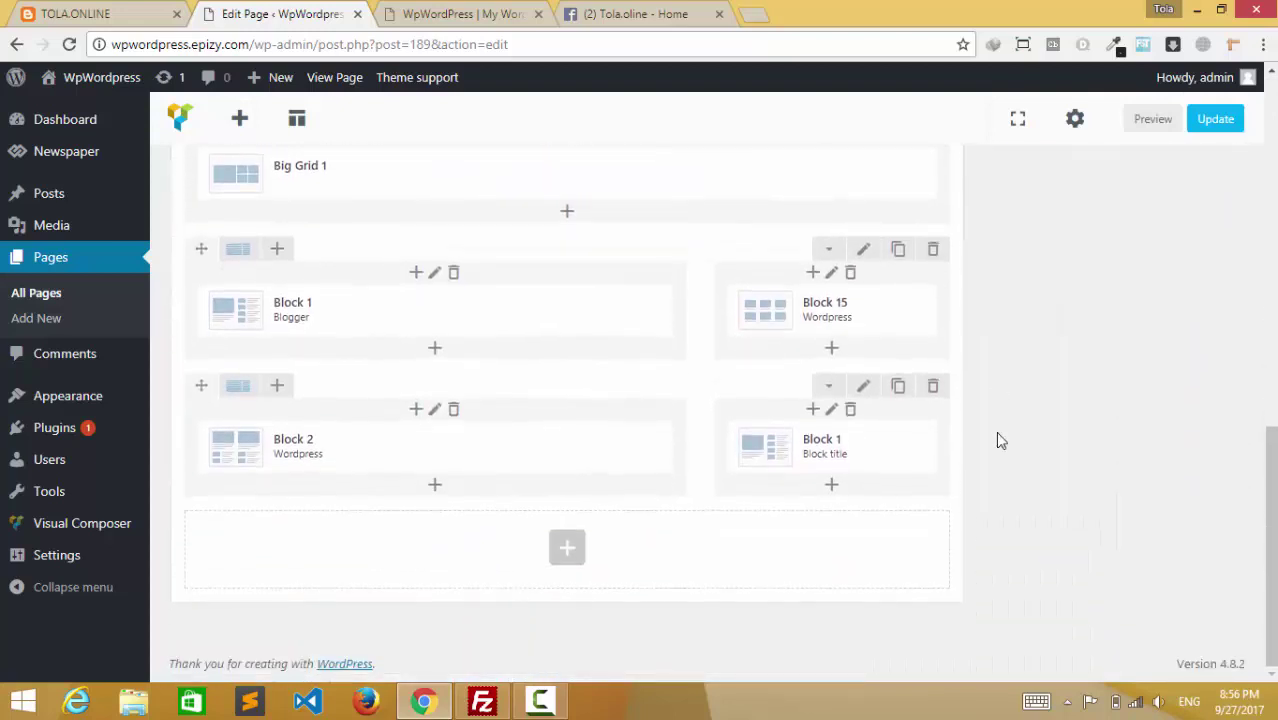